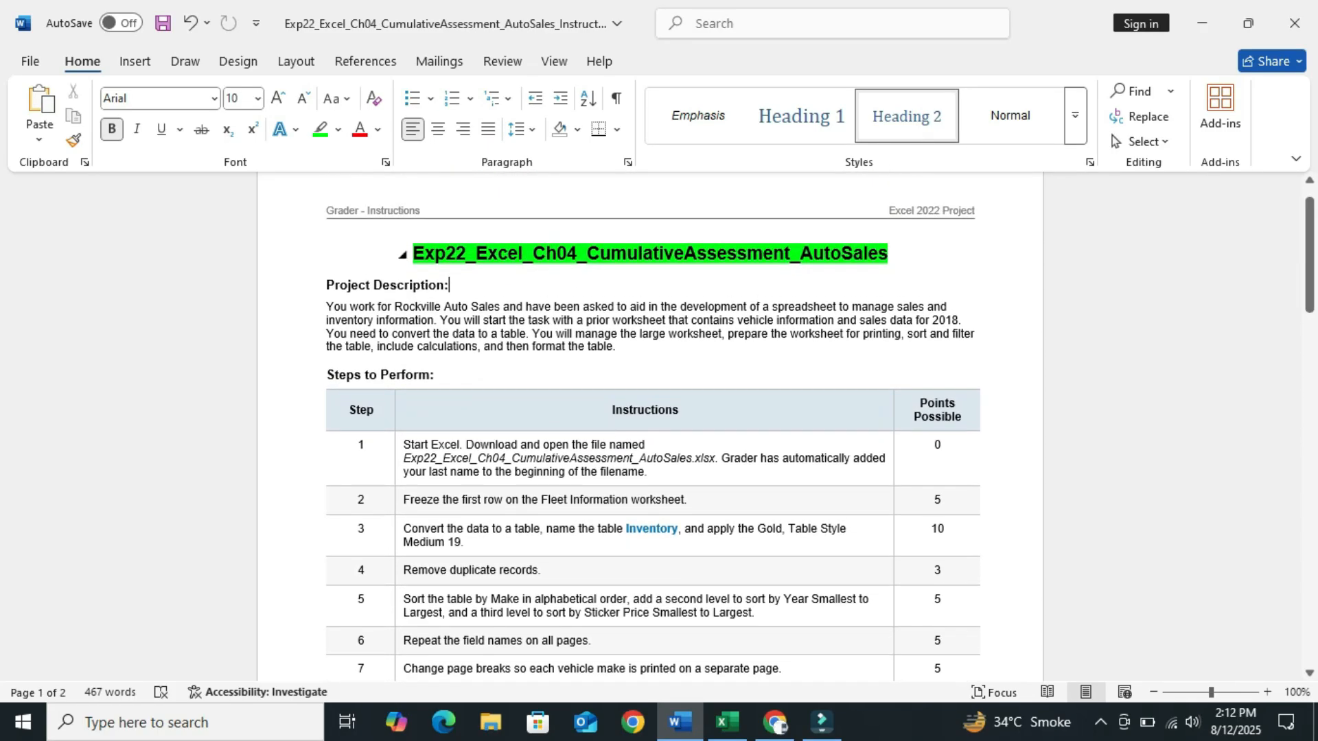
- Set the Project Description heading and paragraph to 14 pt and highlight them in bright green
left_click_drag(327, 284, 621, 358)
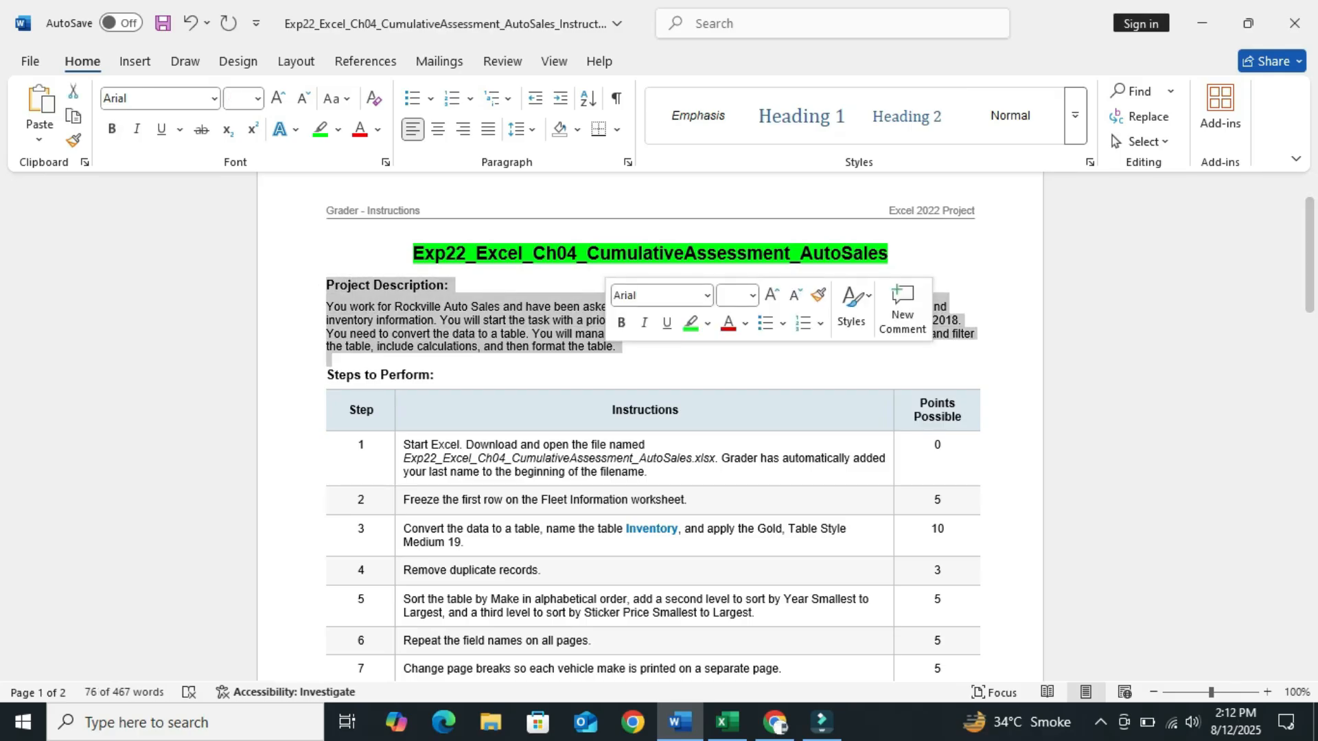
left_click(753, 295)
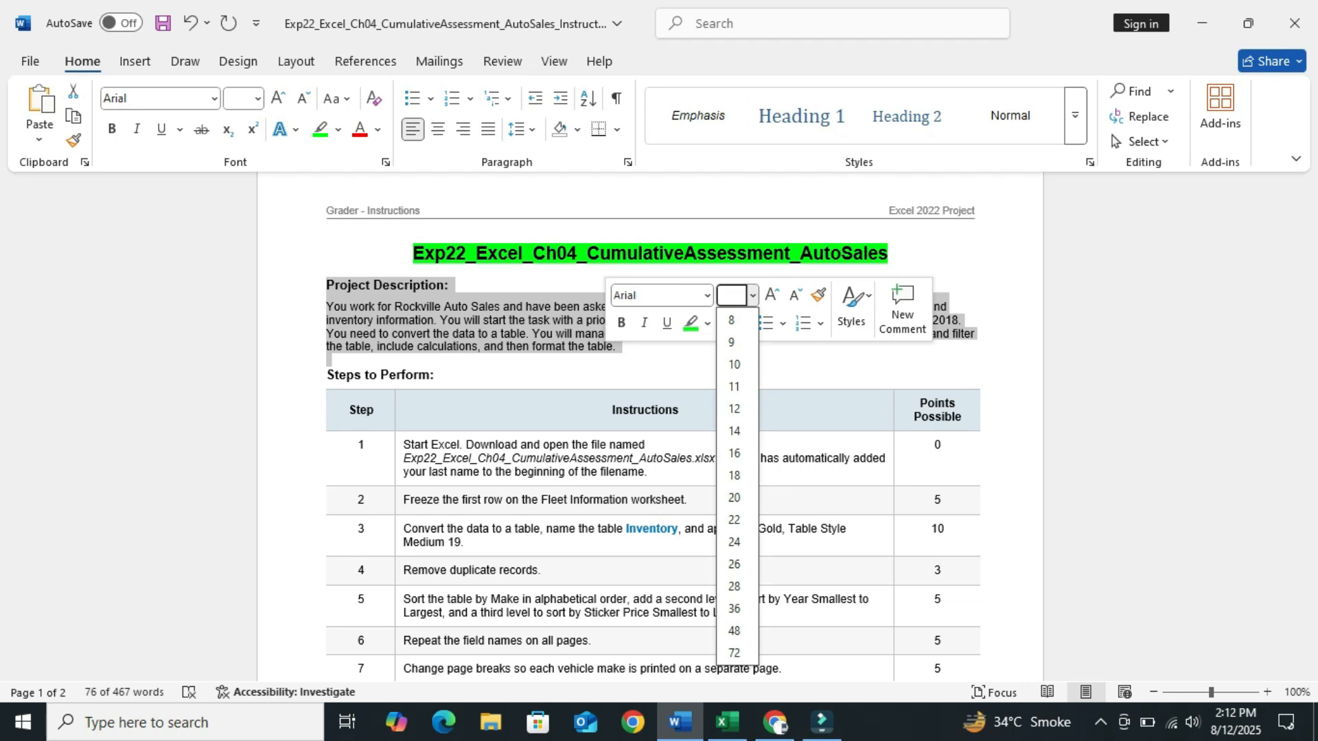
left_click(734, 430)
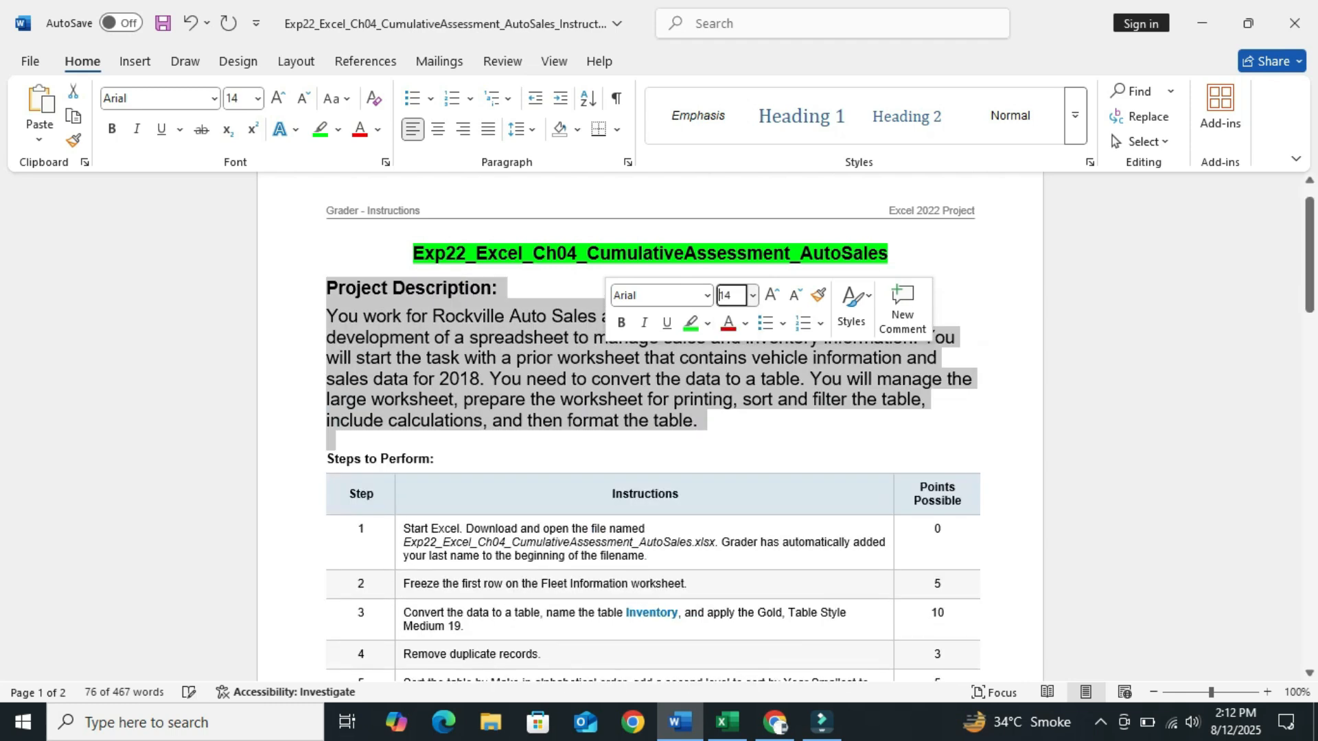
left_click(691, 322)
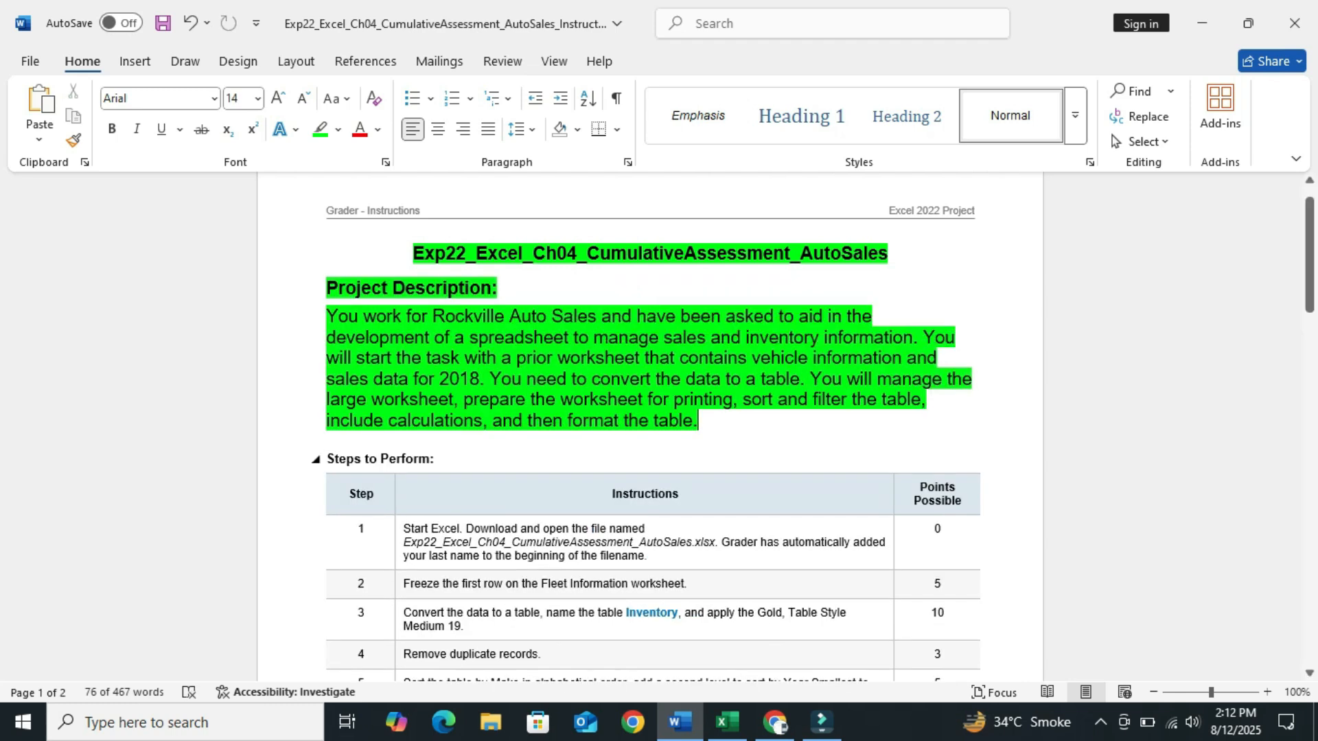
left_click(434, 459)
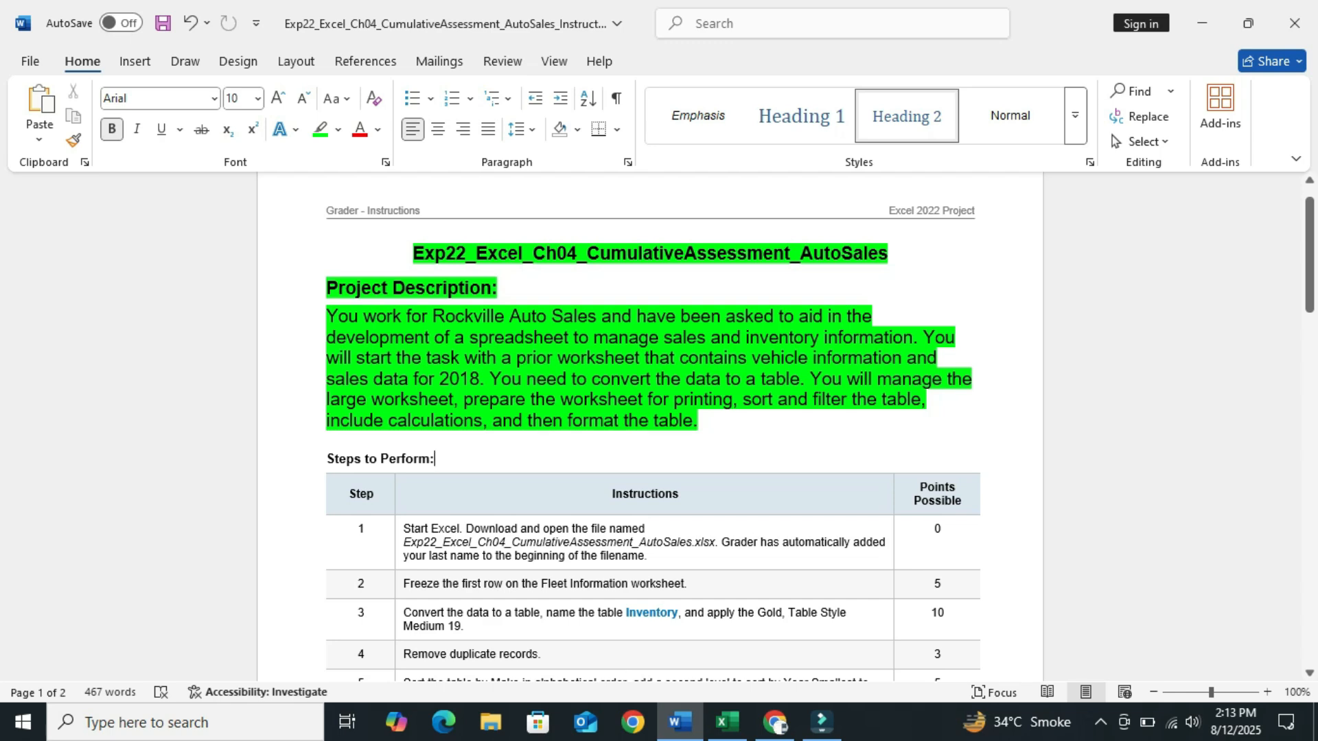
- Set the Project Description heading and paragraph to 9 pt and remove their green highlight
left_click_drag(698, 421, 329, 290)
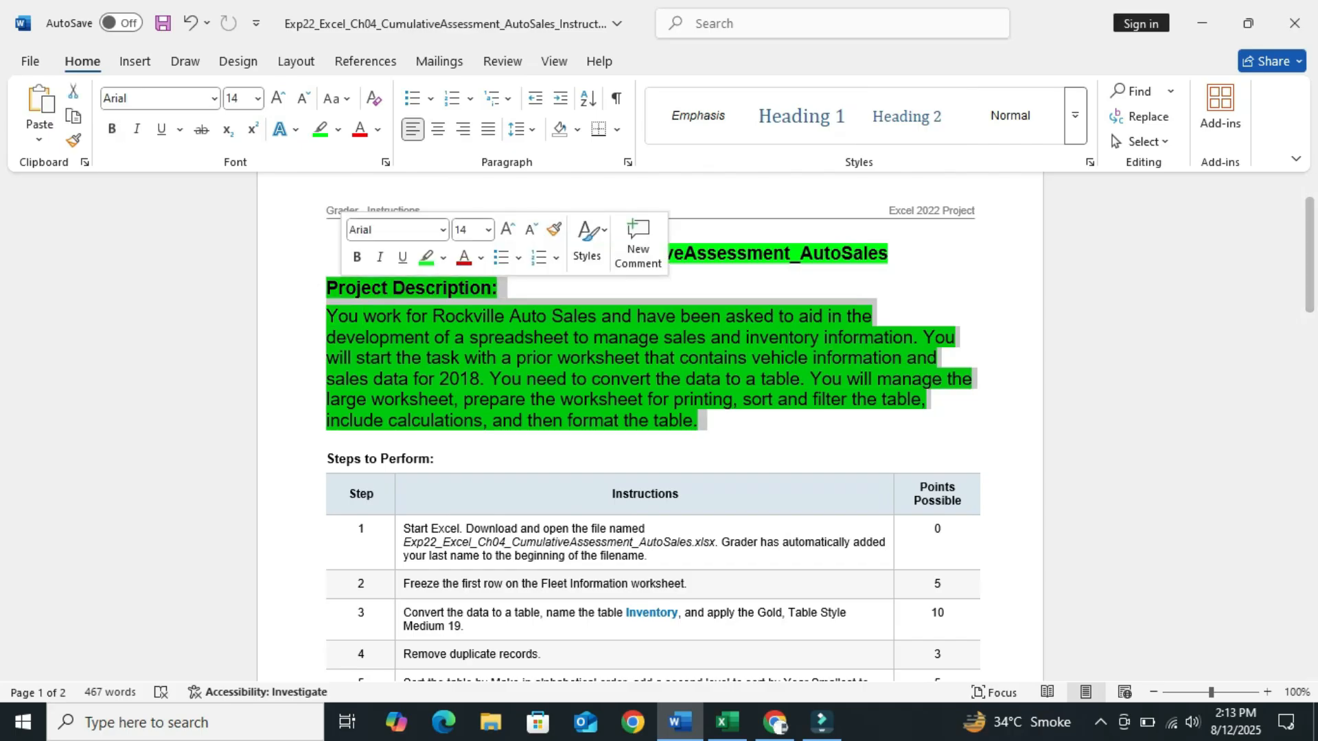
left_click(488, 230)
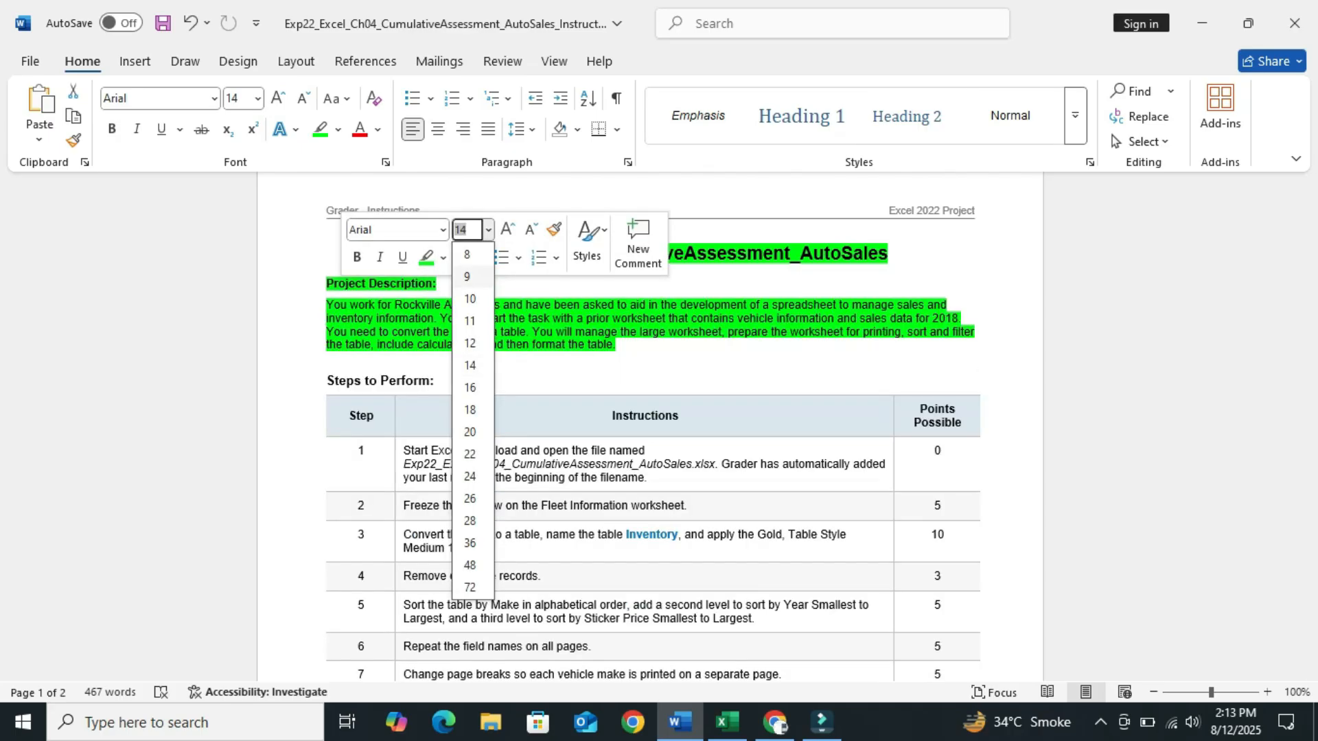
left_click(467, 277)
left_click(426, 258)
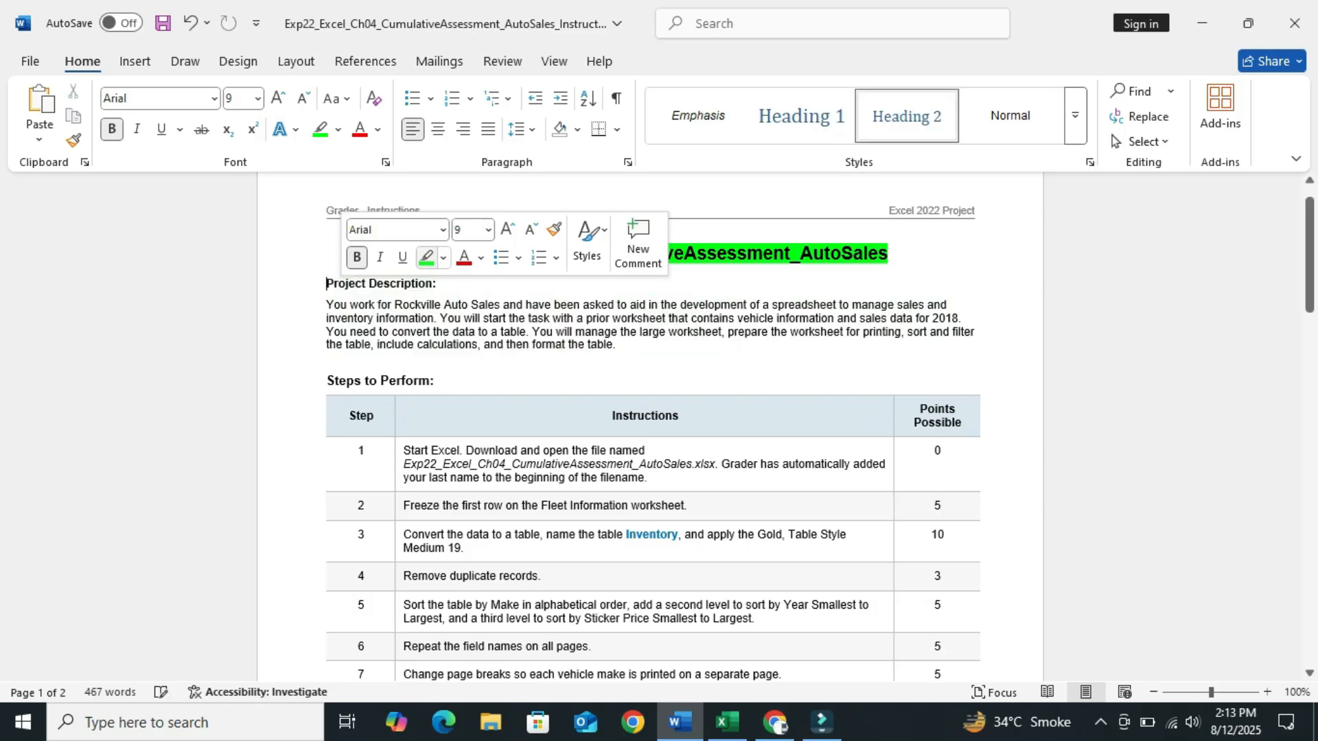
- Set the step 1 instruction text in the table to 14 pt and highlight it in bright green
left_click_drag(1309, 273, 1309, 283)
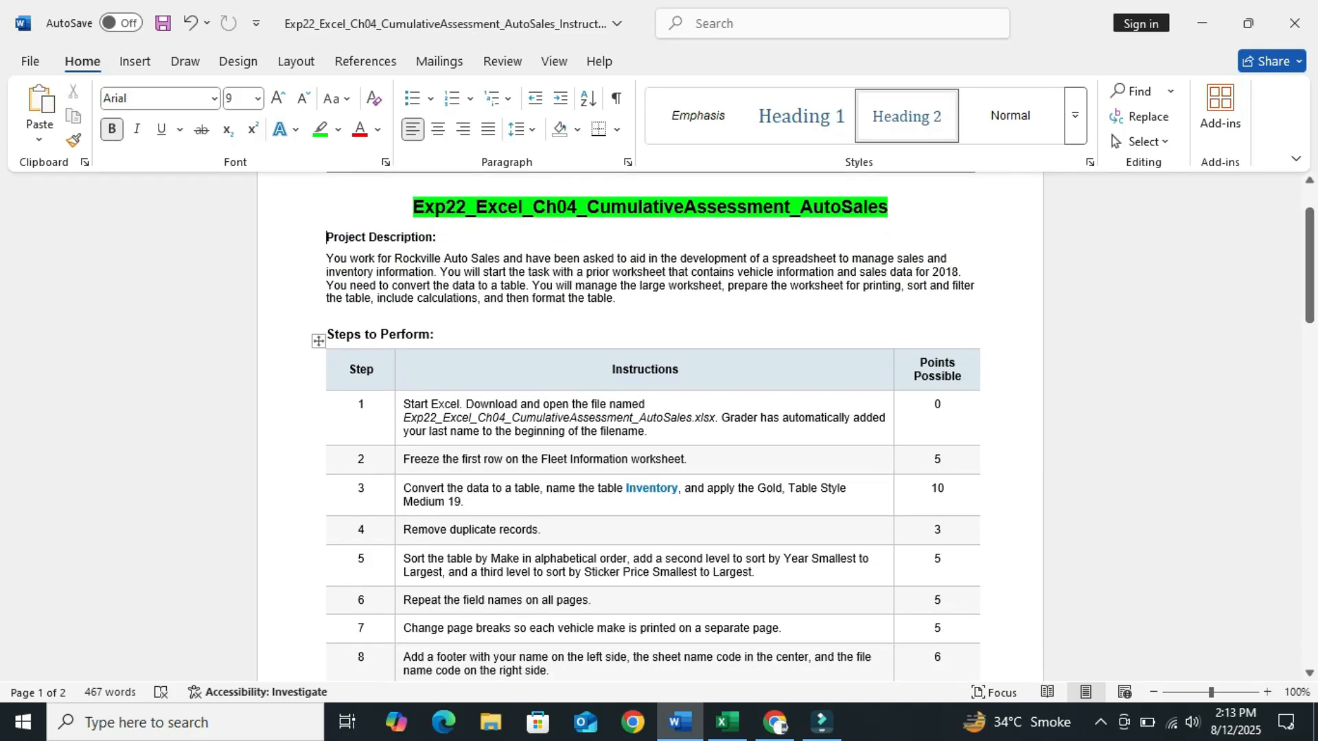
left_click_drag(404, 405, 647, 432)
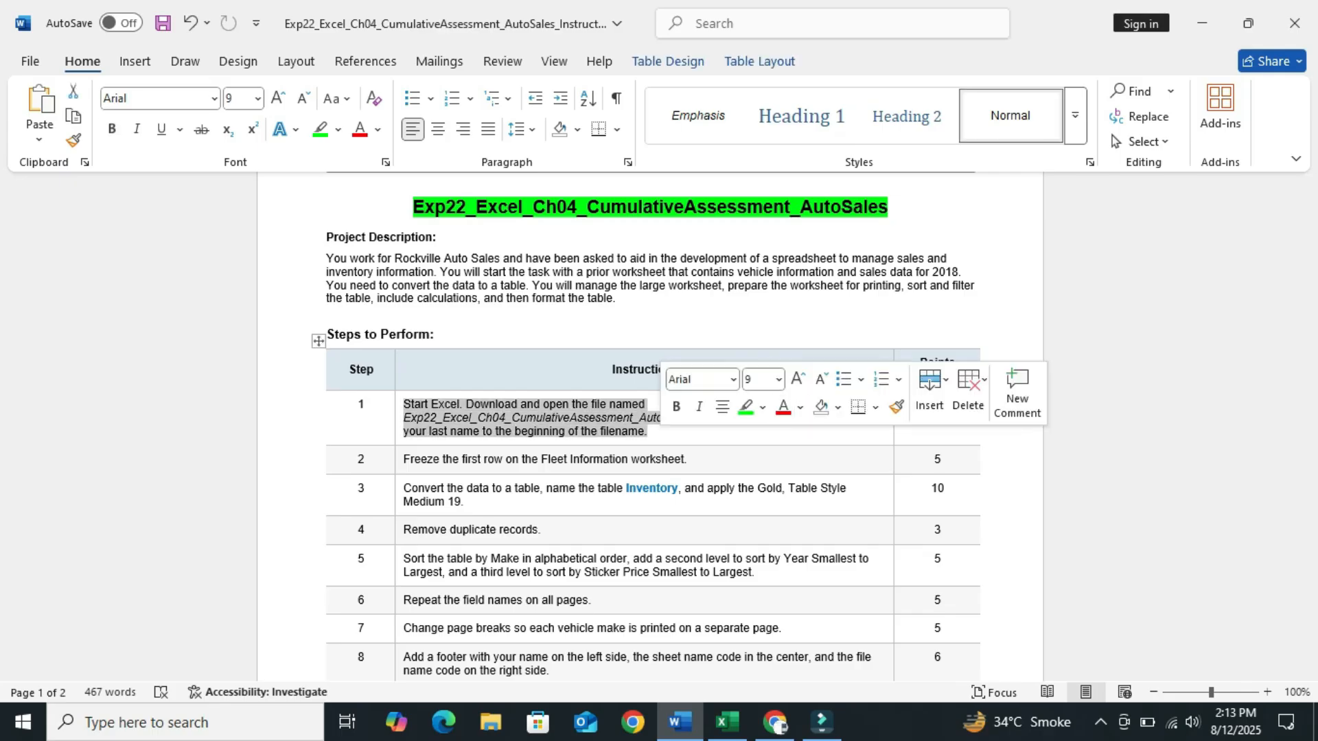
left_click(779, 379)
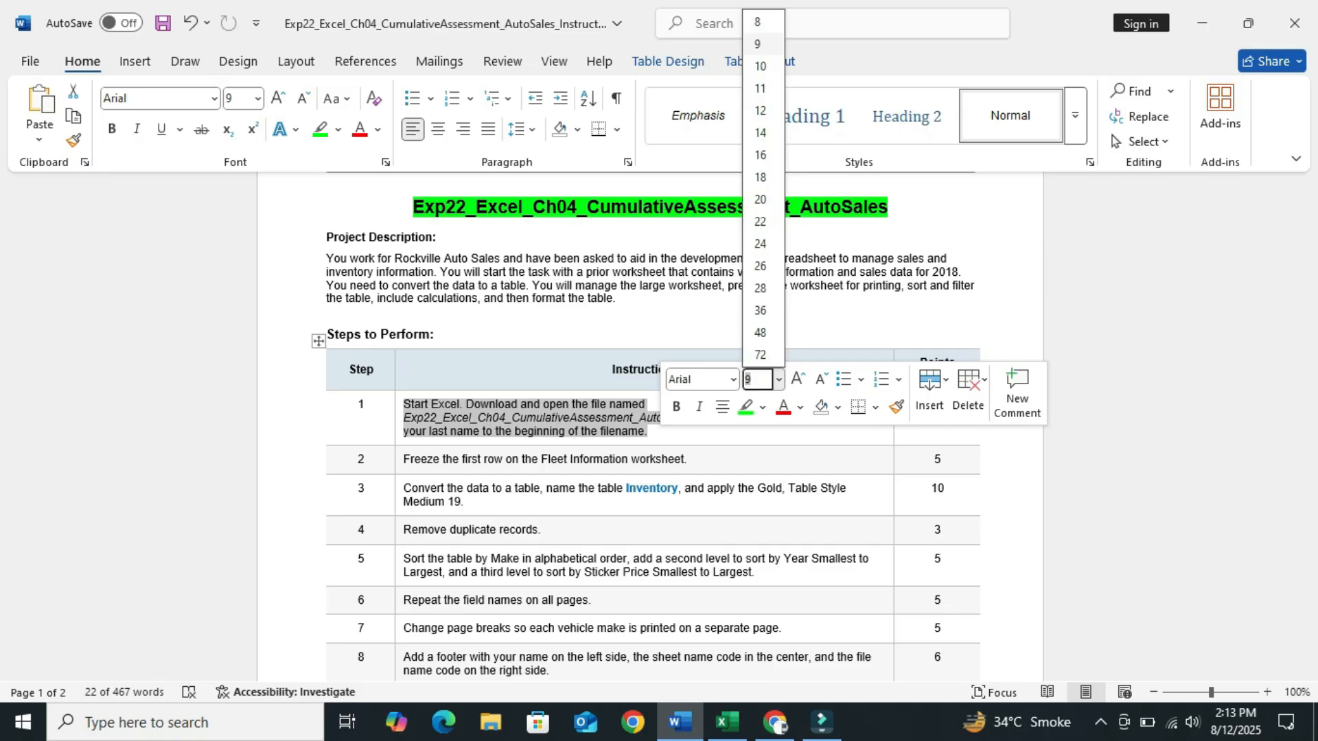
left_click(760, 133)
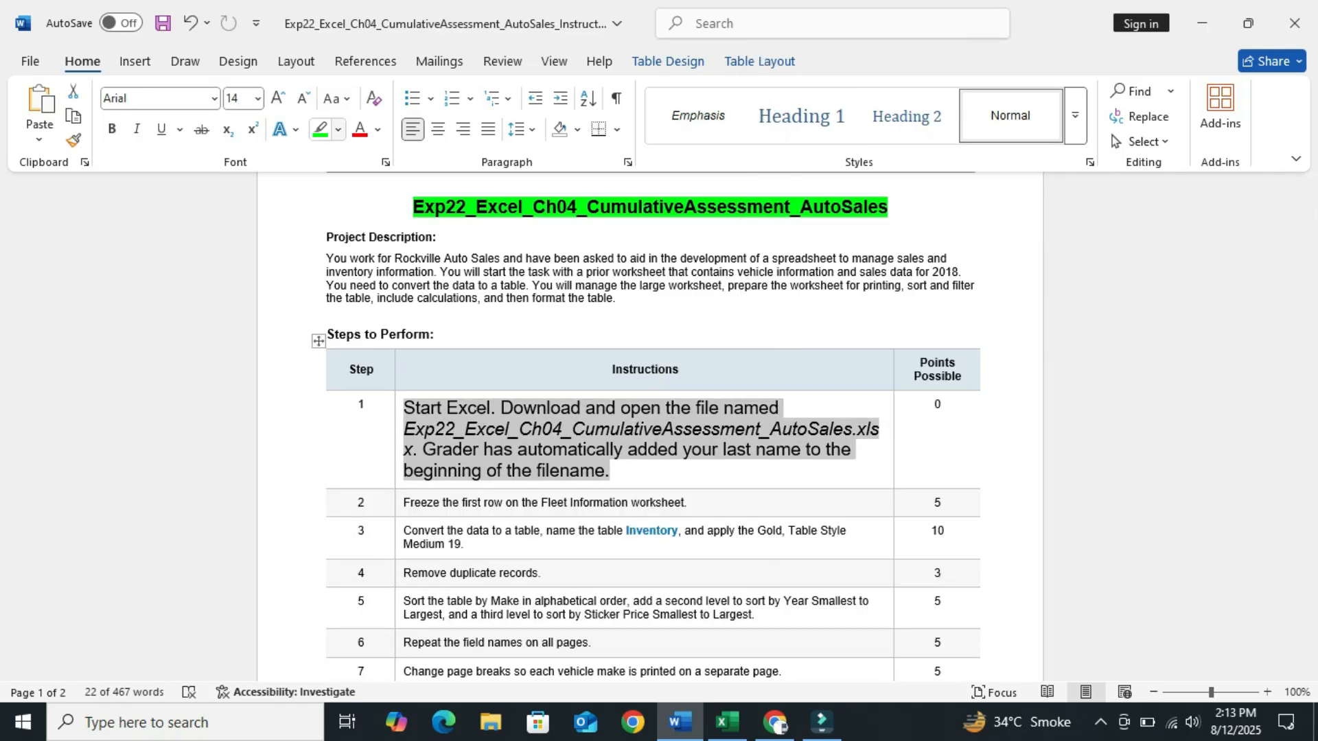
left_click(320, 130)
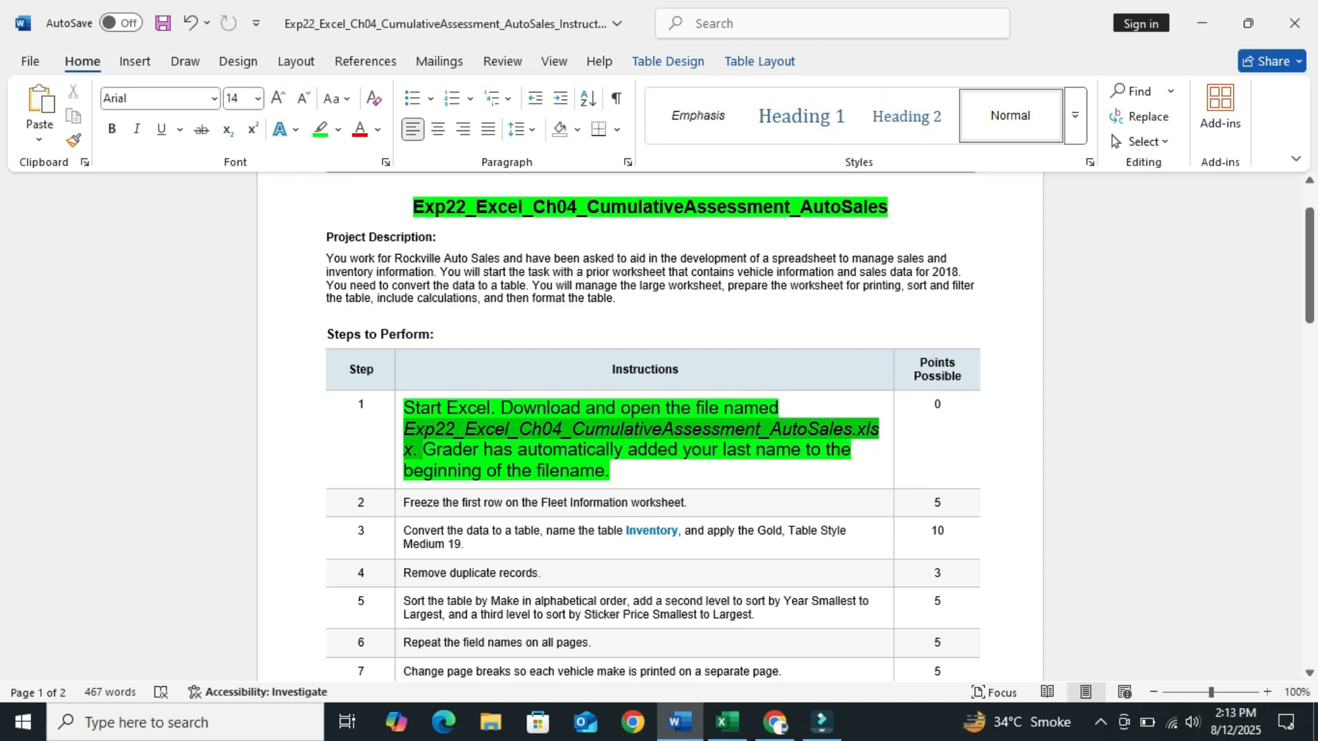
- Highlight the workbook file name within the step 1 instruction in turquoise
left_click_drag(418, 450, 412, 449)
left_click(516, 417)
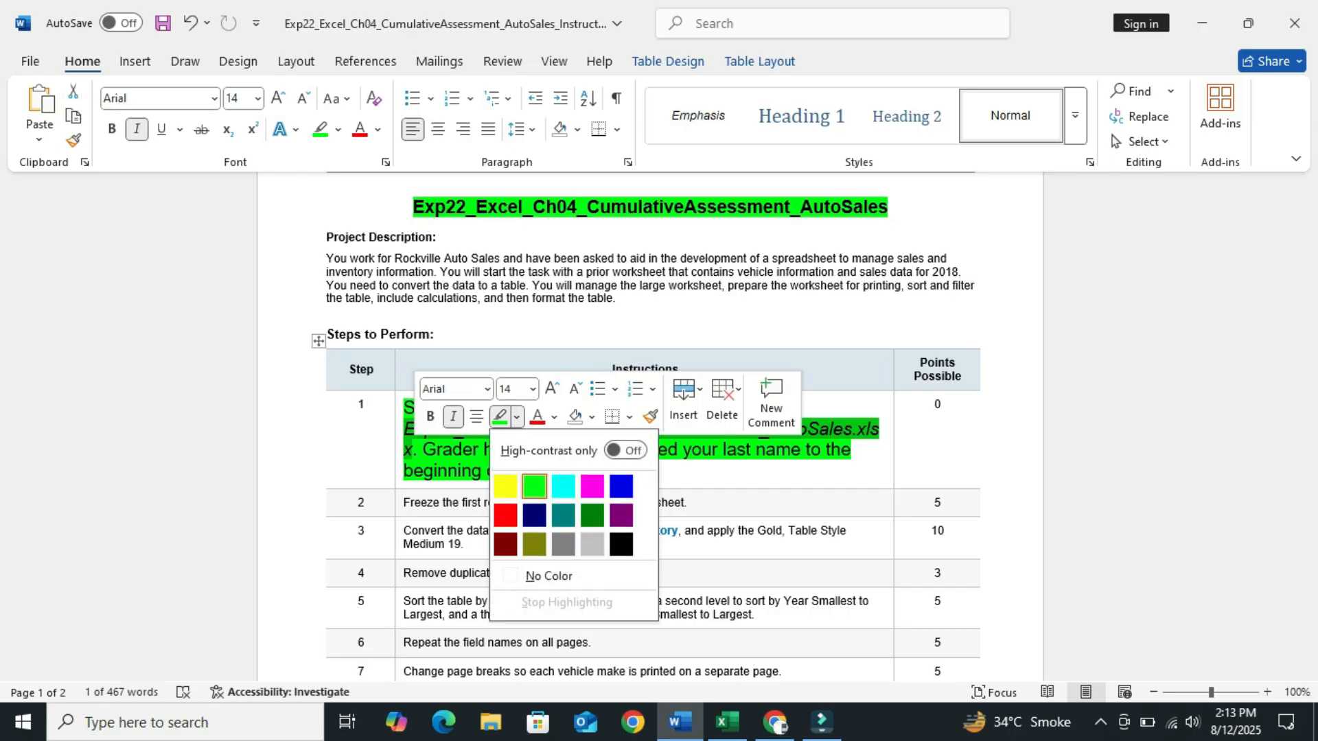
left_click(562, 486)
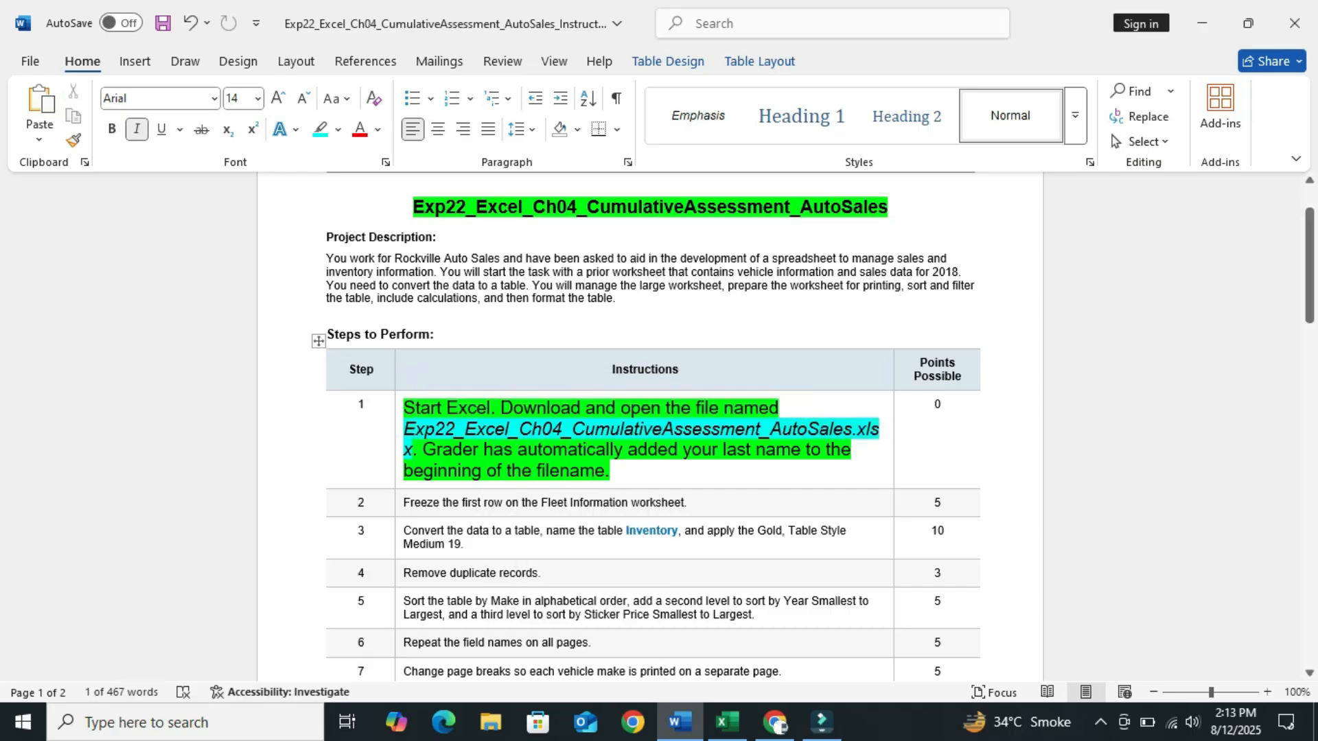
left_click(611, 471)
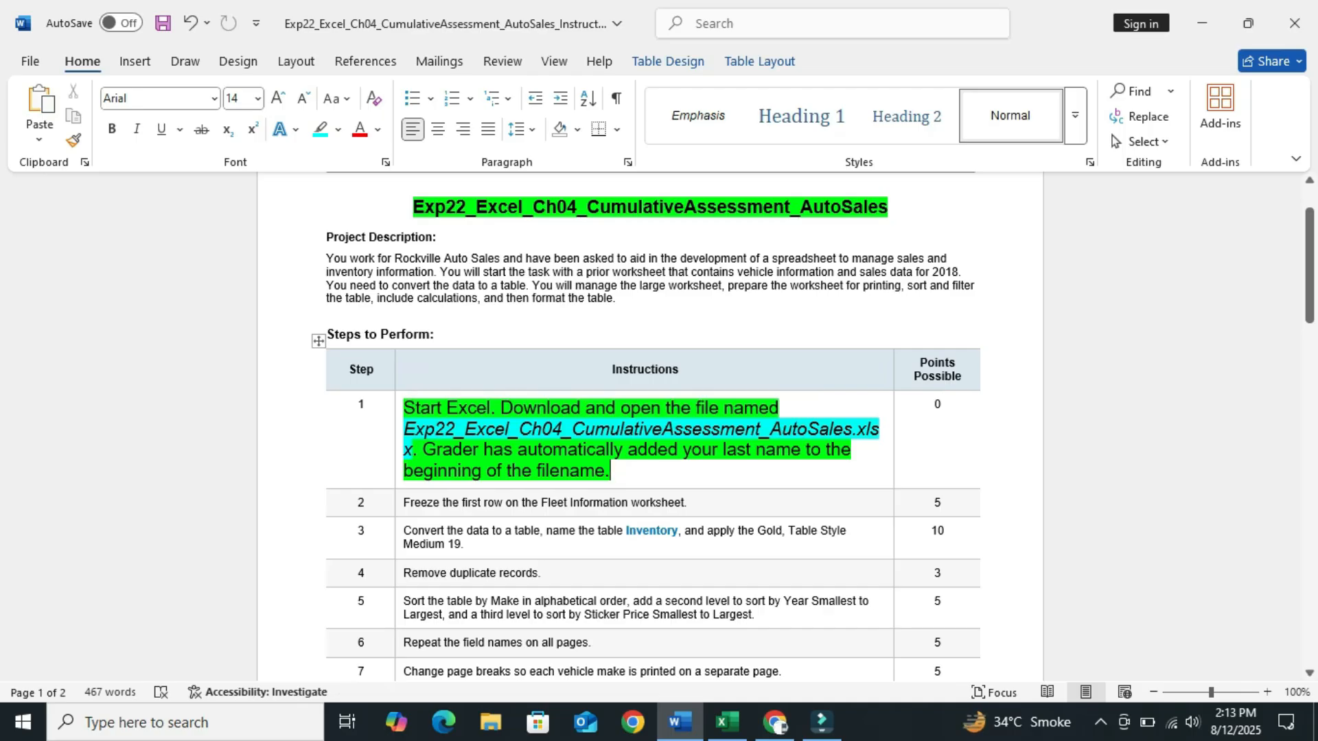
- Switch to the Excel workbook and review the Sales Information and First Quarter Sales worksheets, returning to Fleet Information
left_click(727, 722)
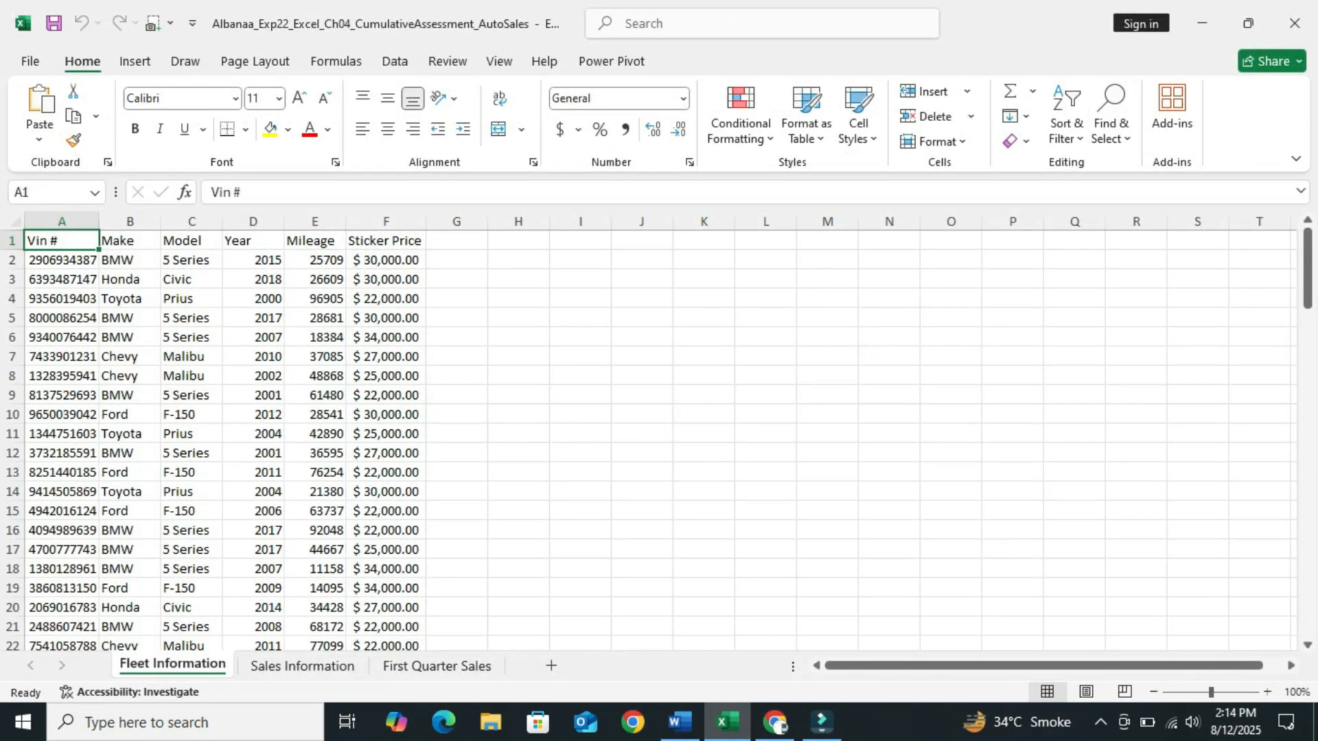
left_click(303, 666)
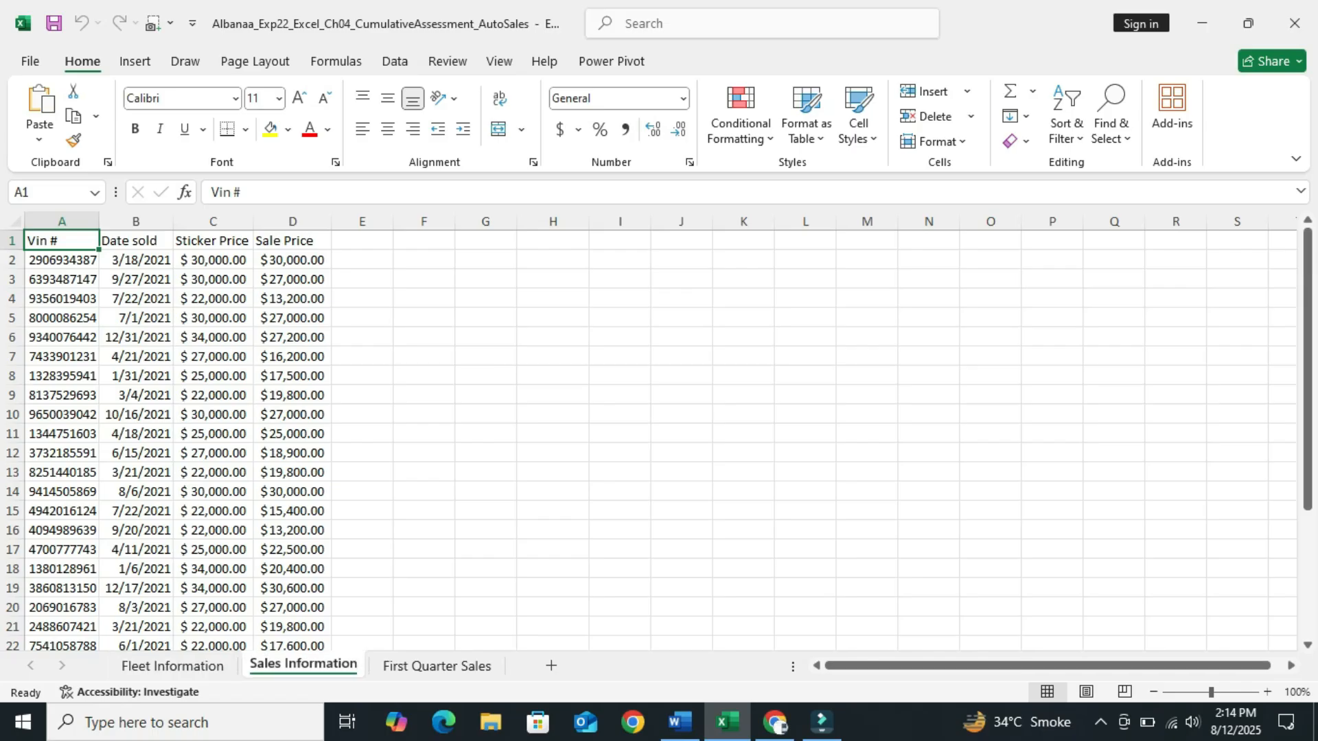
left_click(436, 666)
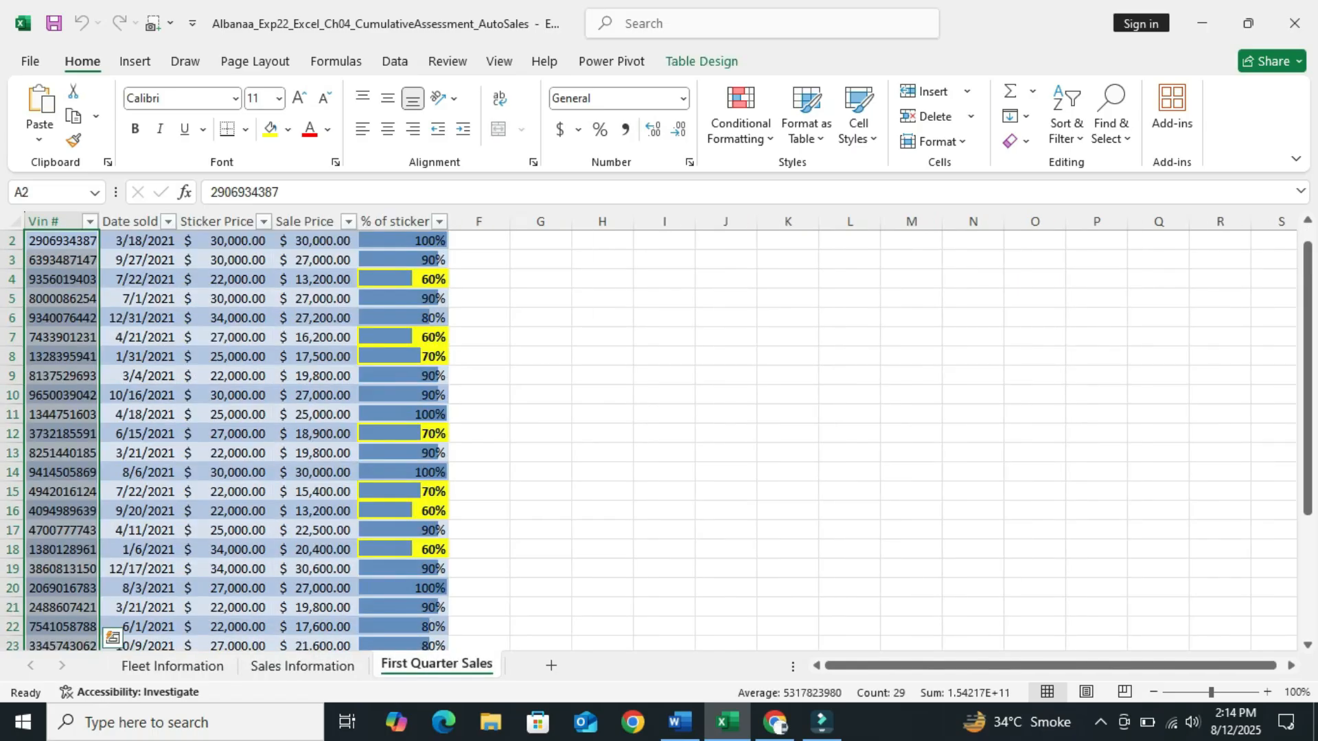
left_click(172, 666)
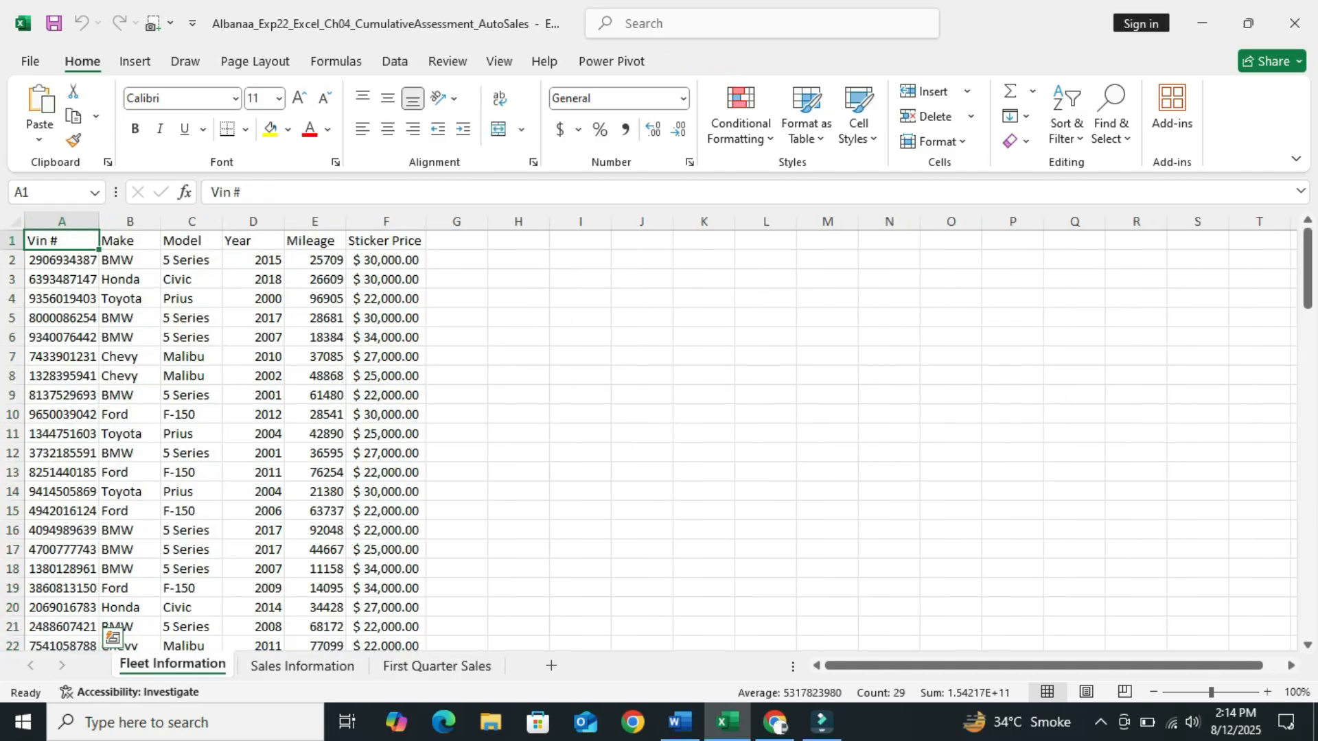
- Switch back to the Word instructions, set the step 1 text to 9 pt and remove its highlighting
left_click(680, 722)
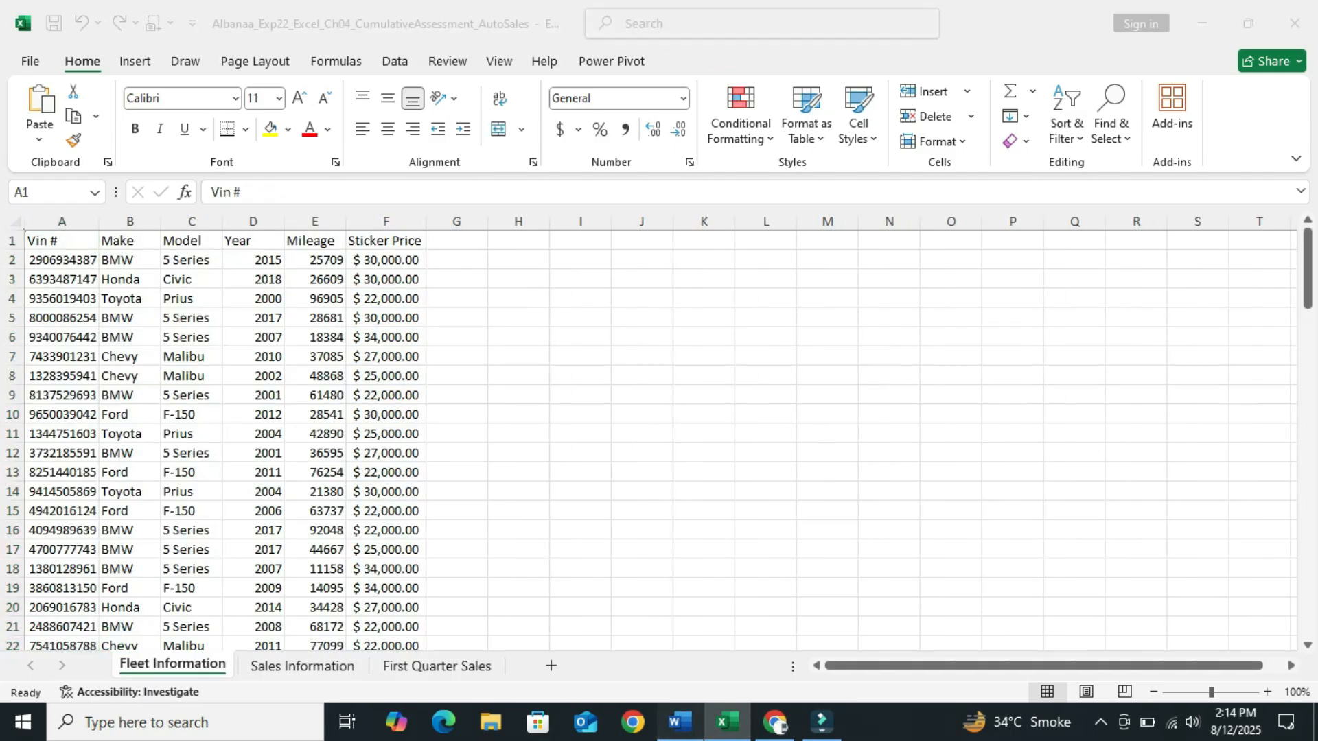
left_click_drag(610, 471, 403, 408)
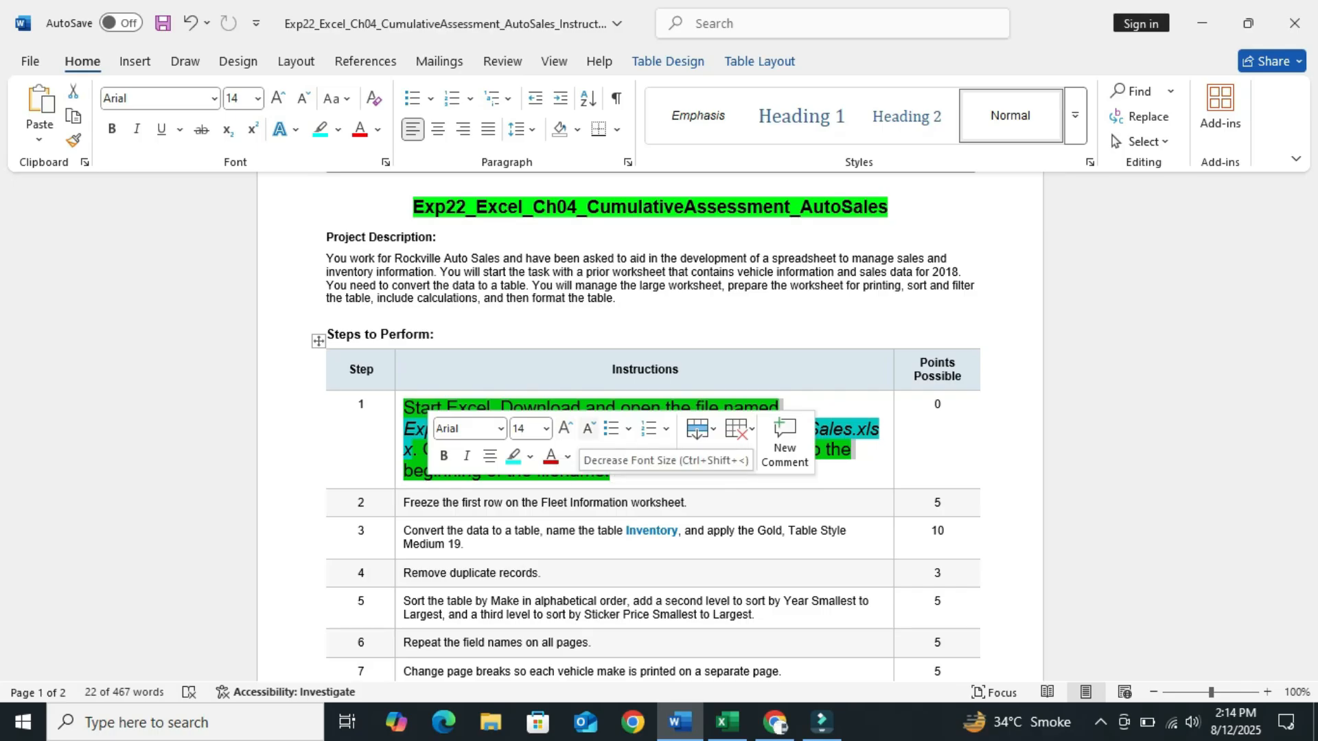
left_click(545, 429)
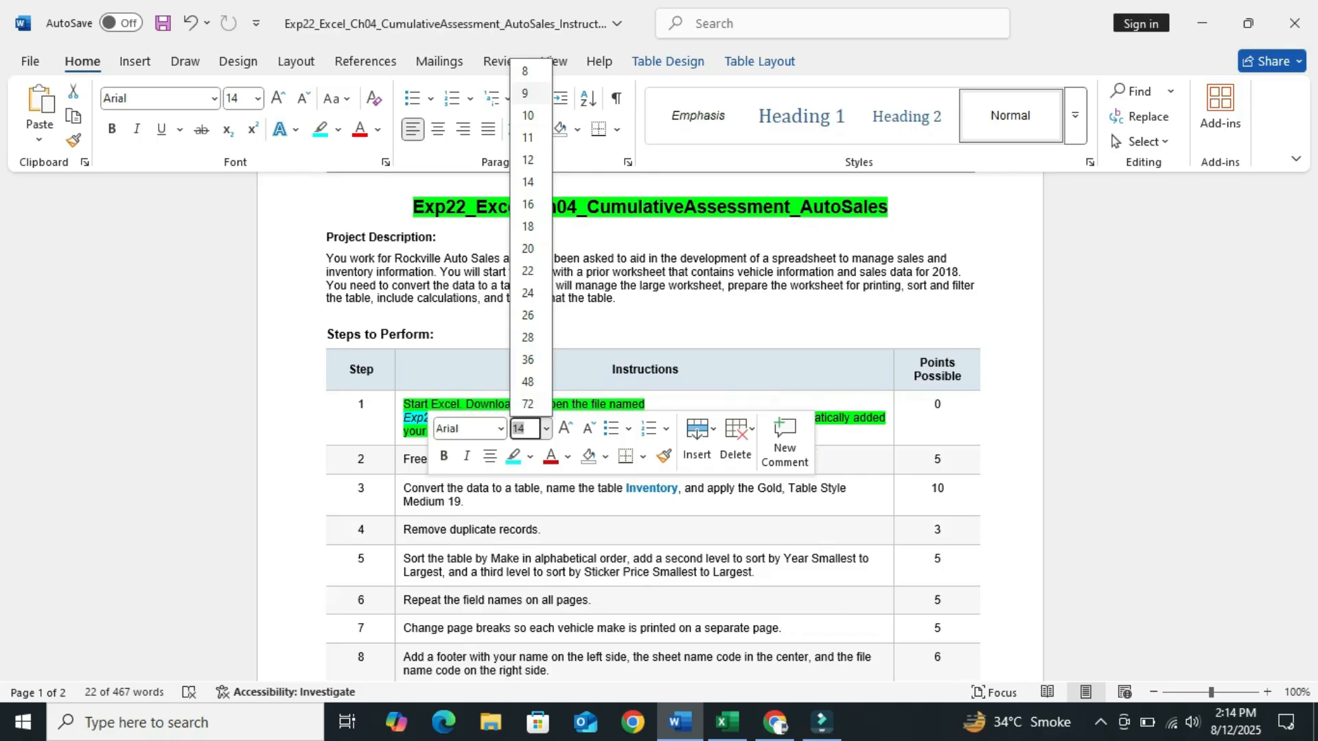
left_click(525, 93)
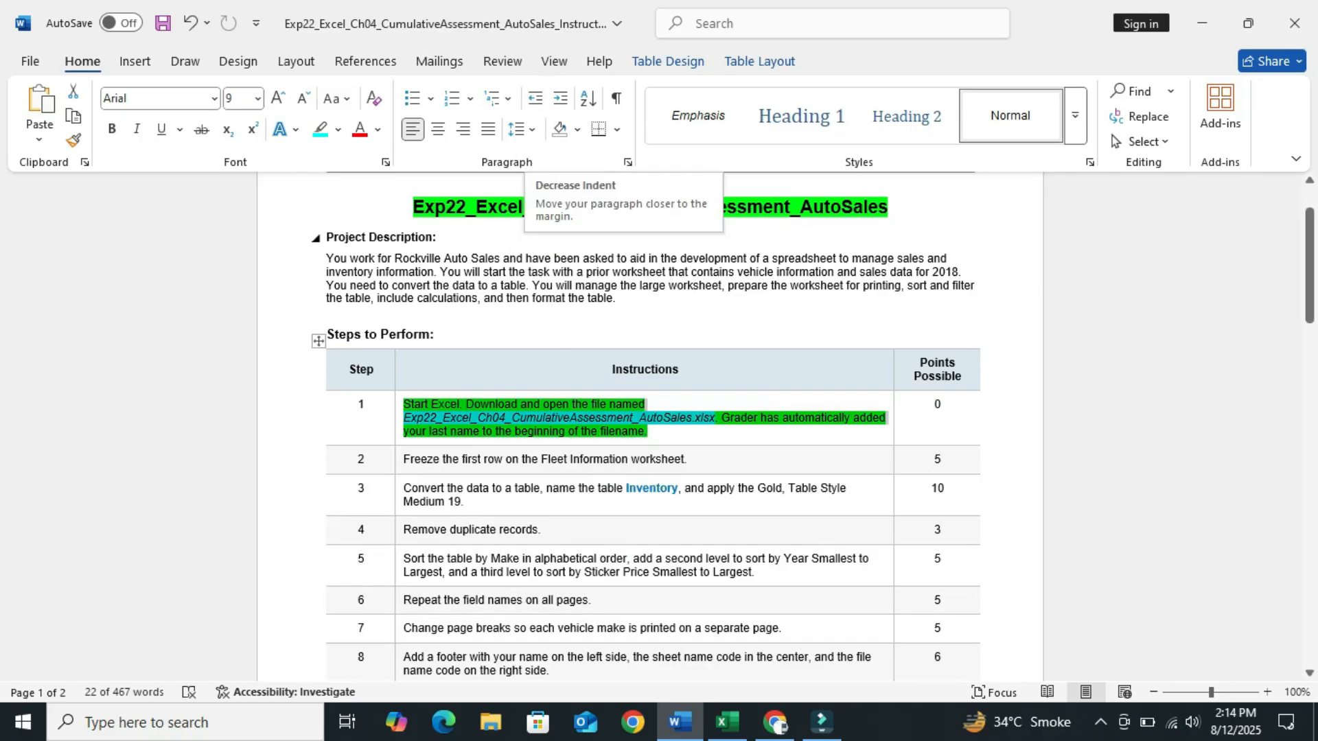
left_click(338, 129)
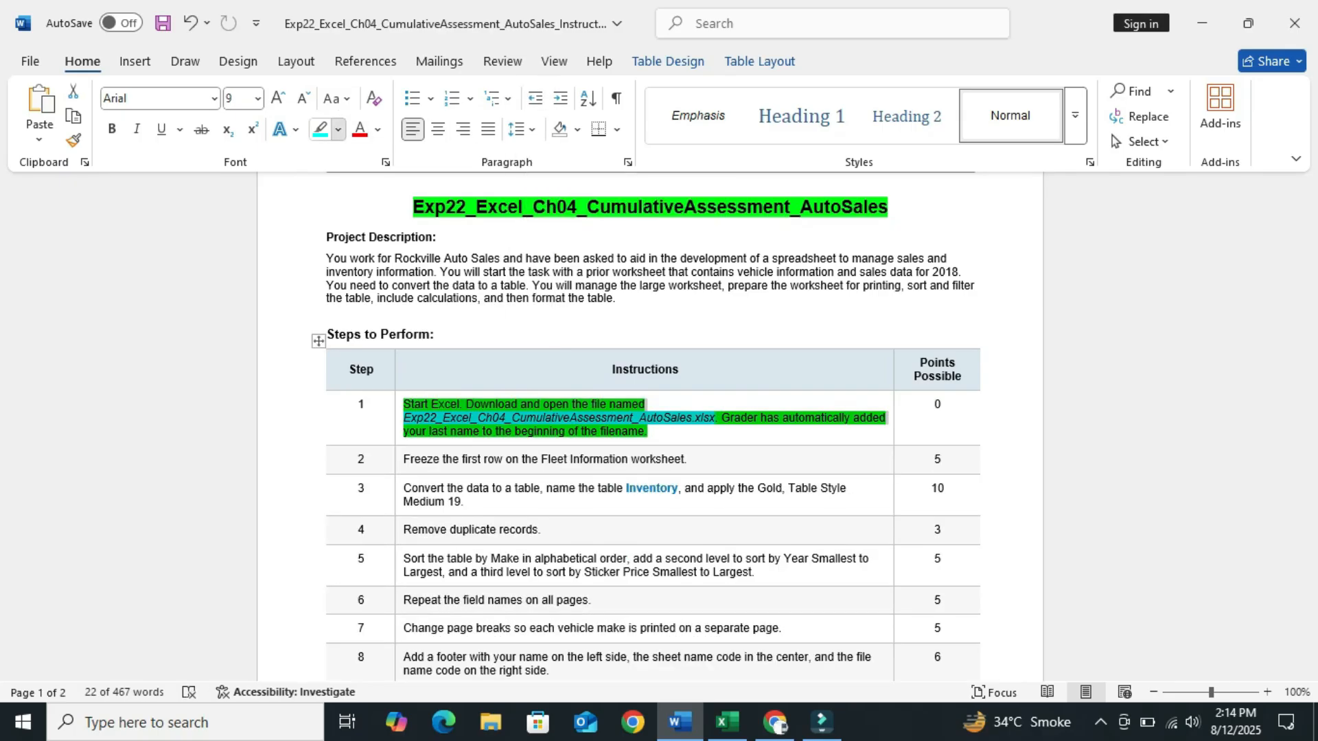
left_click(368, 288)
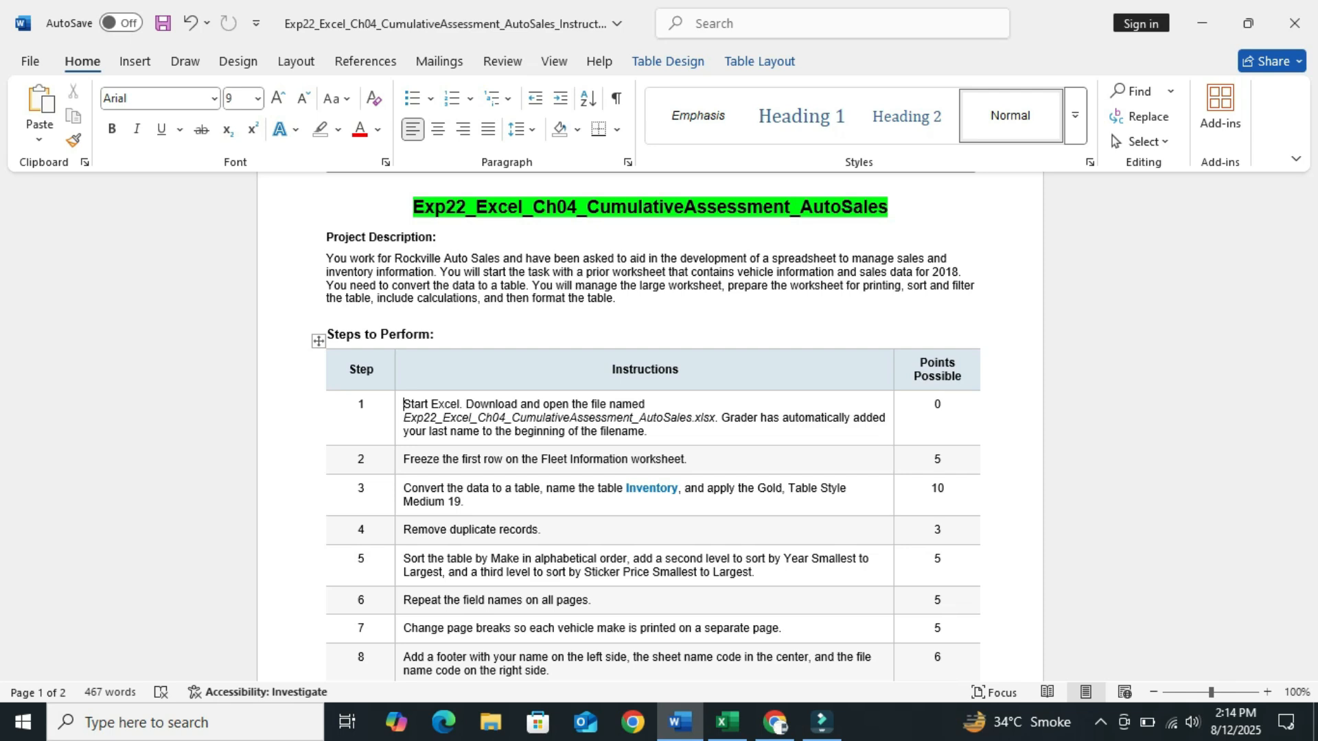
- Set the step 2 instruction about freezing the first row to 14 pt and highlight it in bright green
left_click_drag(674, 458, 412, 459)
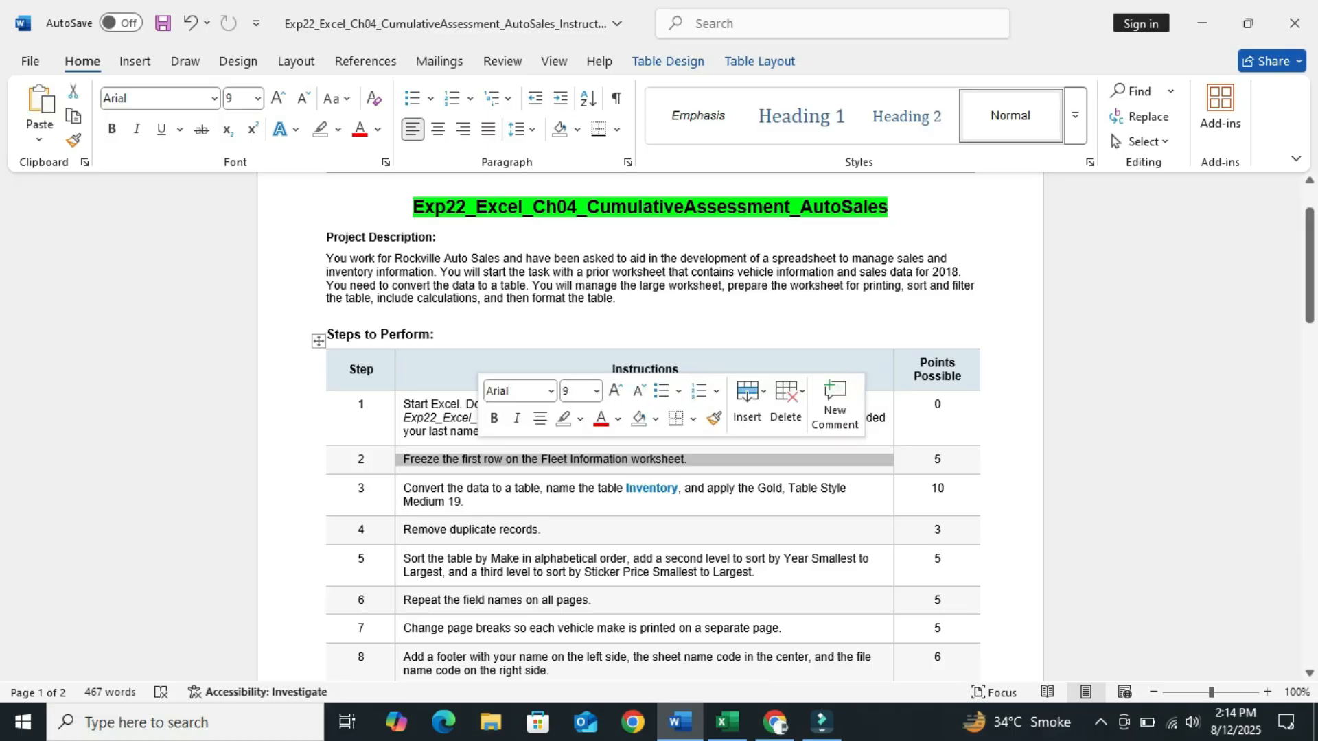
left_click(596, 390)
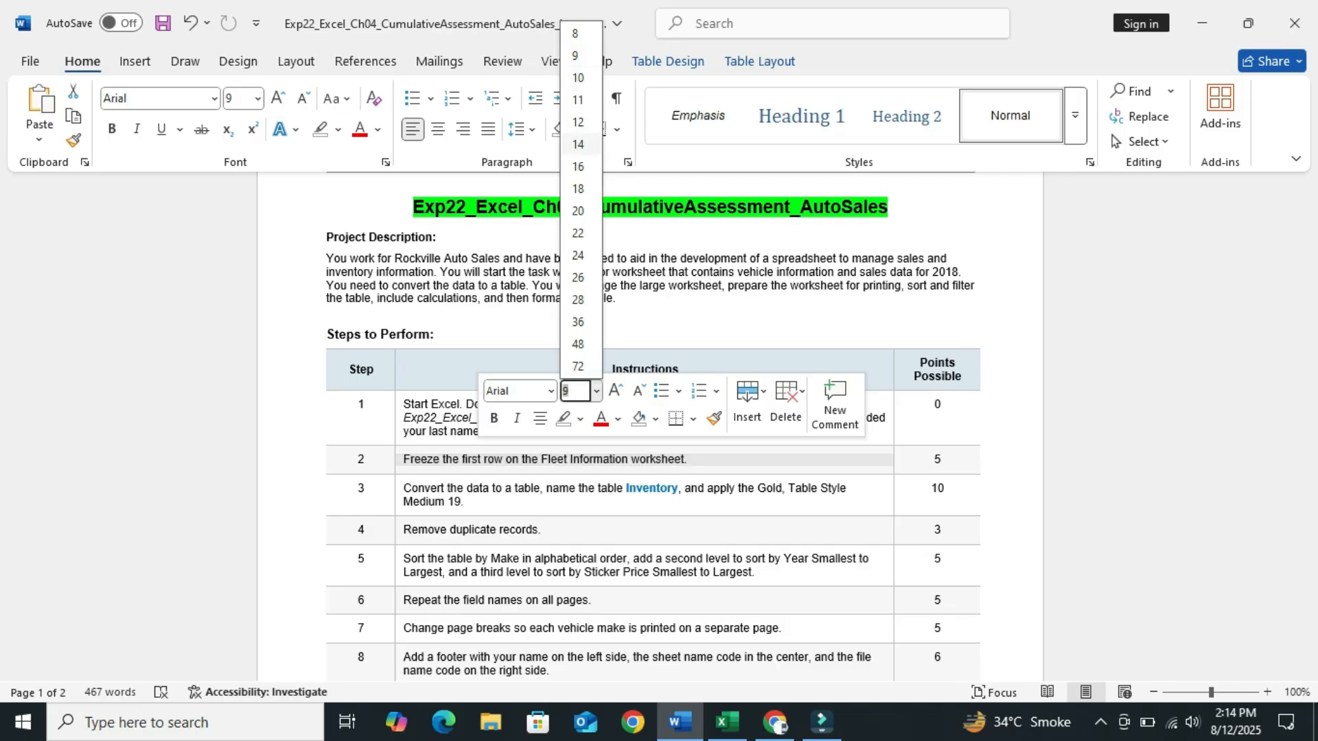
left_click(578, 144)
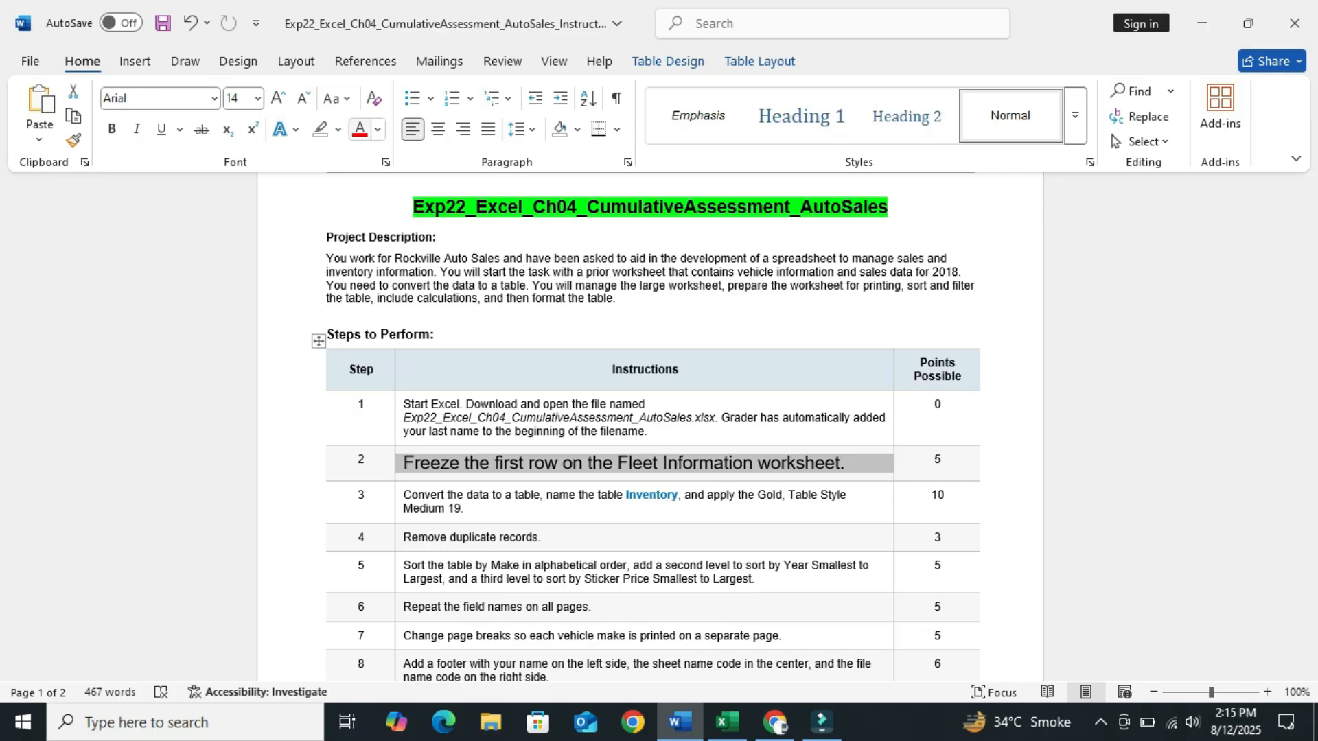
left_click(338, 129)
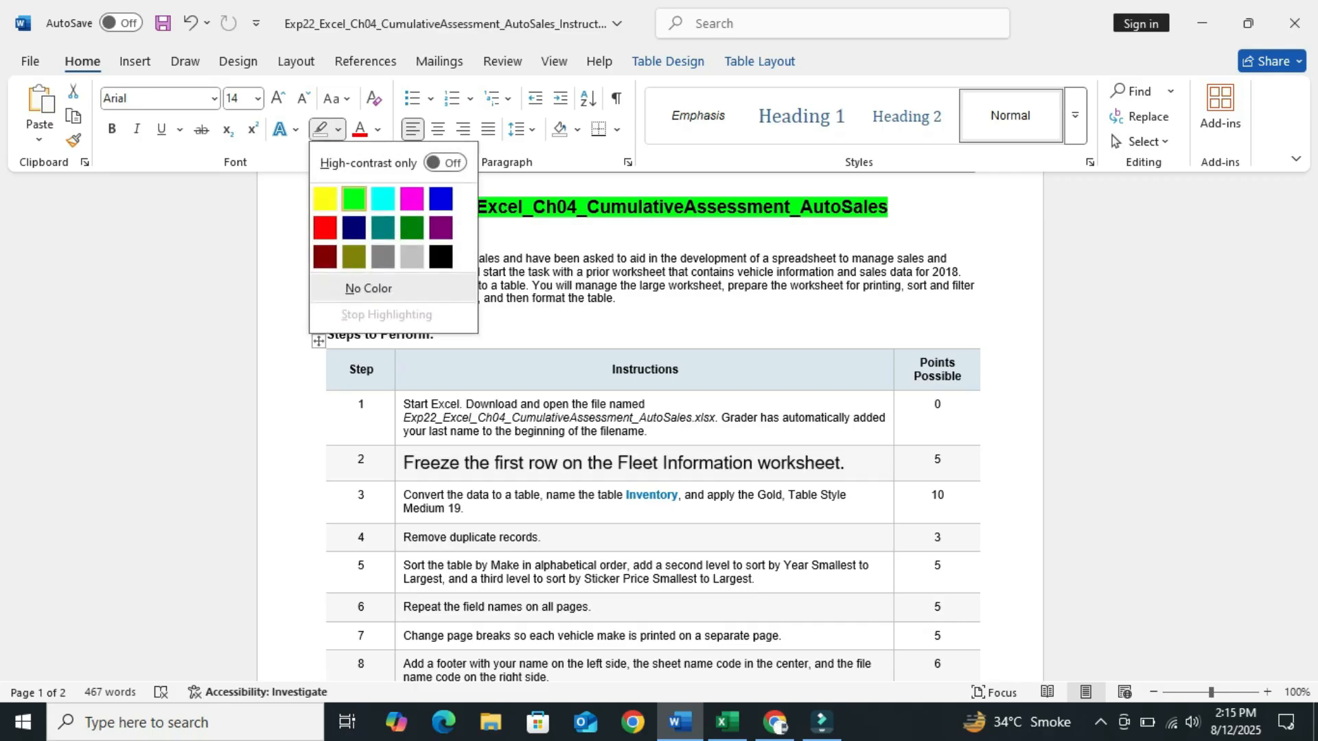
left_click(354, 199)
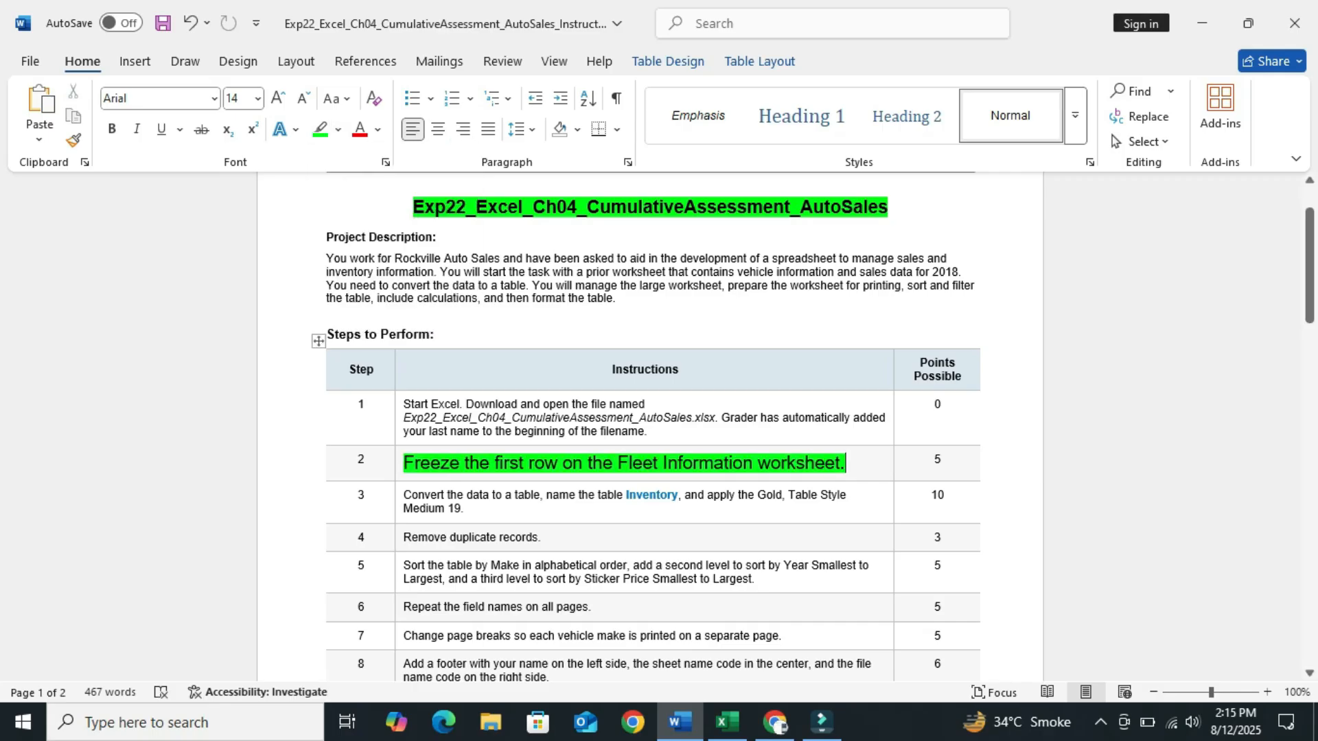
left_click_drag(1309, 274, 1309, 305)
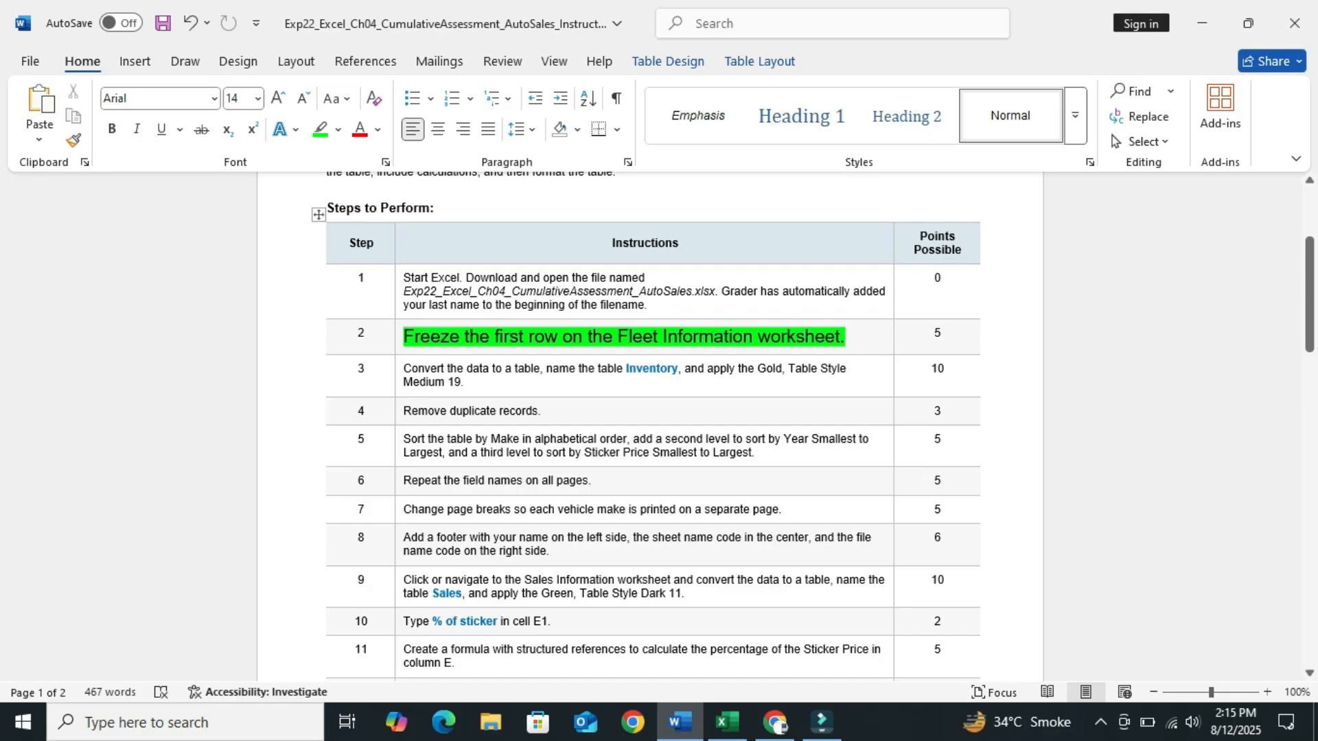
- Switch to the Fleet Information worksheet in the Excel workbook
left_click(726, 723)
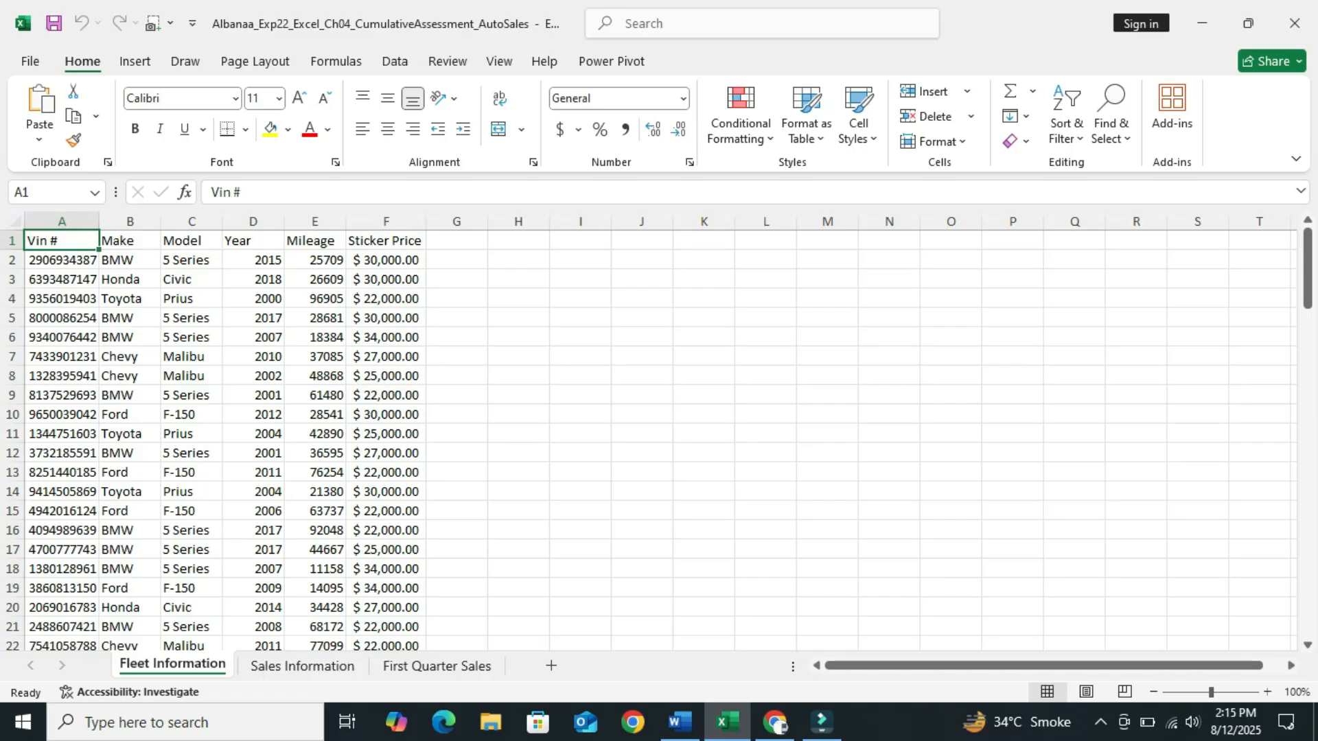
- Select the first row of Fleet Information, try the general Freeze Panes option and check where the sheet splits
key("shift+space")
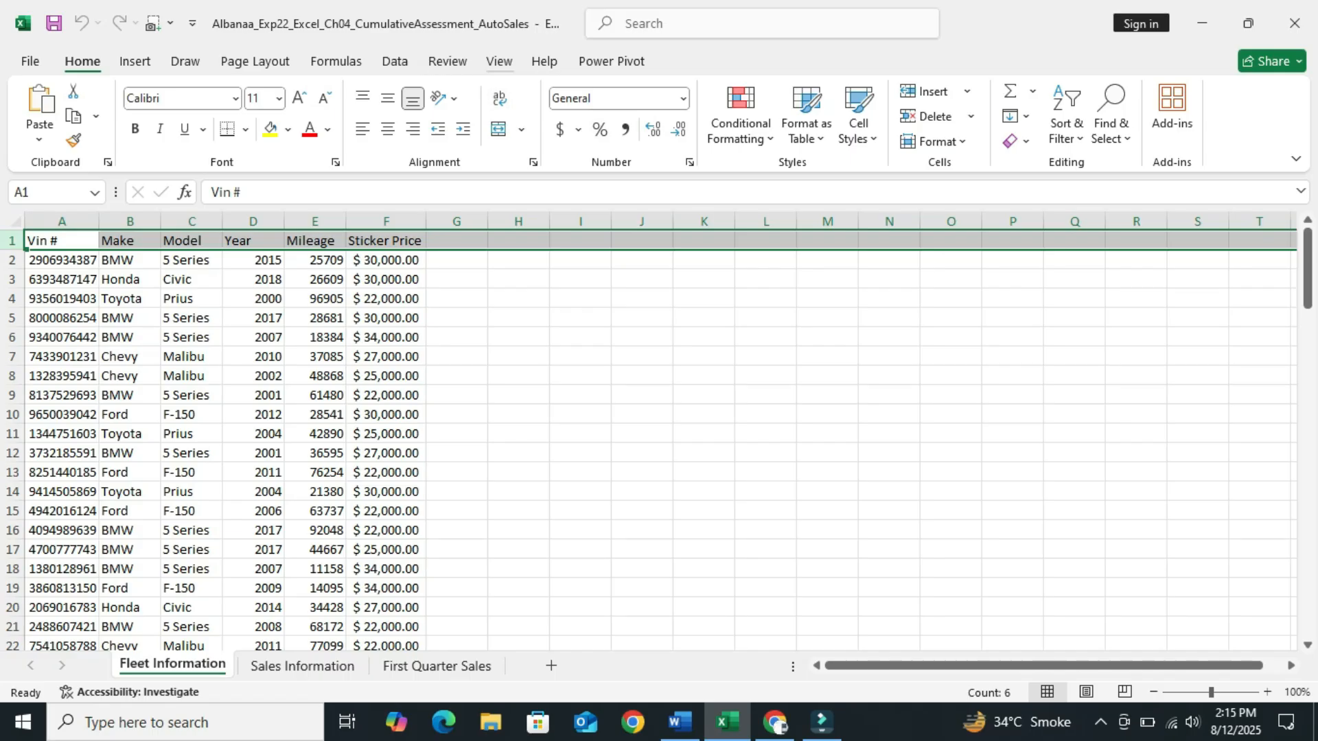
left_click(395, 61)
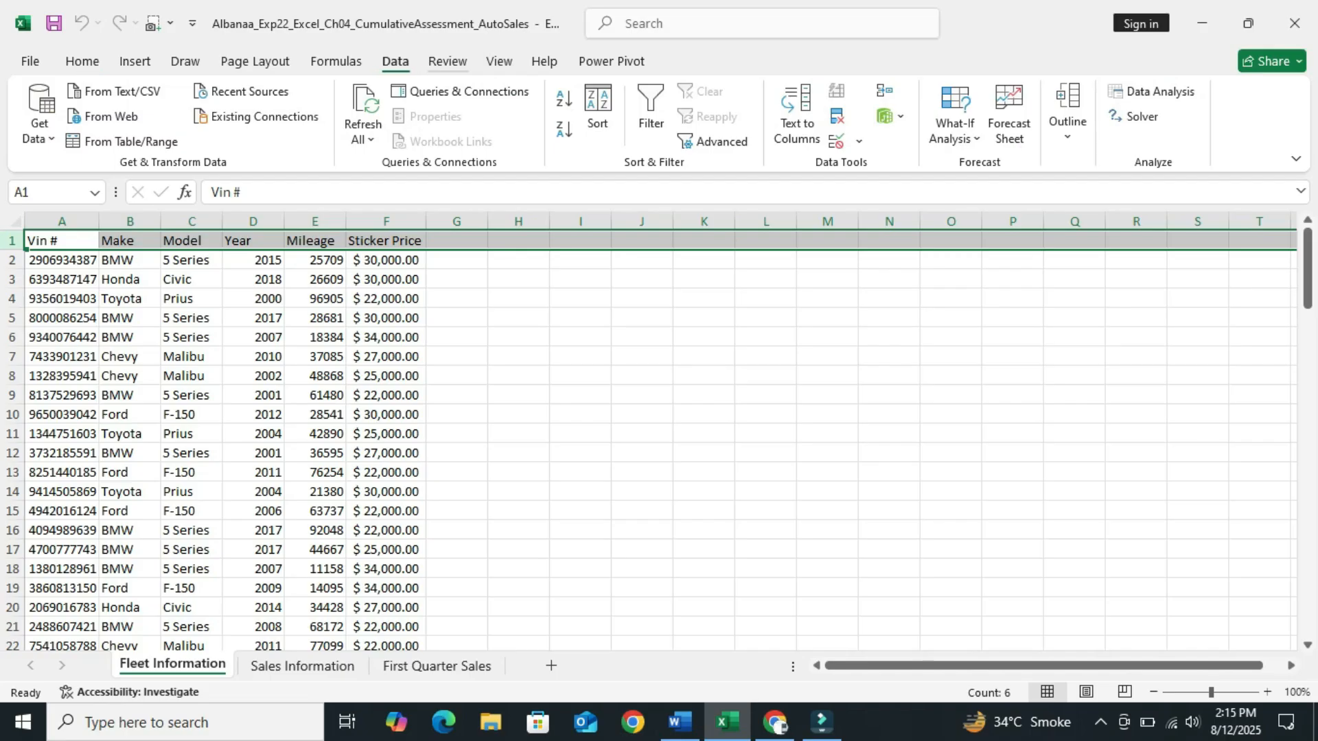
left_click(499, 61)
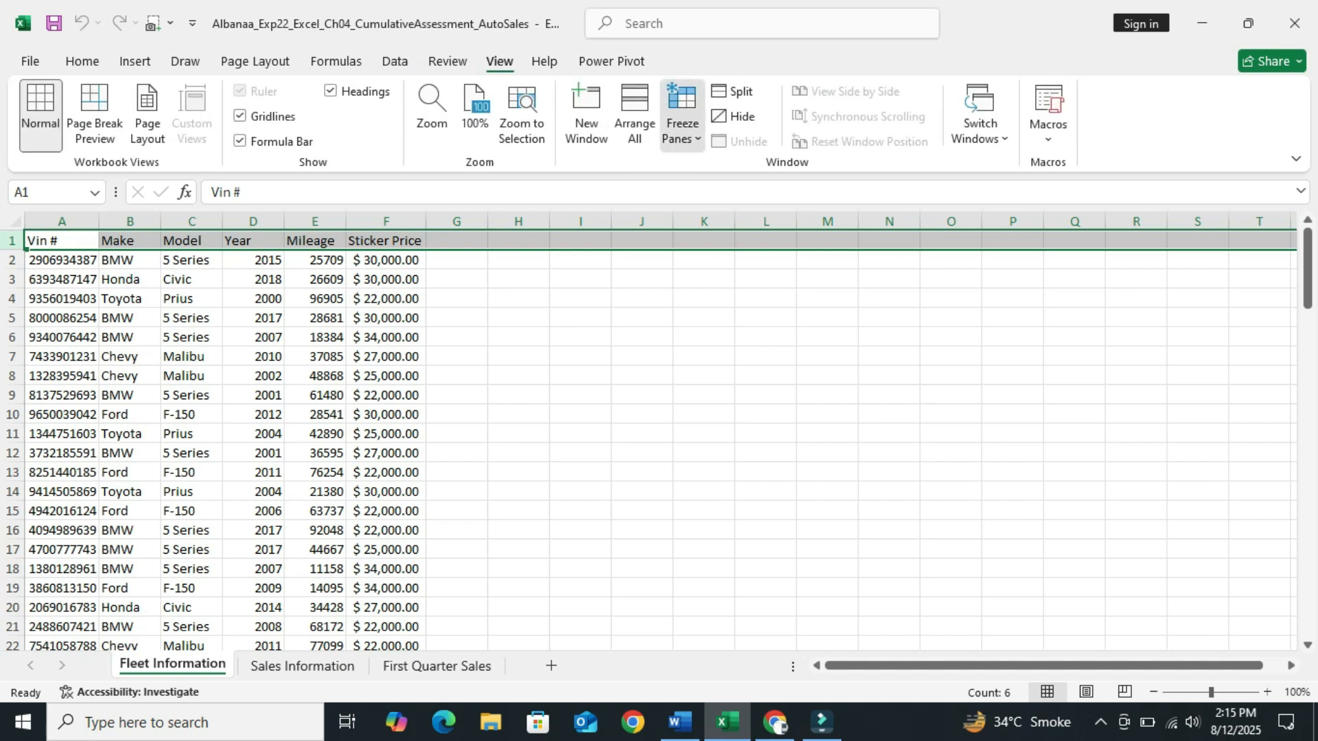
left_click(682, 116)
left_click(755, 180)
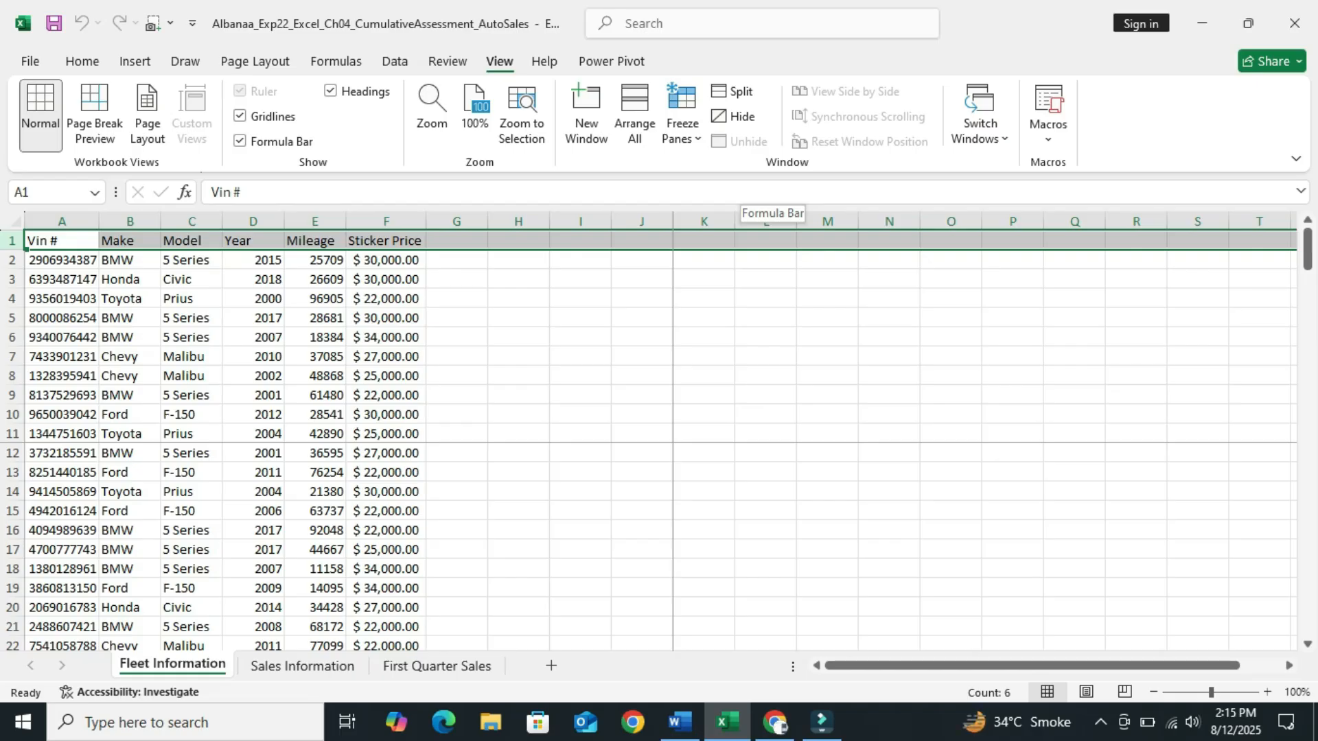
left_click(889, 278)
mouse_move(1308, 250)
left_mouse_down()
mouse_move(1307, 305)
mouse_move(1307, 250)
left_mouse_up()
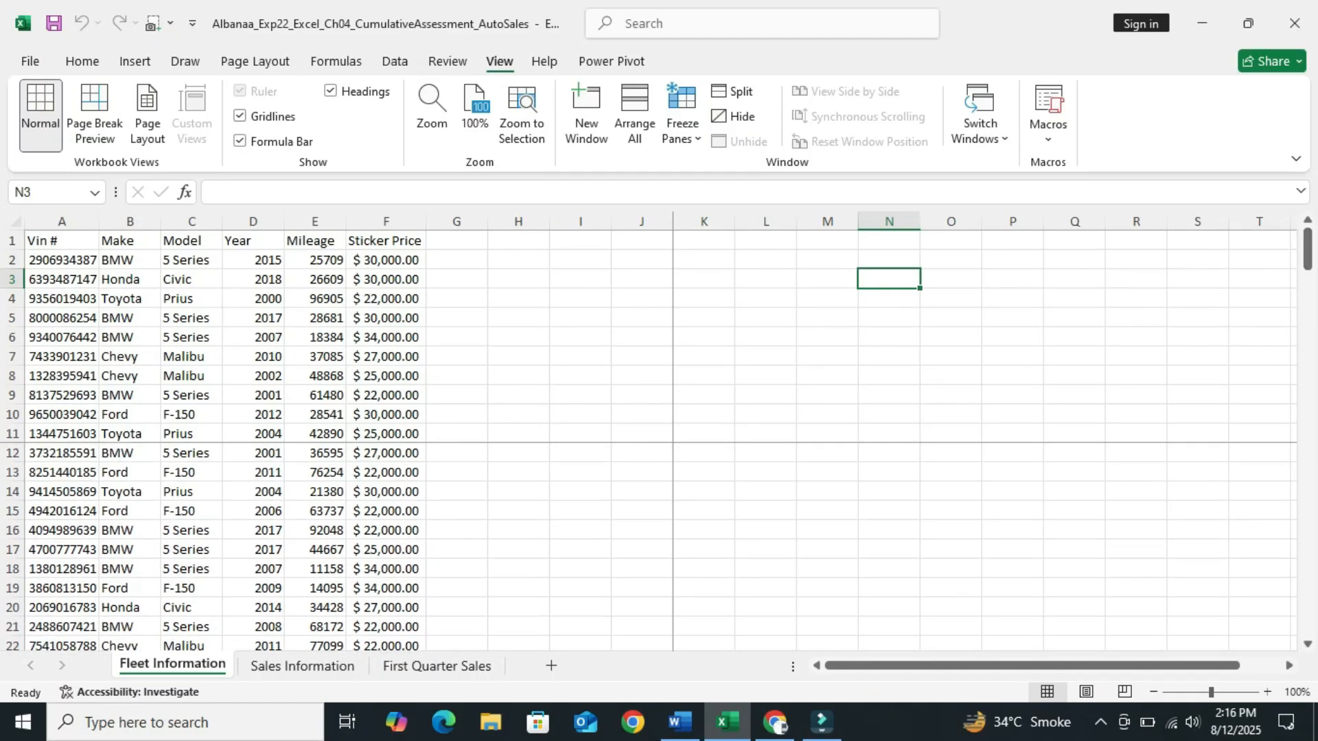
mouse_move(1307, 250)
left_mouse_down()
mouse_move(1307, 304)
mouse_move(1307, 250)
left_mouse_up()
- Freeze only the top row of the Fleet Information worksheet and check it by scrolling through the records
left_click(682, 113)
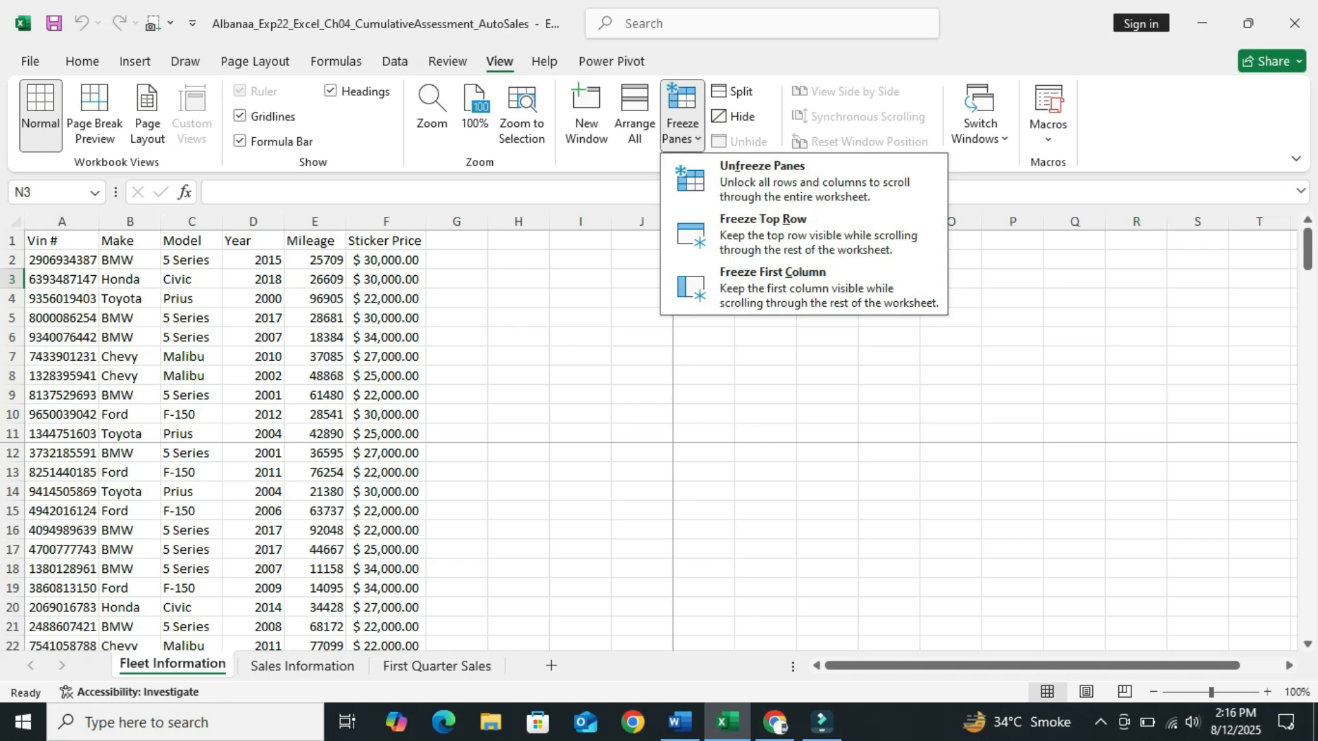
left_click(762, 227)
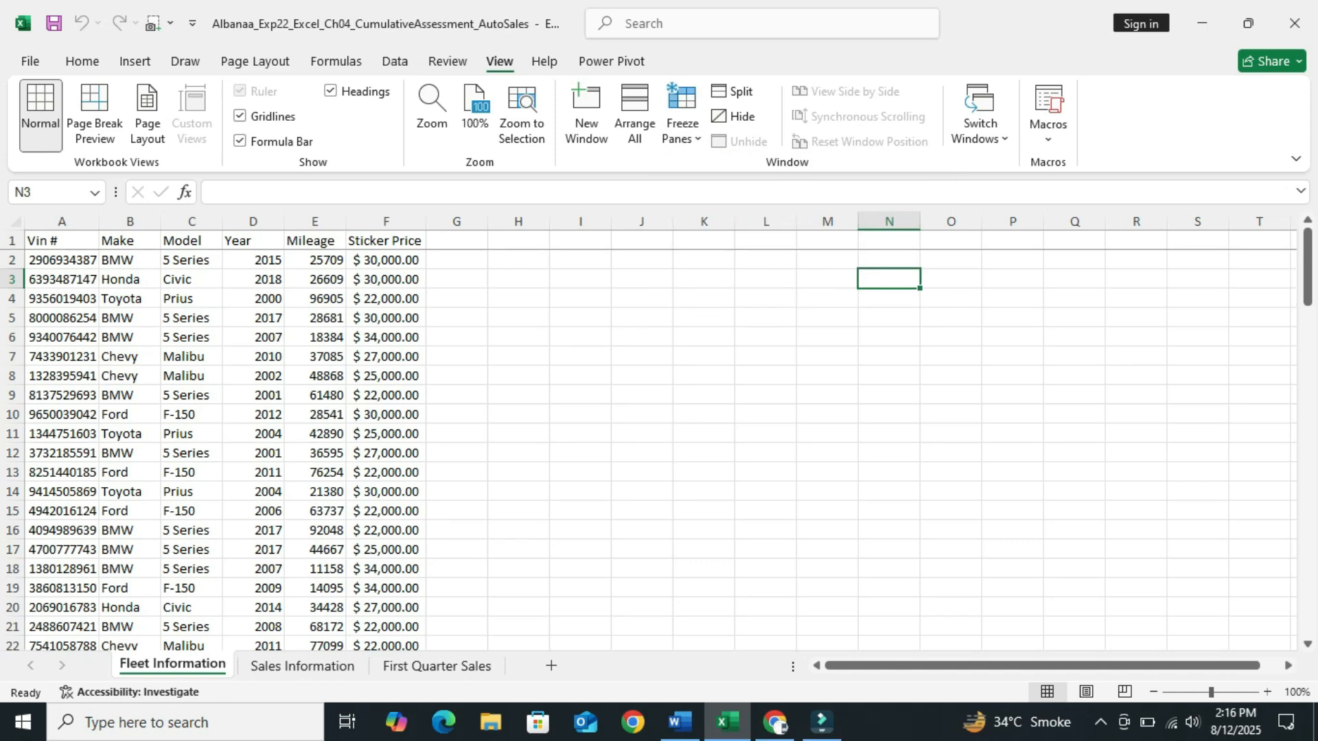
mouse_move(1307, 268)
left_mouse_down()
mouse_move(1307, 589)
mouse_move(1308, 264)
left_mouse_up()
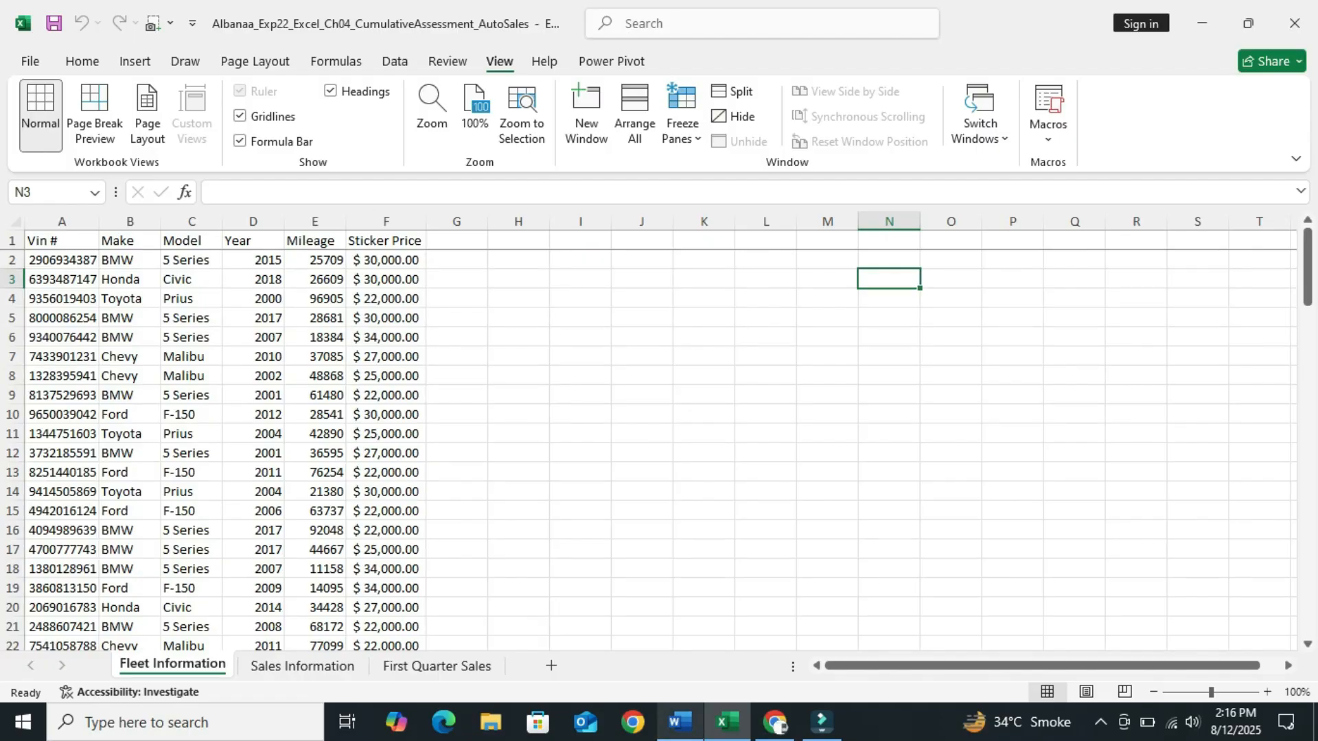
- Switch back to the Word instructions, set the step 2 text to 9 pt and remove its highlighting
left_click(679, 721)
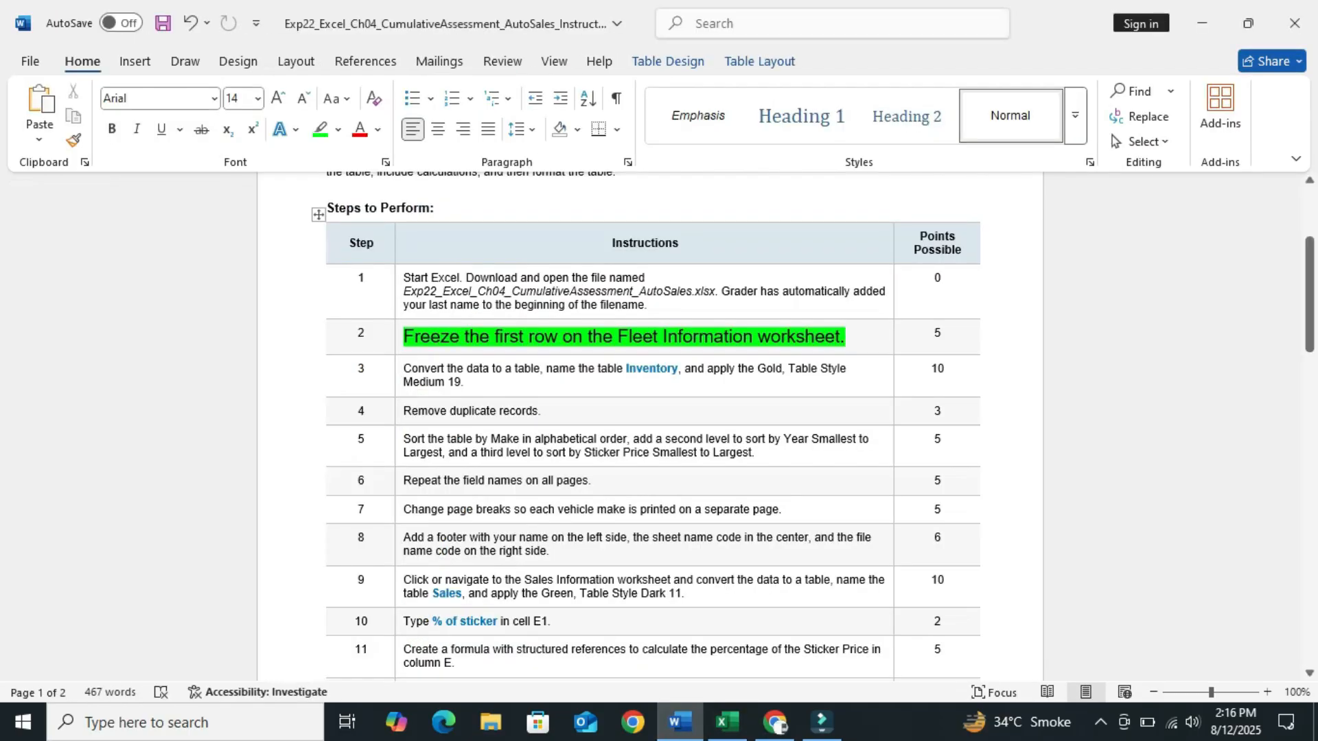
left_click_drag(845, 337, 405, 333)
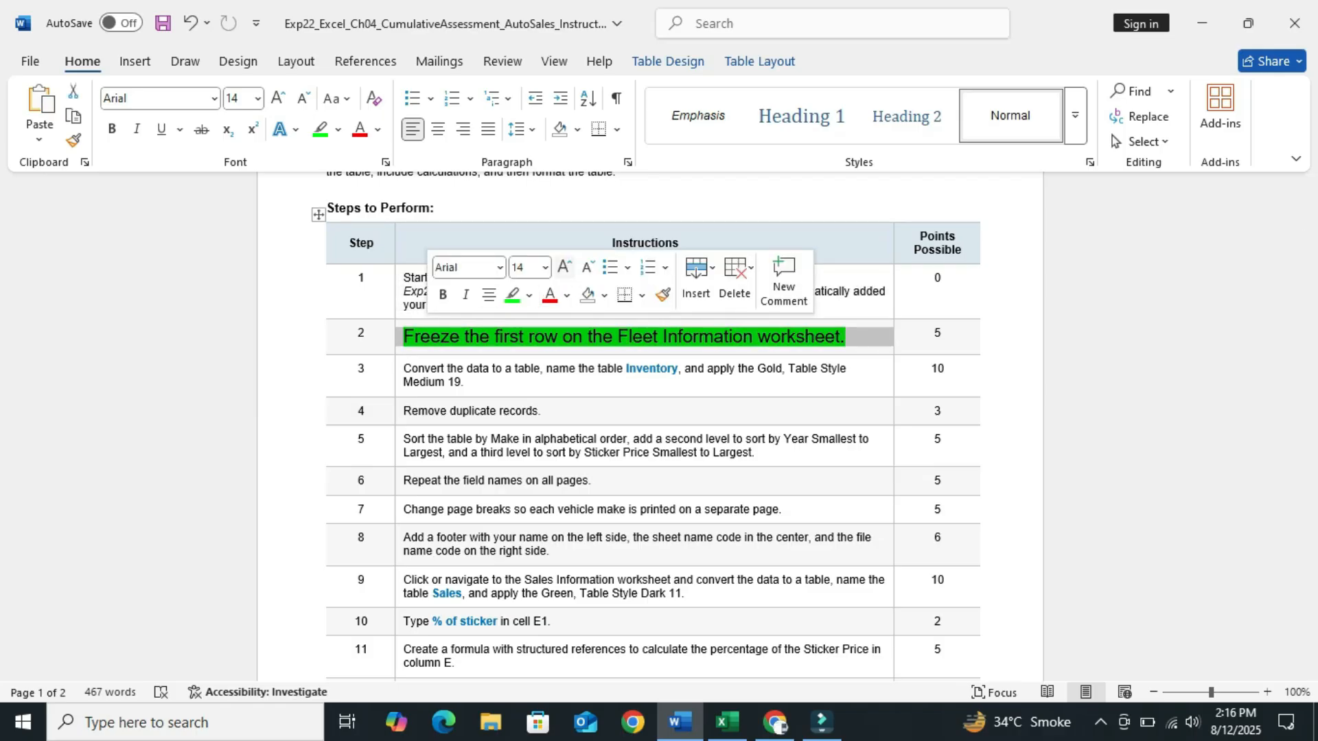
left_click(545, 267)
type("9")
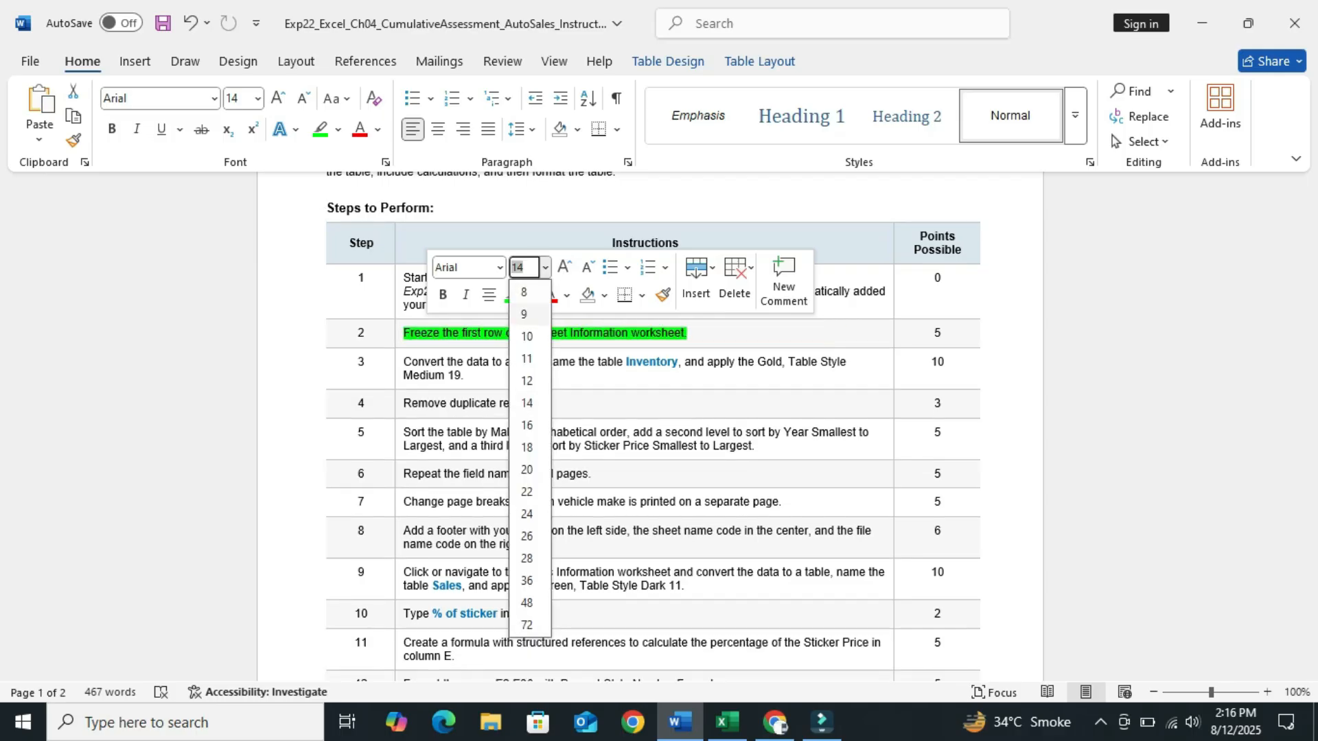
key("Return")
left_click(512, 295)
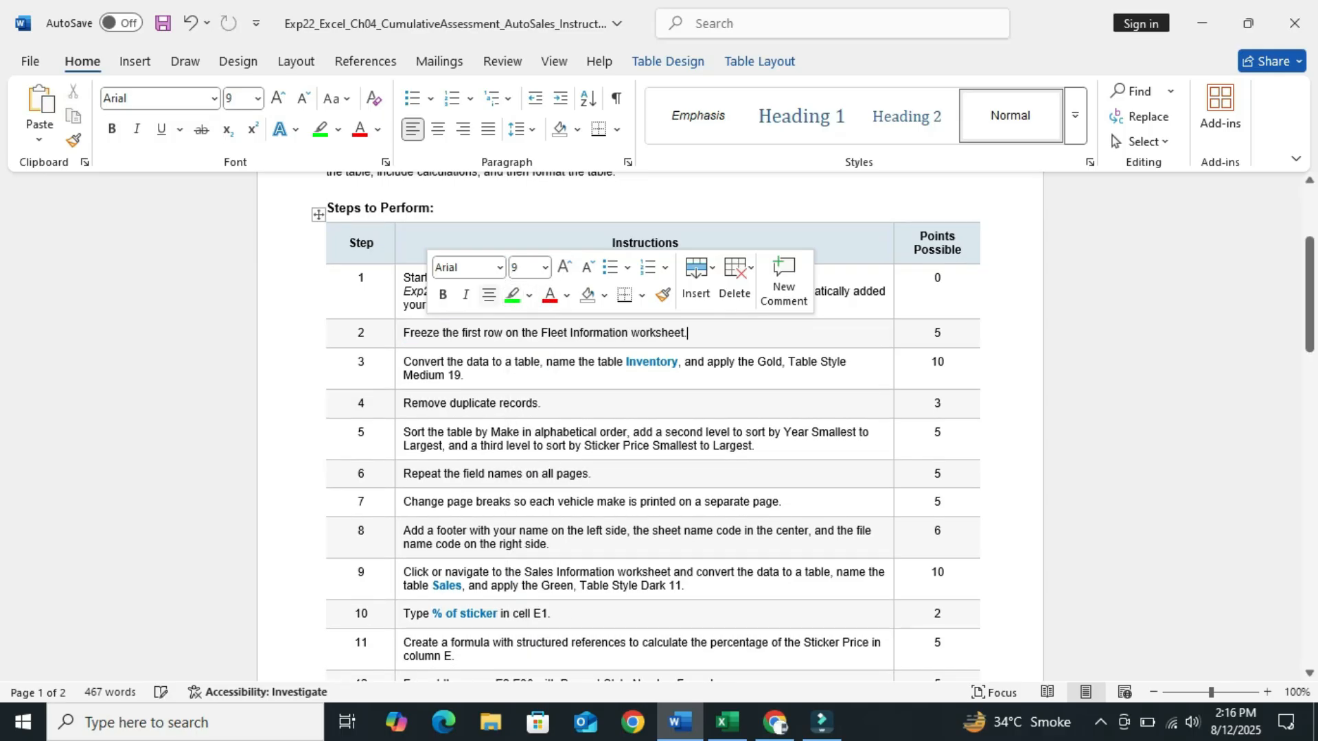
- Set the step 3 instruction about converting the data to a table to 14 pt and highlight it in bright green
triple_click(457, 367)
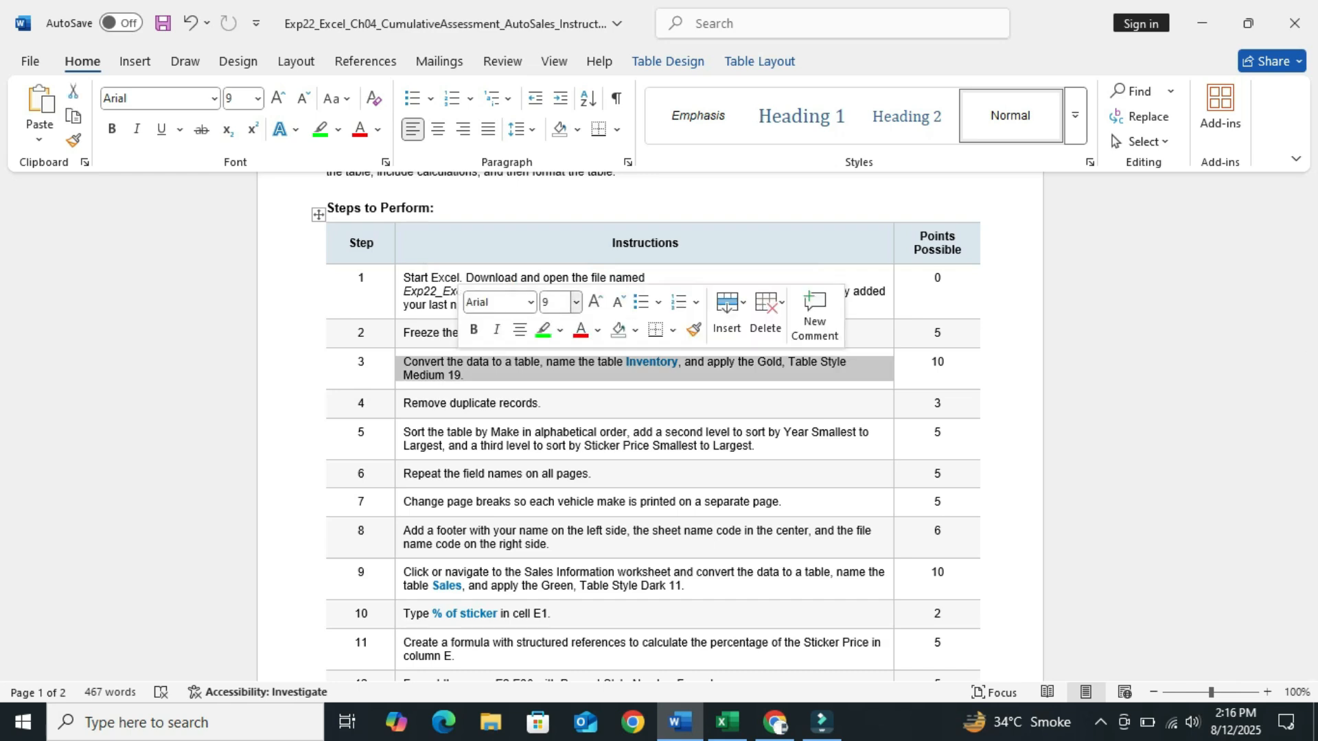
left_click(576, 302)
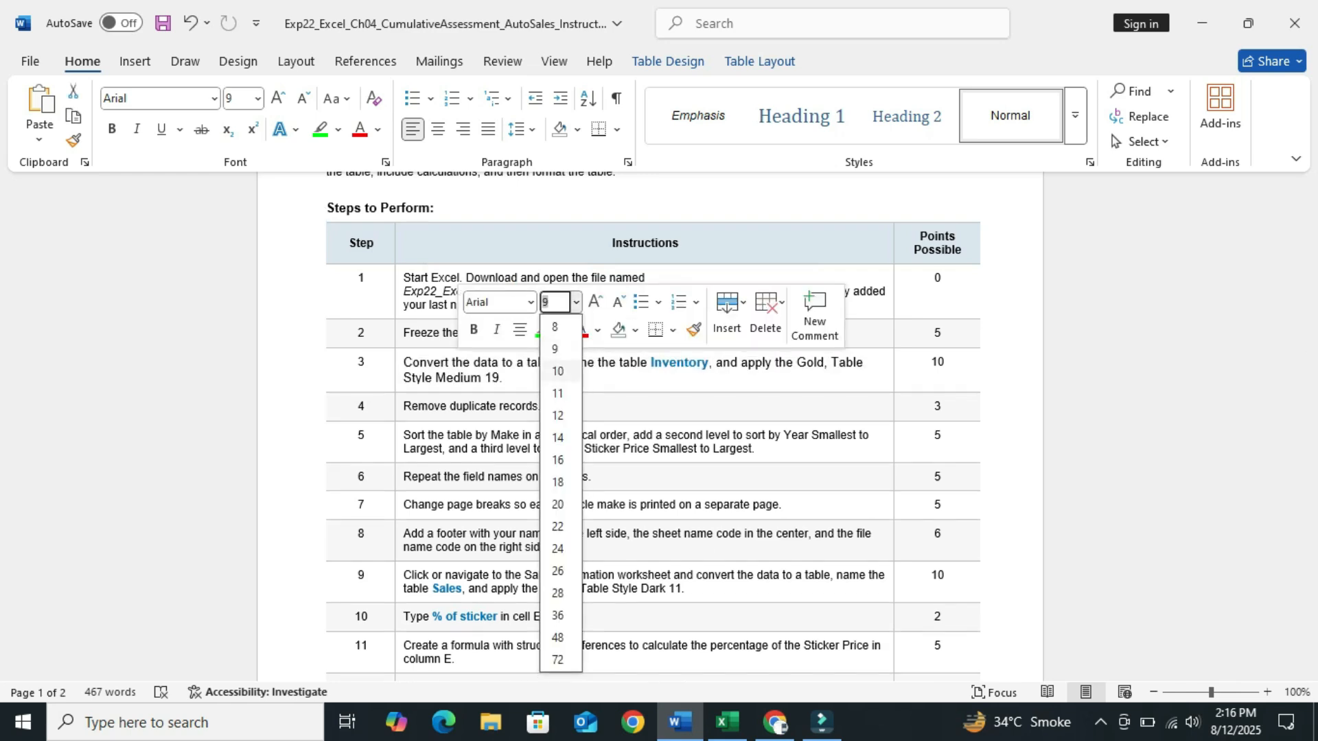
left_click(558, 437)
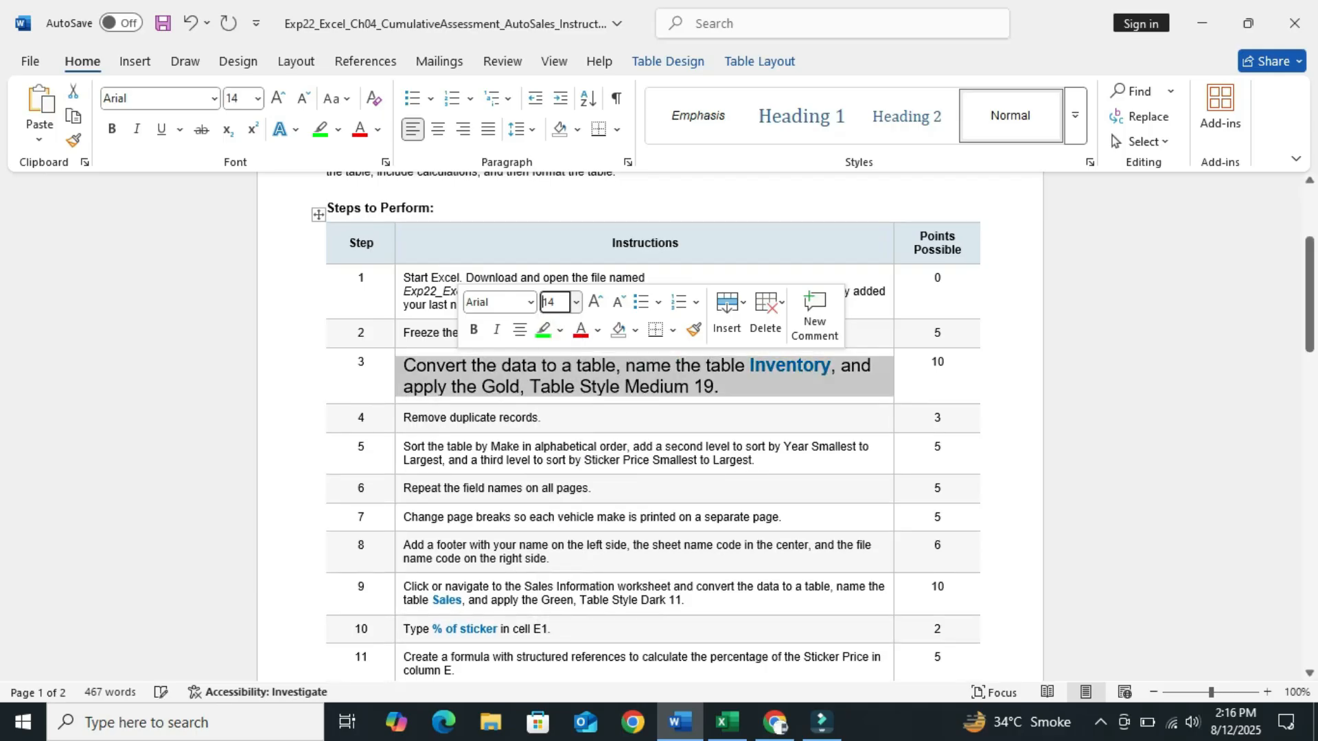
left_click(543, 330)
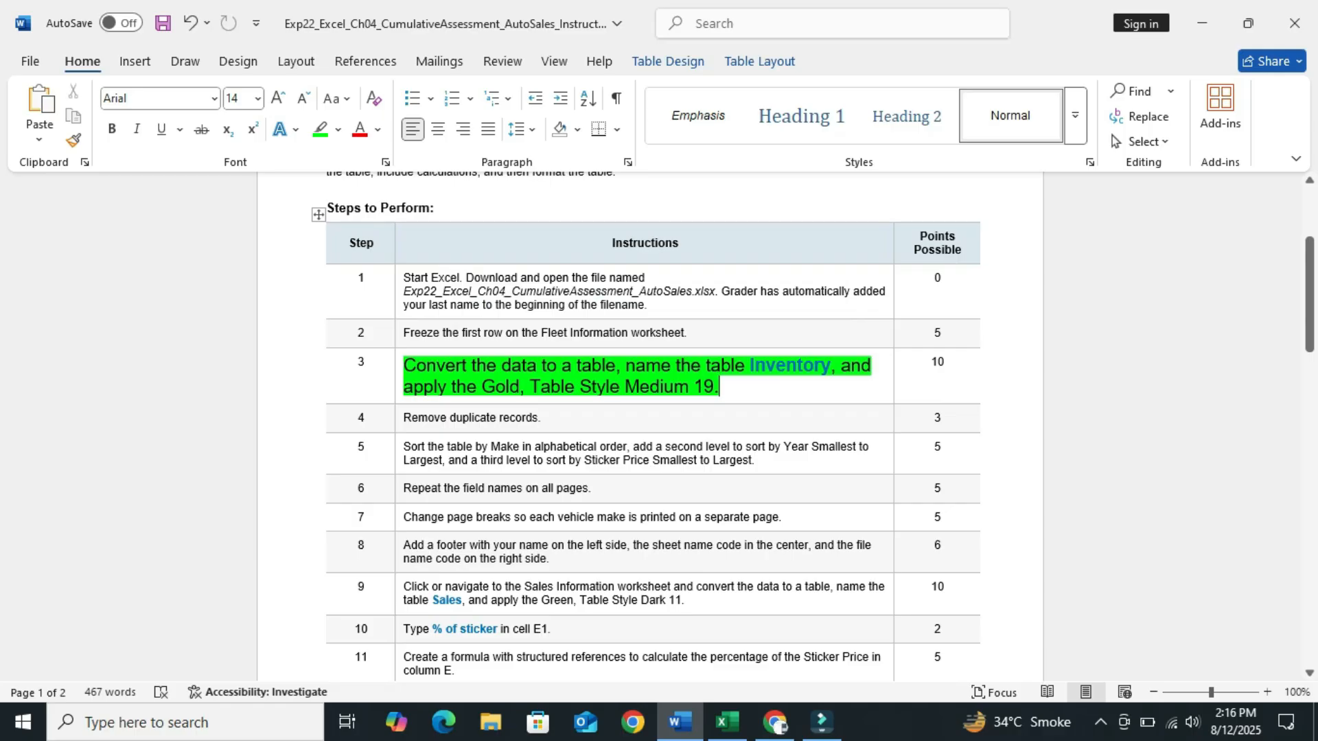
- Highlight the phrase "Convert the data to a table" within the step 3 instruction in turquoise
left_click_drag(403, 365, 616, 366)
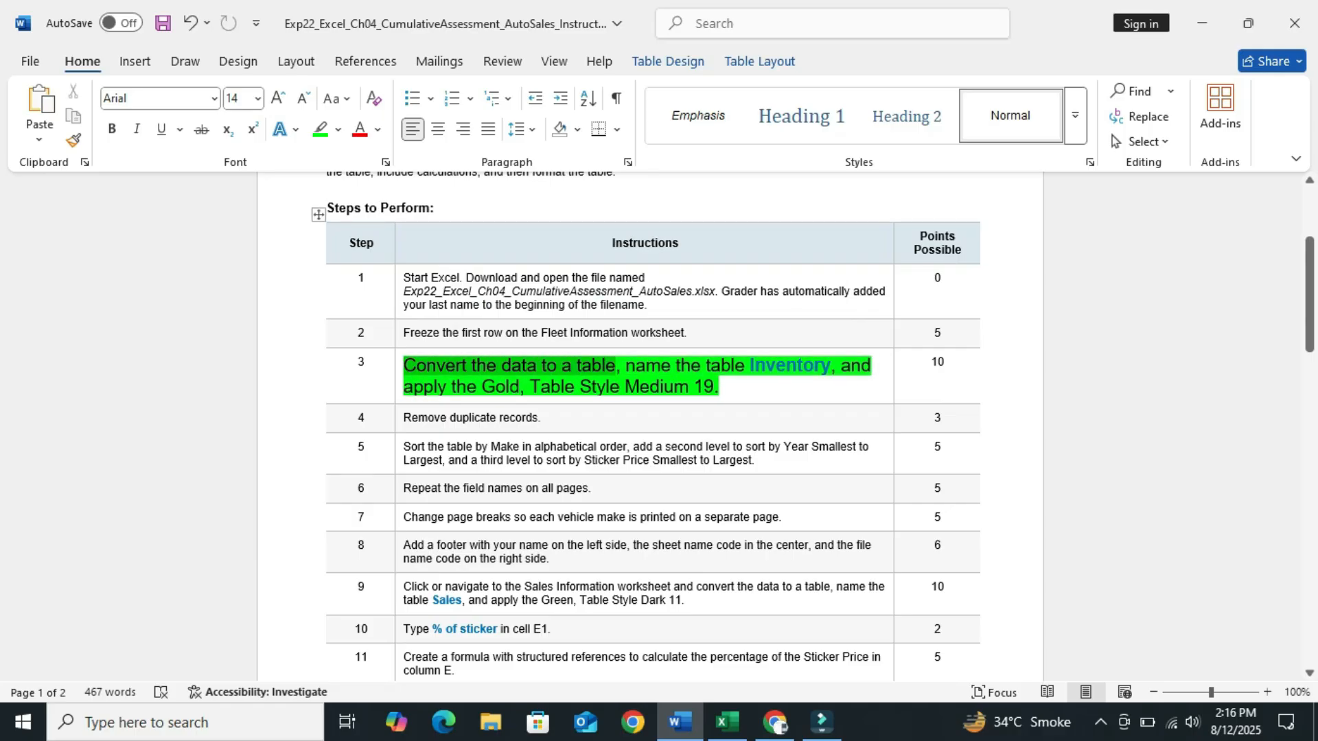
left_click(699, 339)
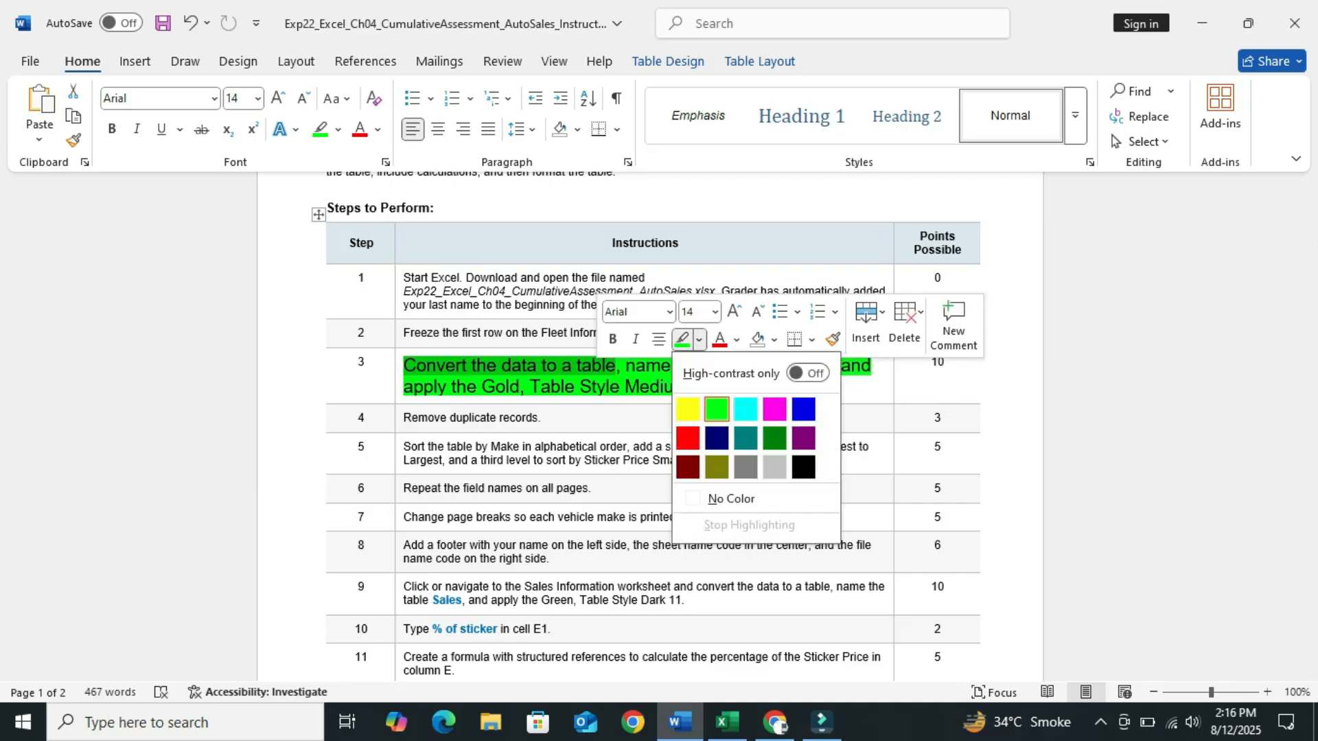
left_click(747, 405)
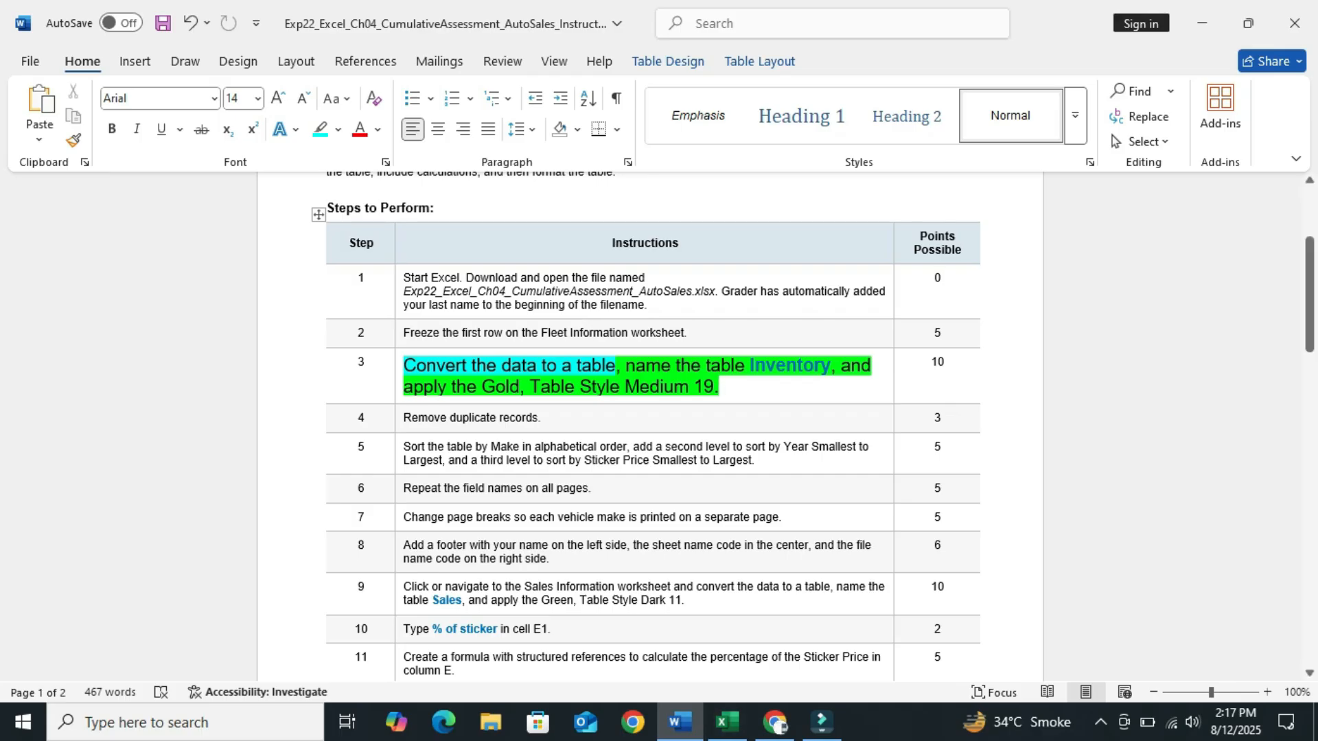
- Return to the Excel workbook with Fleet Information showing
left_click(727, 722)
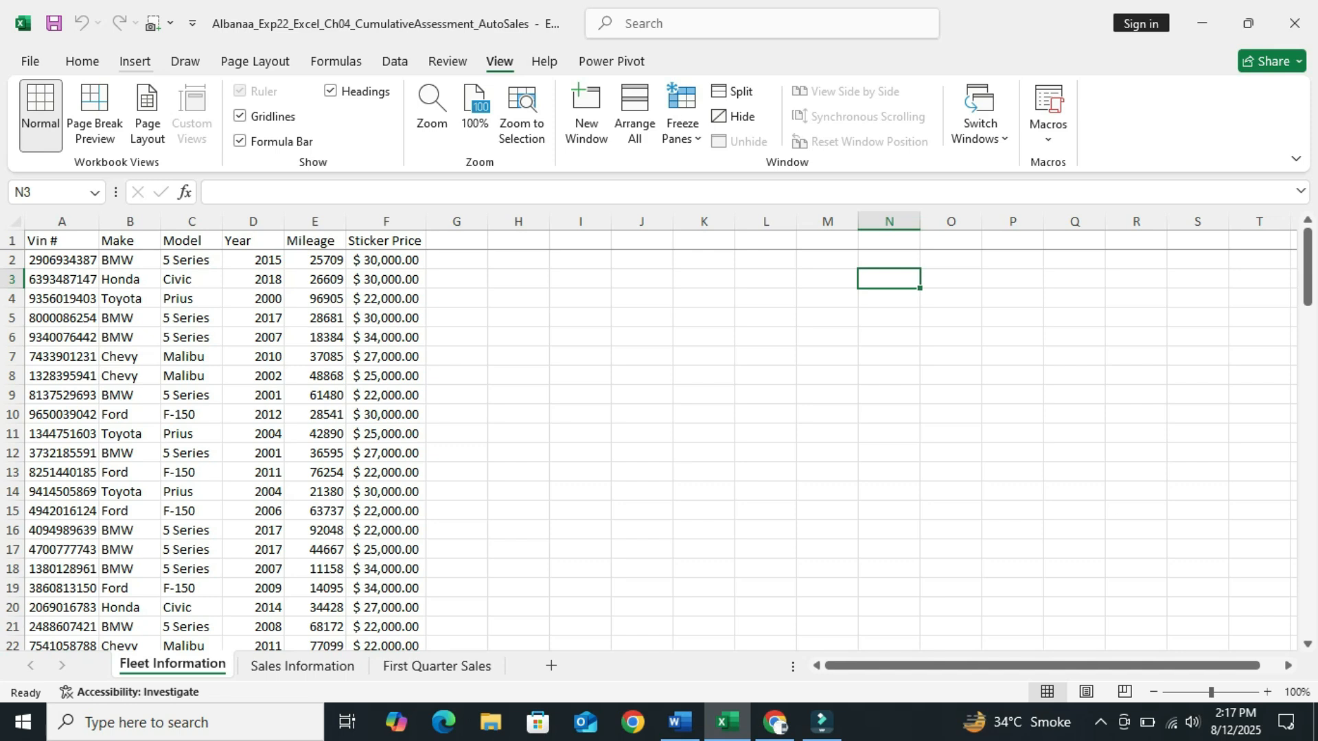
left_click(134, 62)
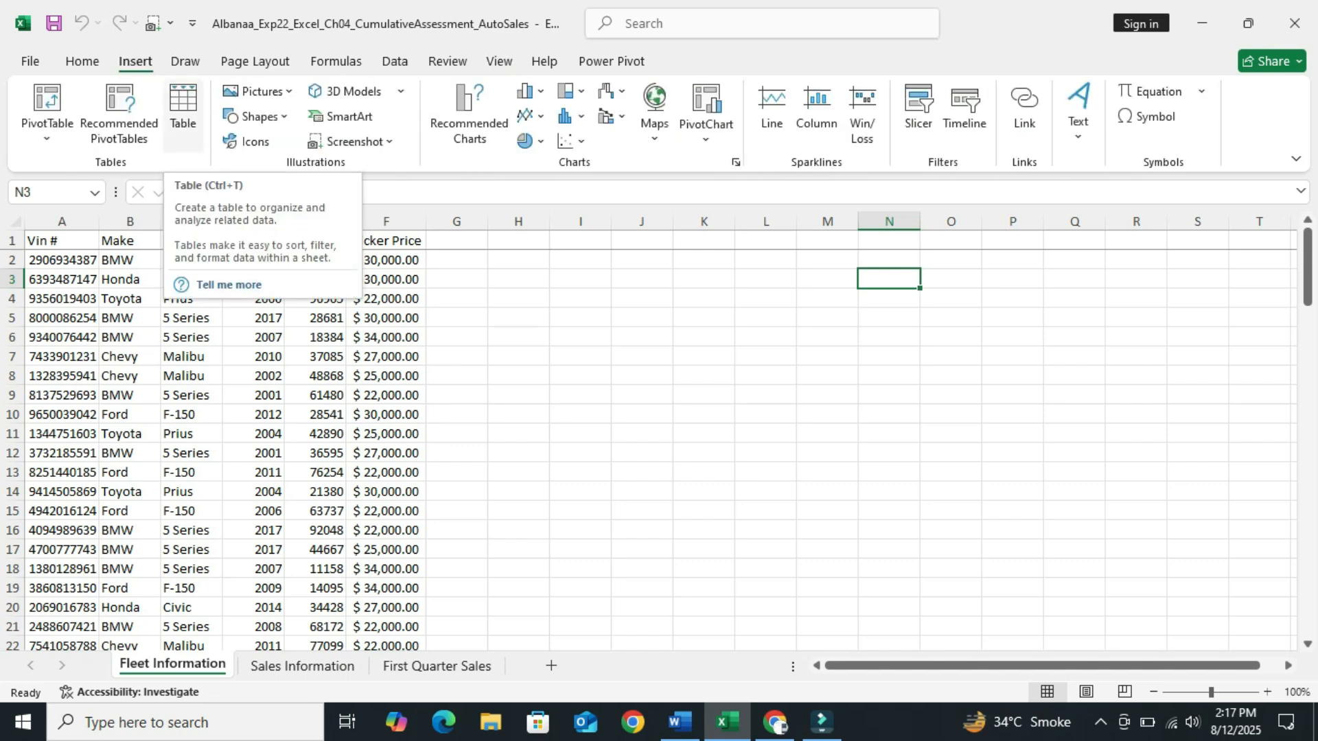
left_click(183, 110)
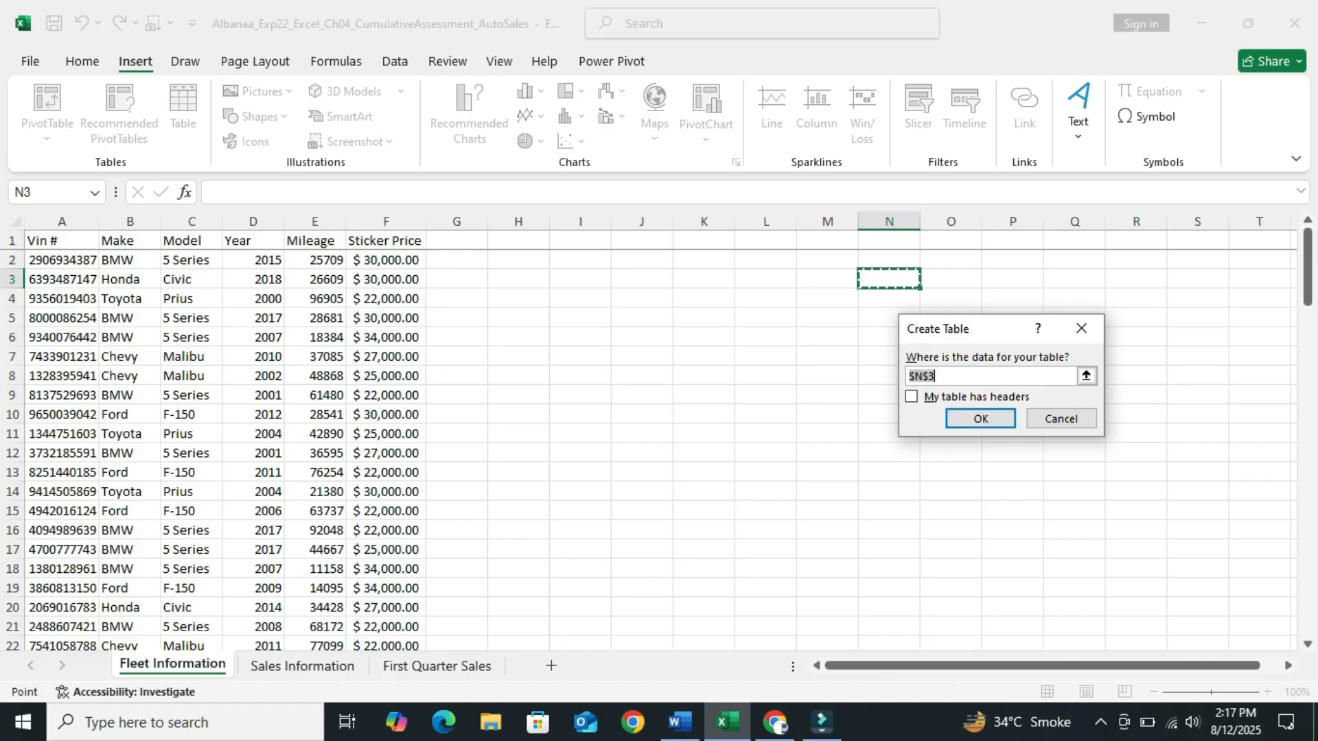
left_click(1081, 328)
- Convert the Fleet Information data in A1:F104 to a table with headers, ending with a cell inside it selected
left_click(315, 337)
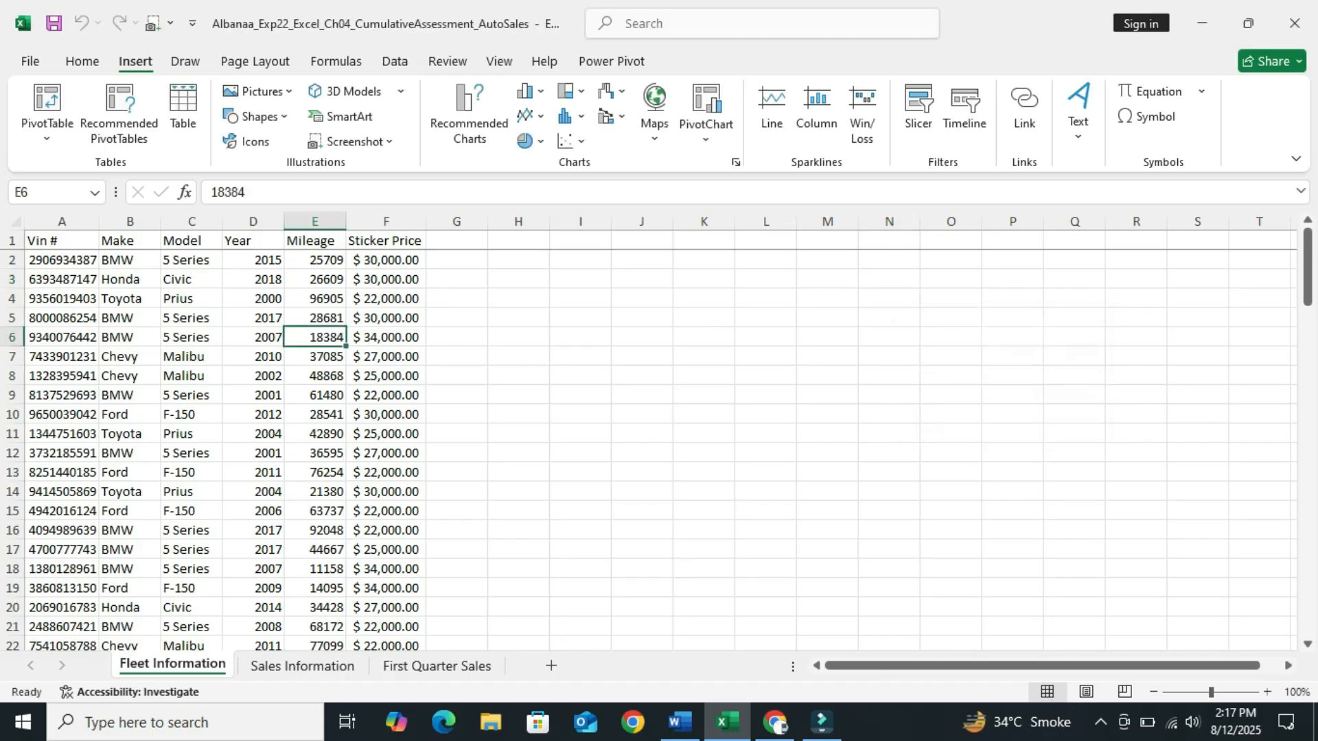
left_click(191, 337)
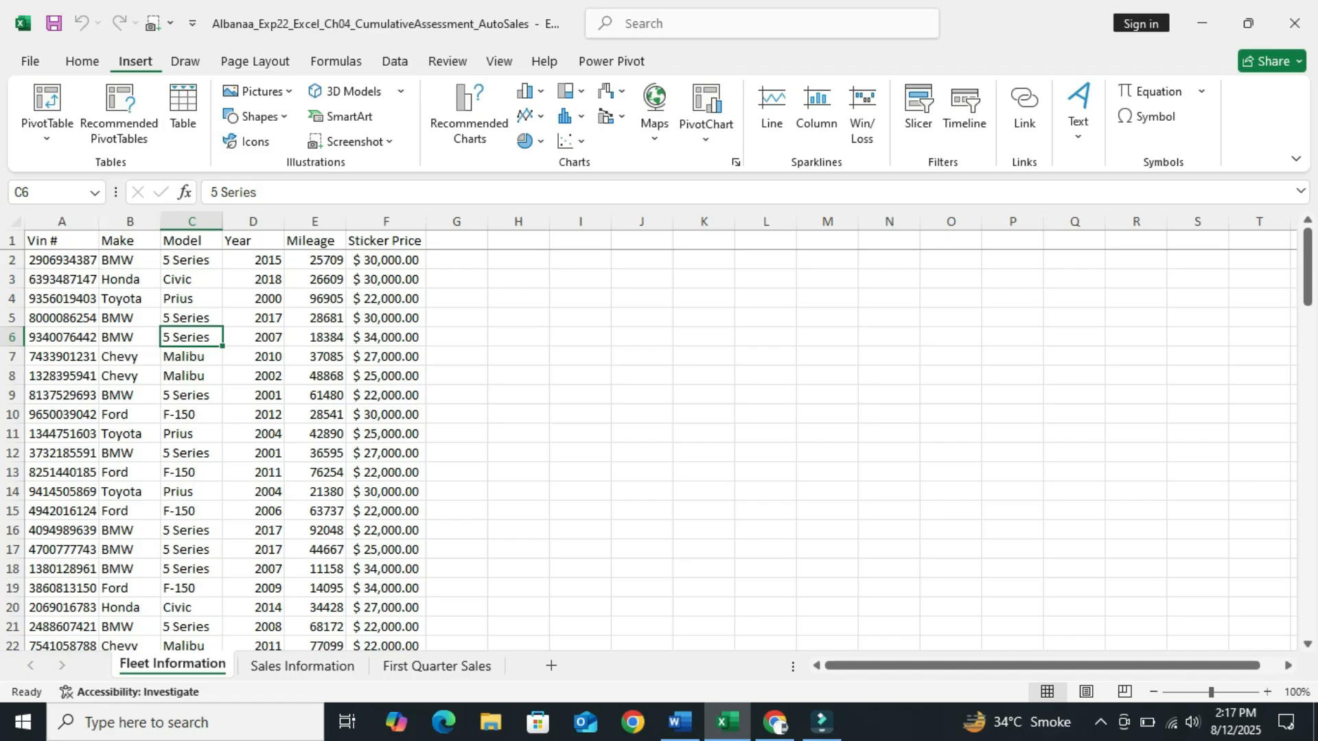
left_click(182, 110)
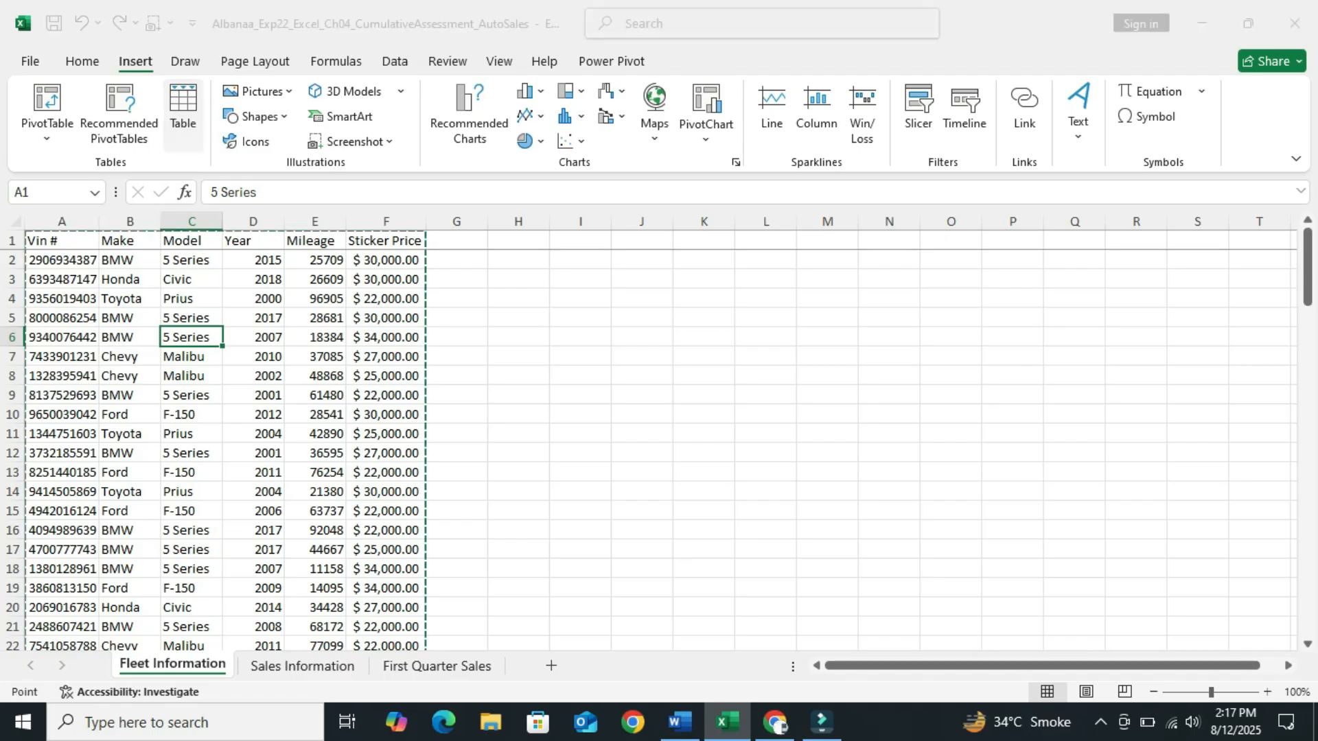
key("Tab")
key("Tab")
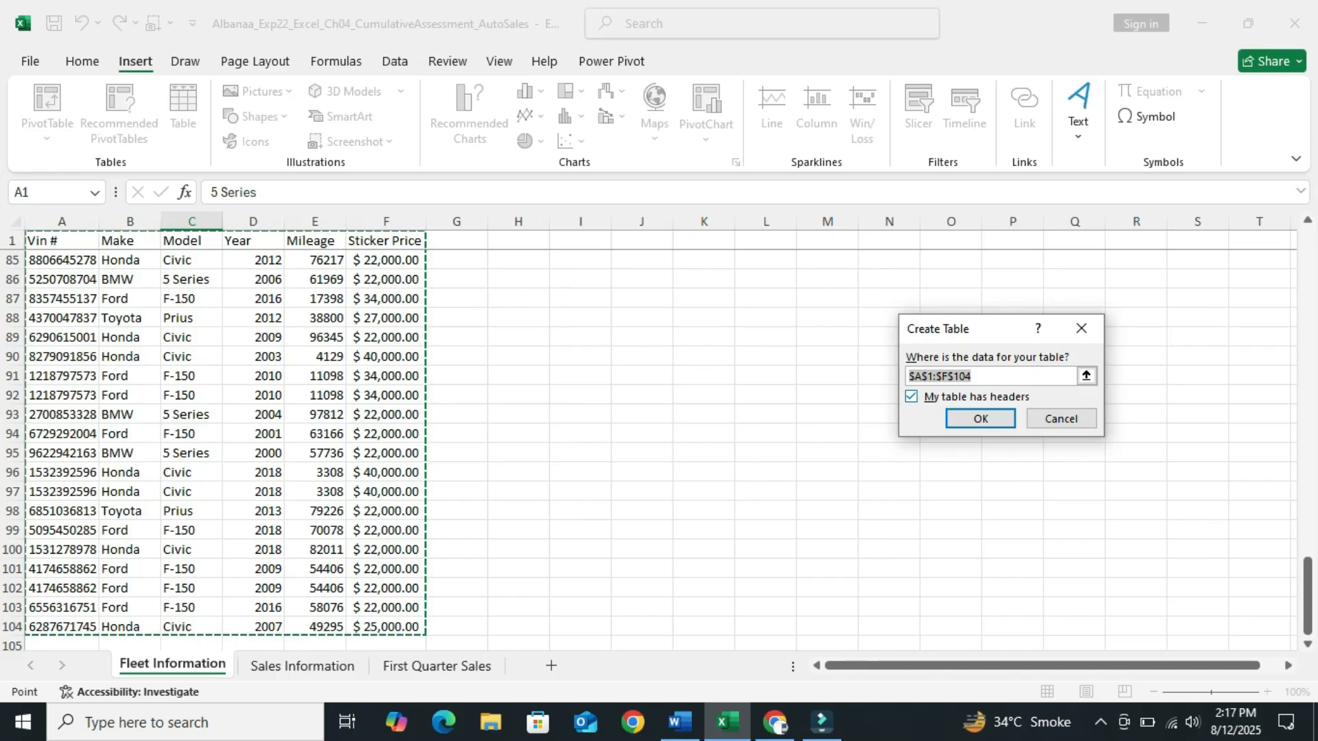
key("Return")
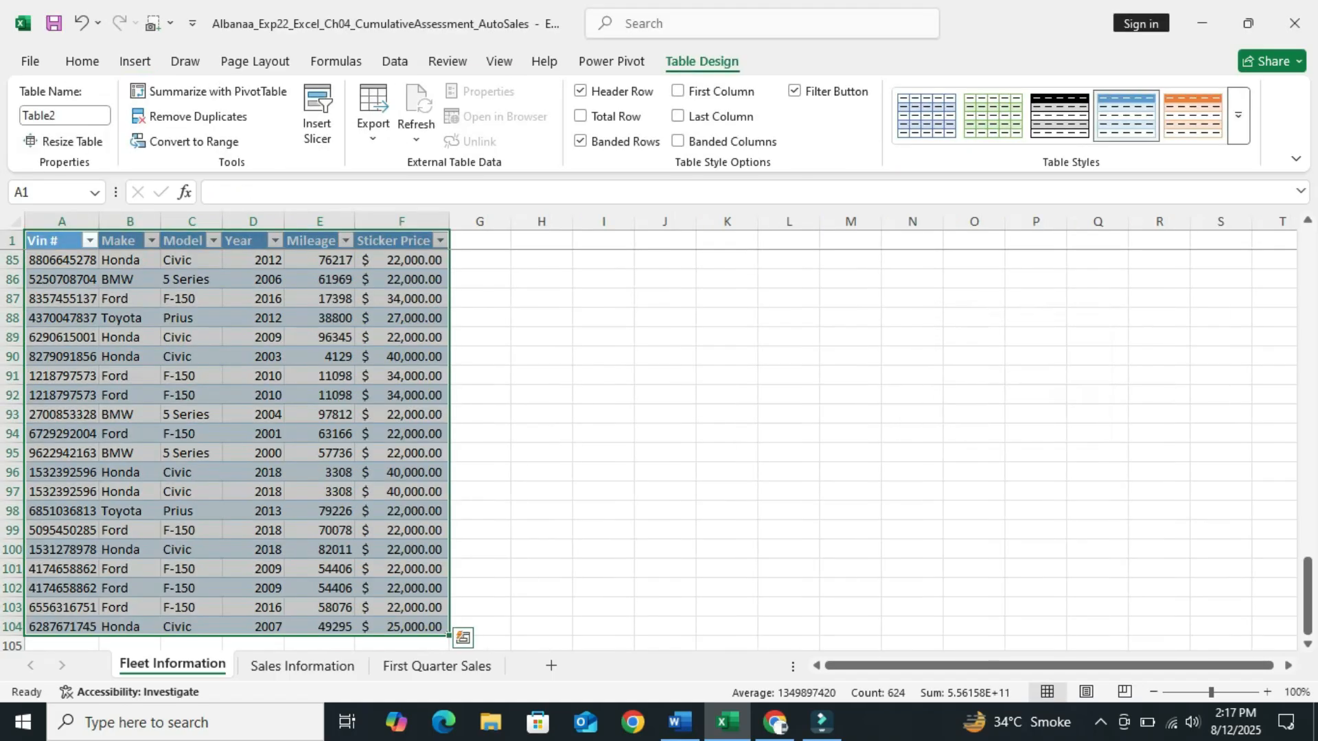
left_click_drag(1308, 587, 1308, 257)
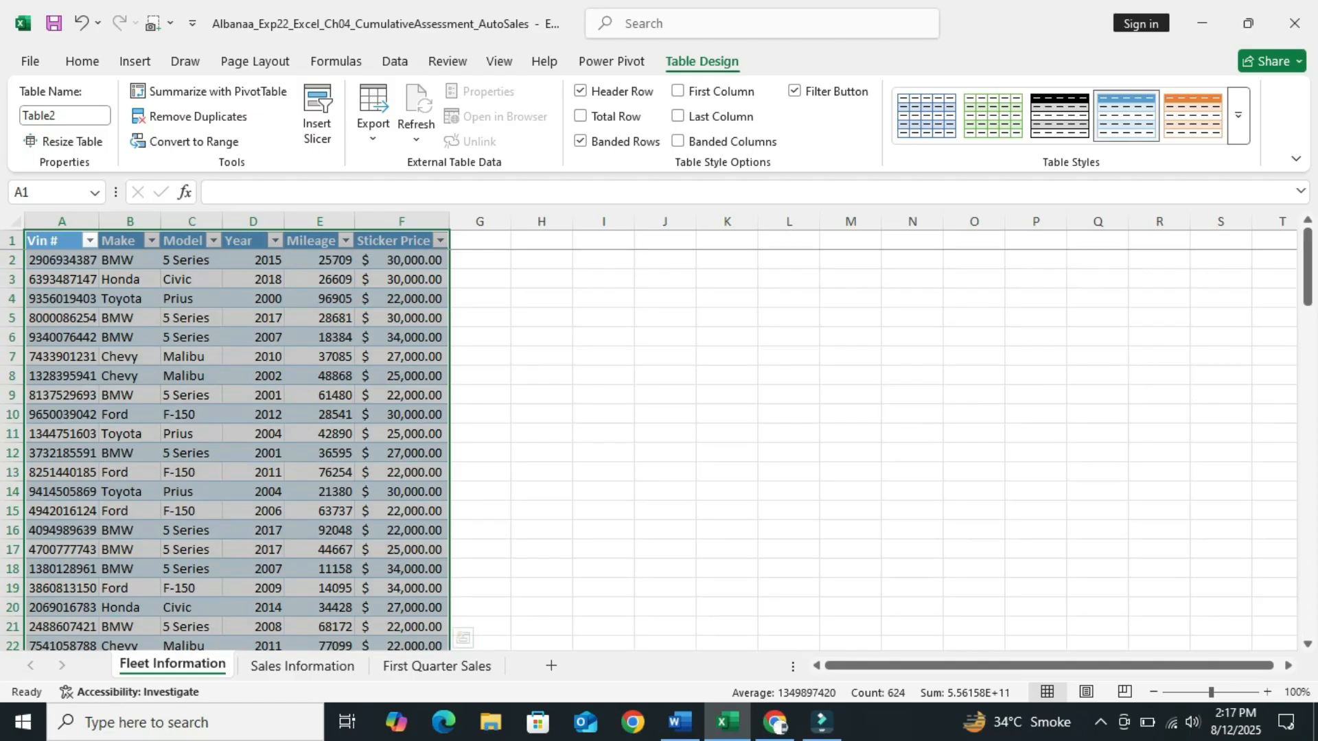
left_click(727, 492)
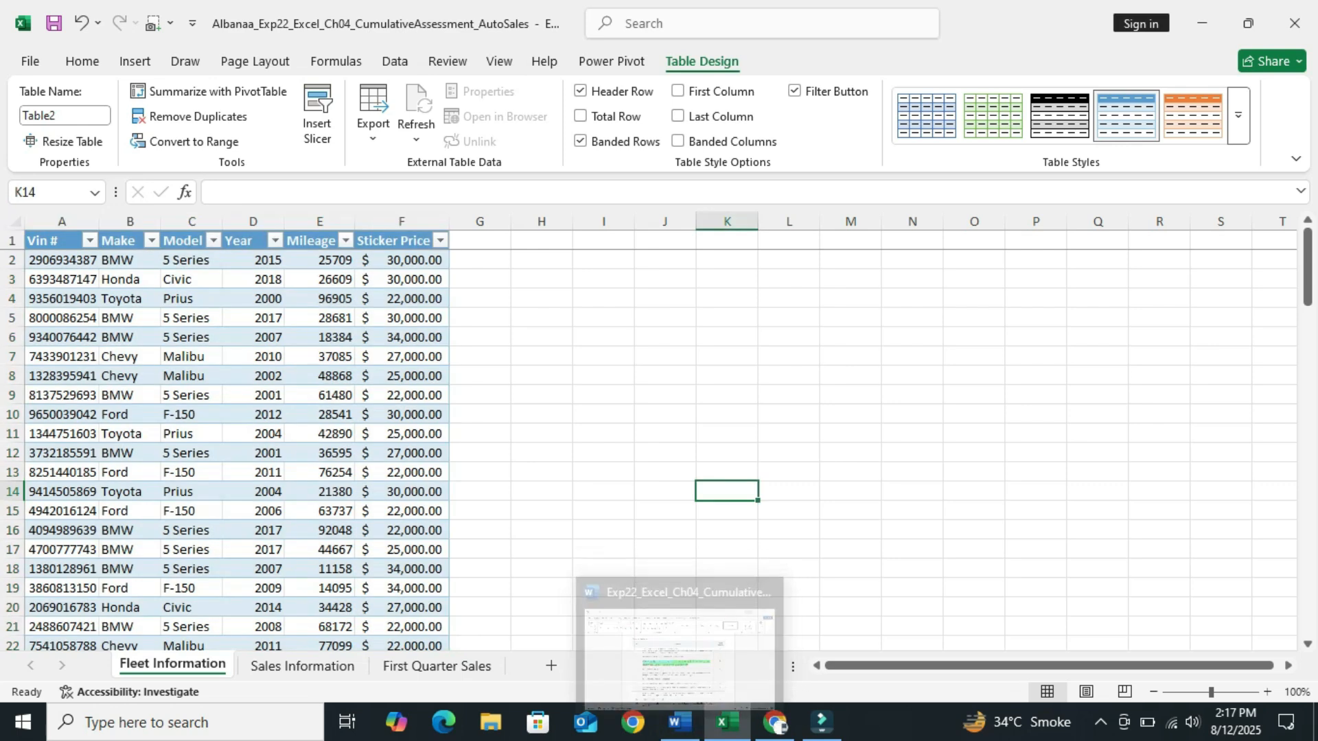
left_click(191, 376)
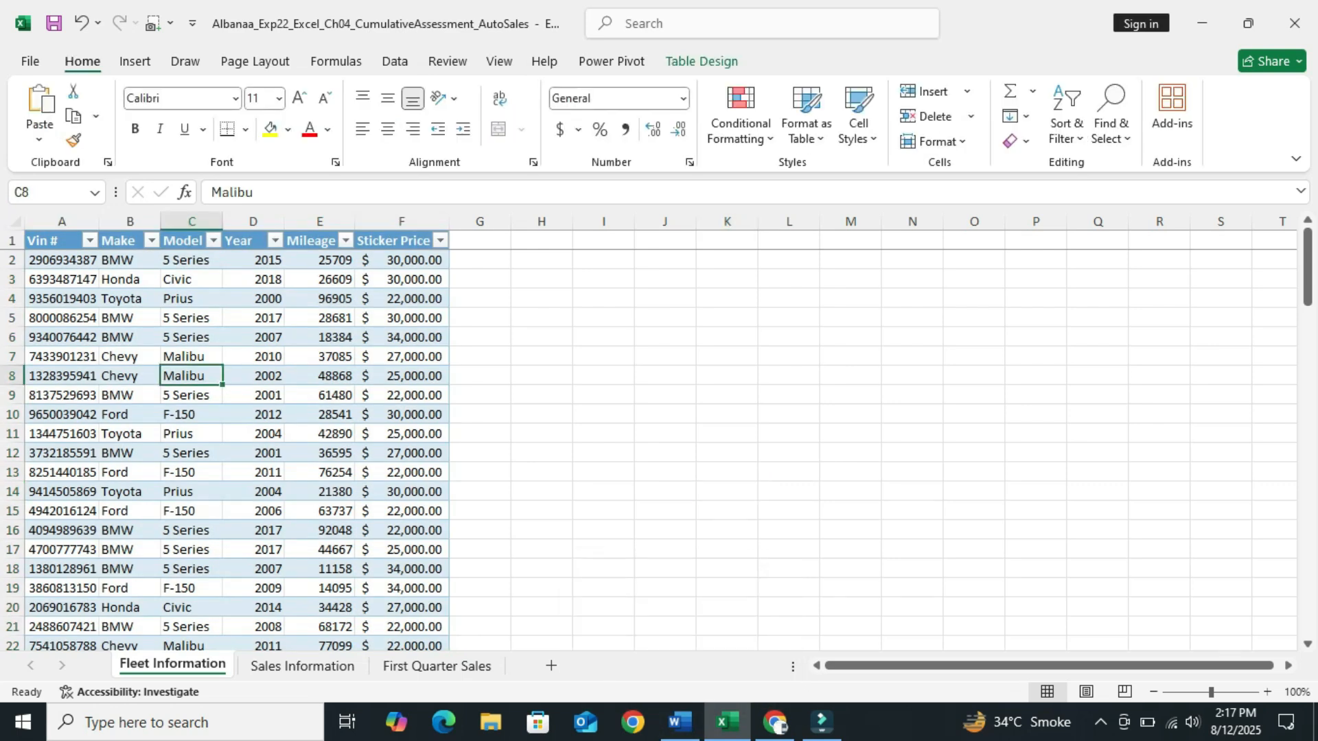
- Switch back to the Word instructions and highlight the phrase ", name the table Inventory" in step 3 in turquoise
left_click(680, 722)
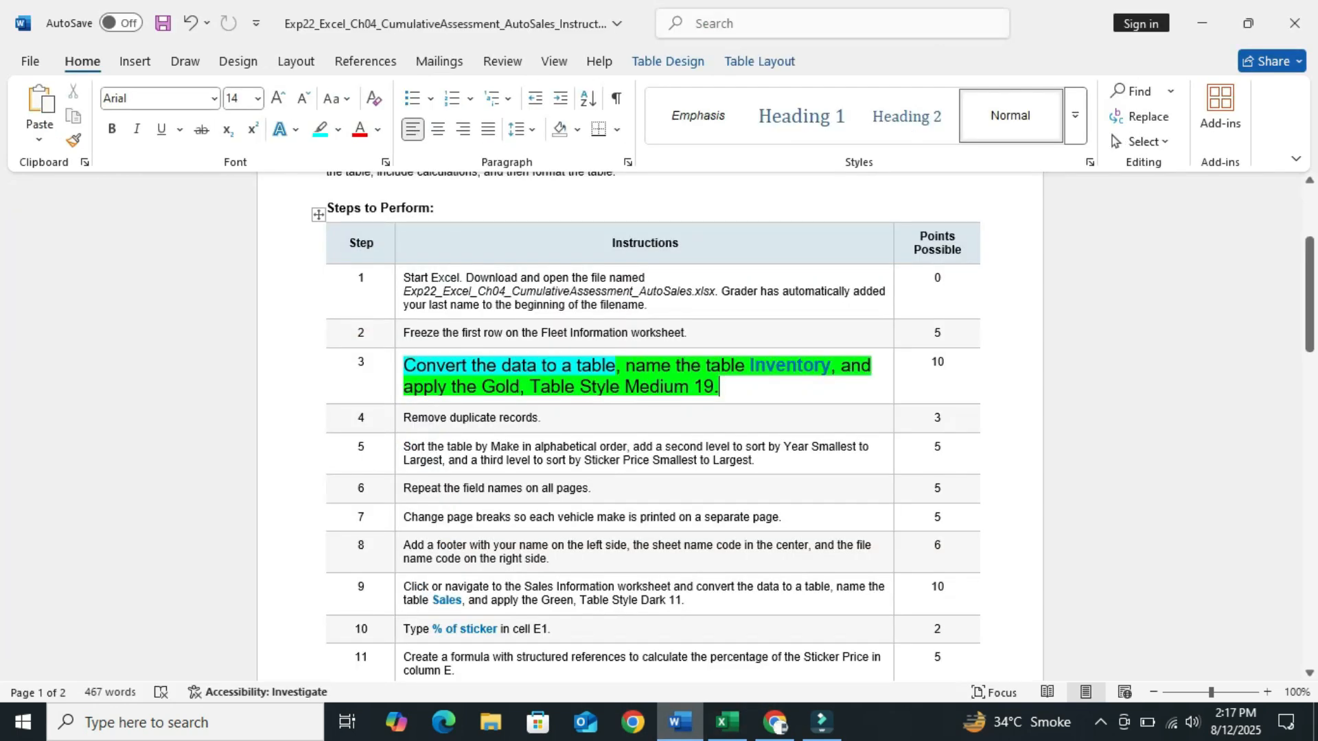
left_click_drag(615, 366, 830, 365)
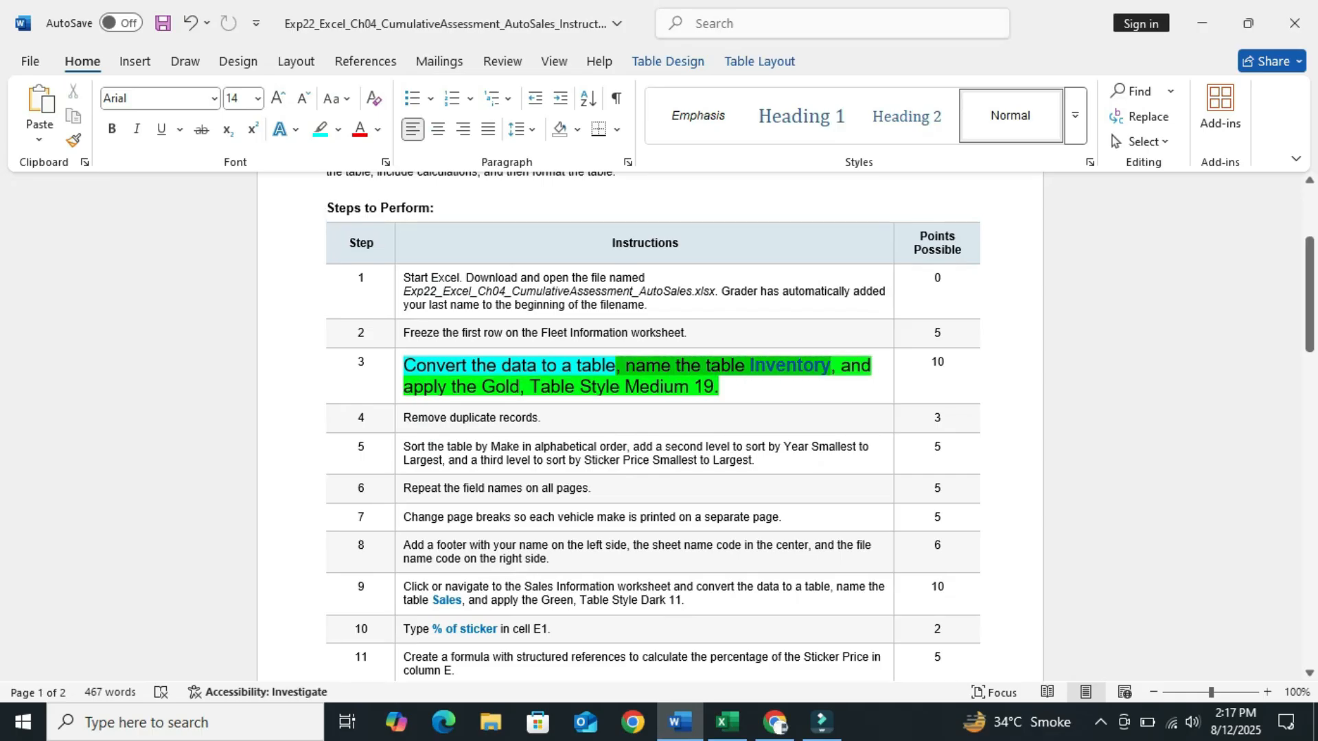
left_click(831, 366)
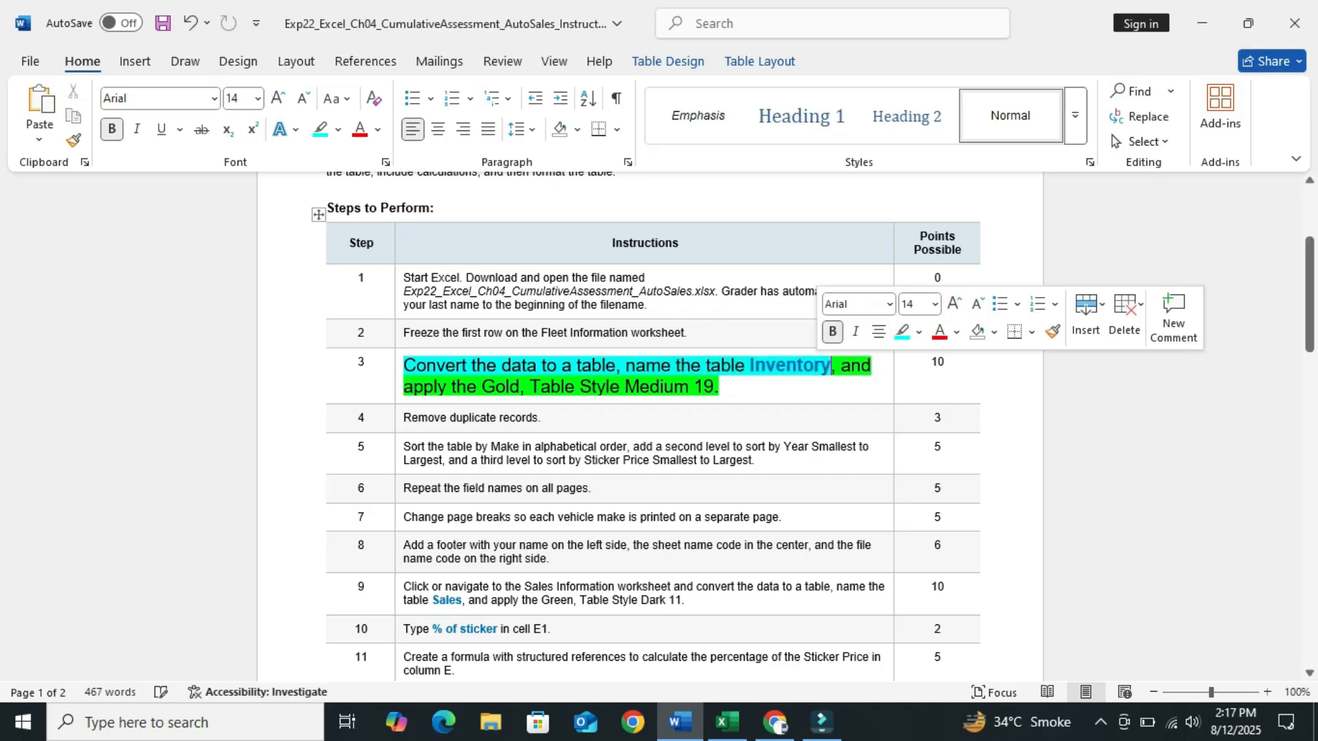
- Switch from the Word instructions to the Excel workbook and name the Fleet Information table Inventory
left_click_drag(750, 366, 830, 366)
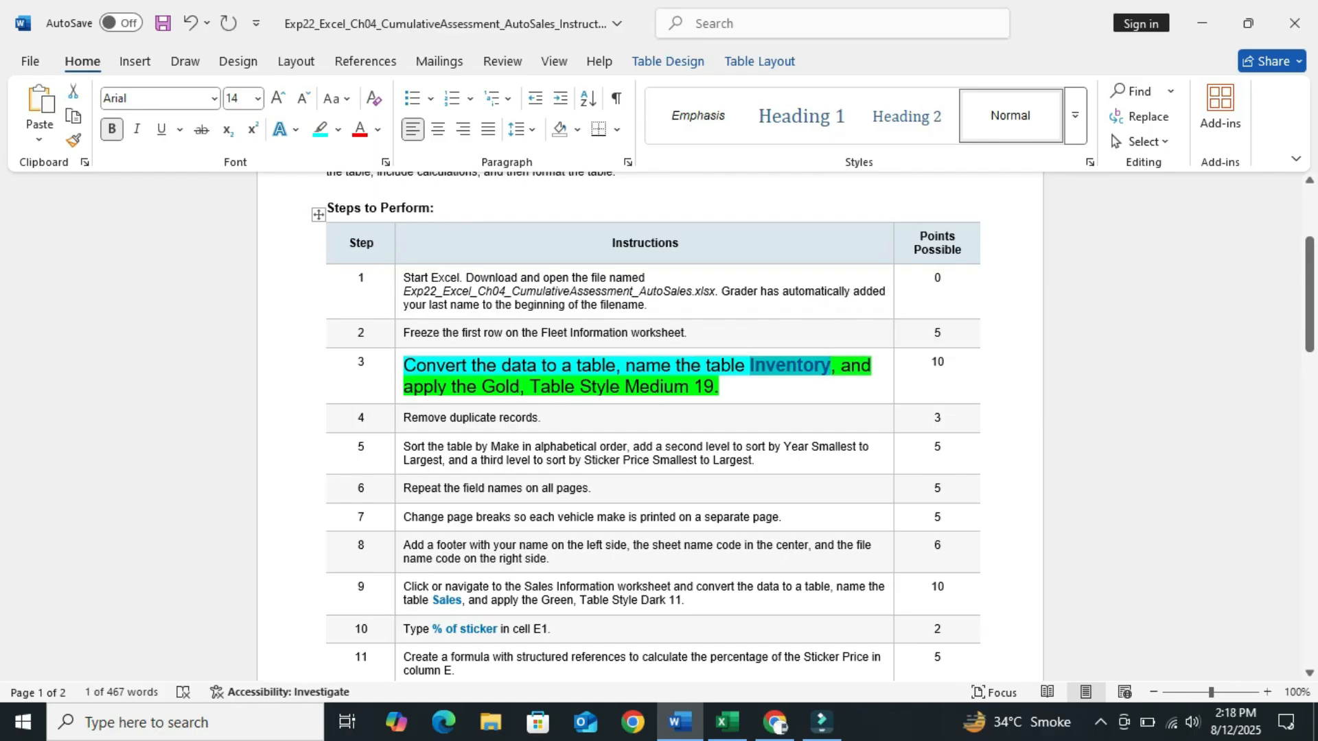
left_click(727, 722)
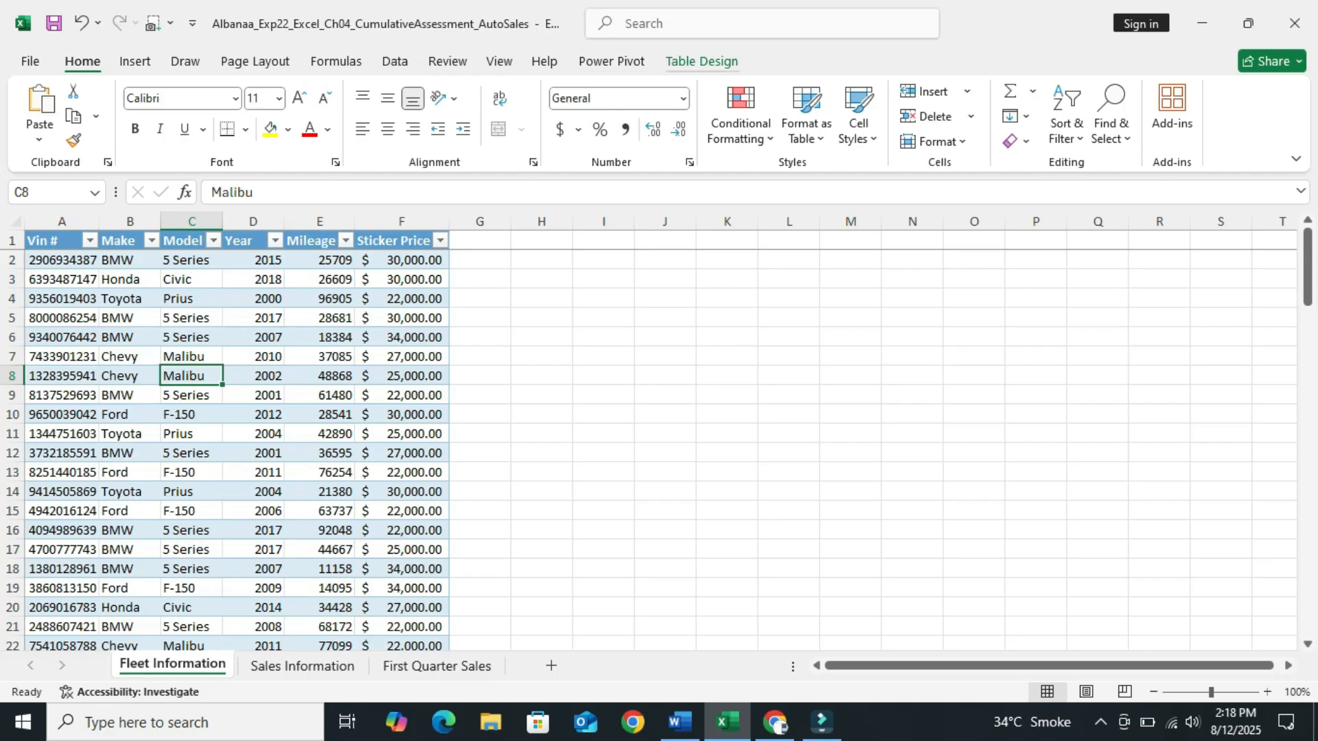
left_click(702, 62)
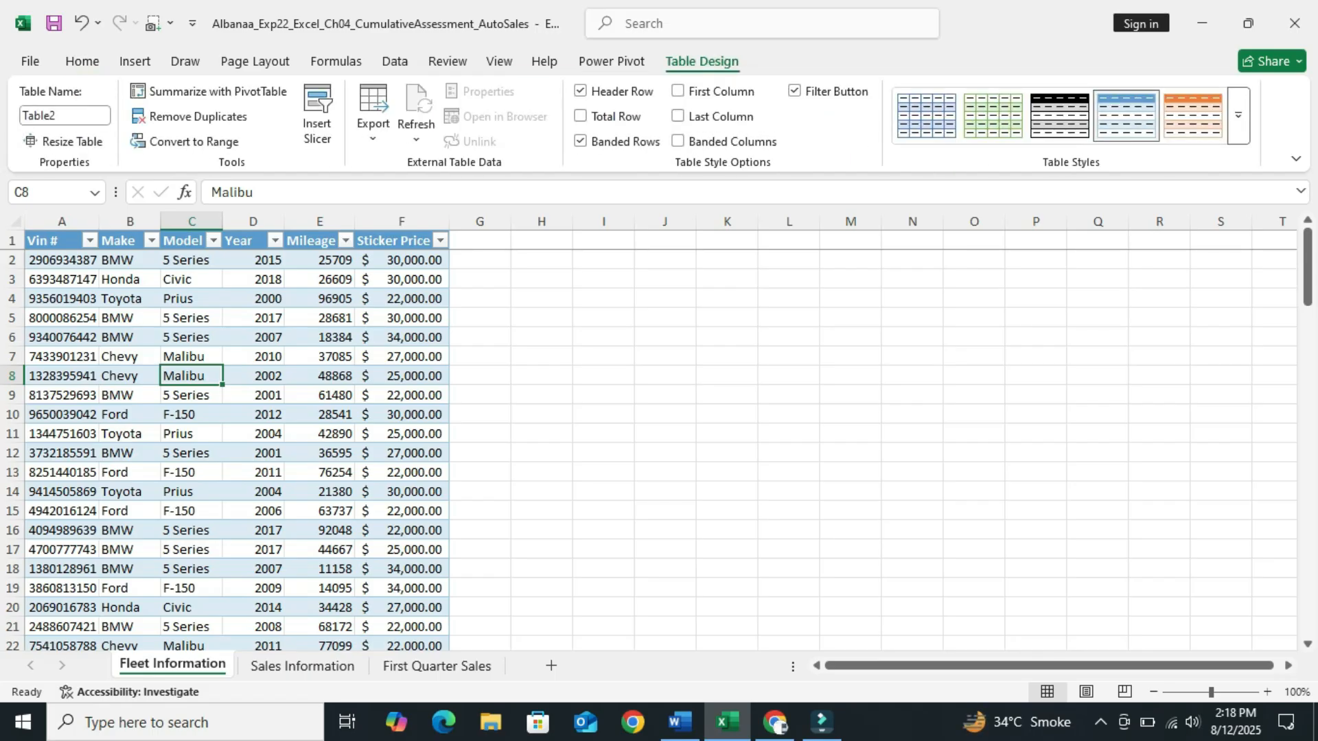
left_click(65, 116)
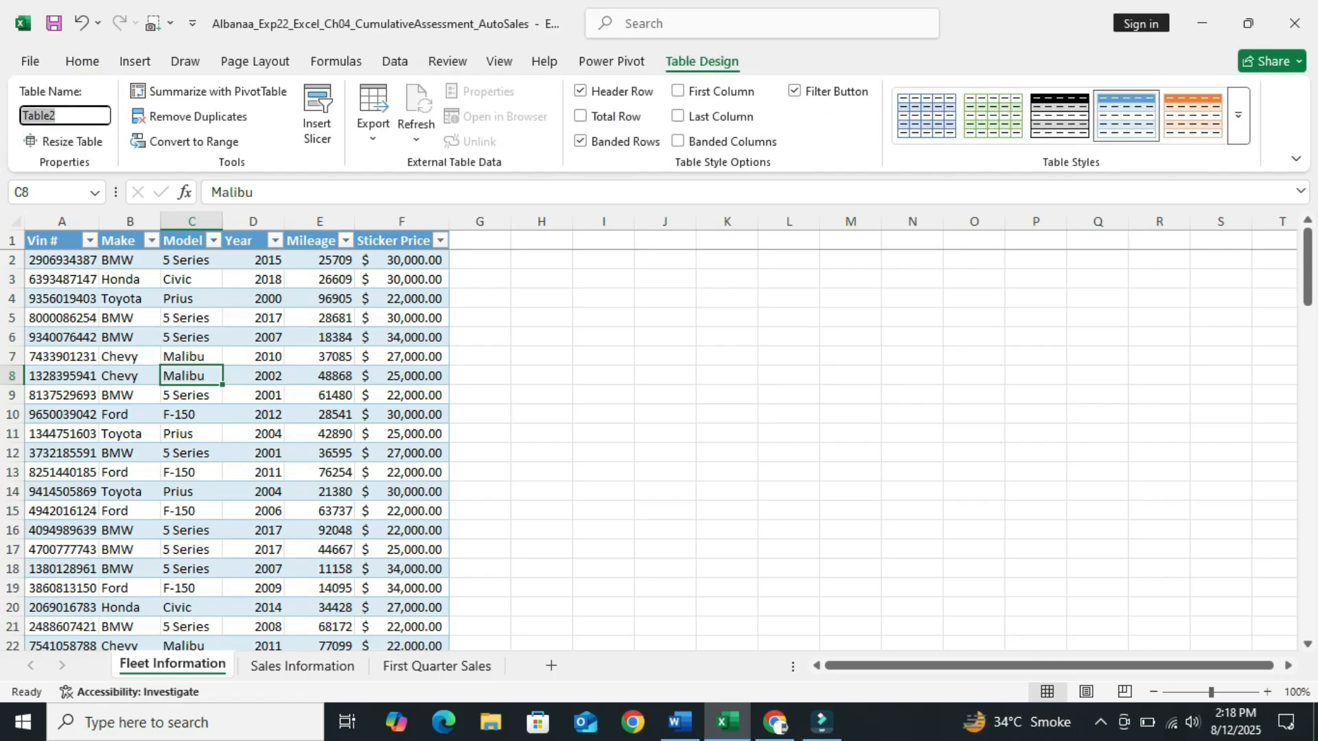
key("BackSpace")
type("V\\")
key("BackSpace")
key("BackSpace")
type("Inventory")
key("Return")
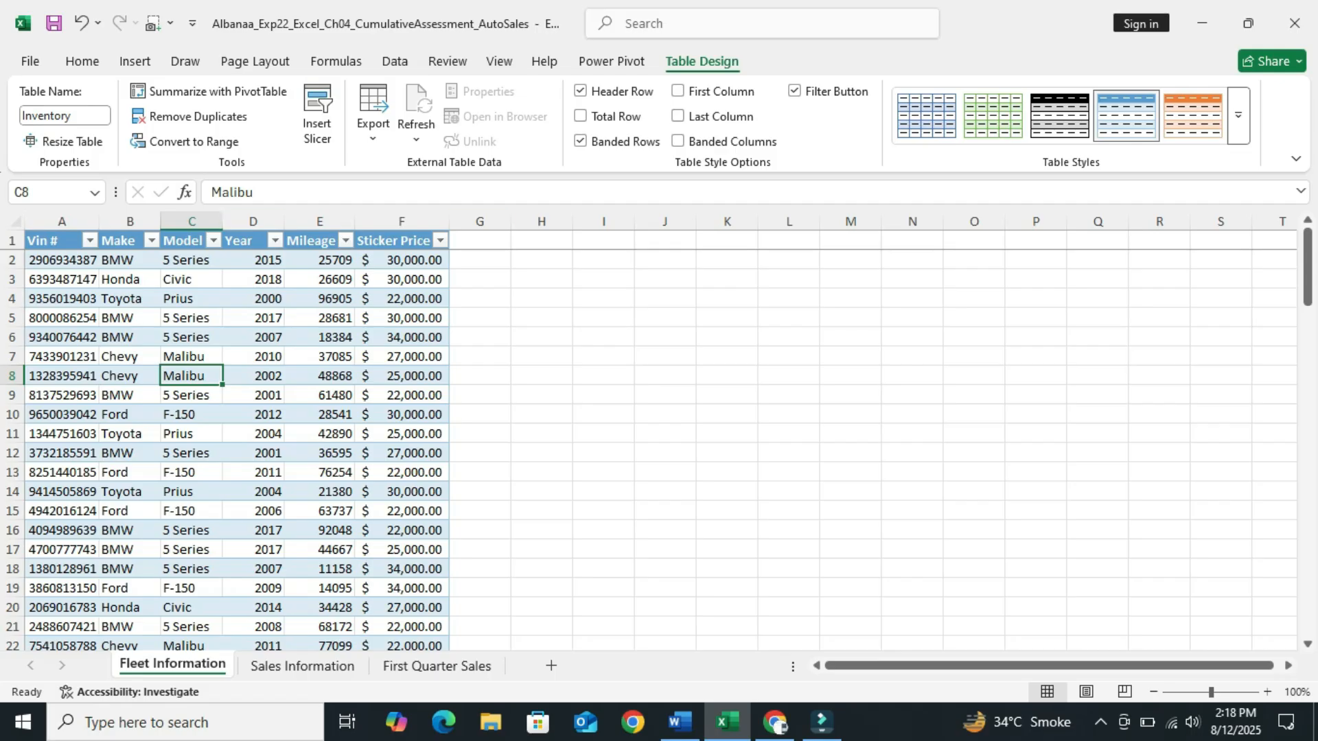
- Return to the Word instructions and highlight "apply the Gold, Table Style Medium 19" in step 3 in turquoise
left_click(680, 722)
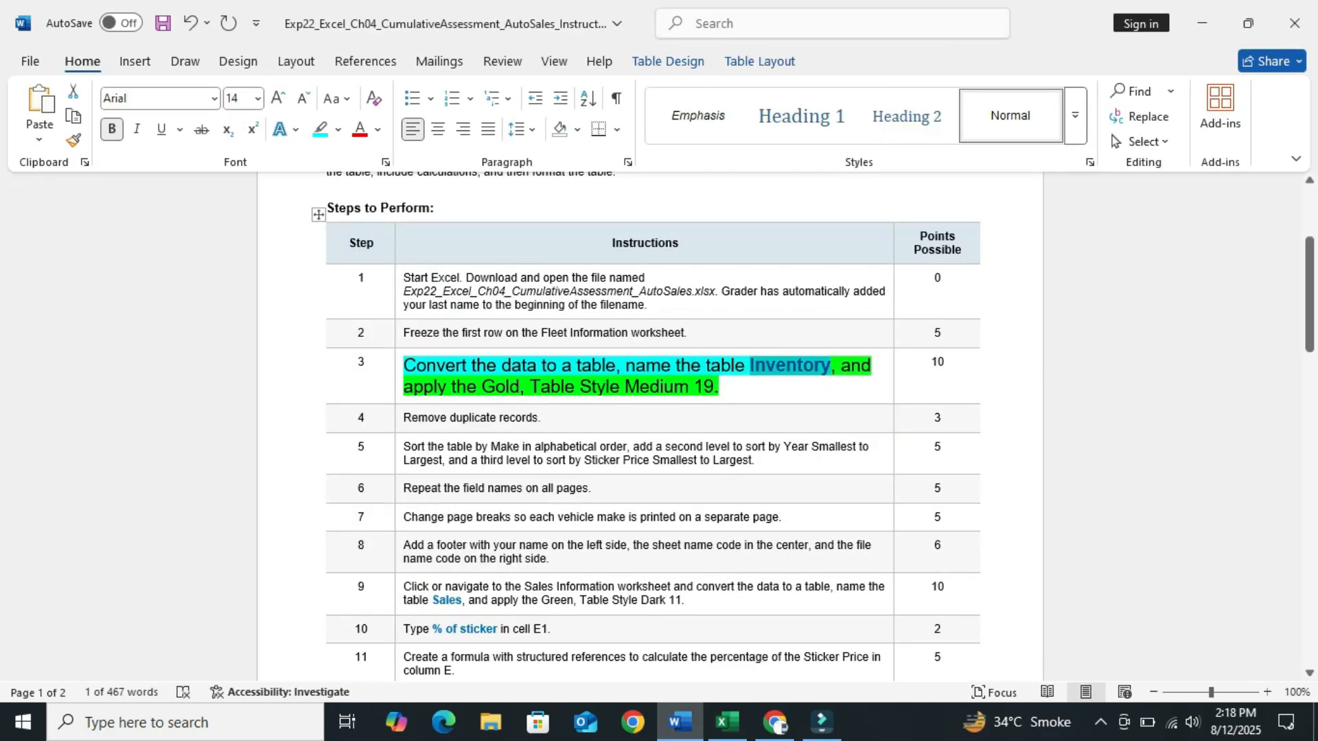
left_click_drag(403, 387, 717, 388)
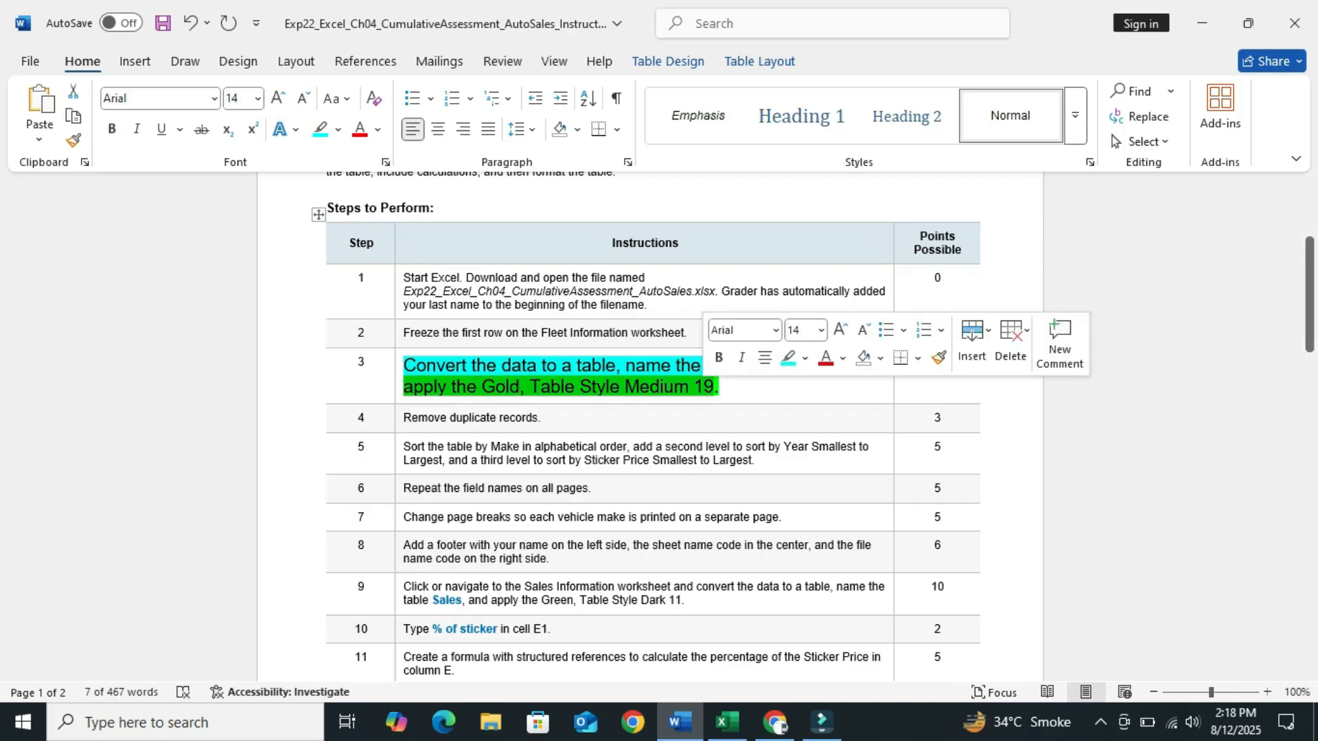
left_click(789, 358)
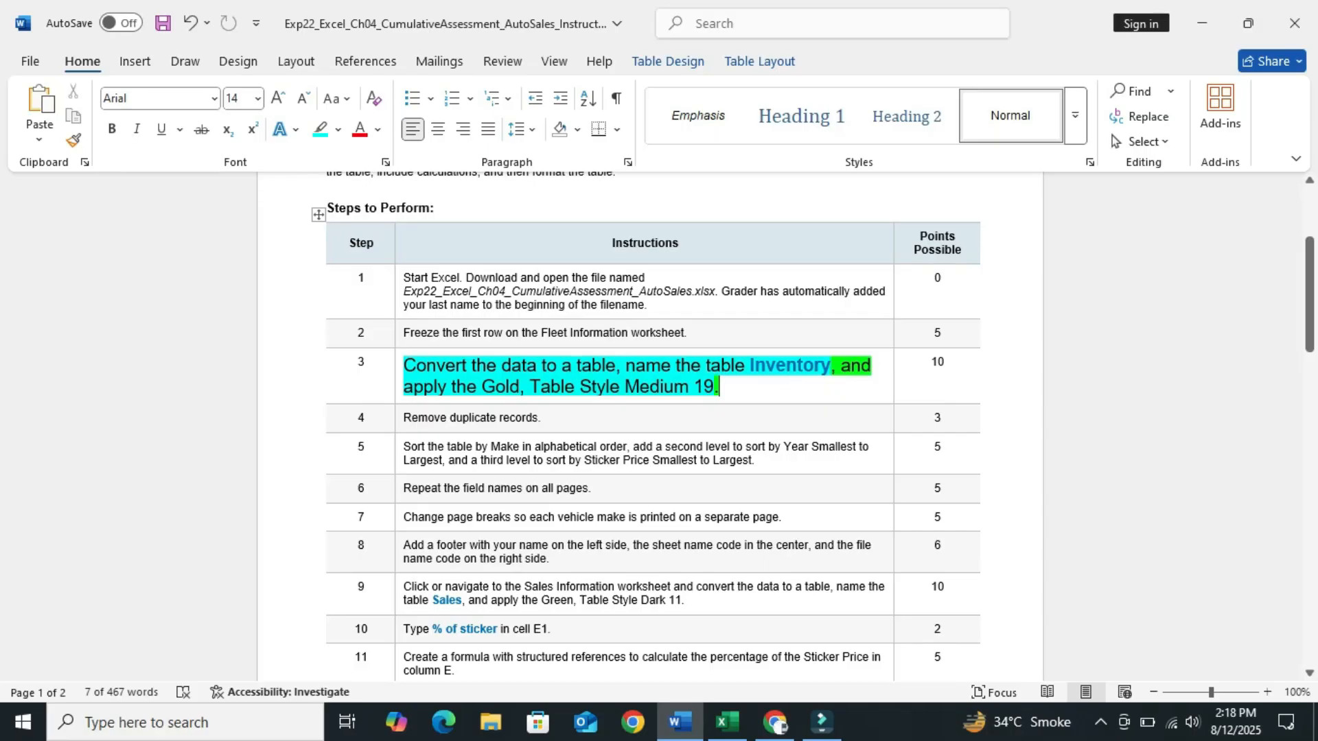
left_click(718, 387)
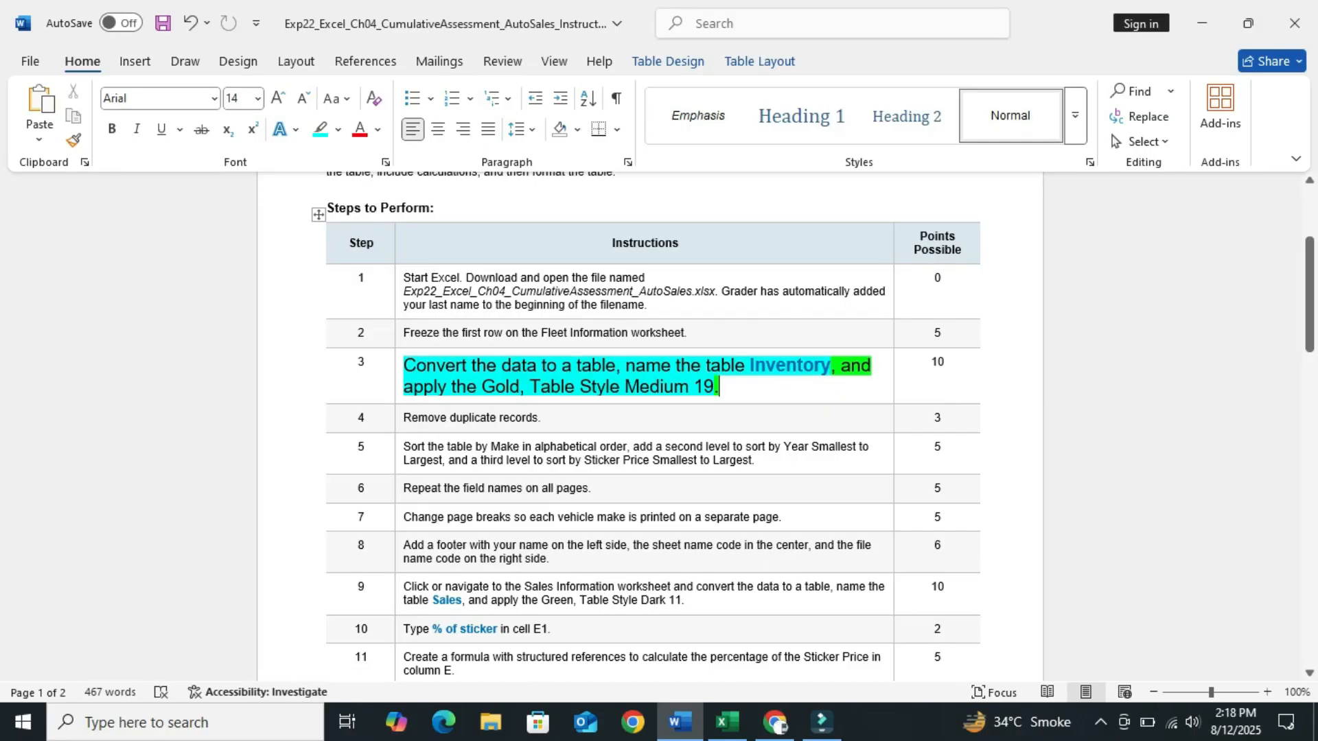
left_click_drag(713, 387, 624, 387)
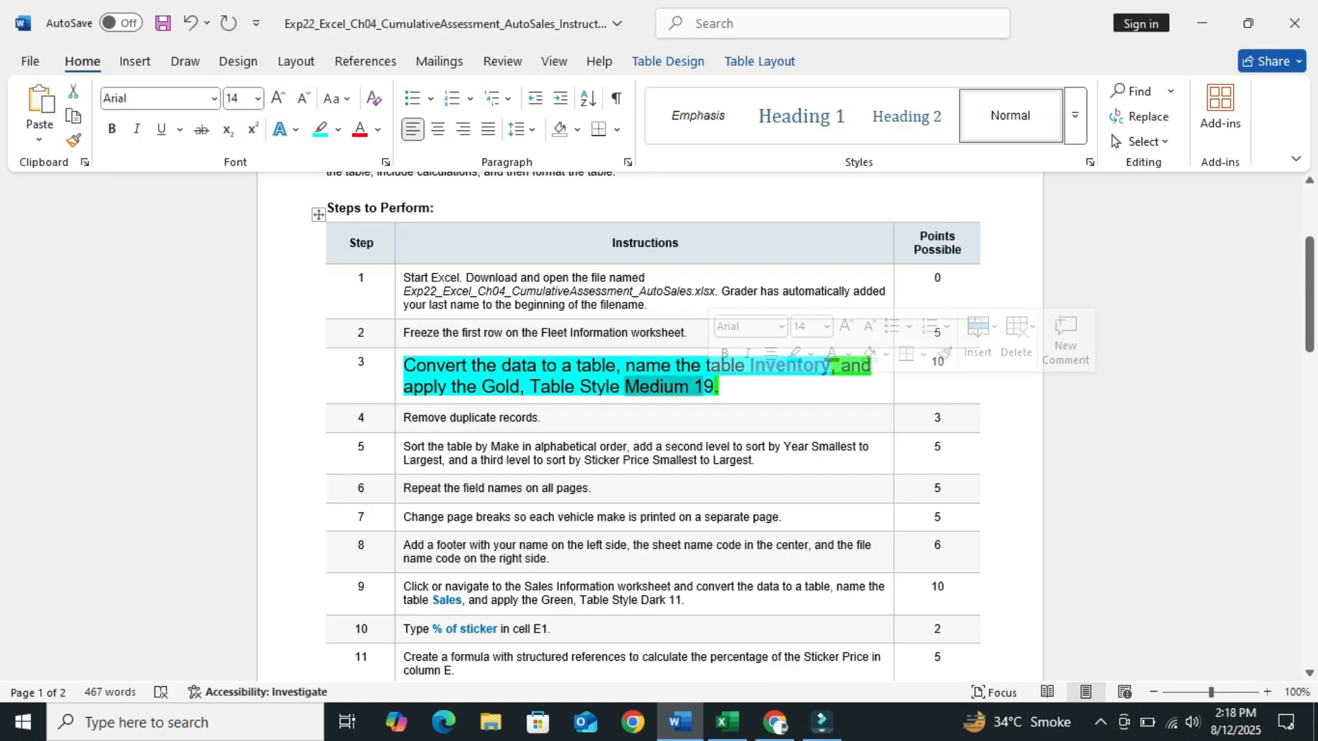
left_click(720, 388)
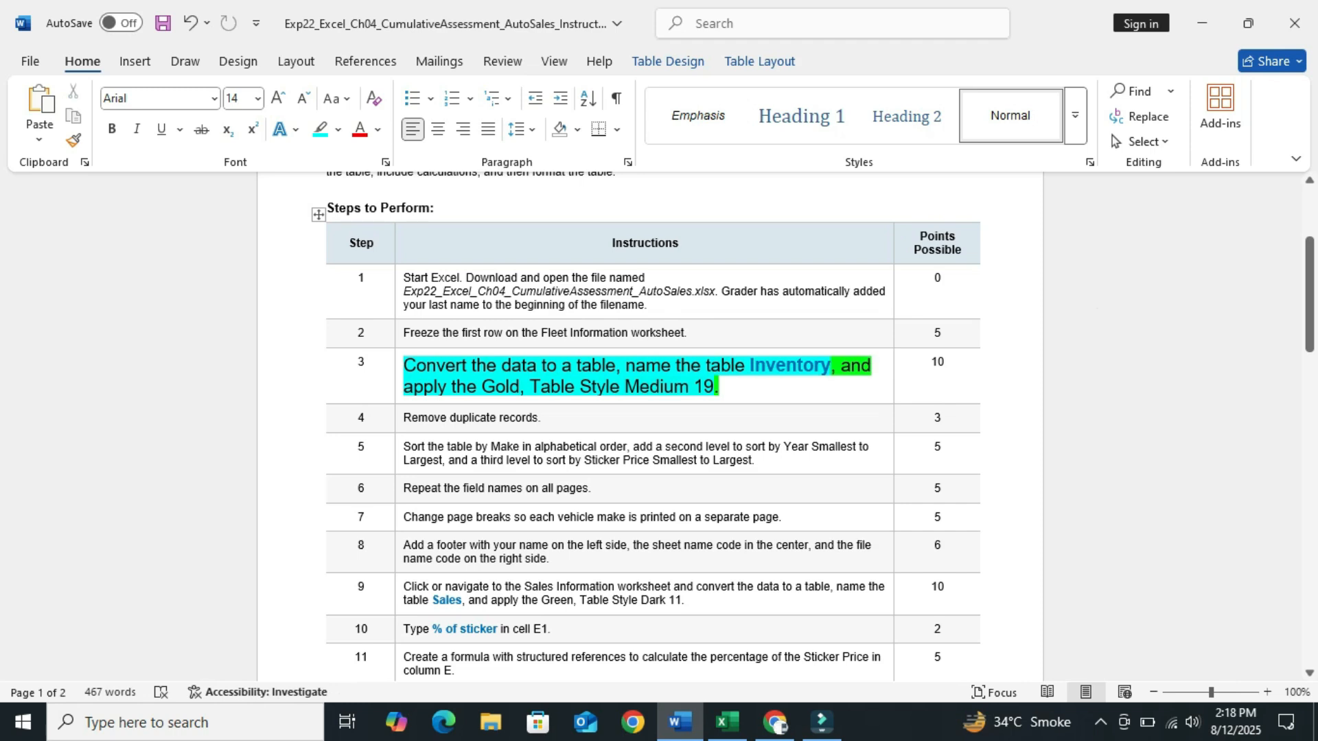
- Switch to the Excel workbook and apply the Gold, Table Style Medium 19 to the Inventory table
key("alt+Tab")
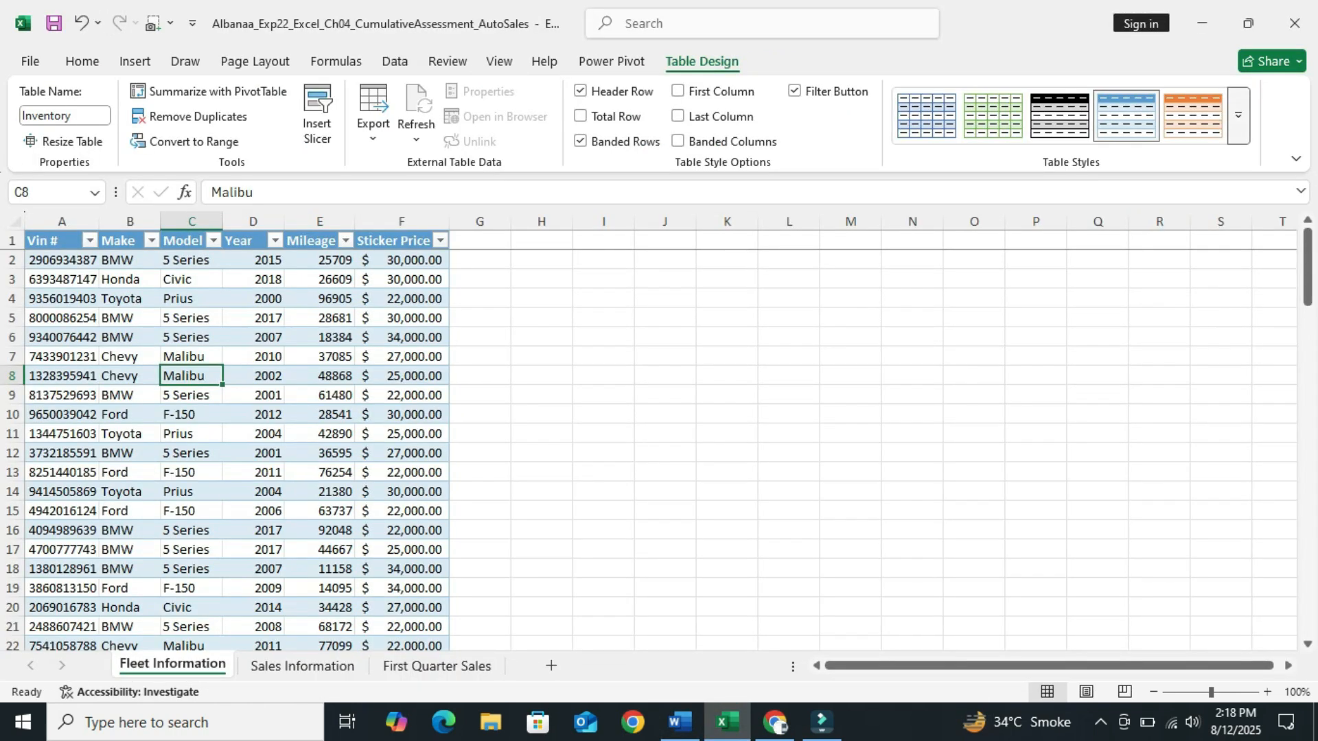
left_click(1238, 116)
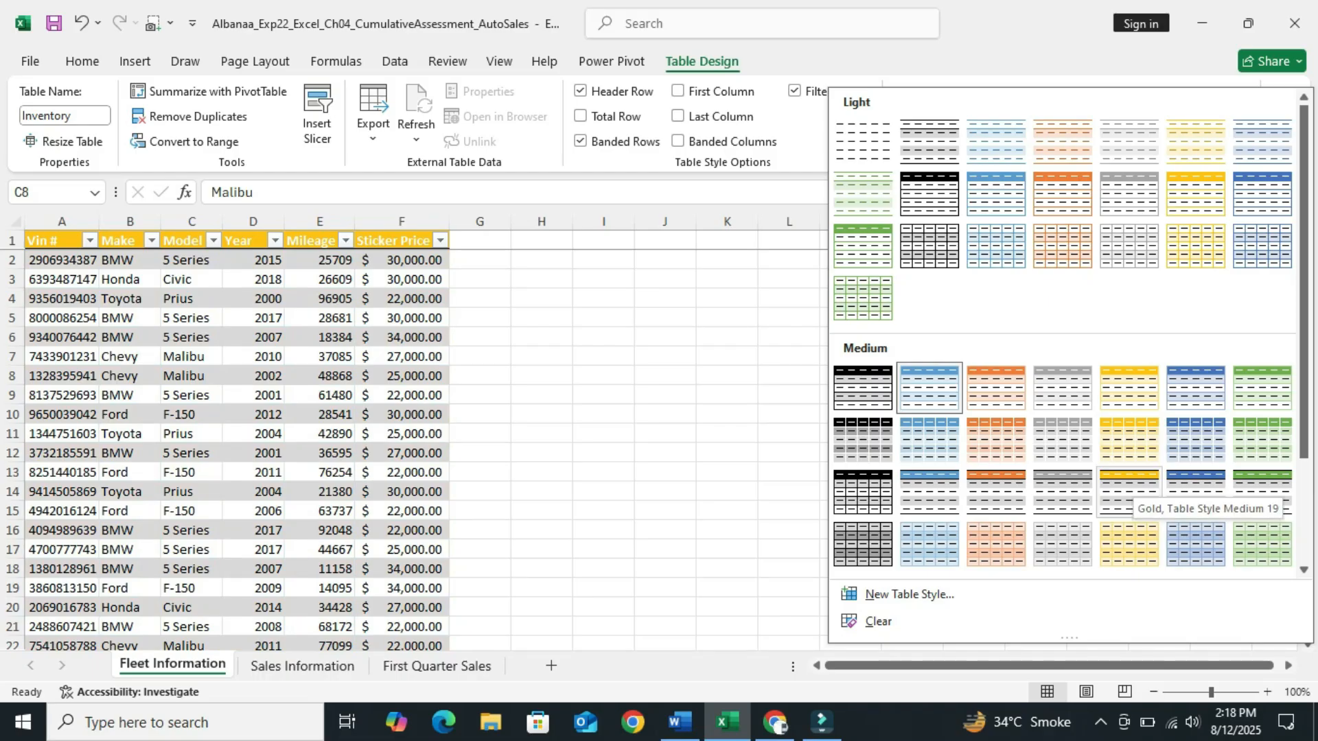
left_click(1129, 491)
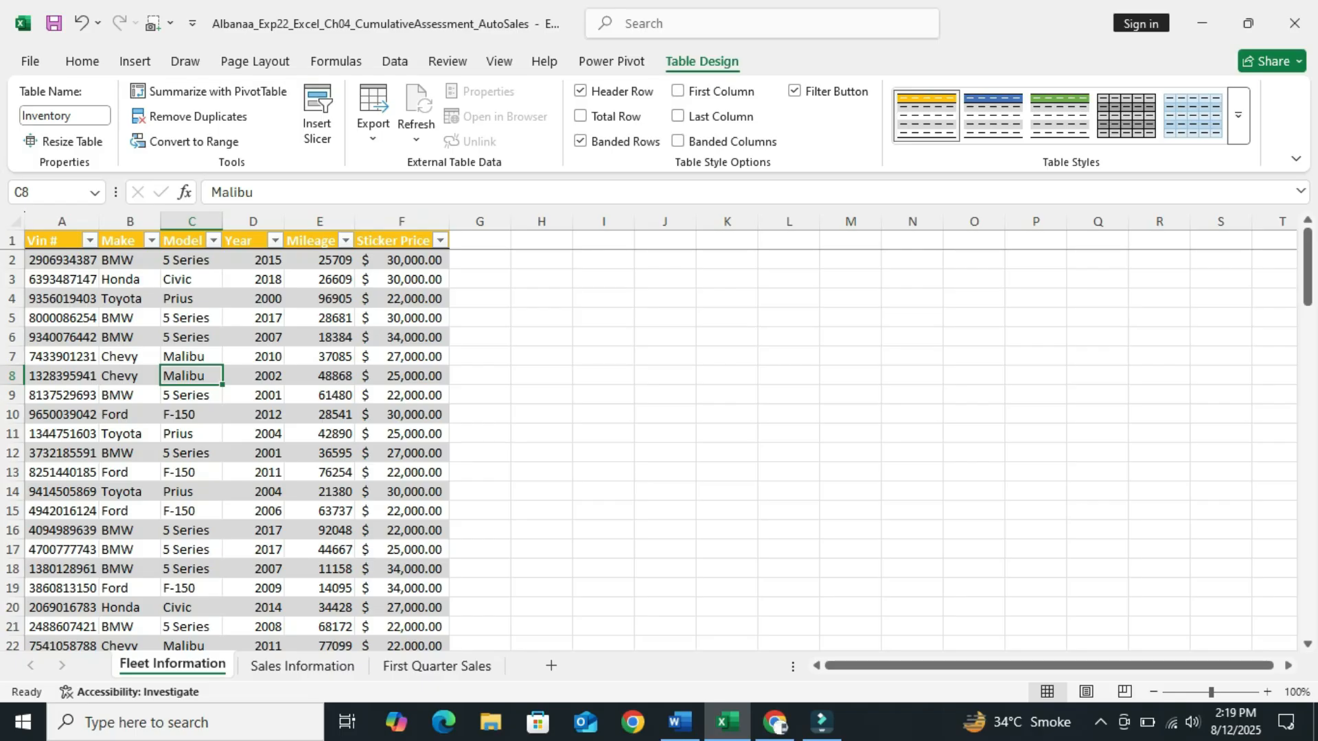
mouse_move(1307, 275)
left_mouse_down()
mouse_move(1308, 417)
mouse_move(1308, 274)
left_mouse_up()
- Return to the Word instructions and reset the step 3 text to 9 pt with no highlight color
key("alt+Tab")
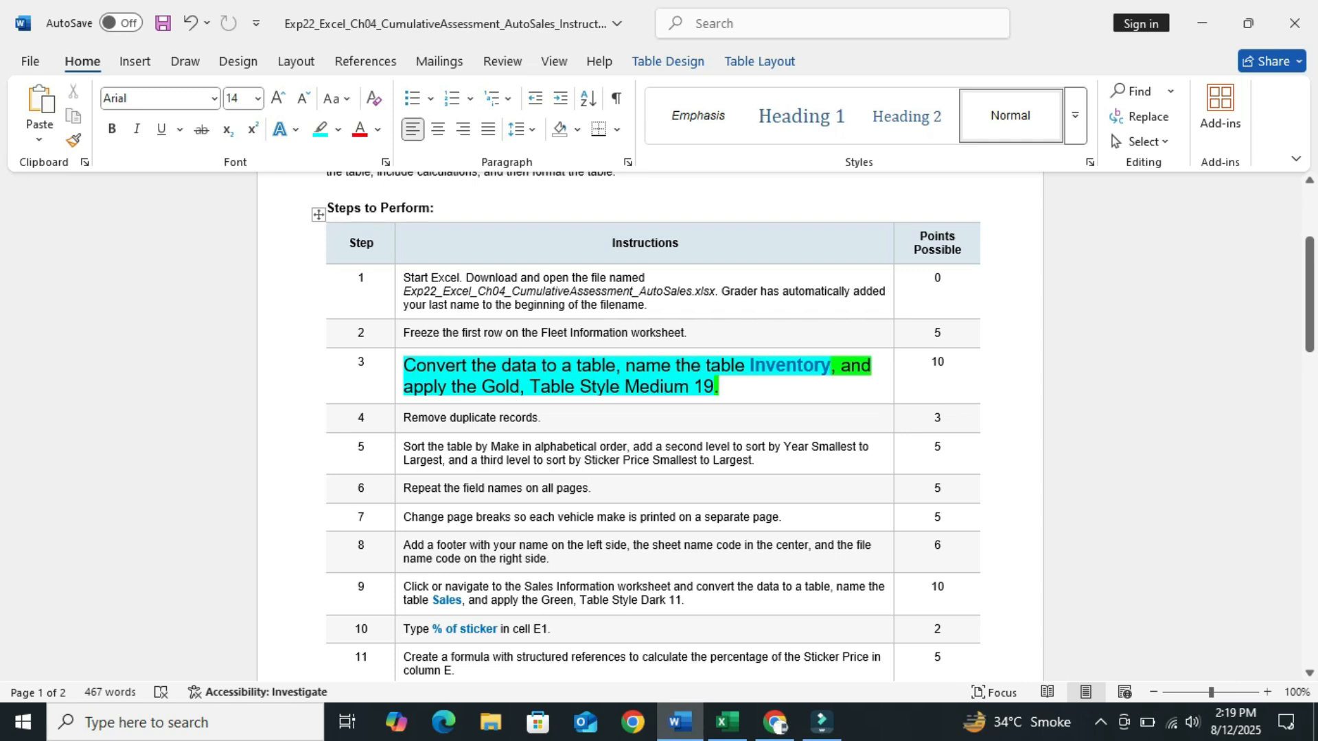
left_click_drag(719, 387, 534, 364)
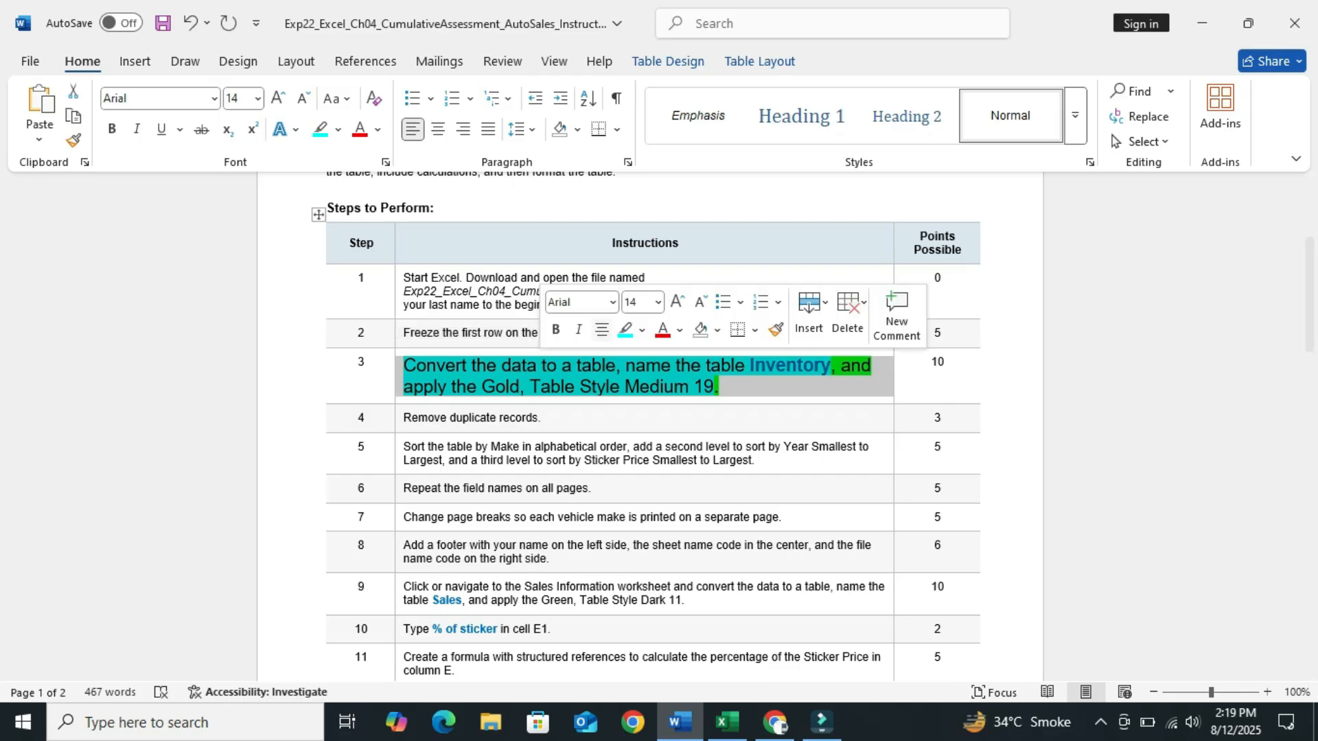
left_click(657, 302)
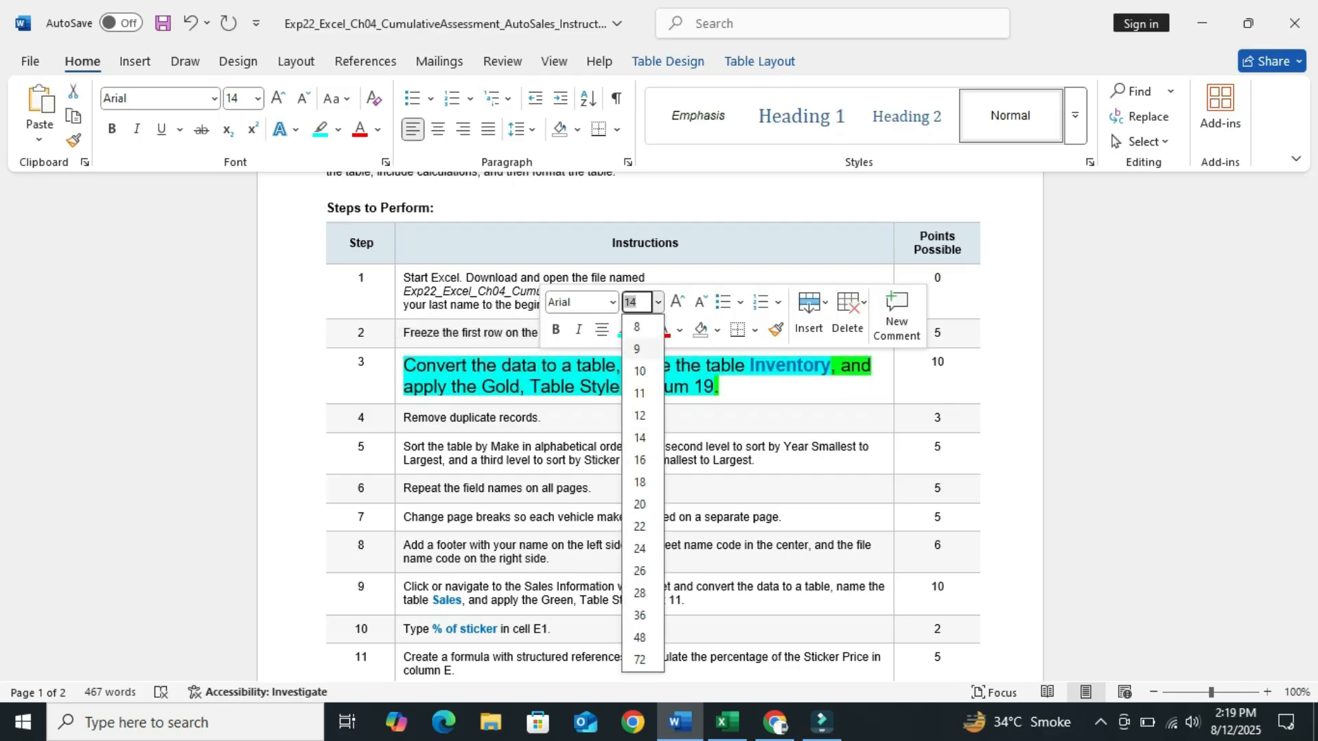
left_click(637, 349)
left_click(642, 330)
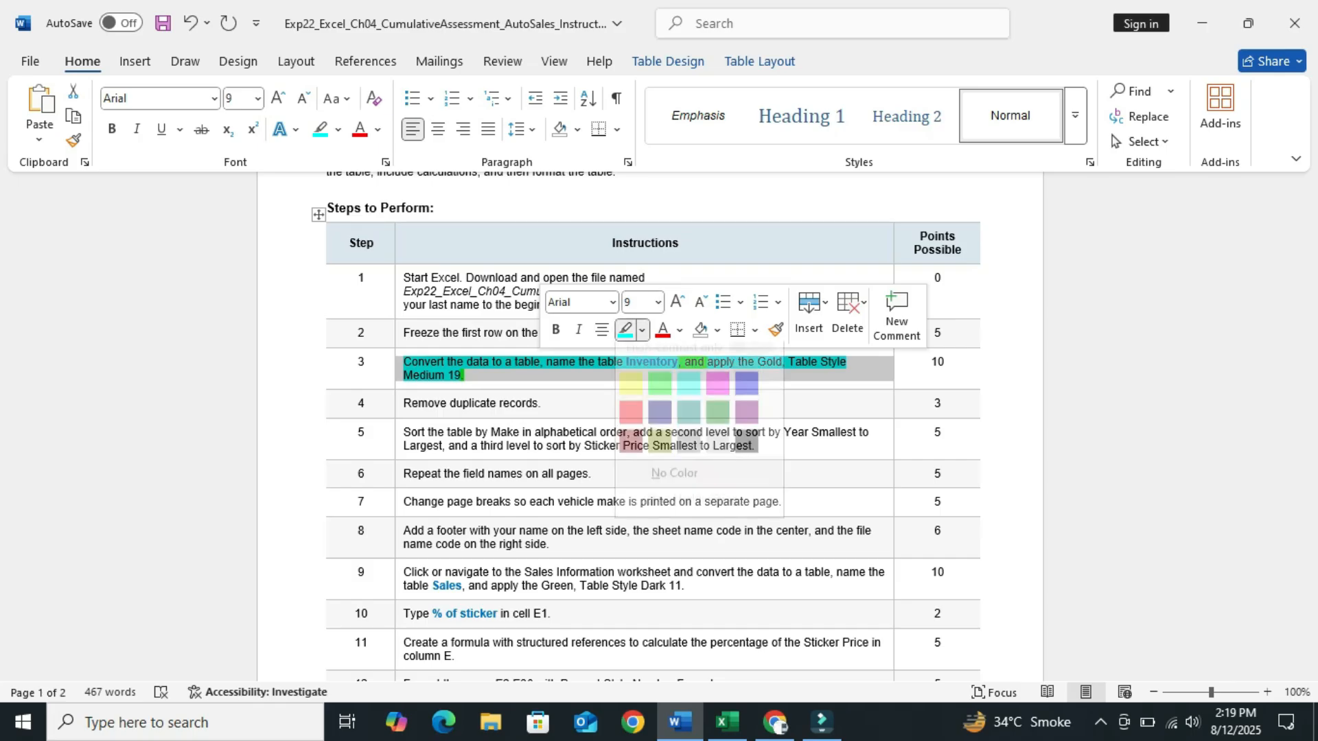
left_click(674, 488)
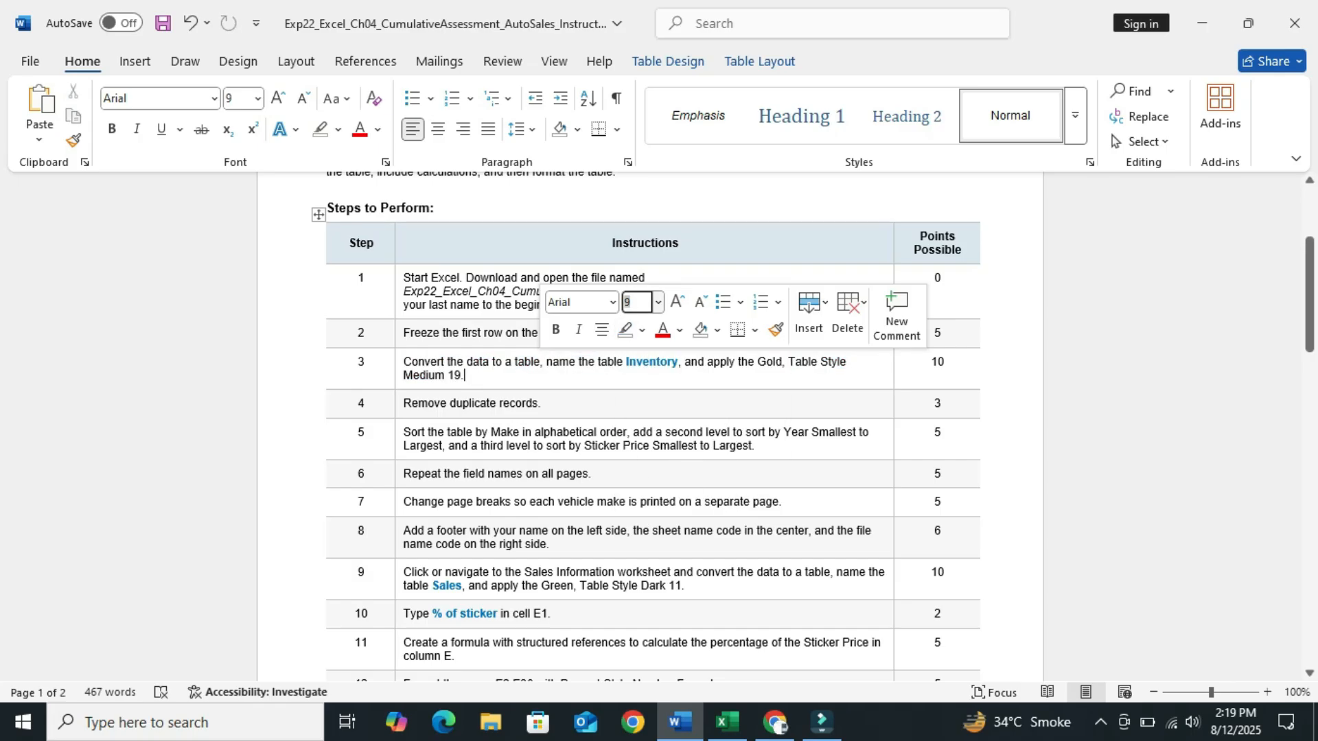
- Enlarge the step 4 text "Remove duplicate records" to 16 pt and highlight it in bright green
left_click_drag(403, 403, 538, 404)
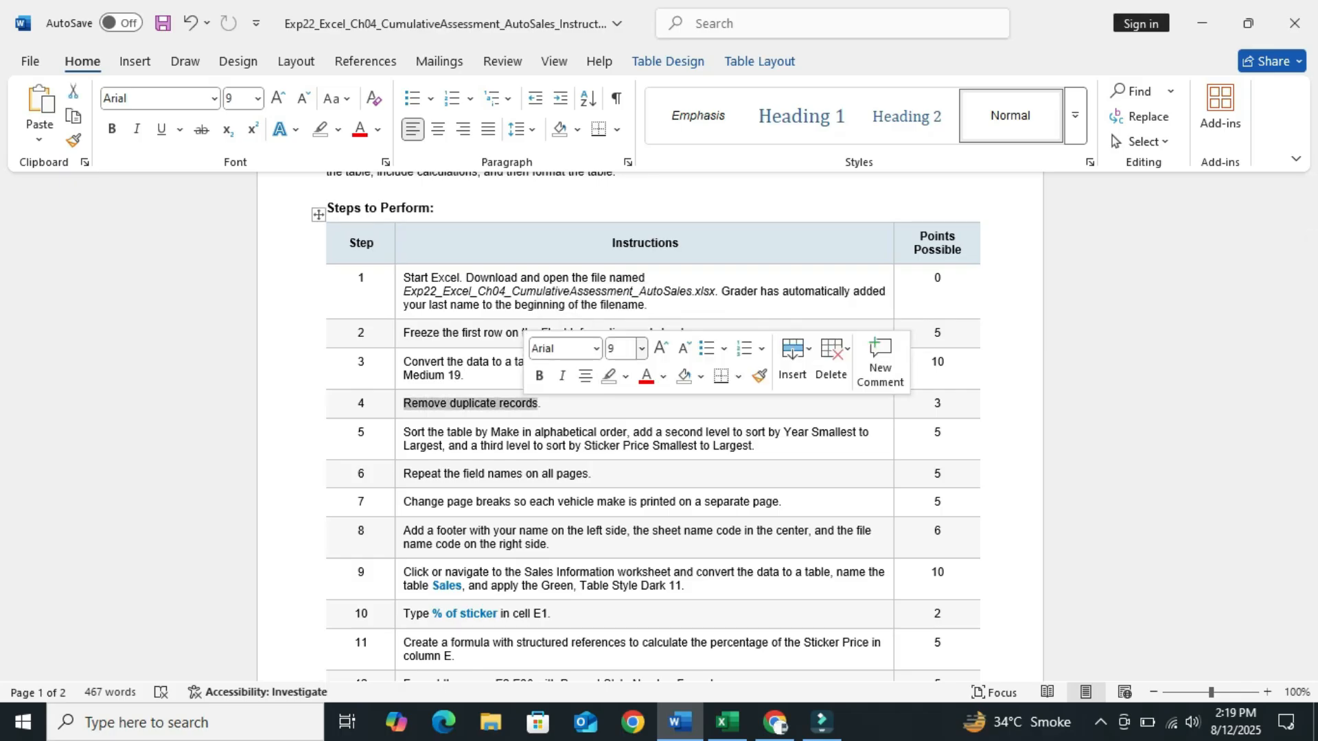
left_click(642, 349)
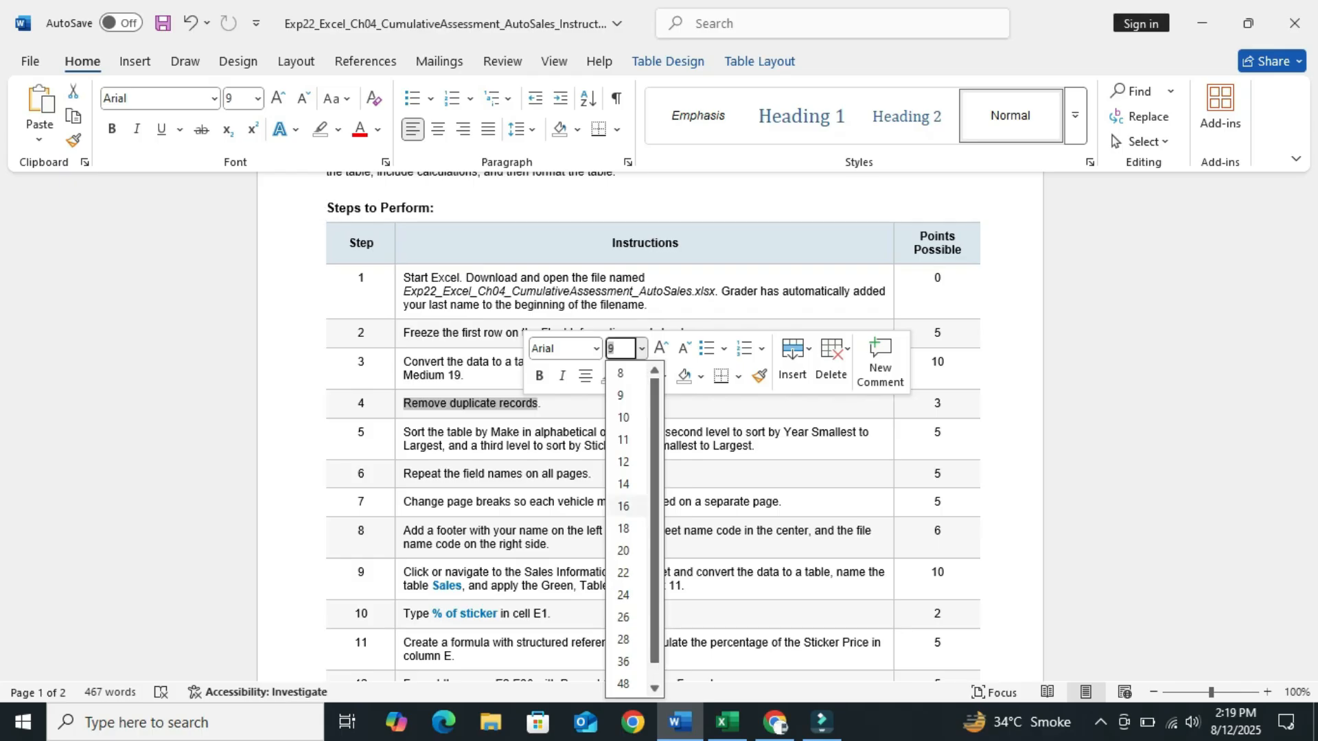
left_click(623, 506)
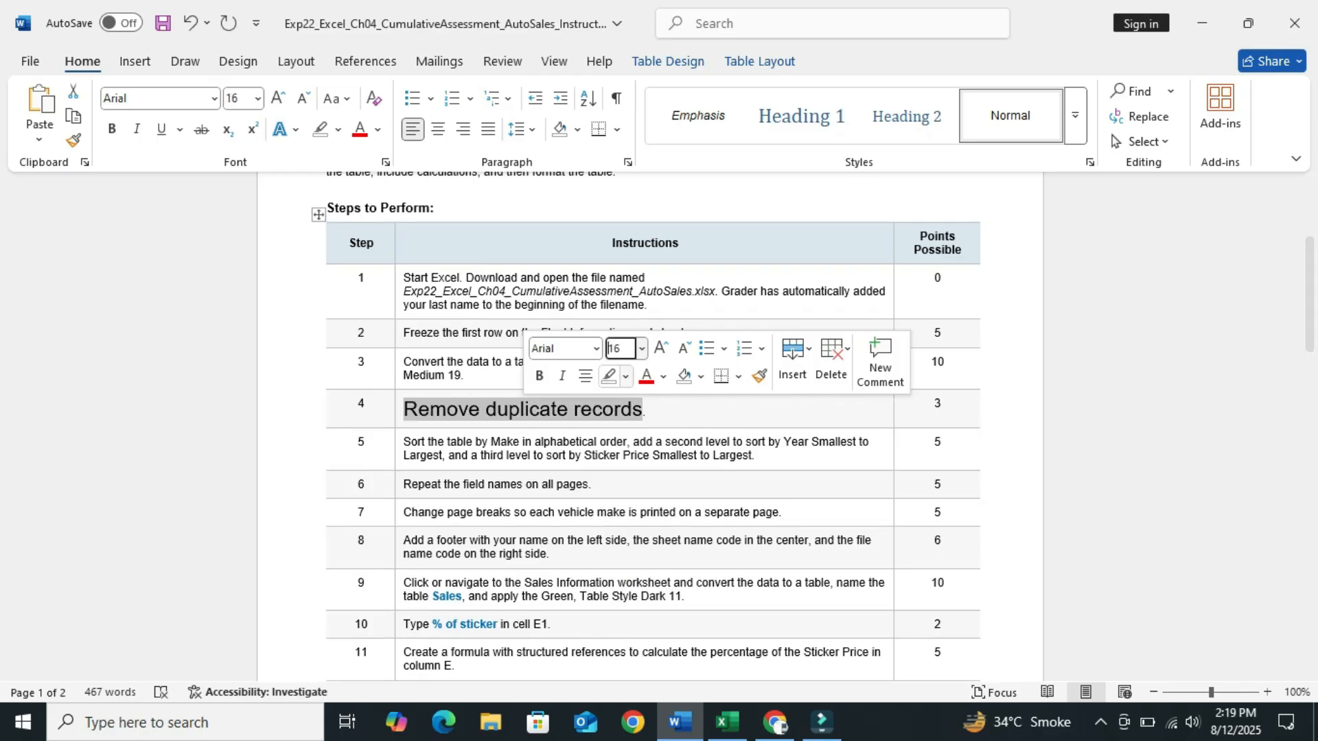
left_click(625, 376)
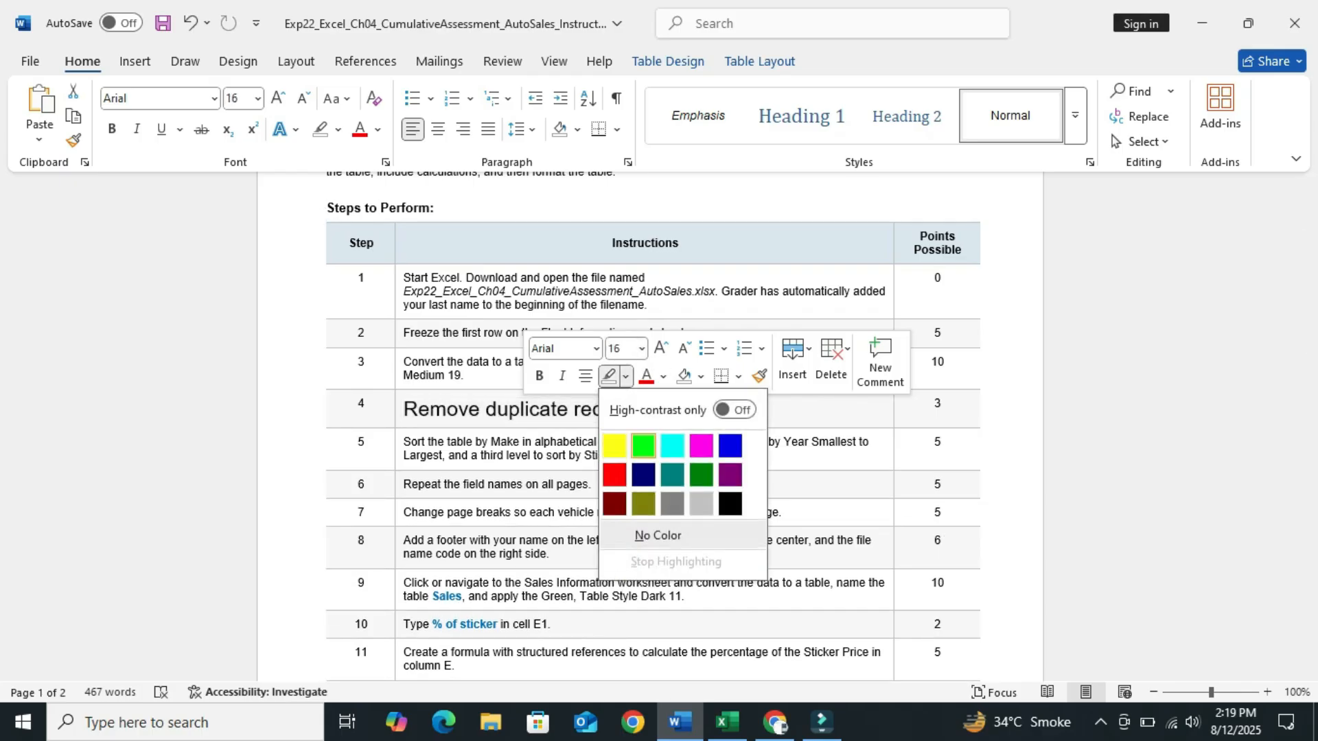
left_click(643, 446)
left_click(648, 410)
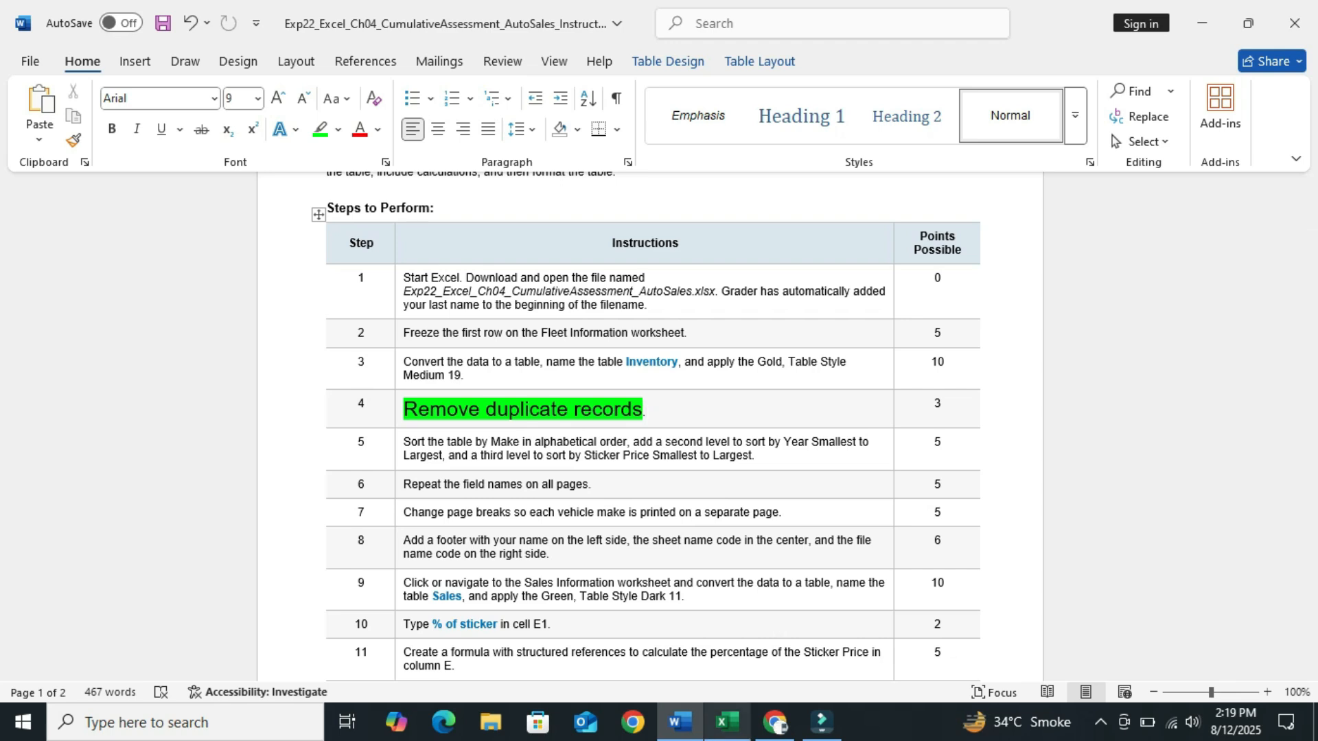
- Switch to the Excel workbook and remove duplicate records from the Inventory table, comparing all columns, with headers included
left_click(727, 722)
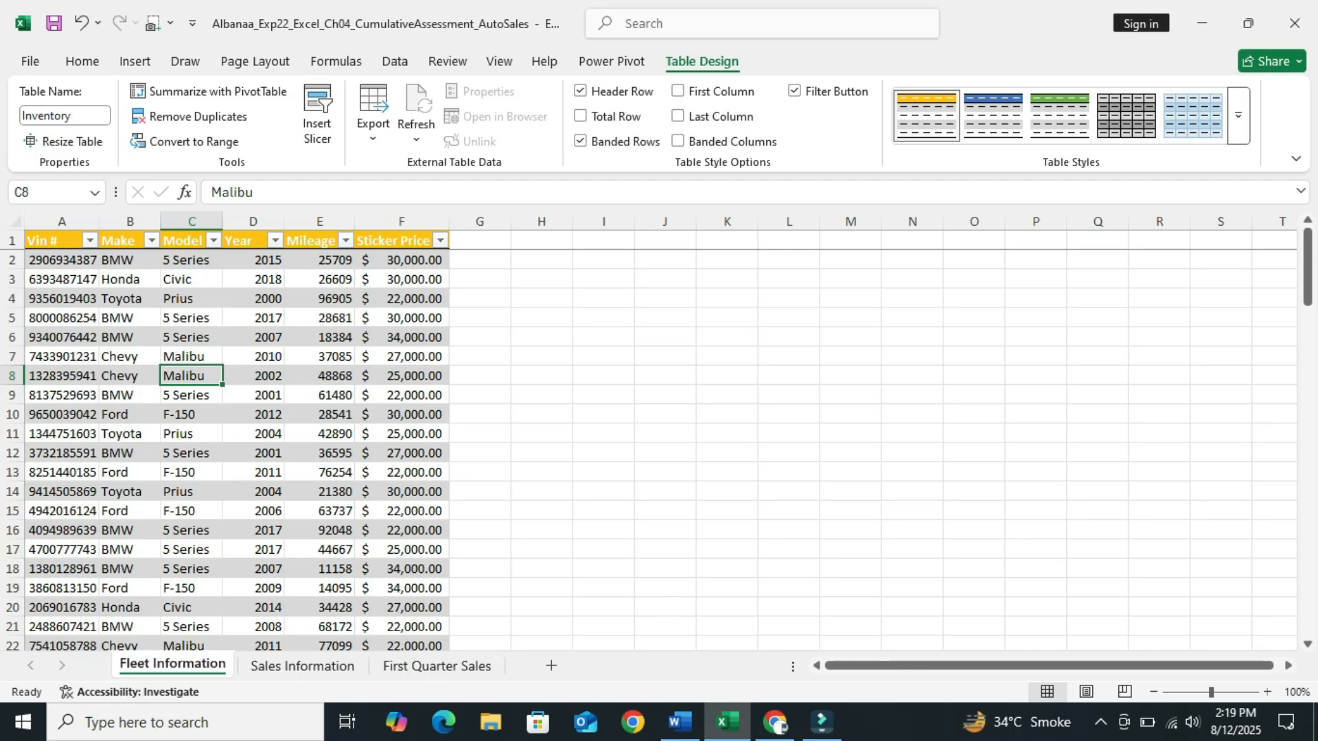
left_click(394, 61)
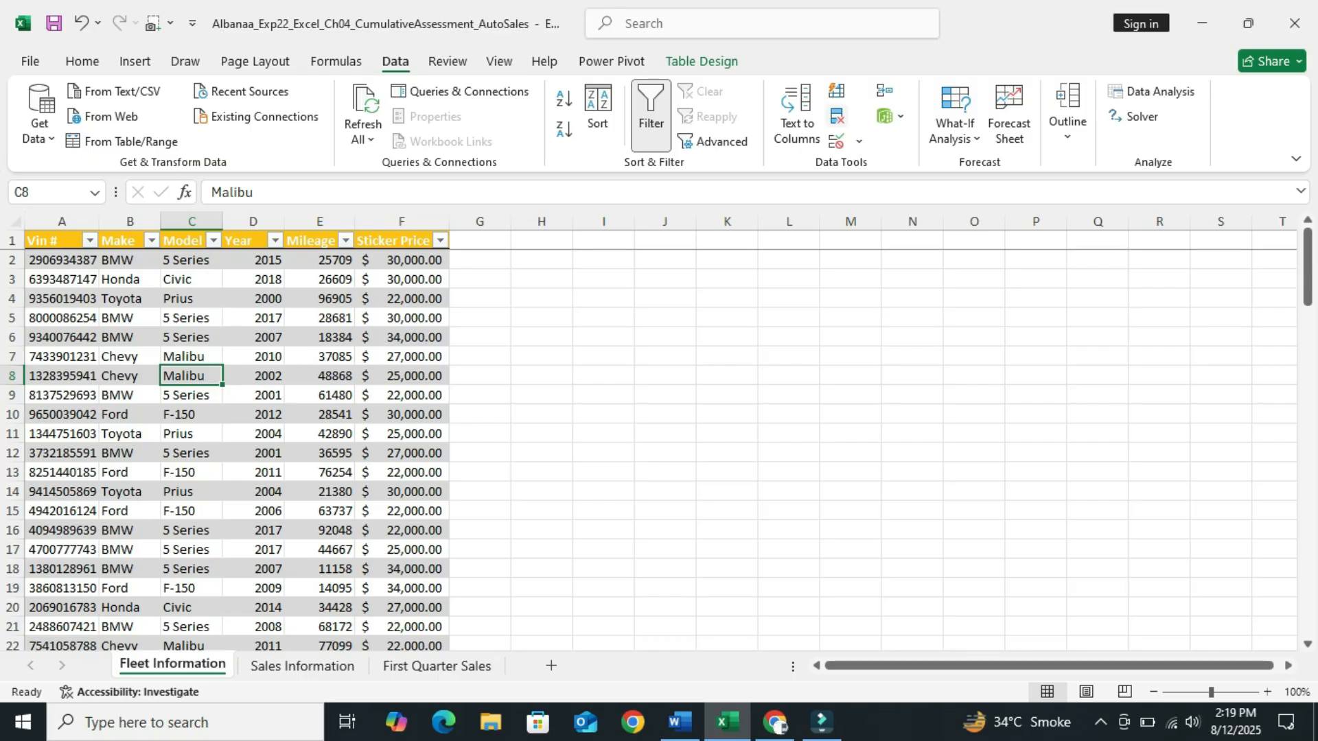
left_click(836, 116)
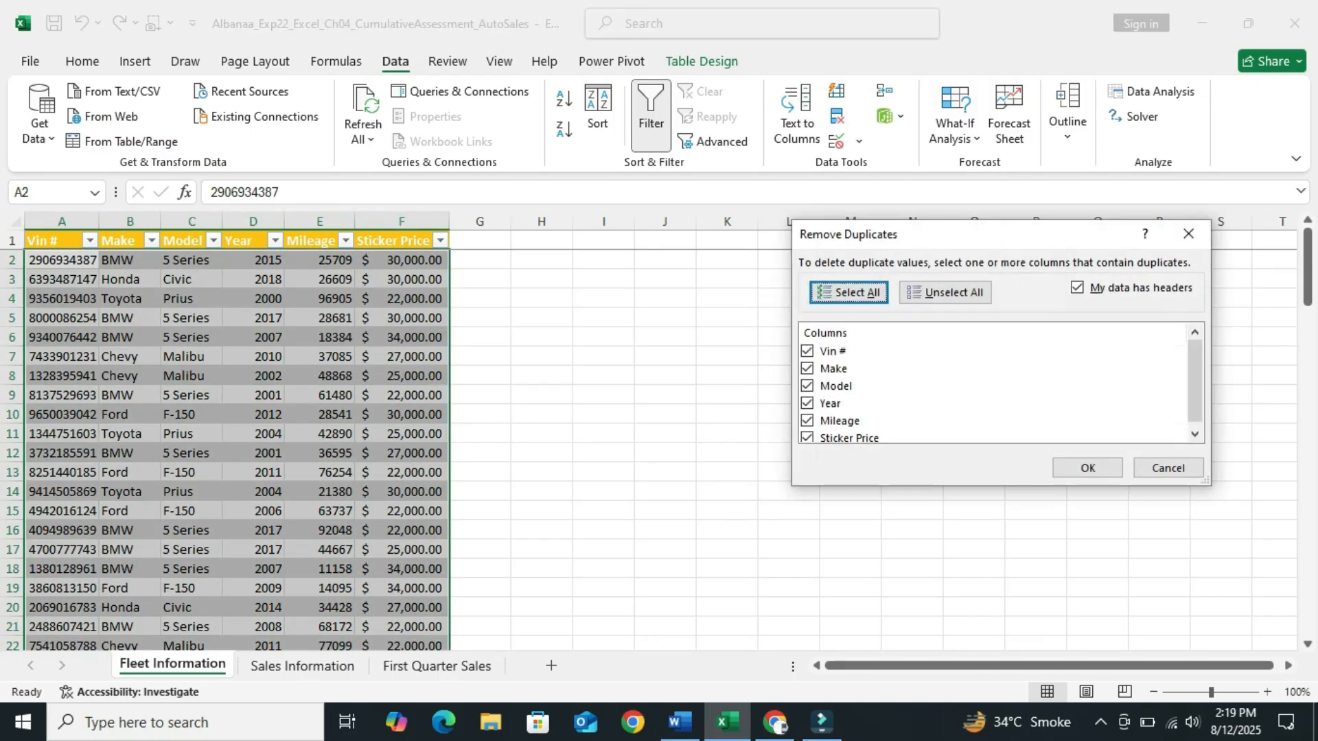
left_click(1087, 467)
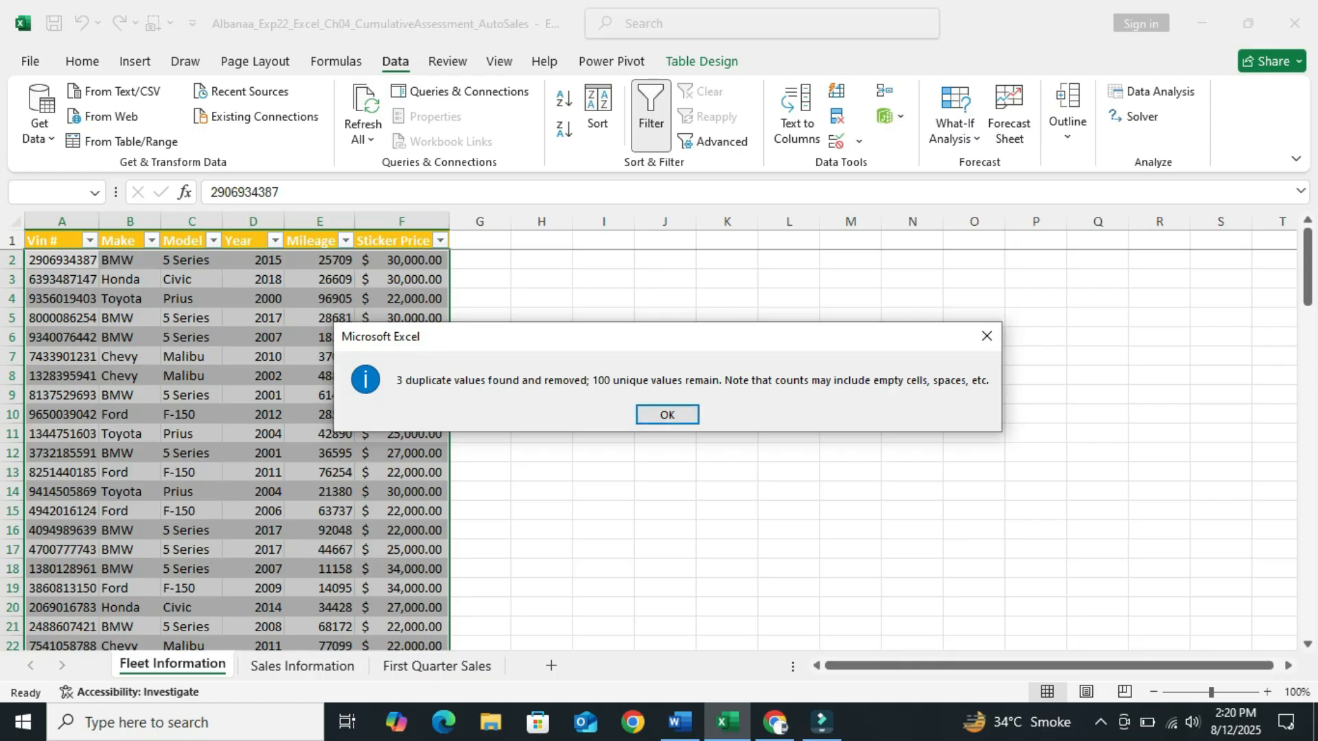
left_click(667, 414)
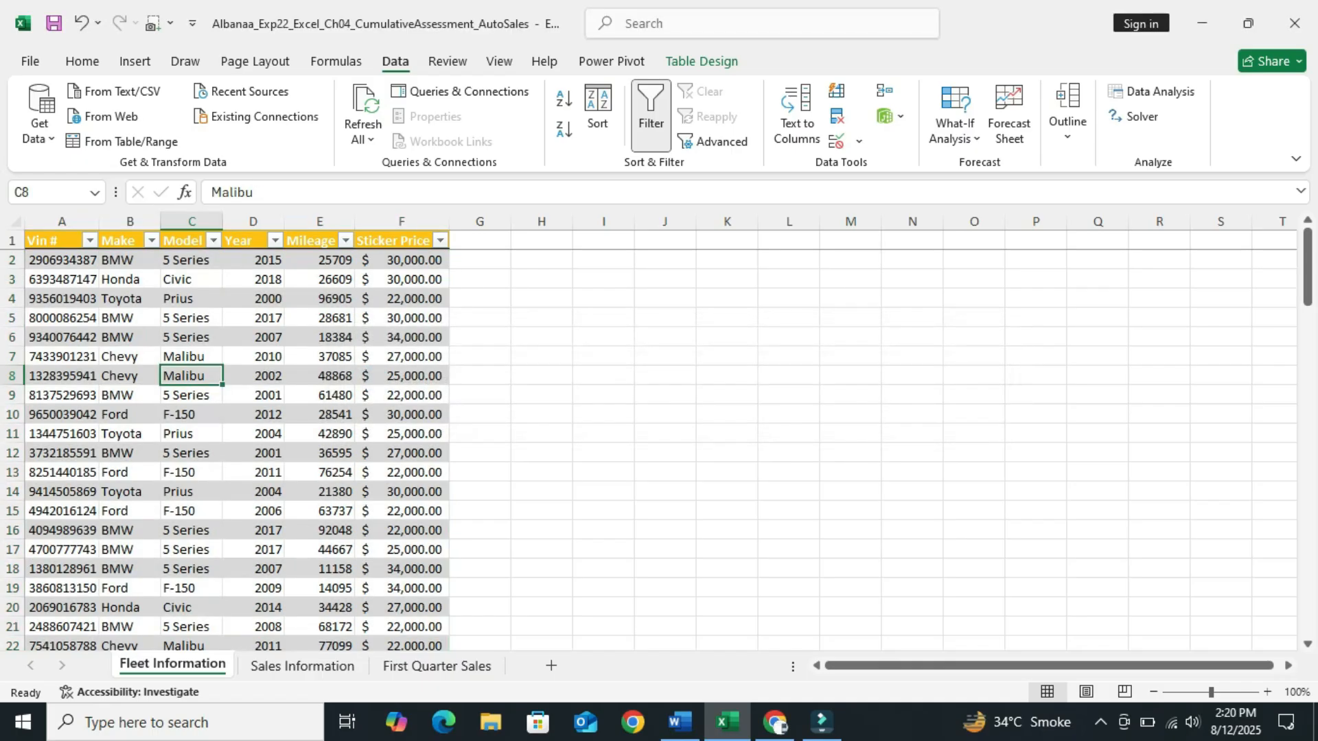
- Switch to the Word instructions and reset the step 4 text to 9 pt with no highlight color
left_click(679, 722)
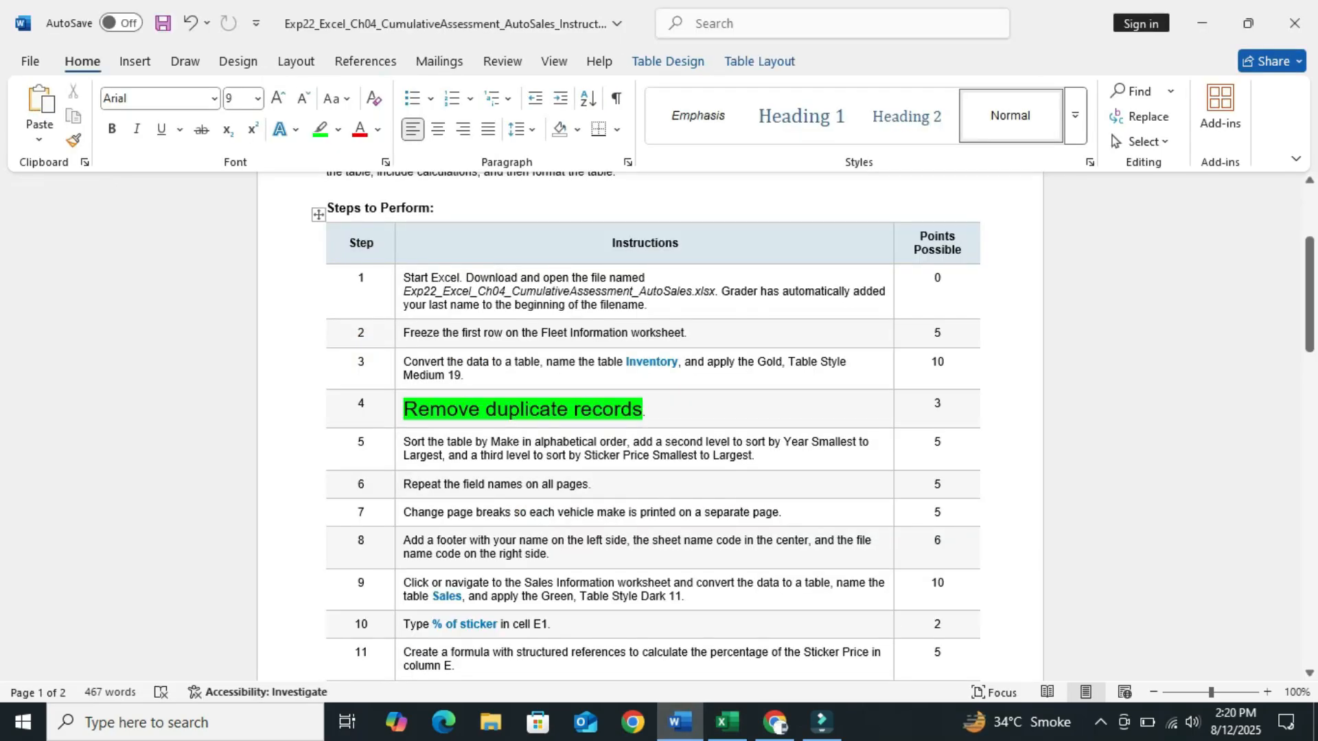
left_click_drag(647, 410, 460, 409)
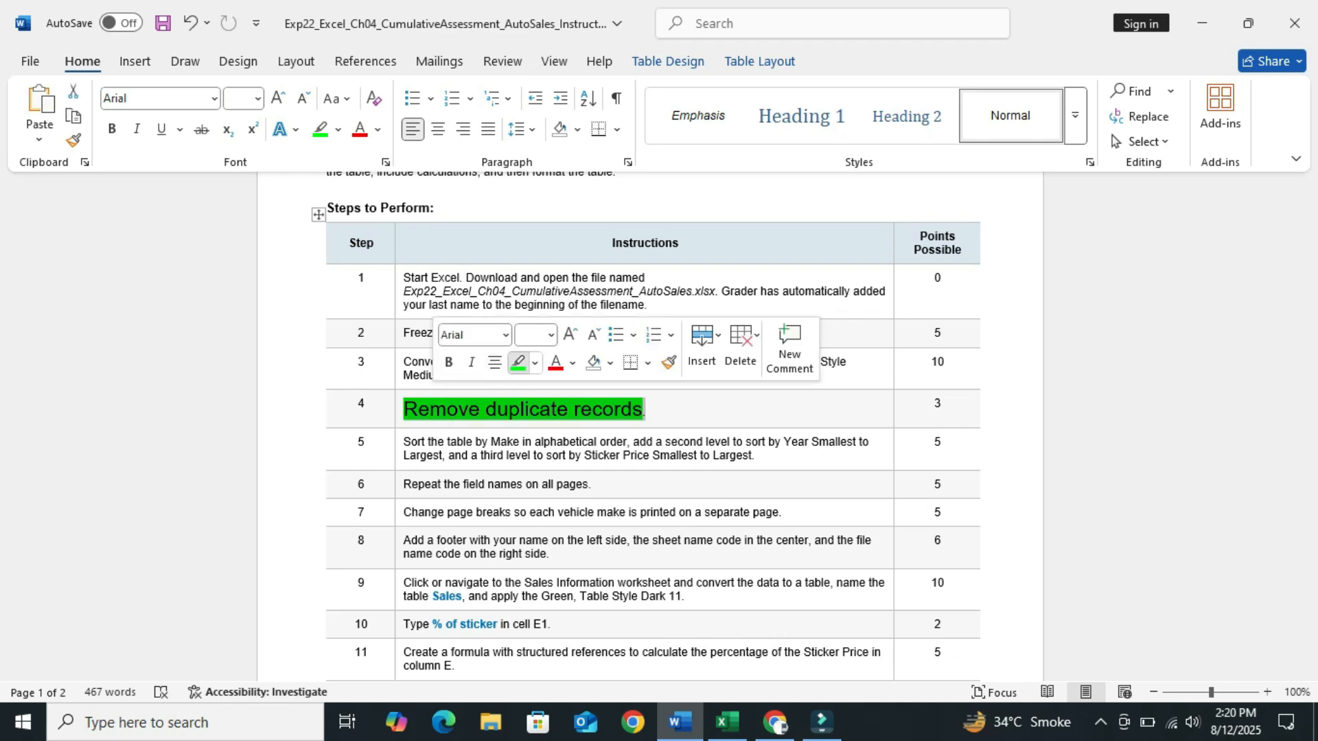
key("Left")
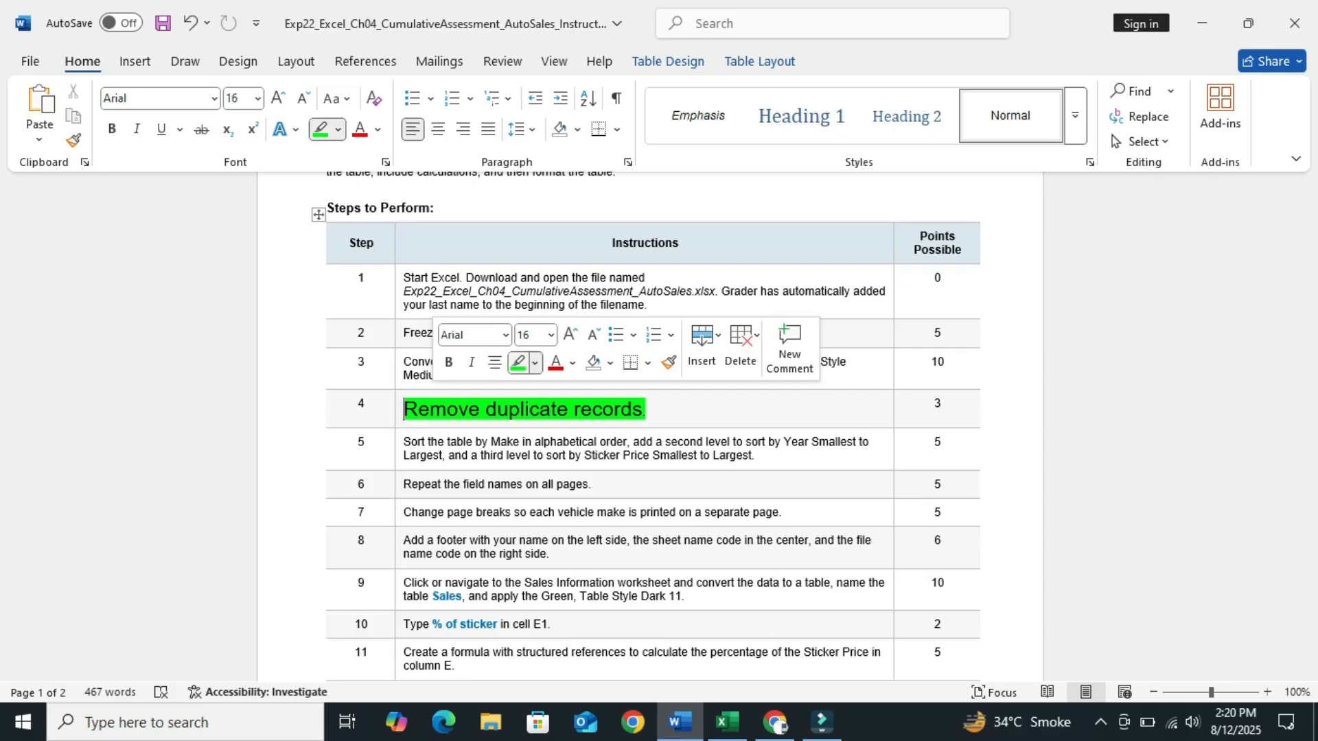
key("End")
key("ctrl+shift+Left")
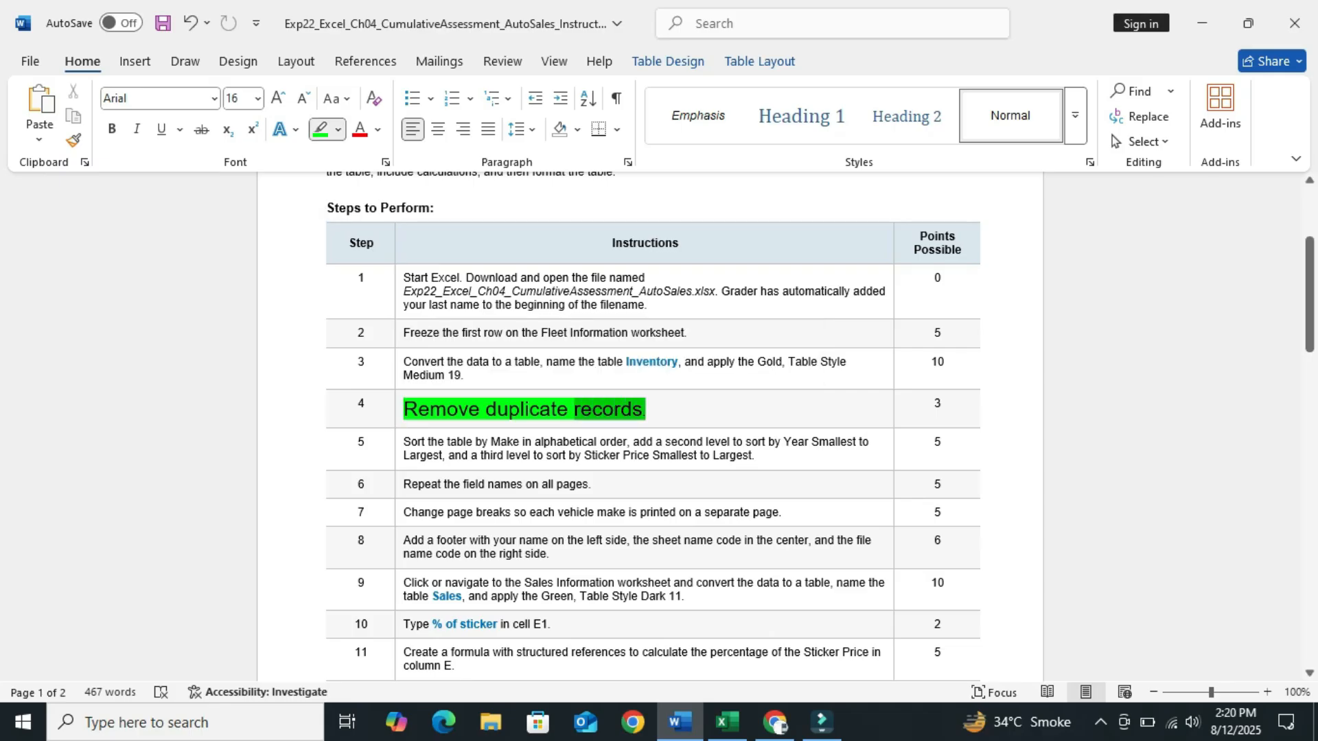
key("ctrl+shift+Left")
left_click_drag(491, 410, 404, 410)
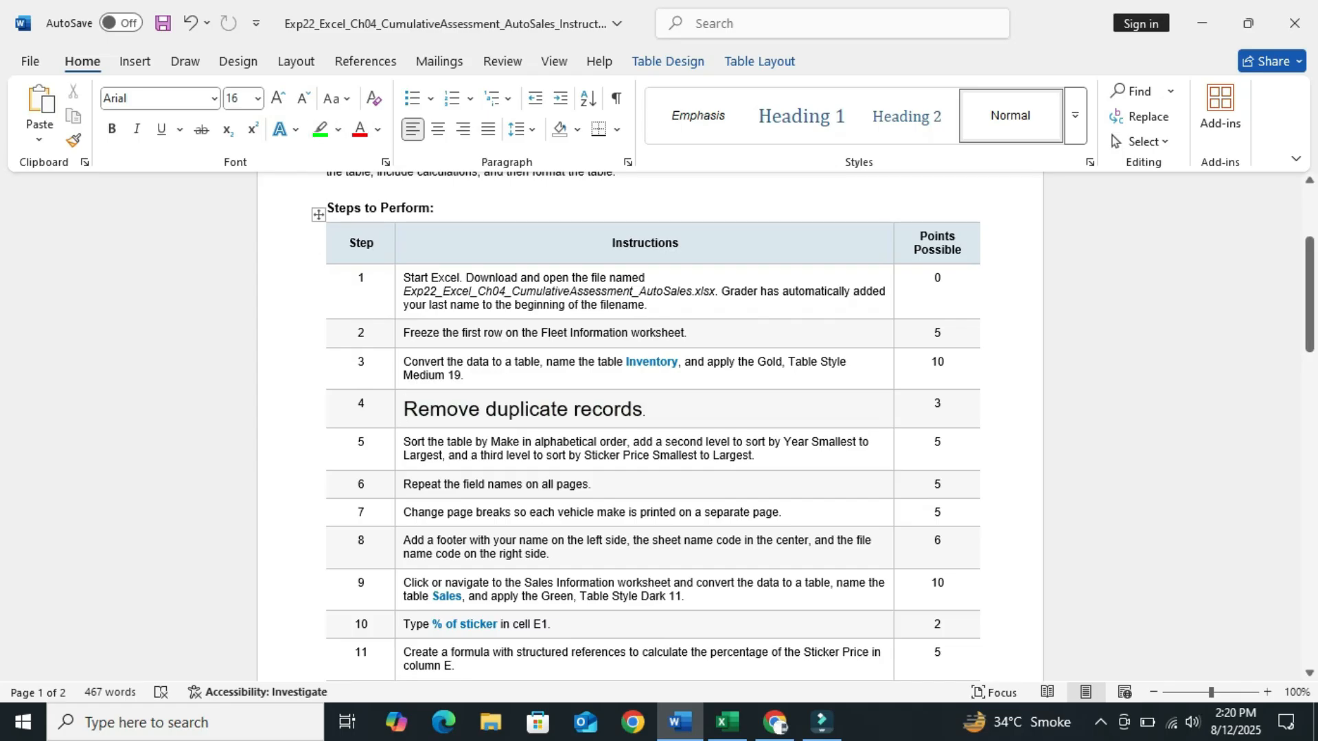
left_click_drag(646, 410, 403, 410)
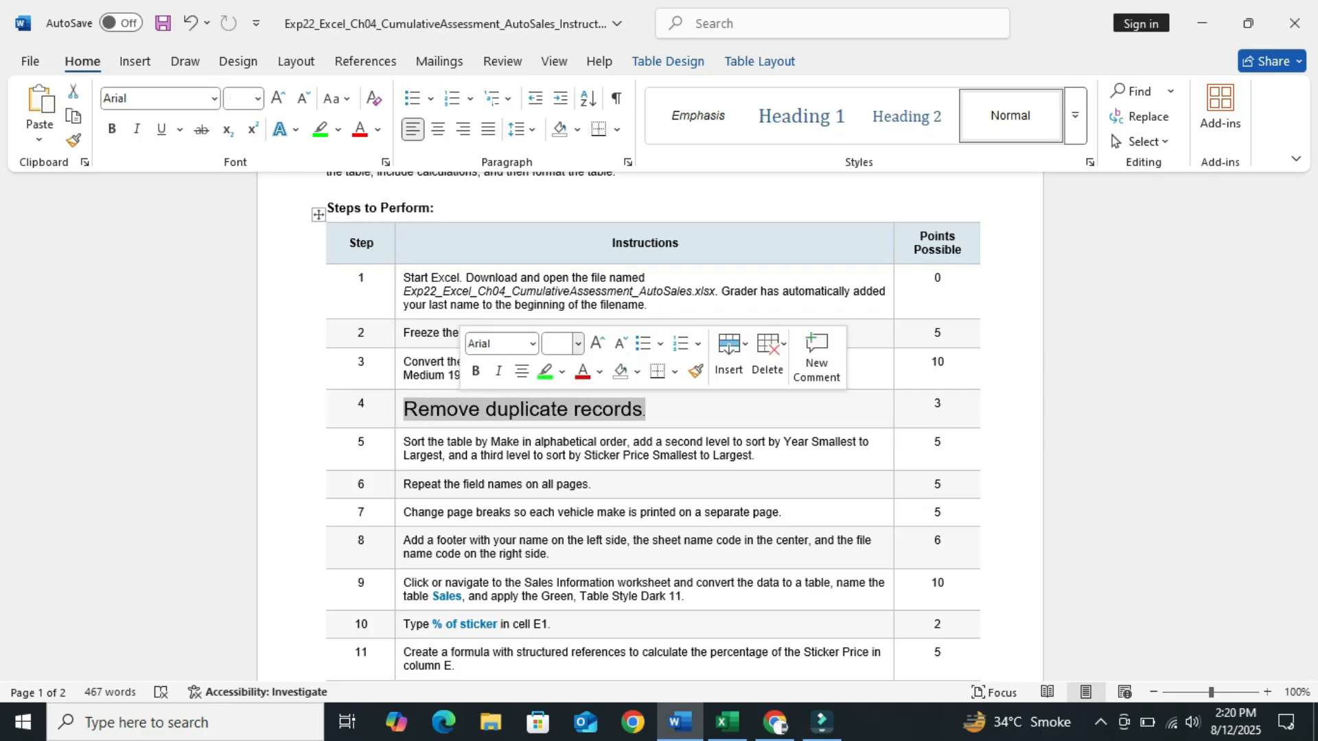
left_click(578, 343)
left_click(560, 391)
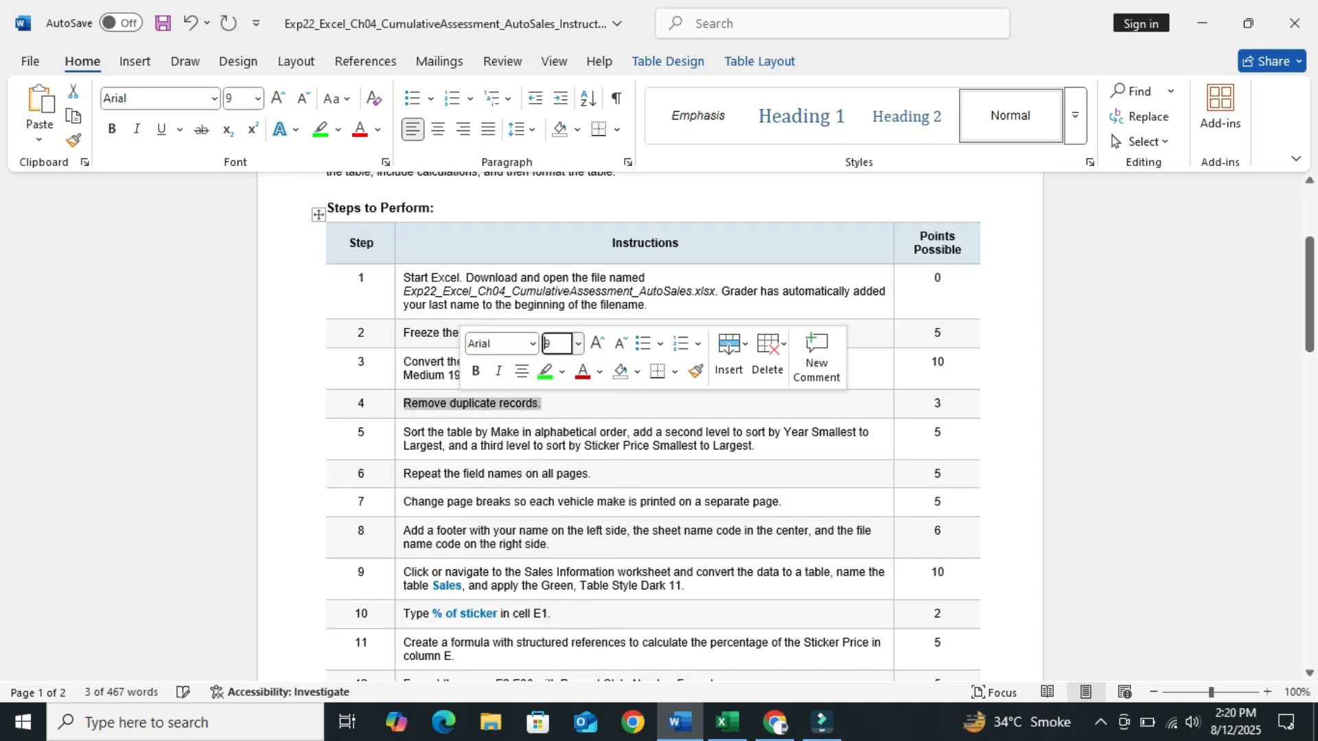
- Enlarge the step 5 sorting instruction to 14 pt and highlight it in bright green
left_click_drag(403, 433, 775, 443)
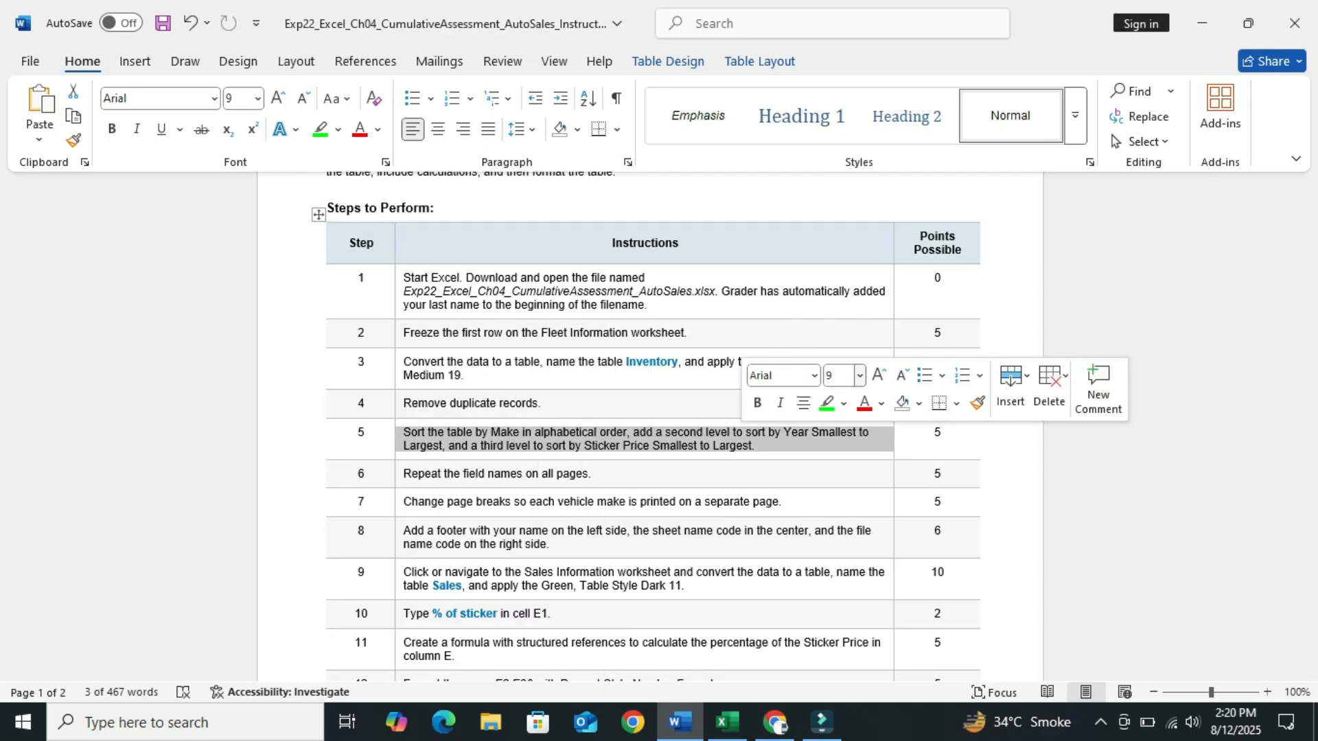
left_click(829, 375)
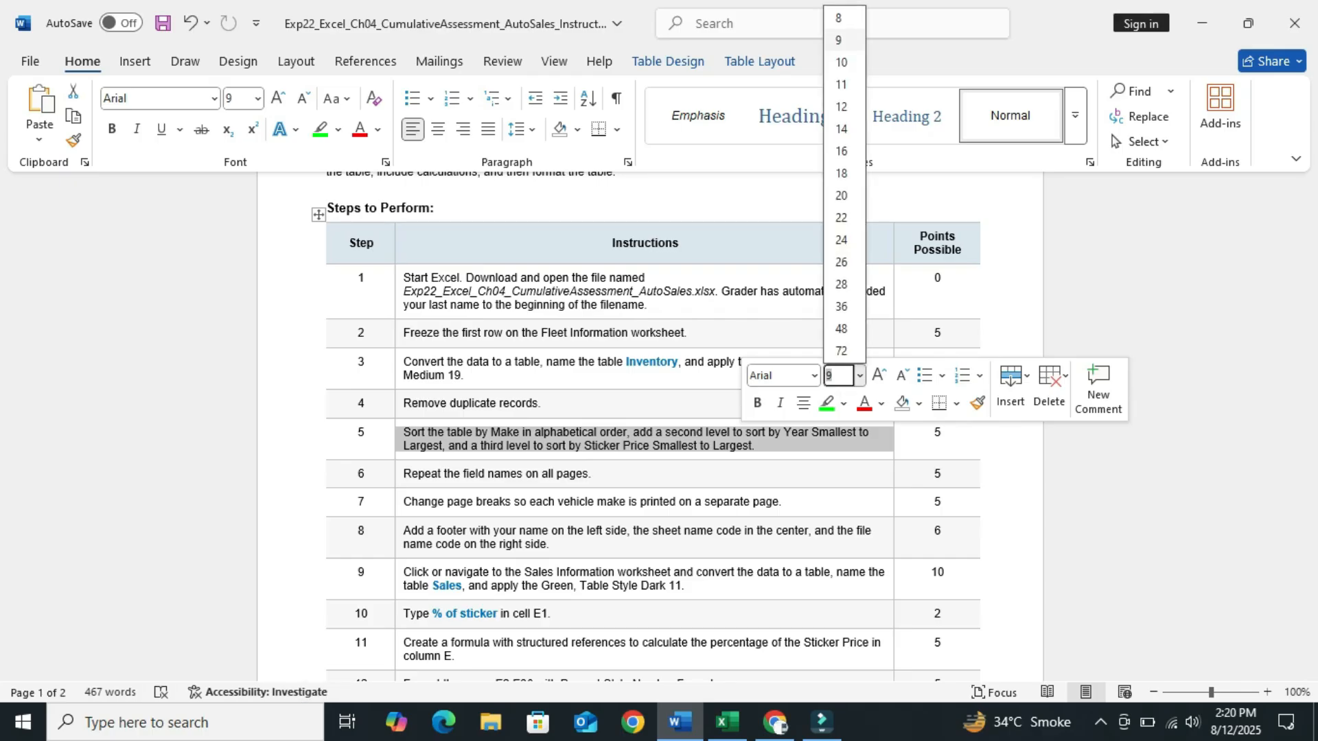
left_click(841, 128)
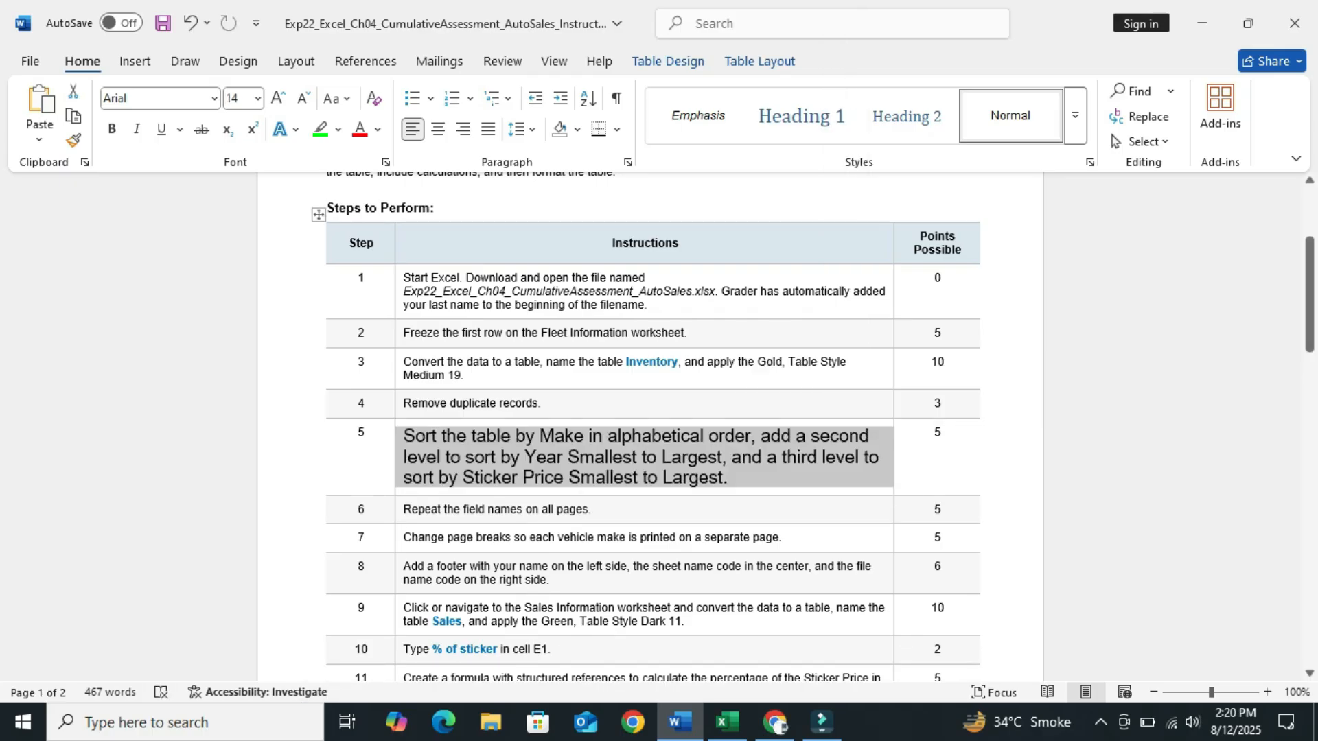
left_click(320, 129)
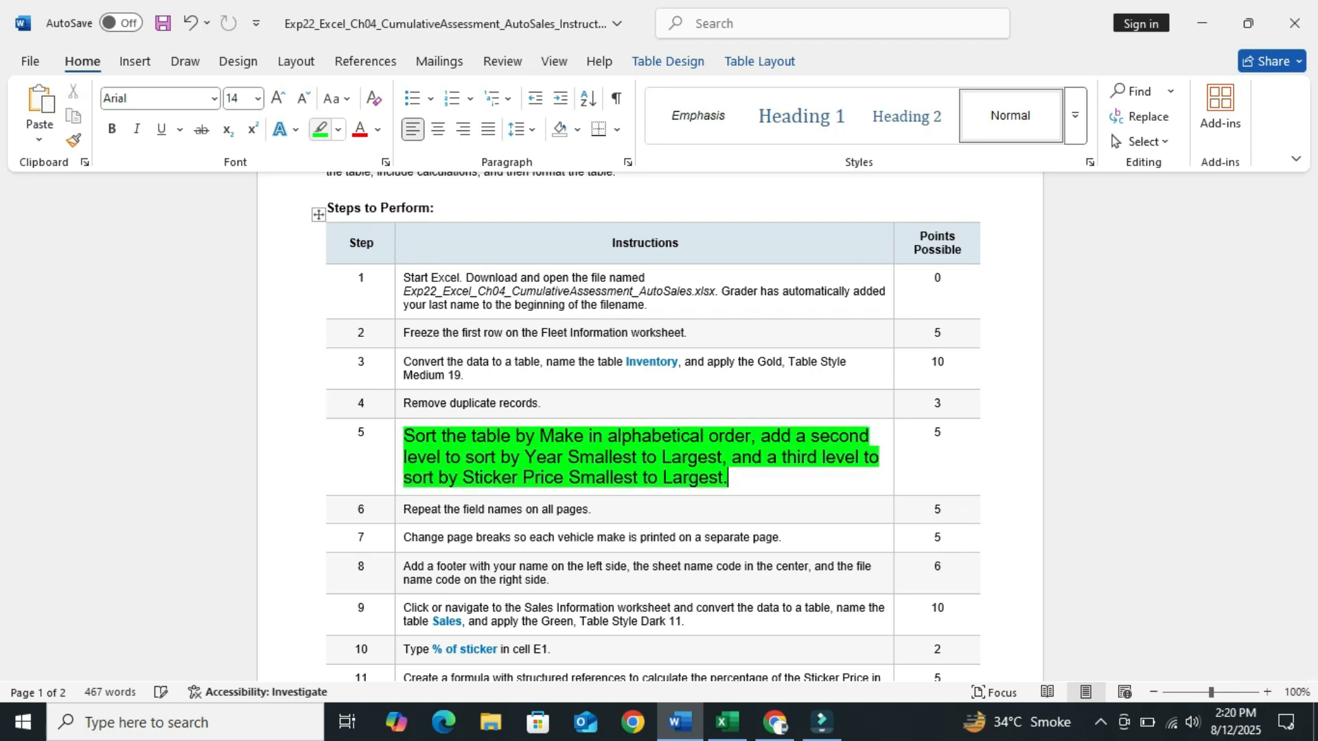
left_click(309, 368)
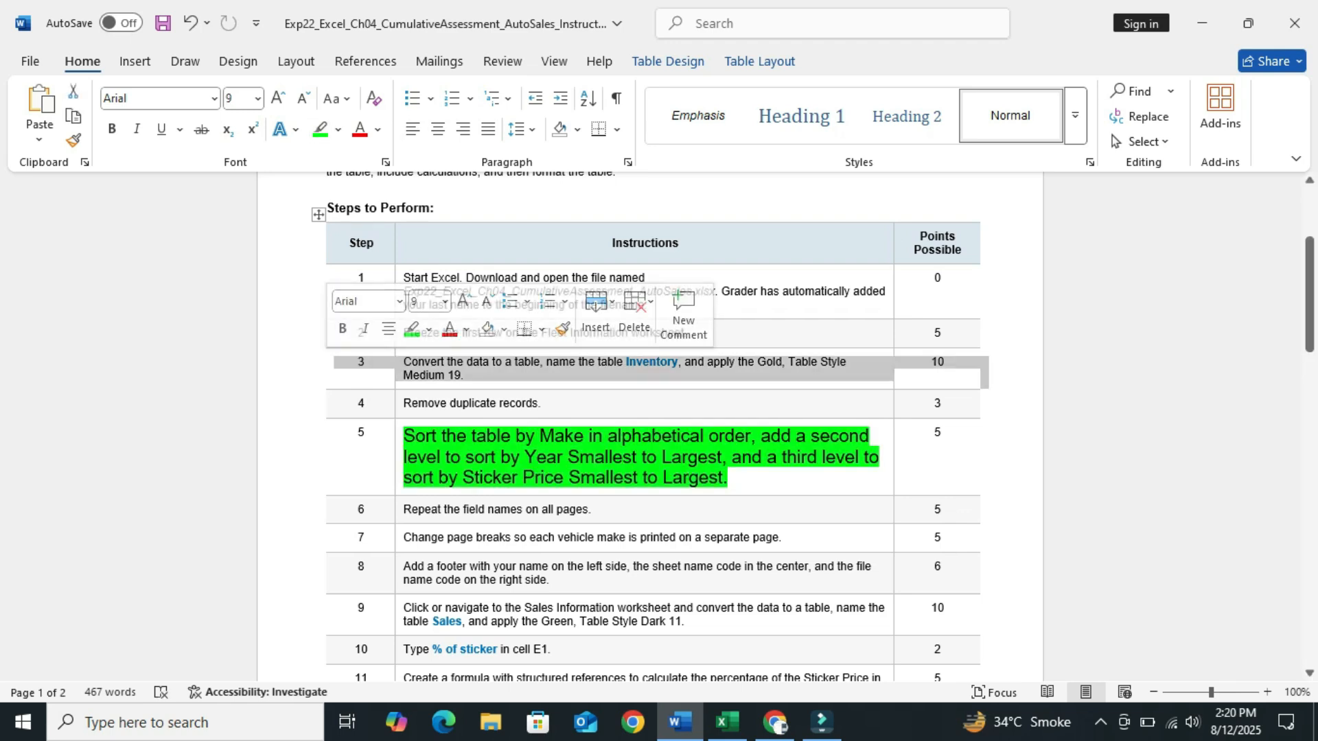
left_click(590, 376)
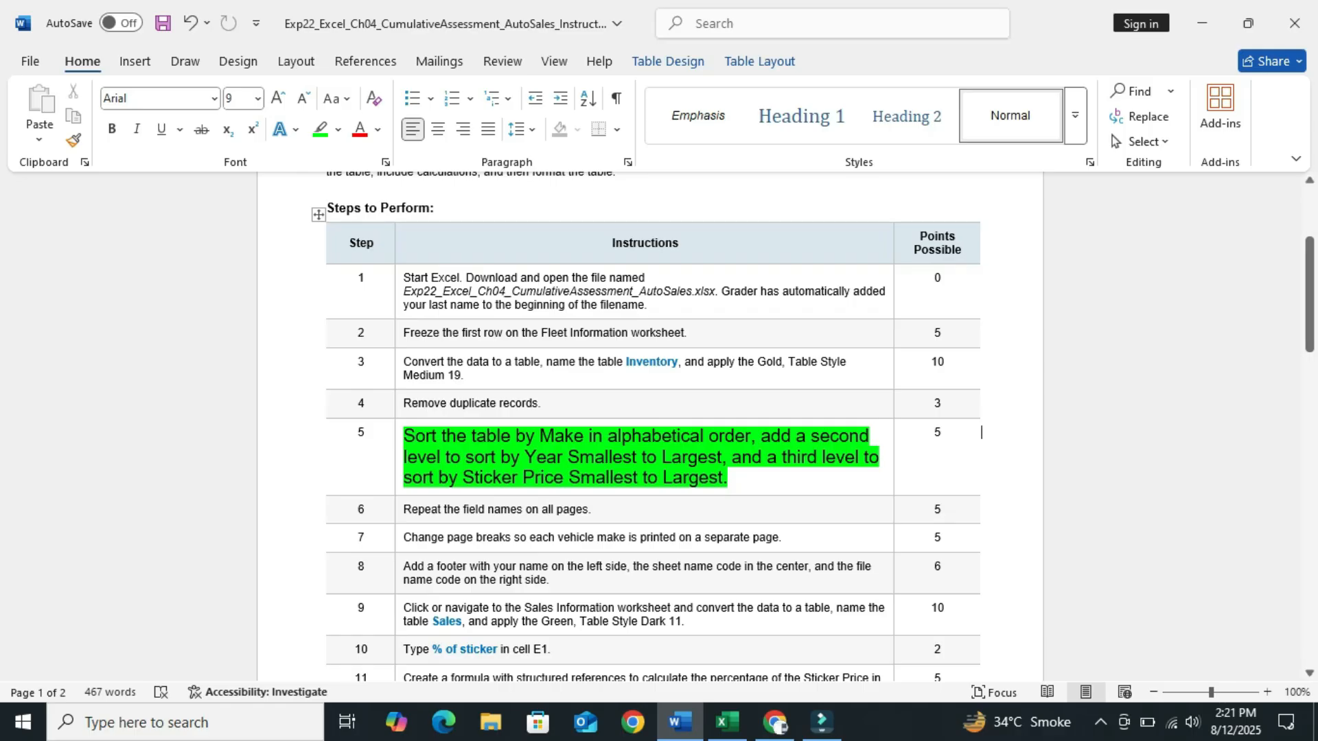
- Switch to the Excel workbook and start a custom sort of the Inventory table by Make, A to Z
left_click(728, 722)
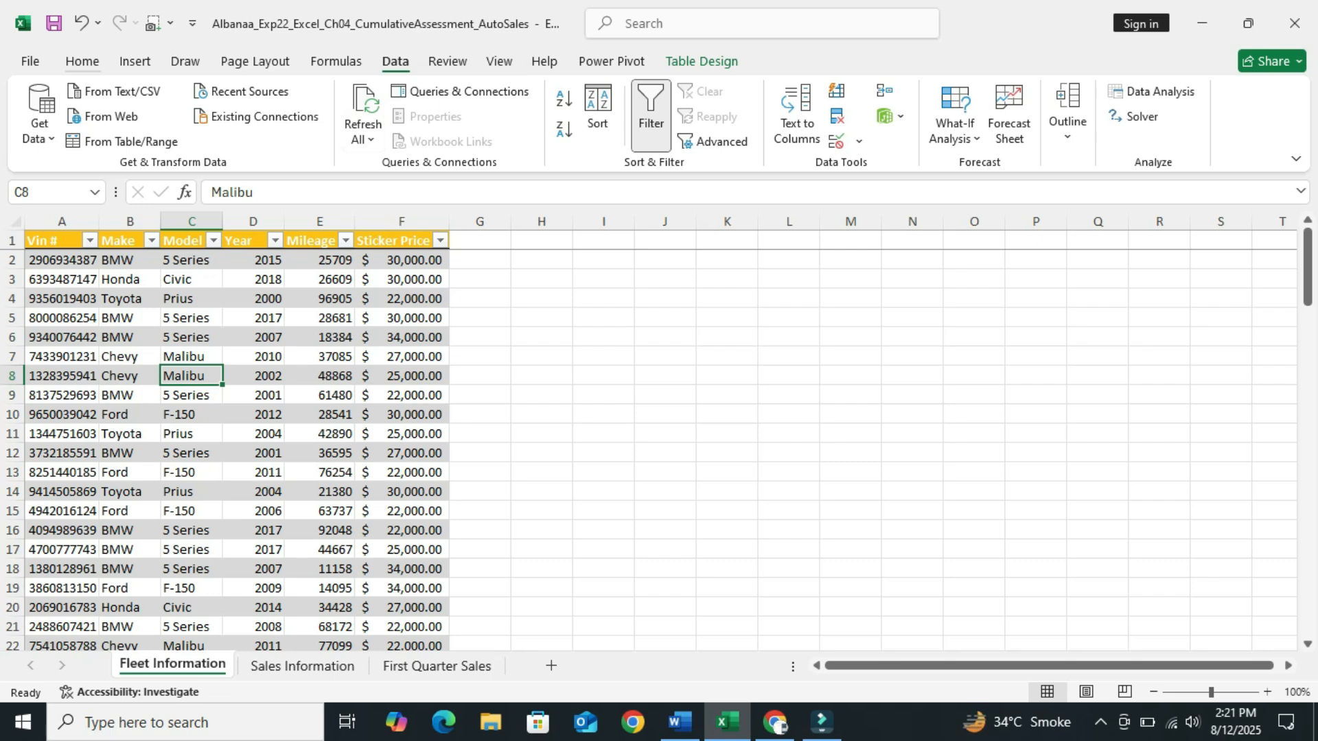
left_click(82, 61)
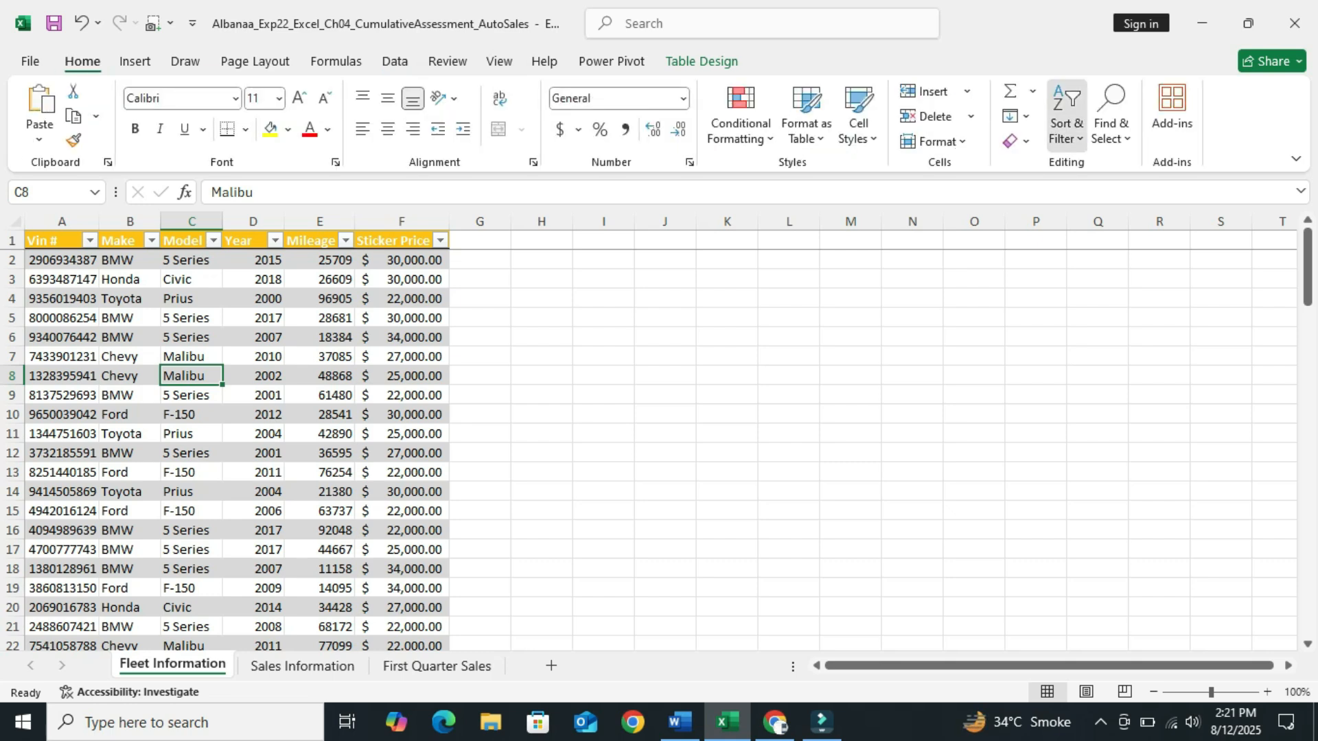
left_click(1066, 113)
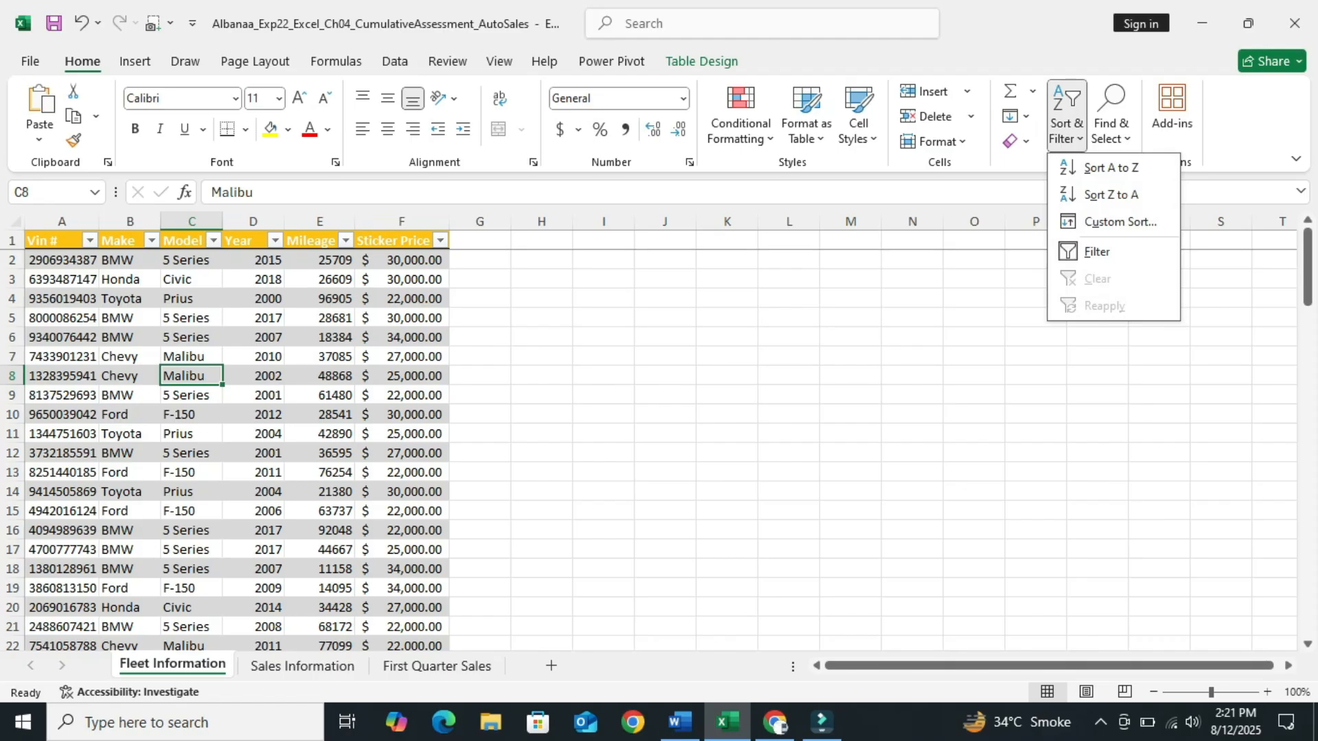
left_click(1120, 223)
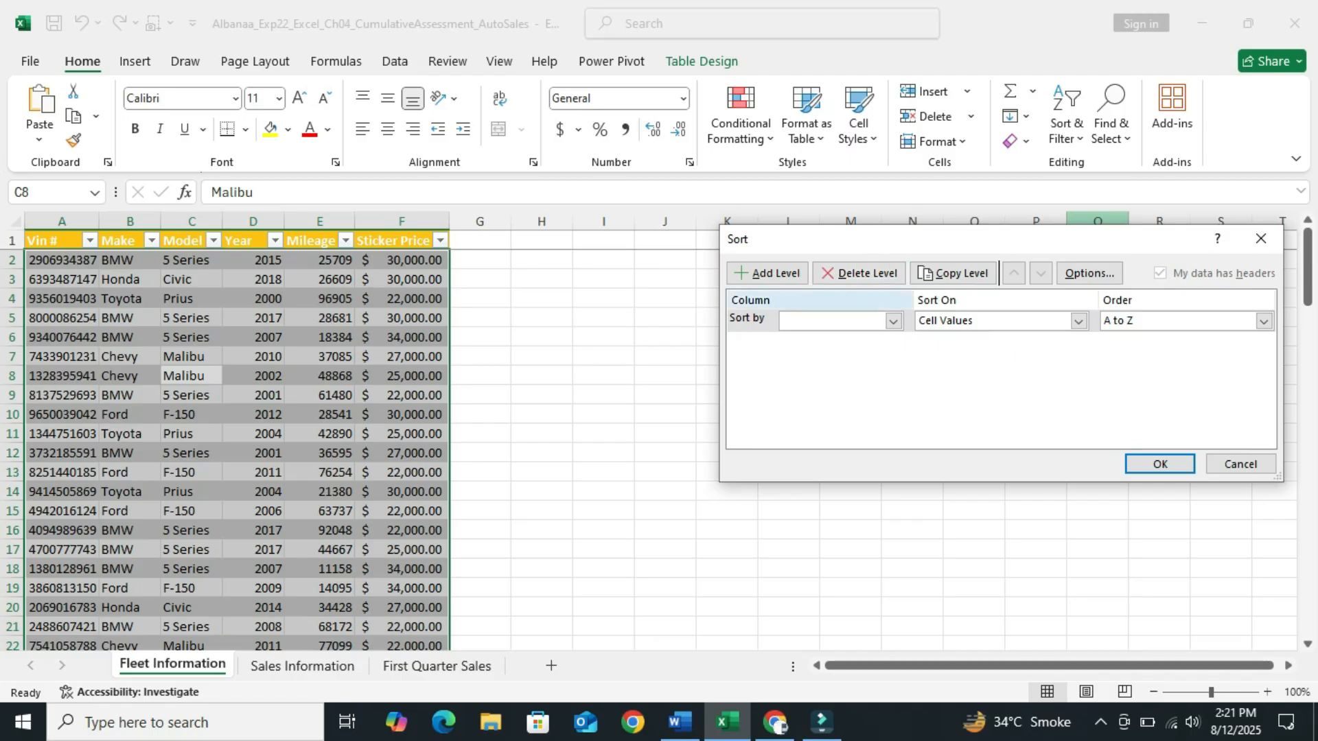
left_click(893, 320)
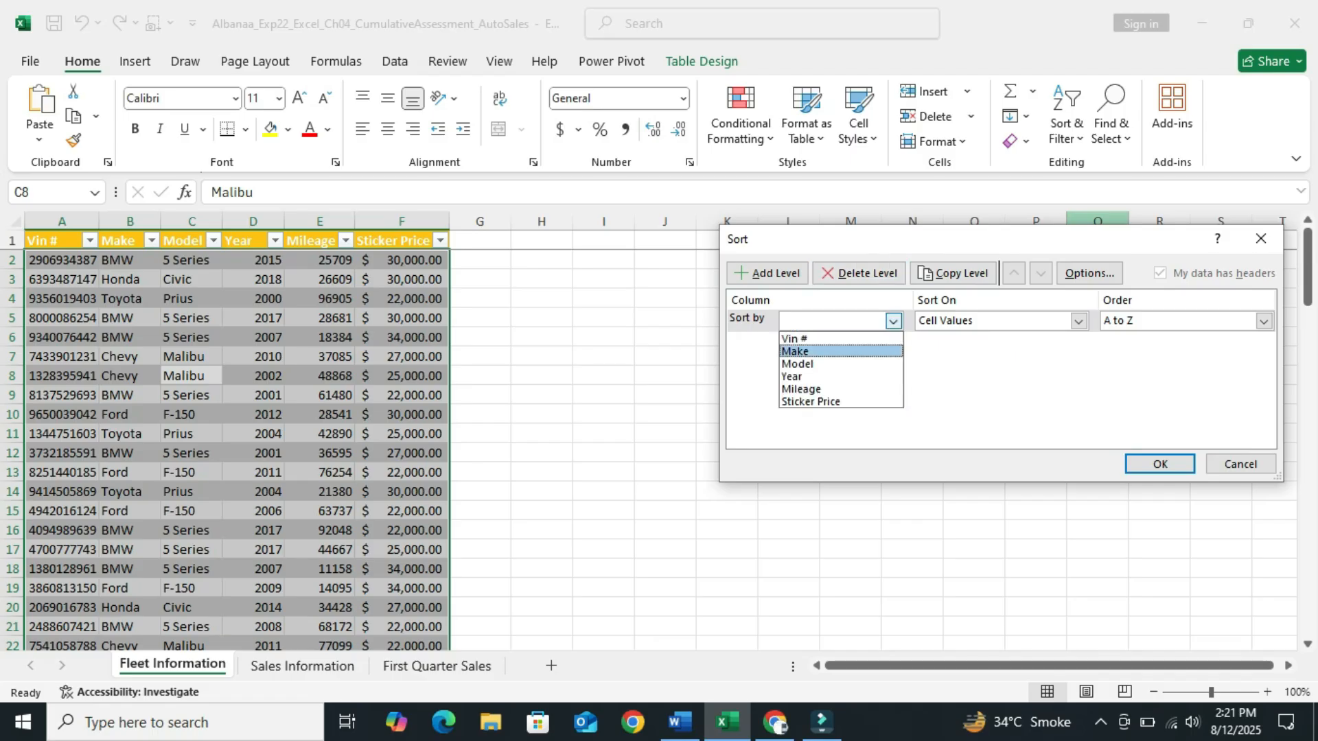
left_click(841, 351)
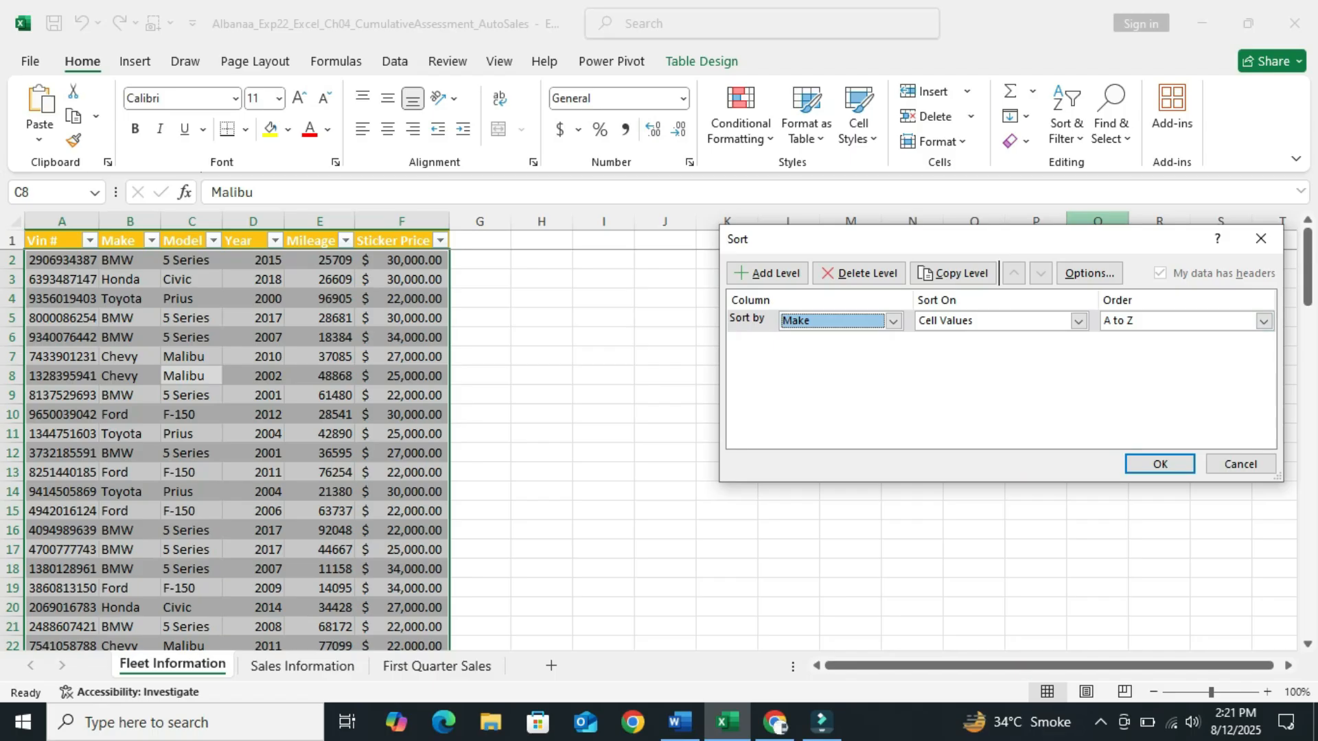
left_click(1263, 321)
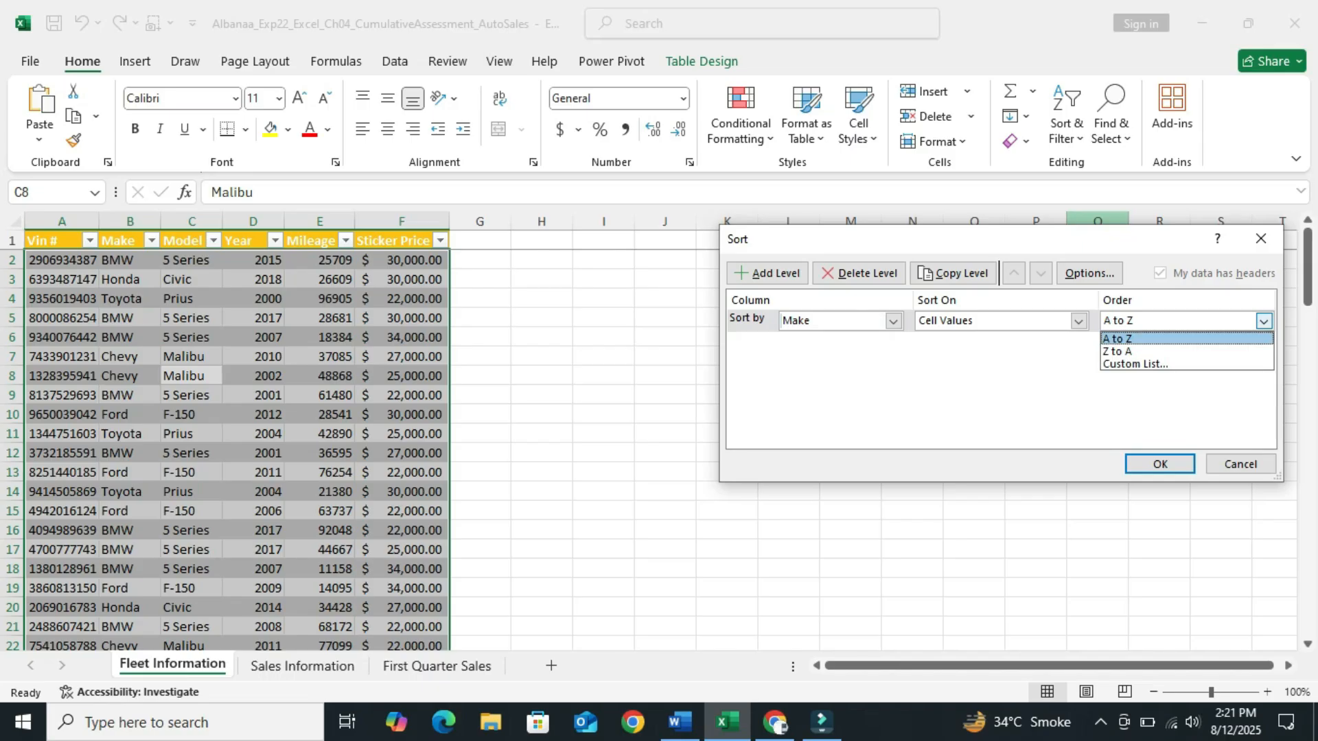
left_click(1166, 340)
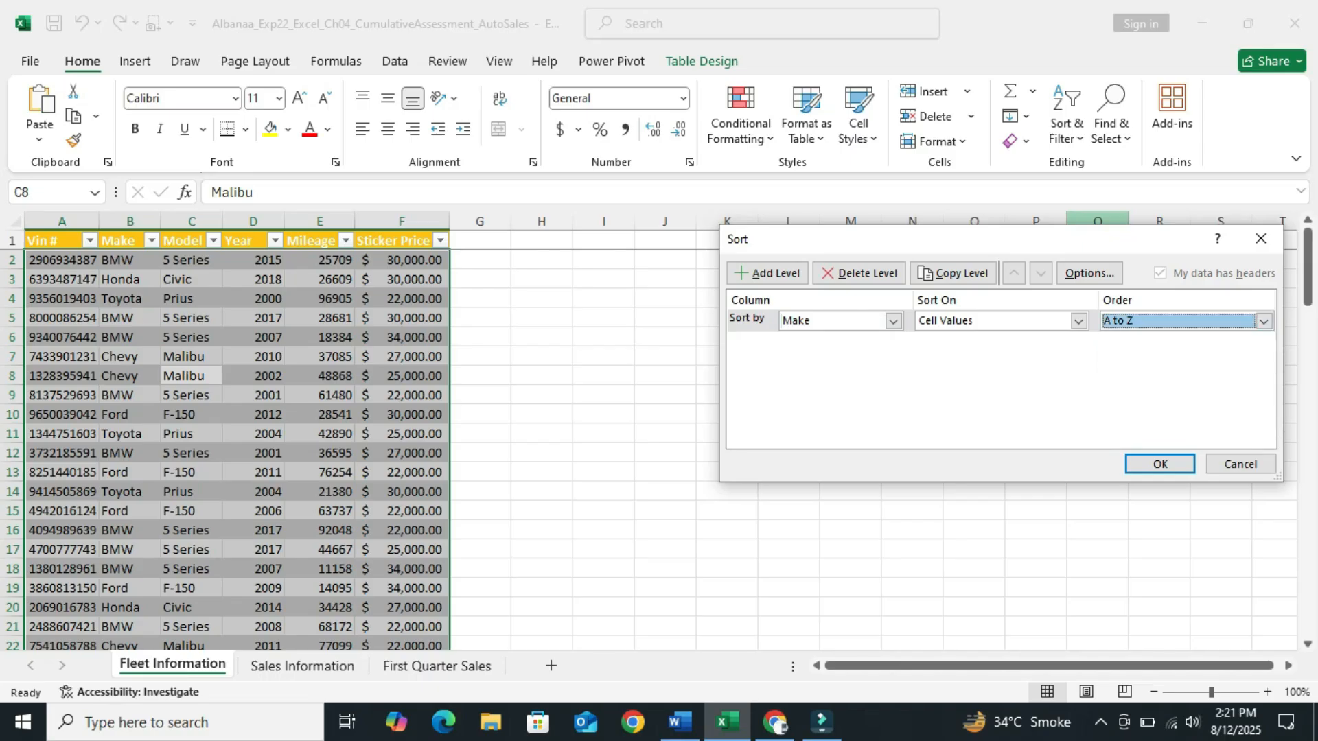
- Switch to the Word instructions and highlight "add a second level to sort by Year Smallest to Largest" in step 5 in turquoise
left_click(680, 722)
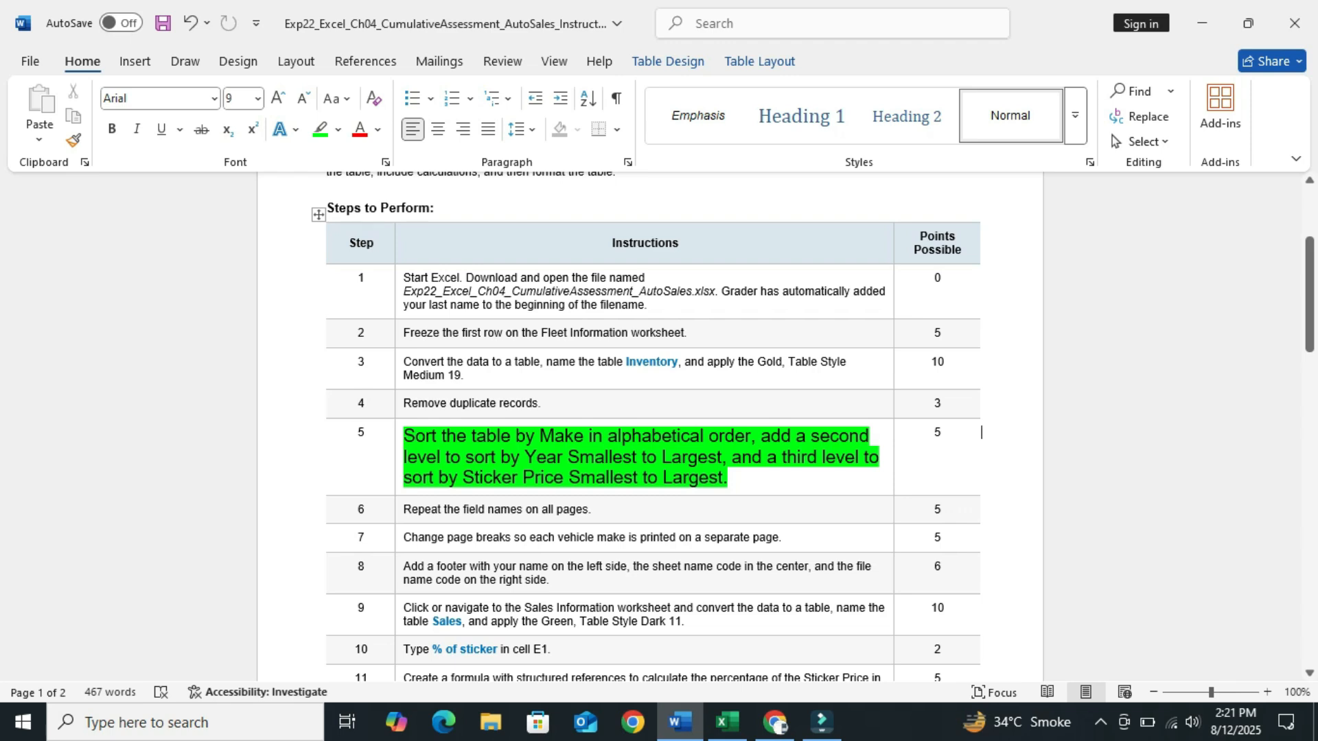
left_click_drag(760, 436, 731, 458)
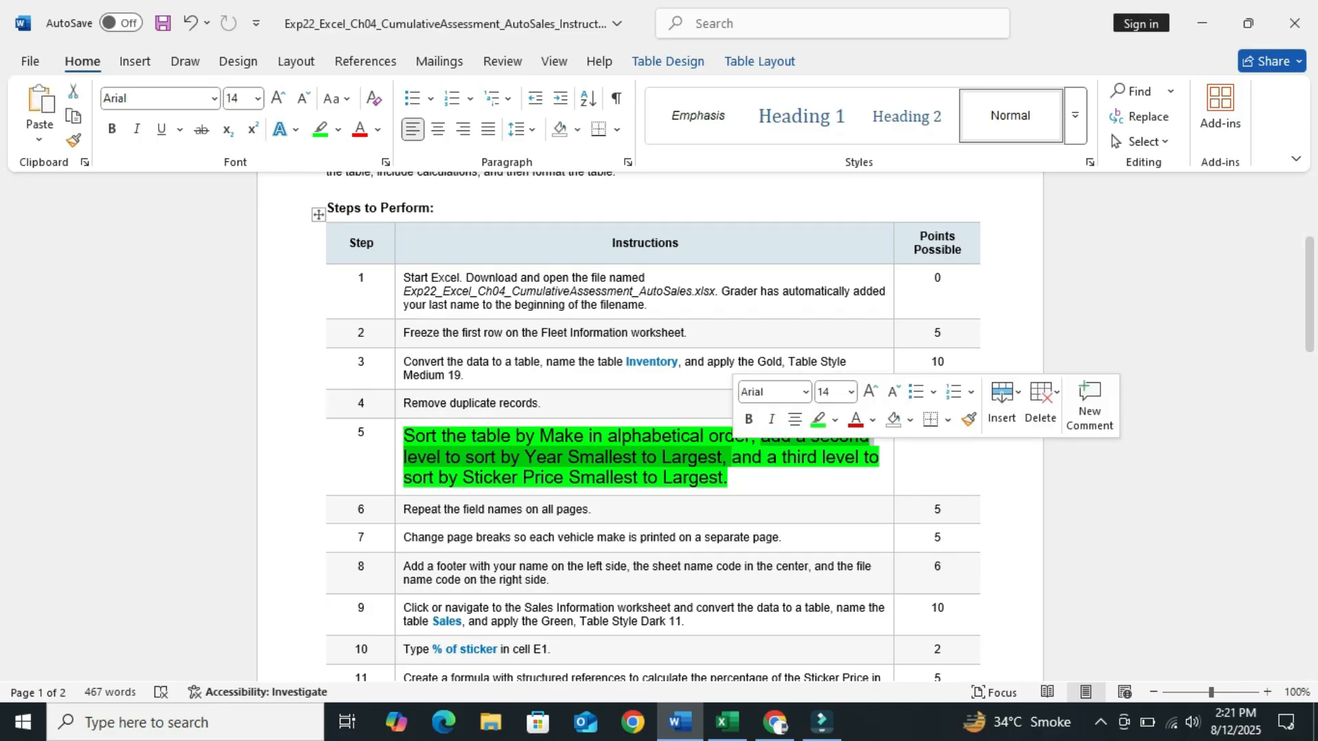
left_click(834, 419)
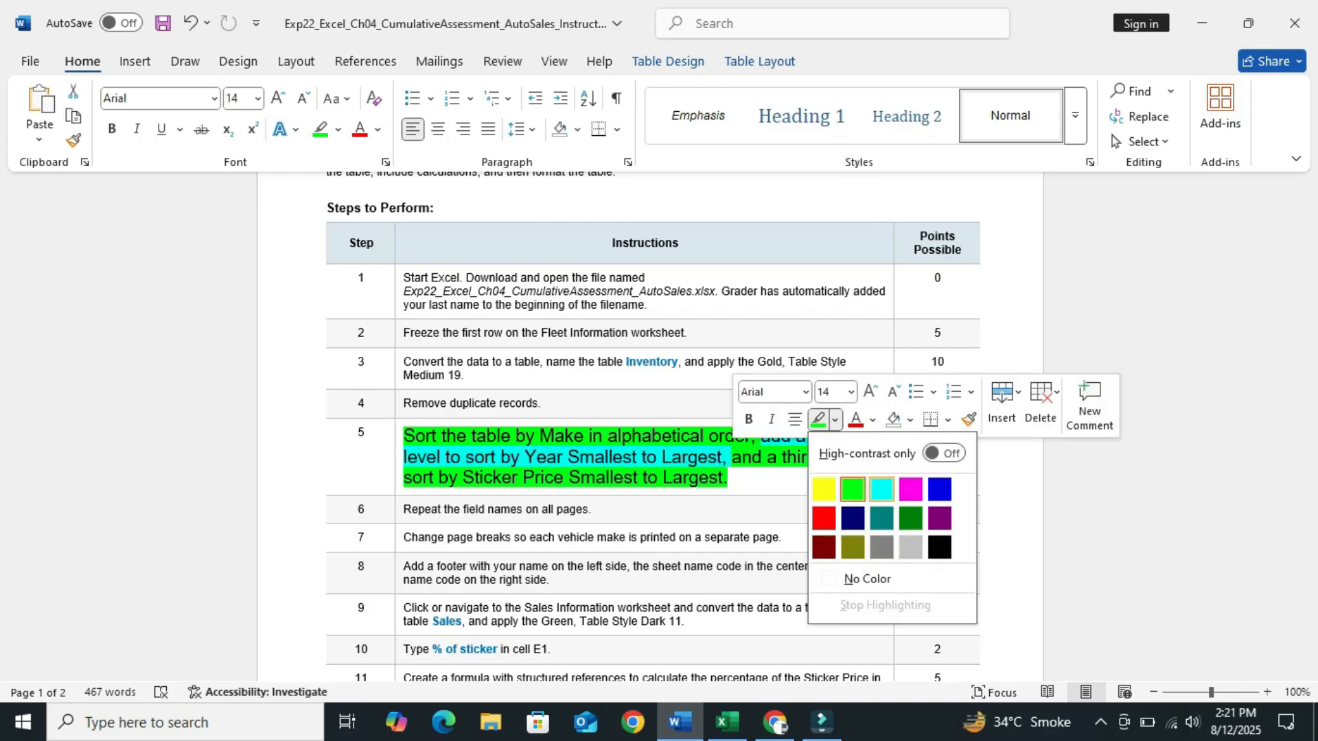
left_click(882, 488)
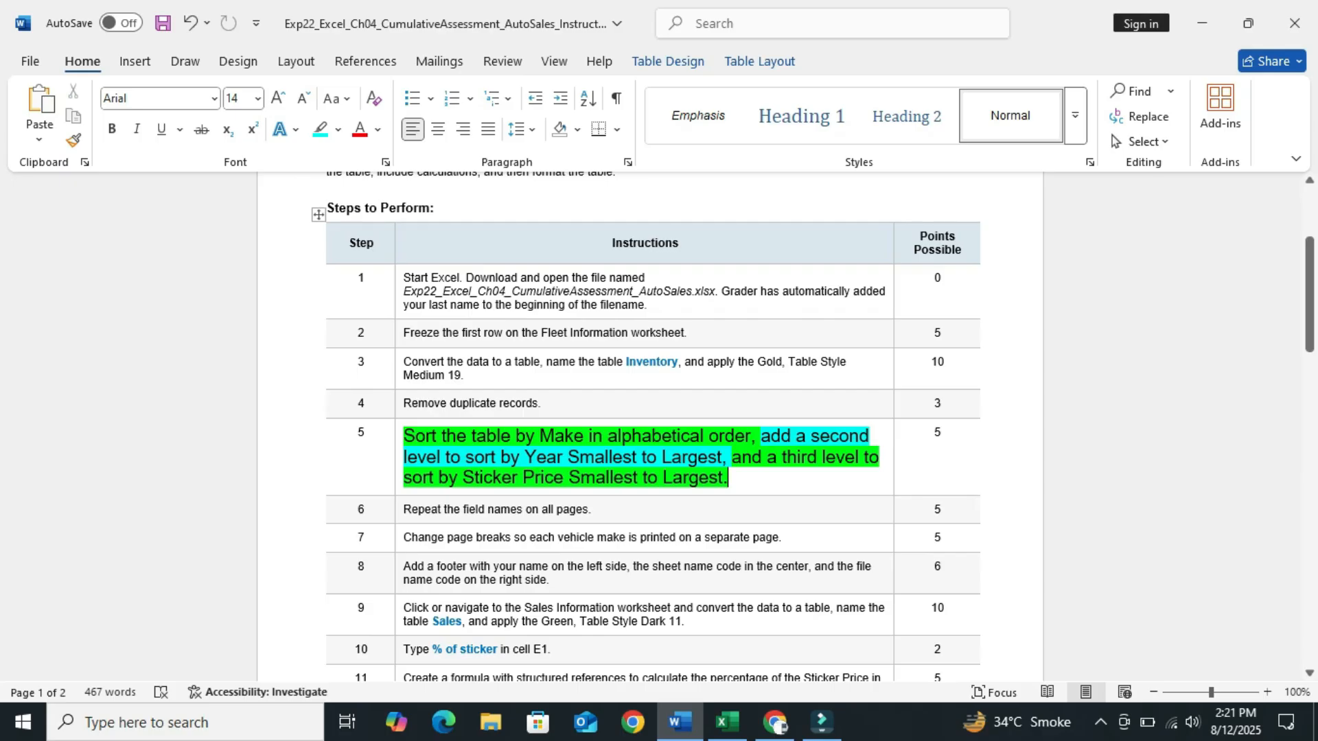
- Switch to the Excel workbook and add a second sort level by Year, Smallest to Largest
left_click(726, 722)
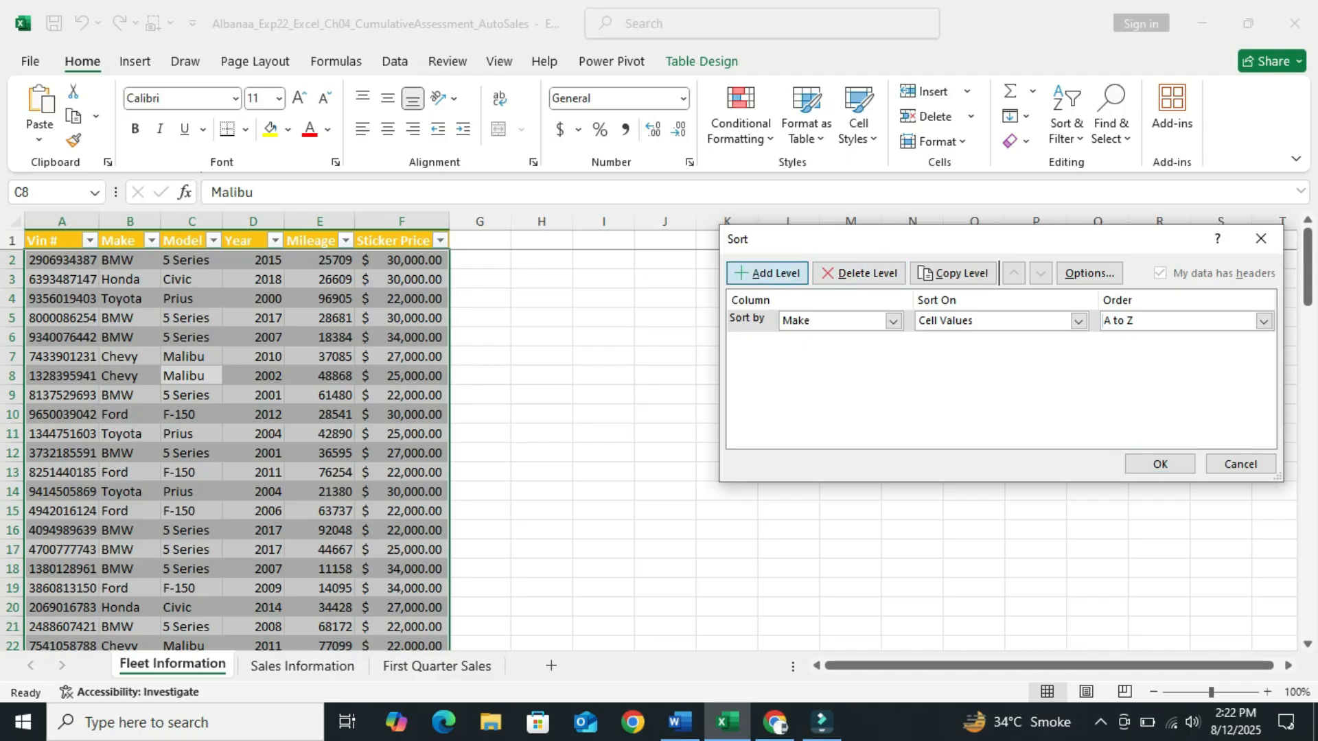
left_click(767, 273)
left_click(892, 342)
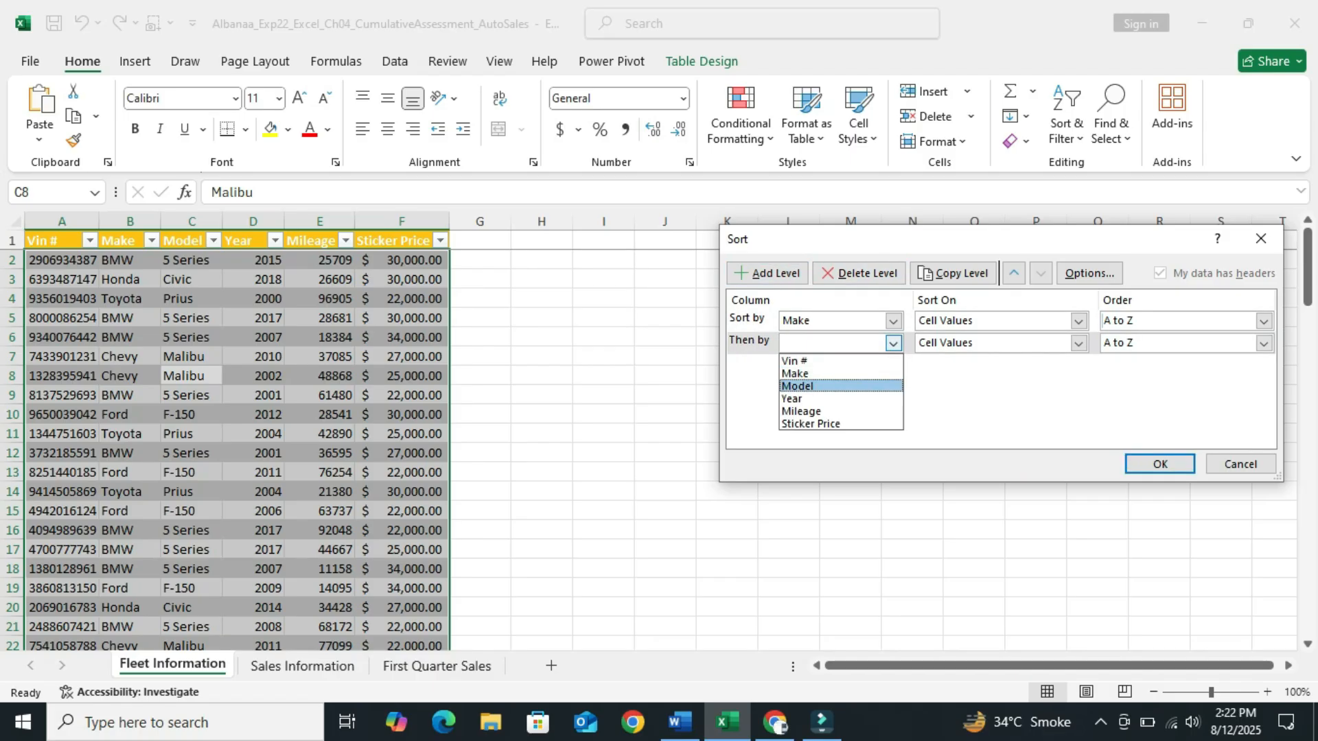
left_click(803, 399)
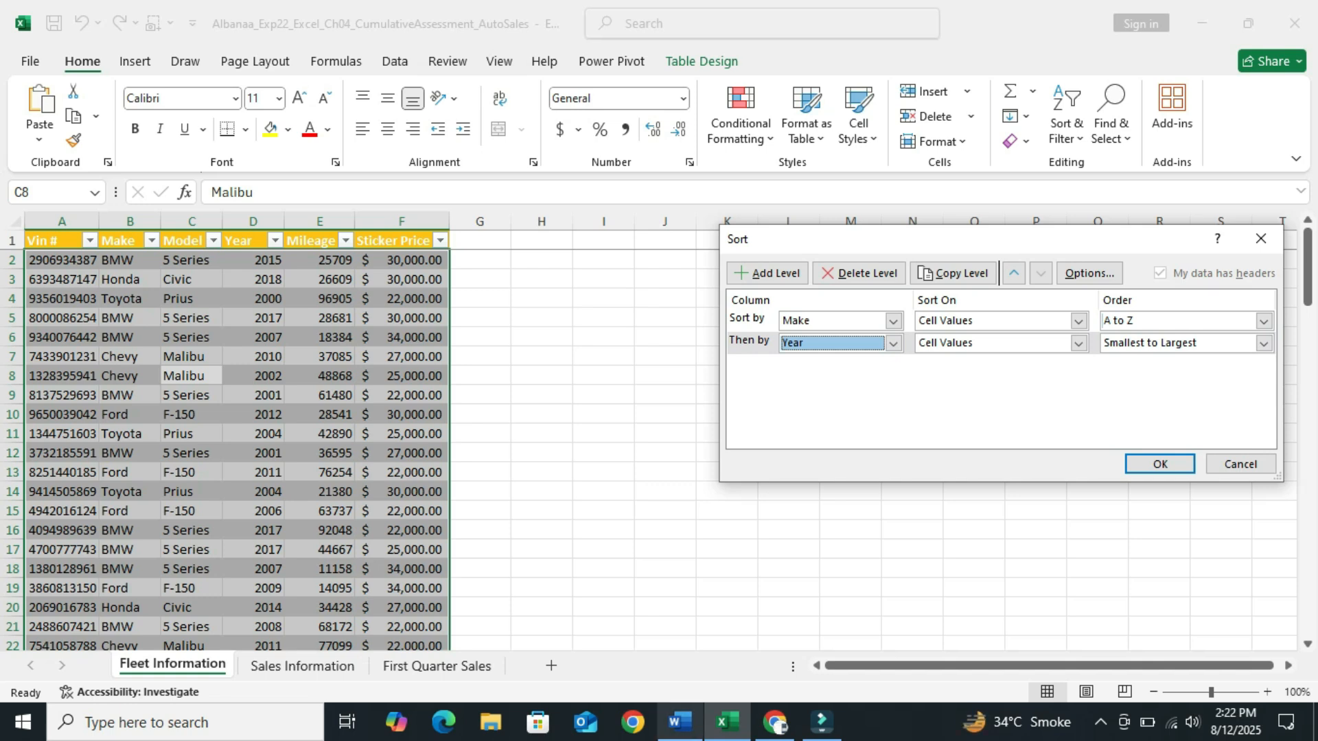
- Switch to the Word instructions and highlight "a third level to sort by Sticker Price Smallest to Largest" in step 5 in turquoise
left_click(679, 722)
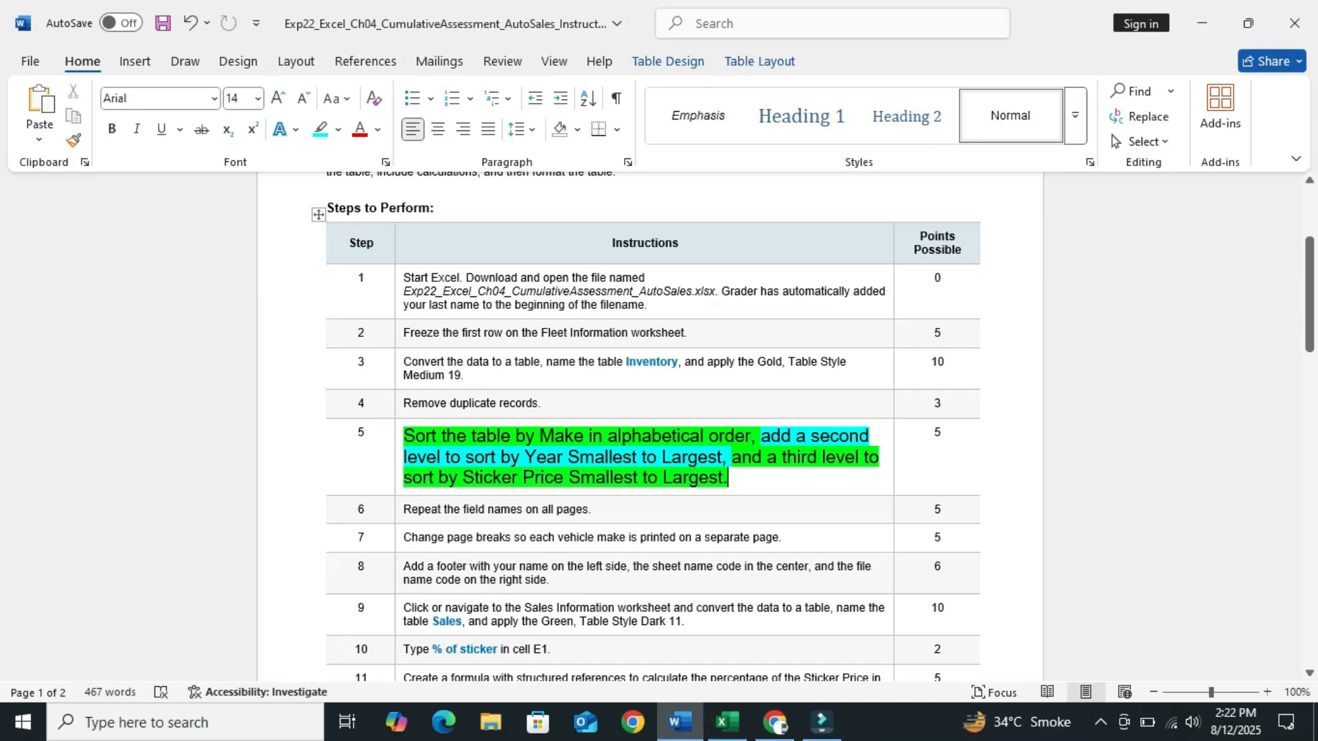
left_click_drag(767, 458, 773, 479)
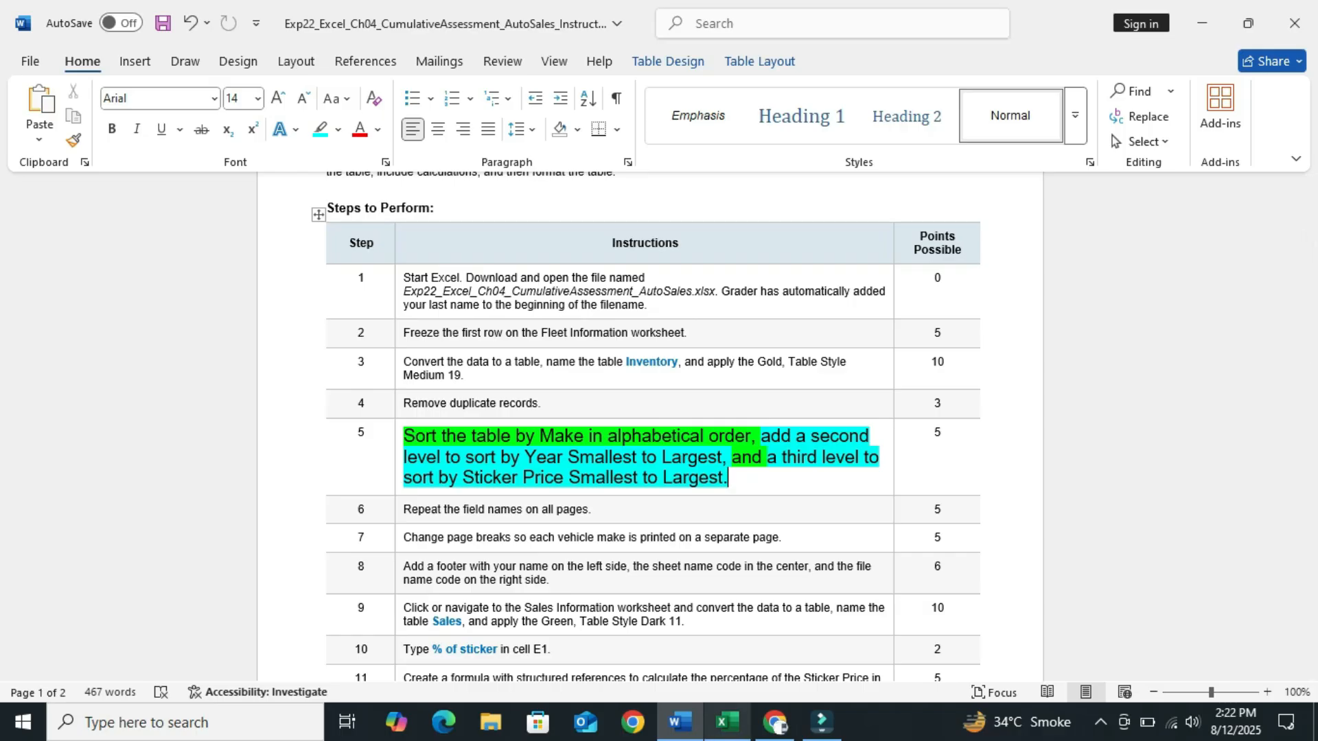
- Switch to the Excel workbook and add a third sort level by Sticker Price, Smallest to Largest
left_click(727, 722)
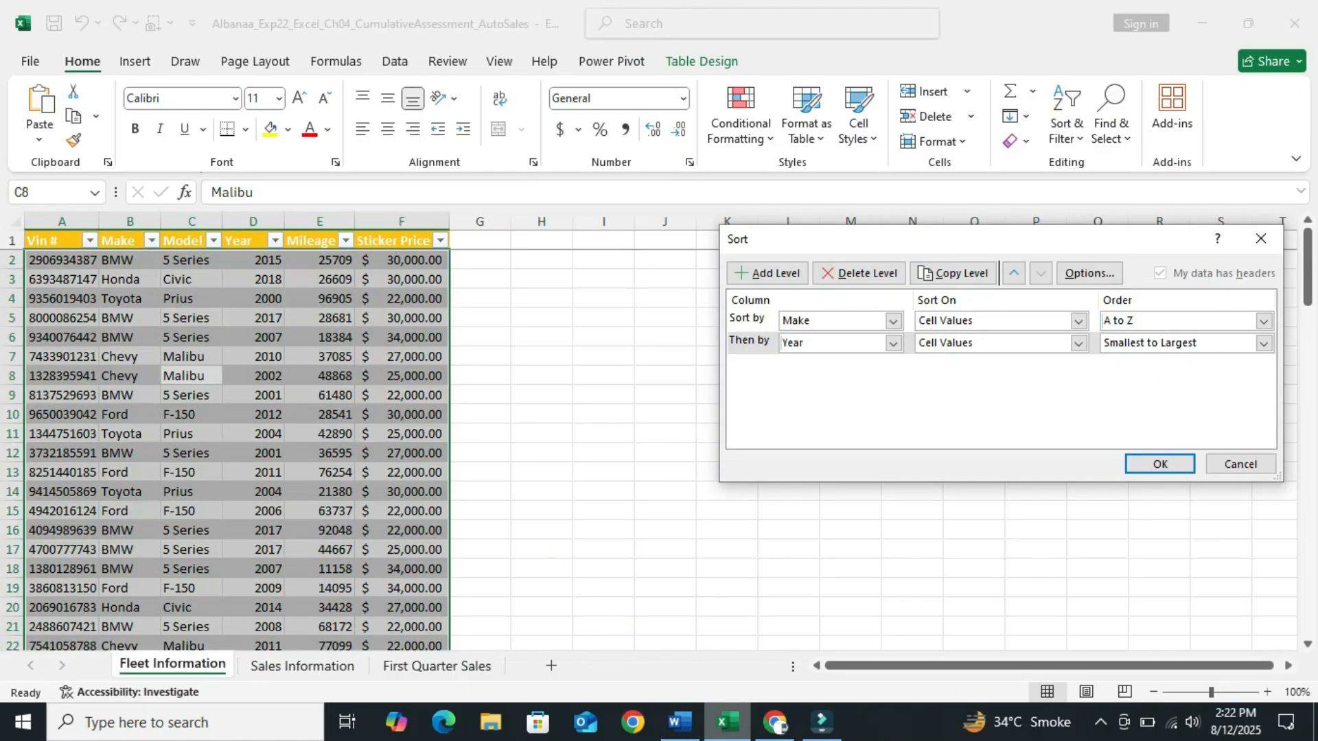
left_click(766, 274)
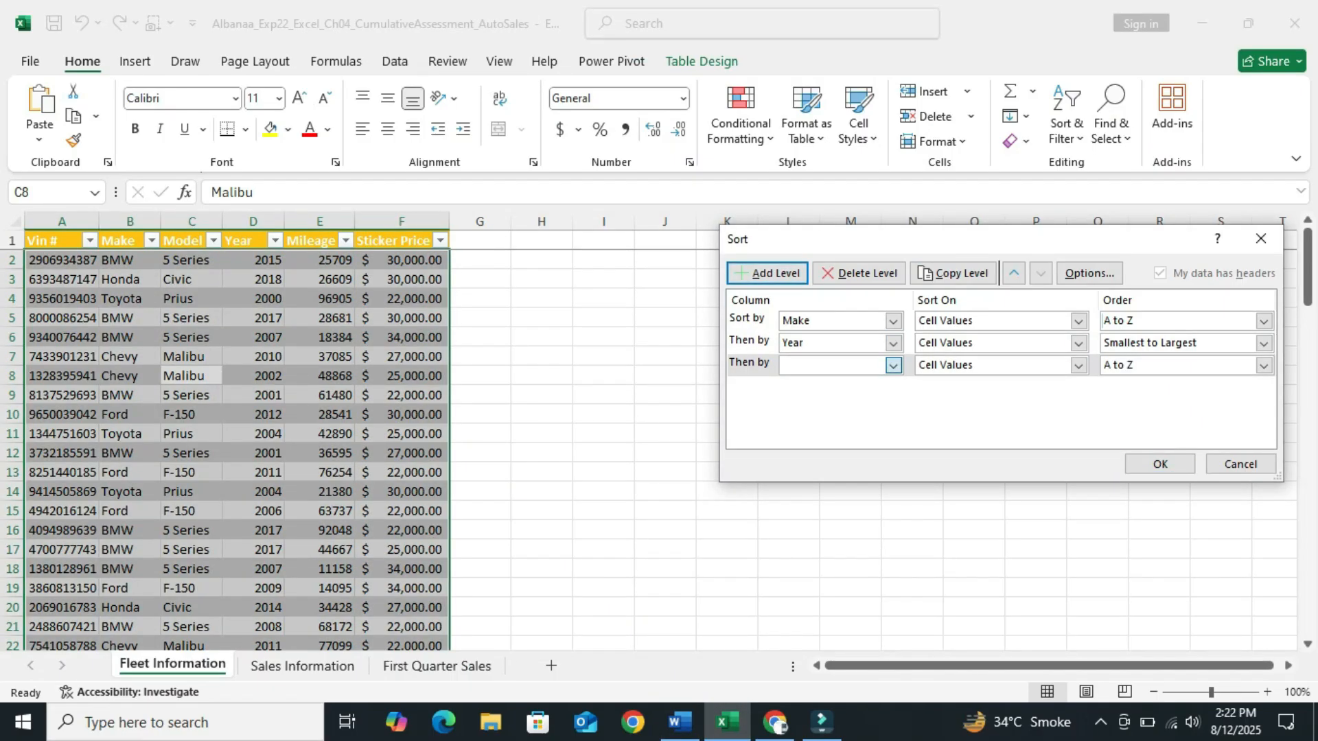
left_click(893, 365)
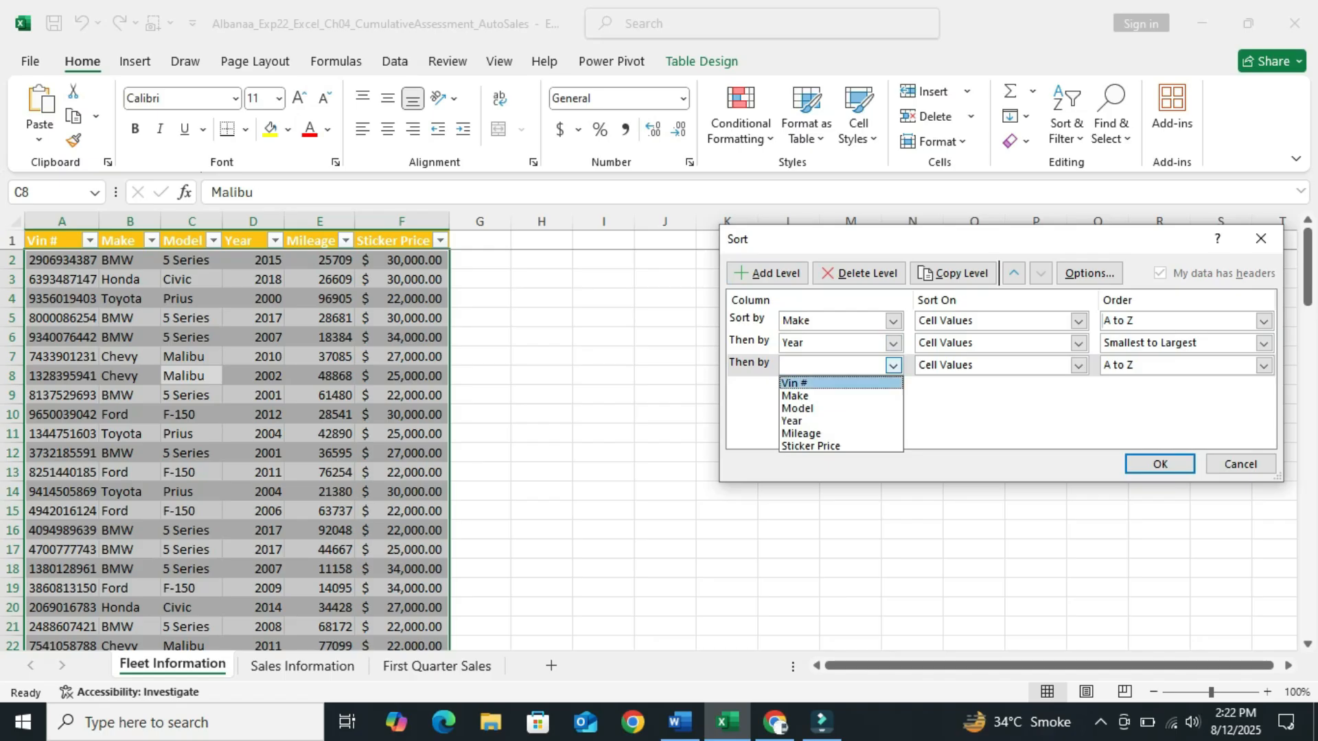
key("Return")
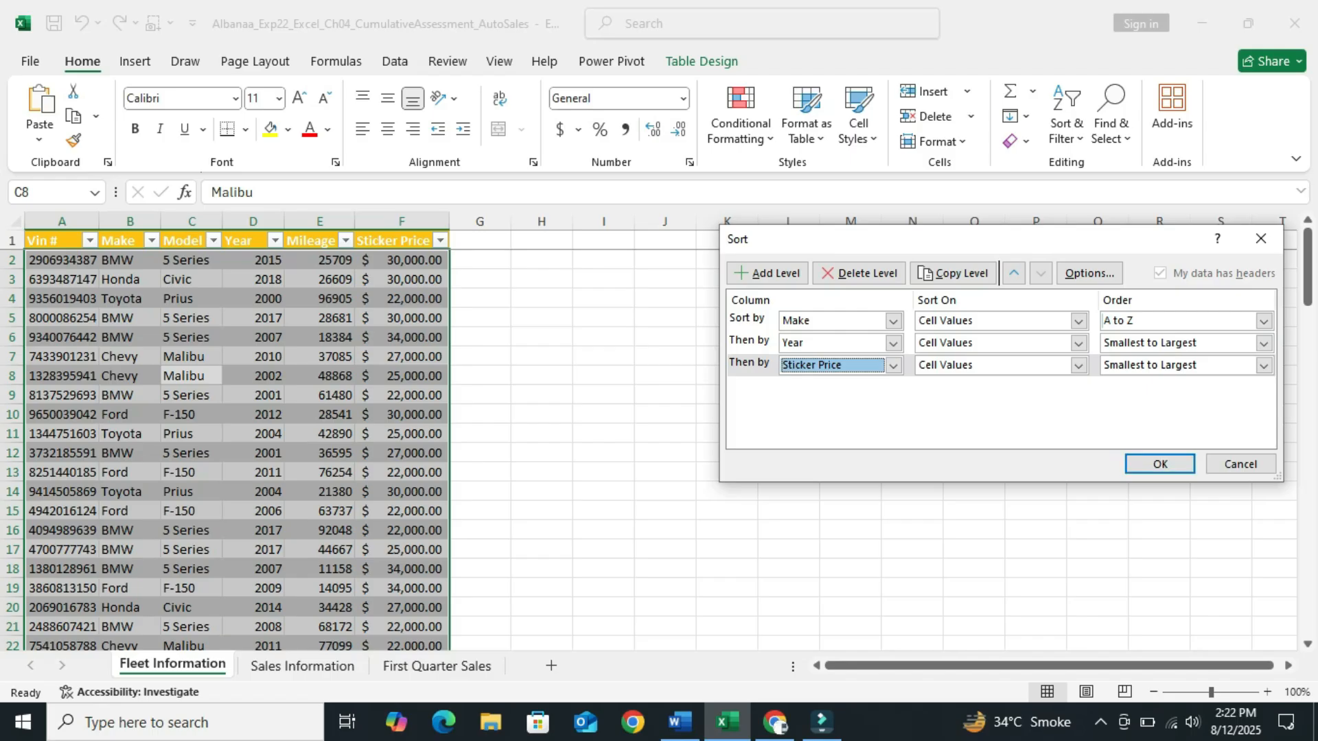
left_click(1264, 365)
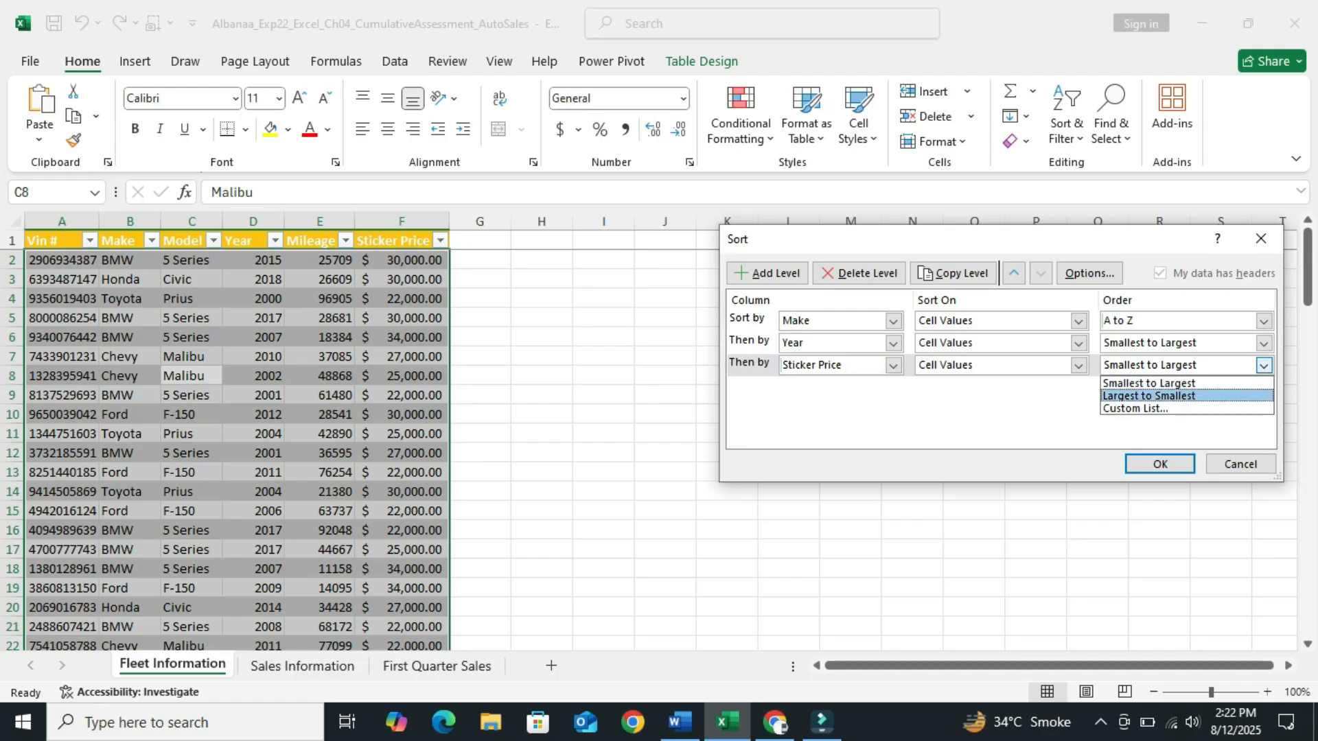
left_click(1149, 396)
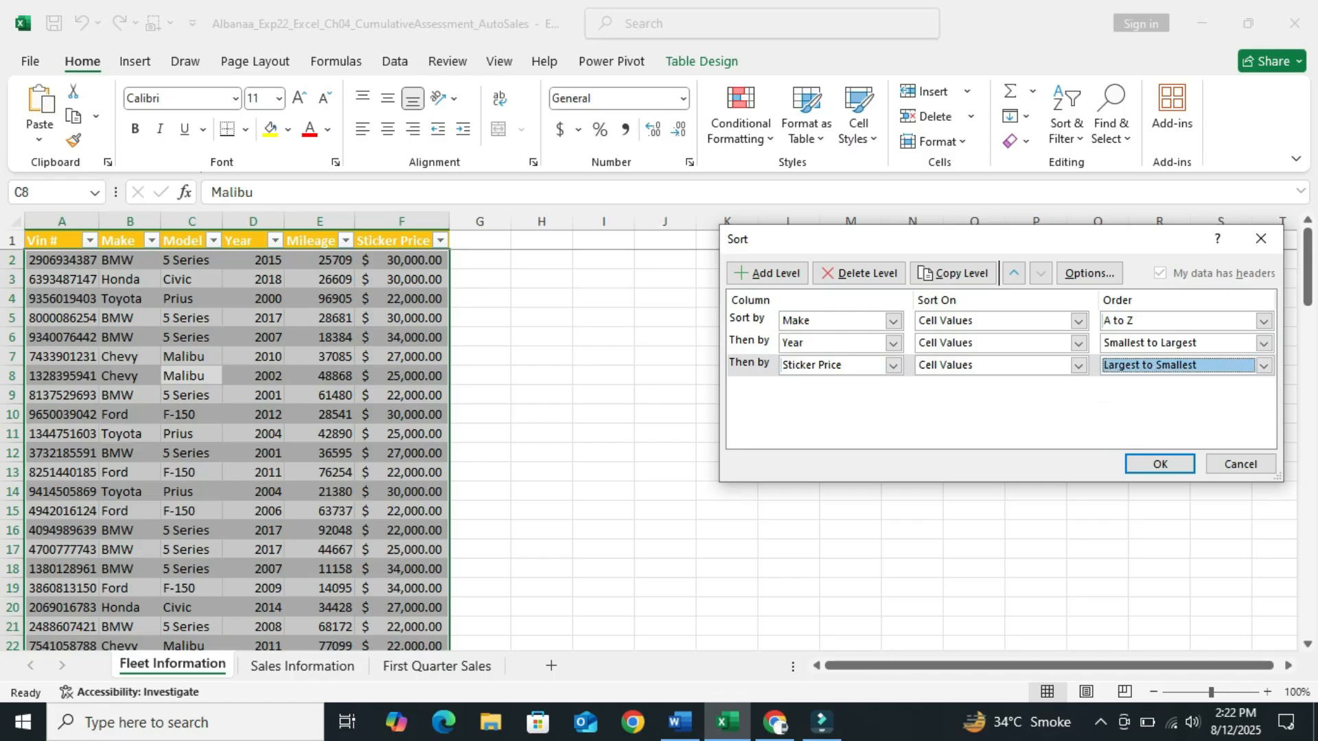
left_click(680, 723)
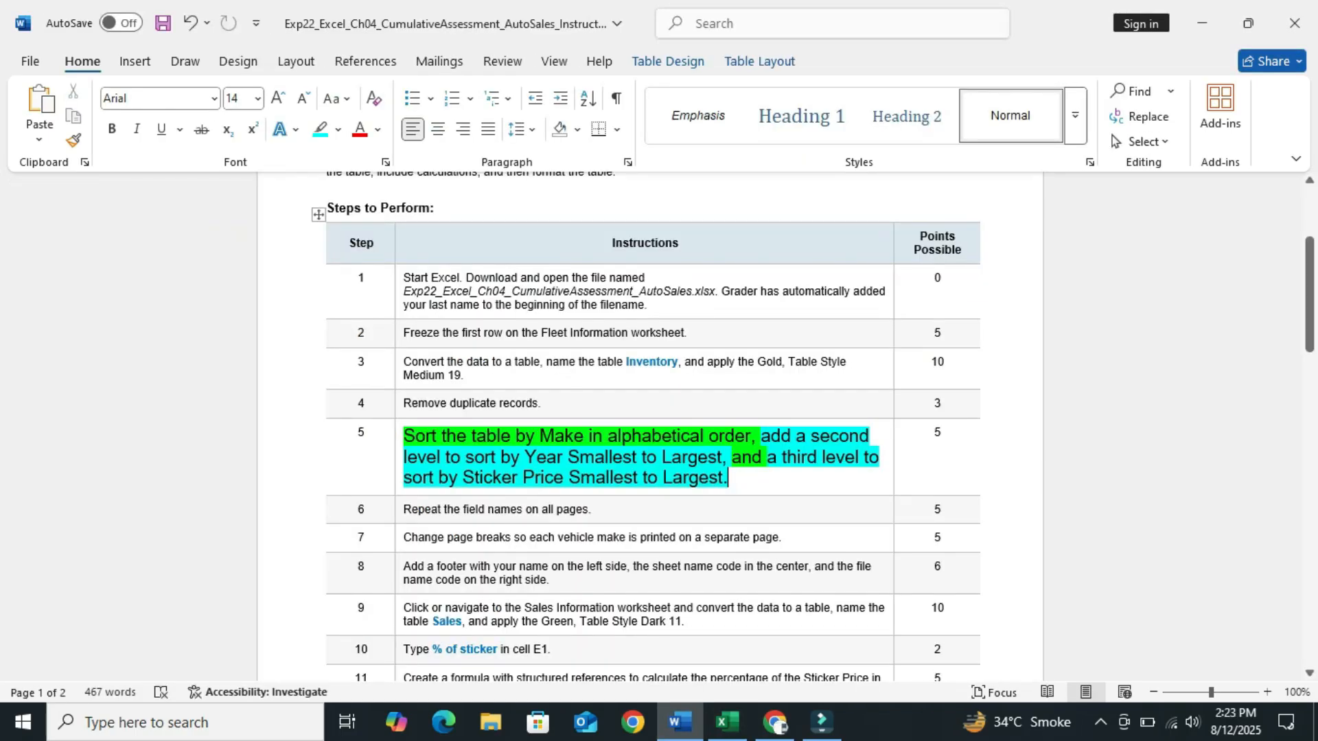
left_click(727, 722)
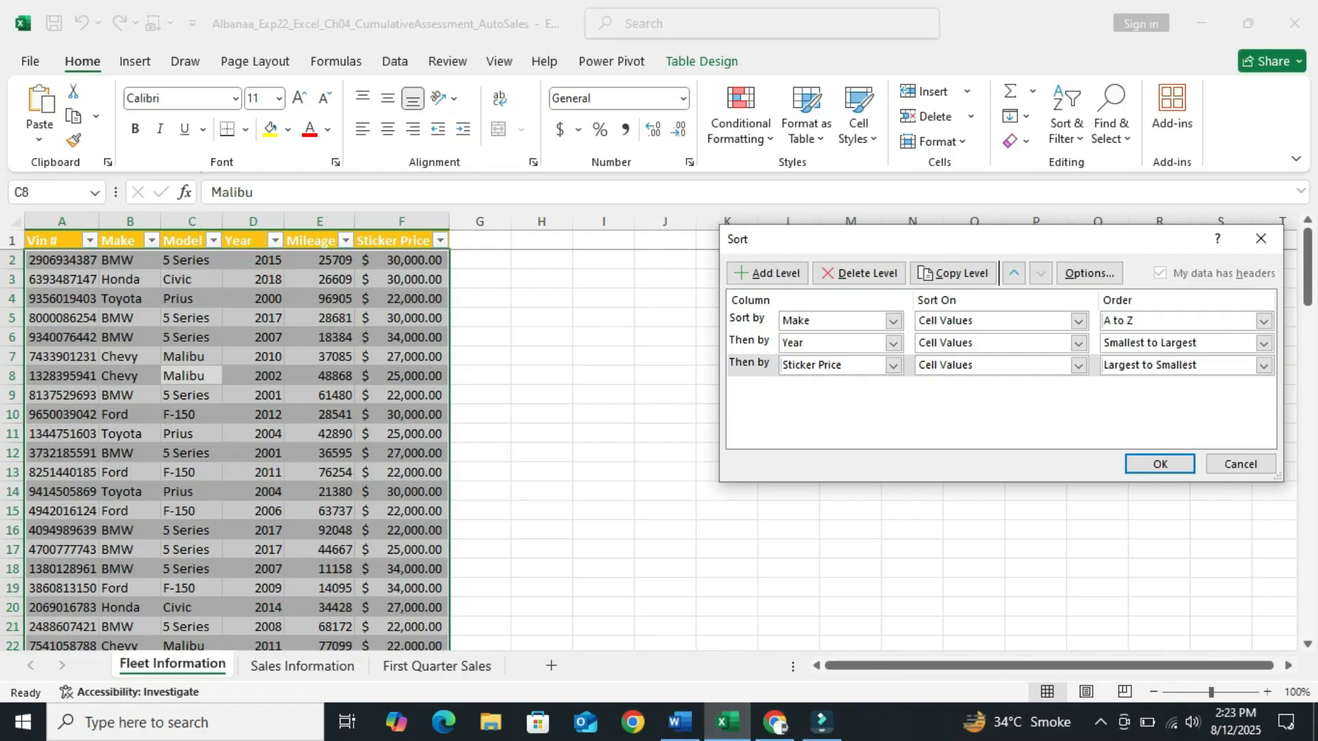
left_click(1264, 366)
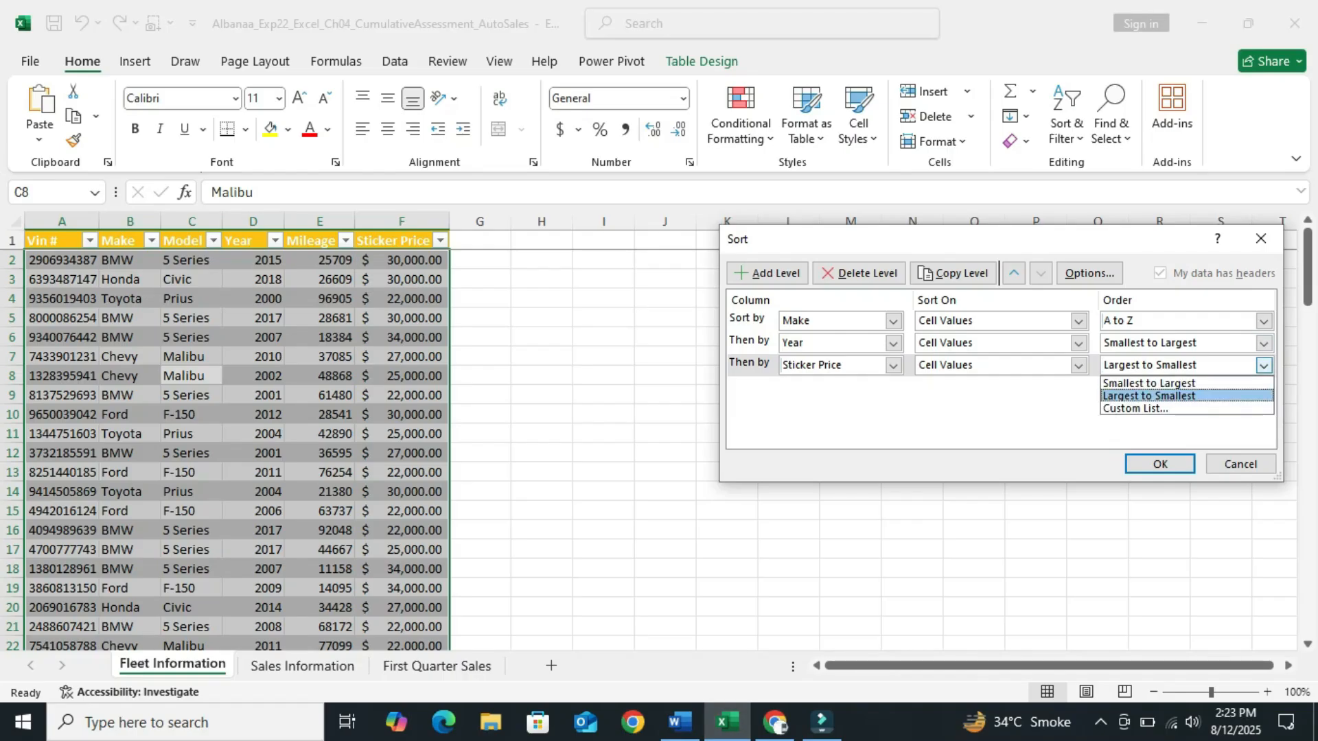
left_click(1150, 383)
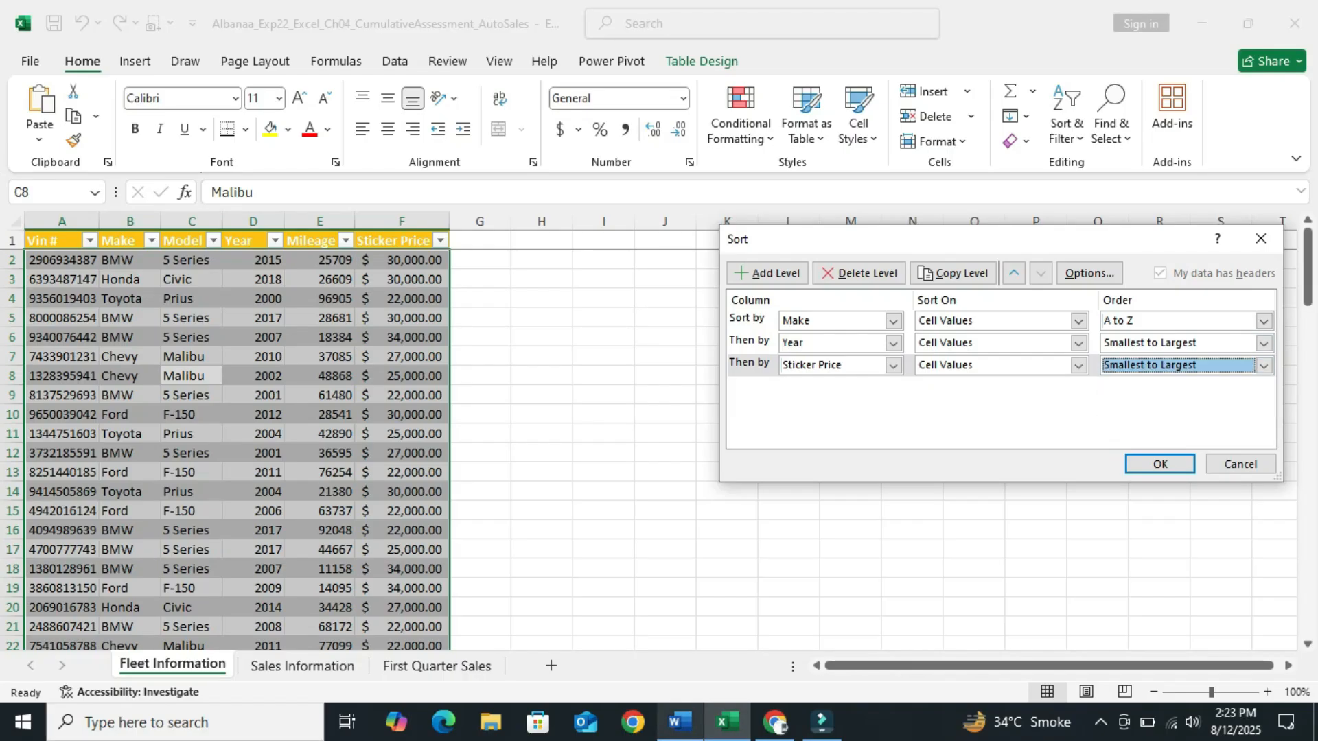
- Check step 5 in the Word instructions against the sort levels, and apply the three-level sort to the Inventory table in Excel
left_click(680, 723)
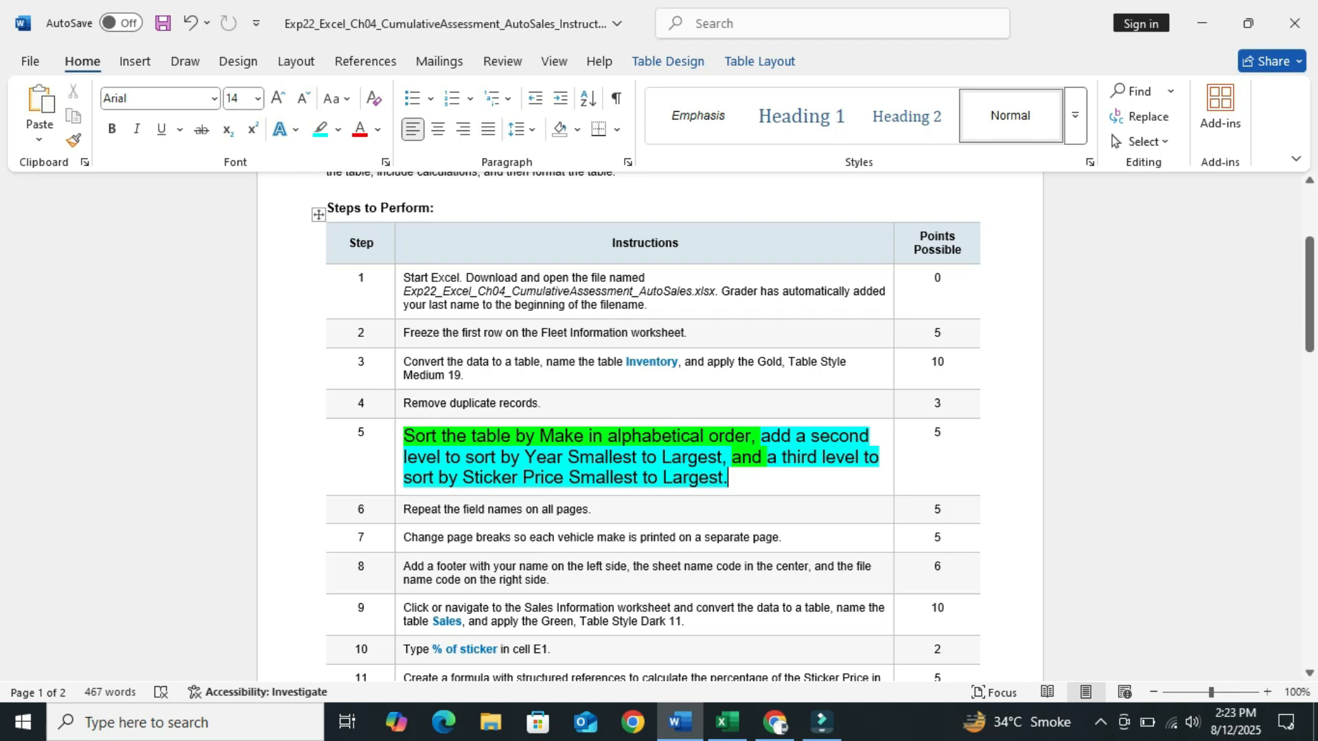
left_click(727, 722)
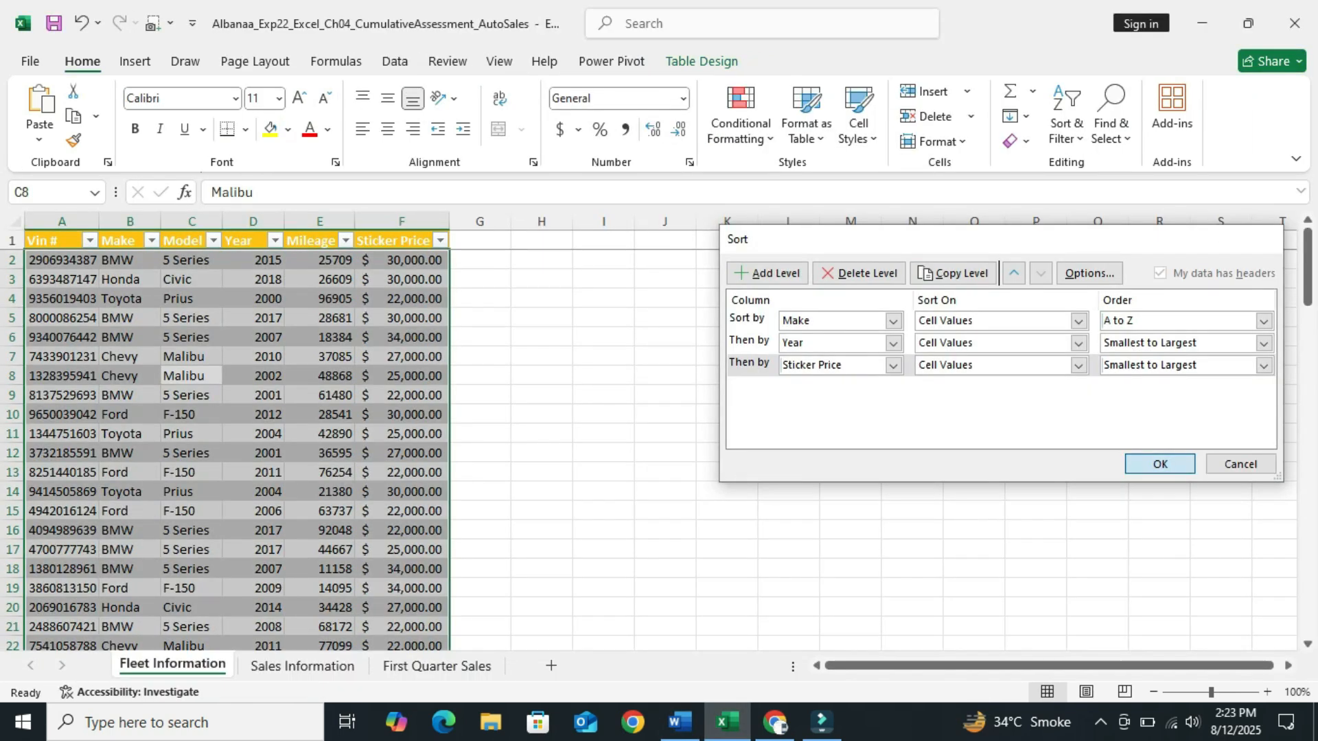
left_click(1160, 464)
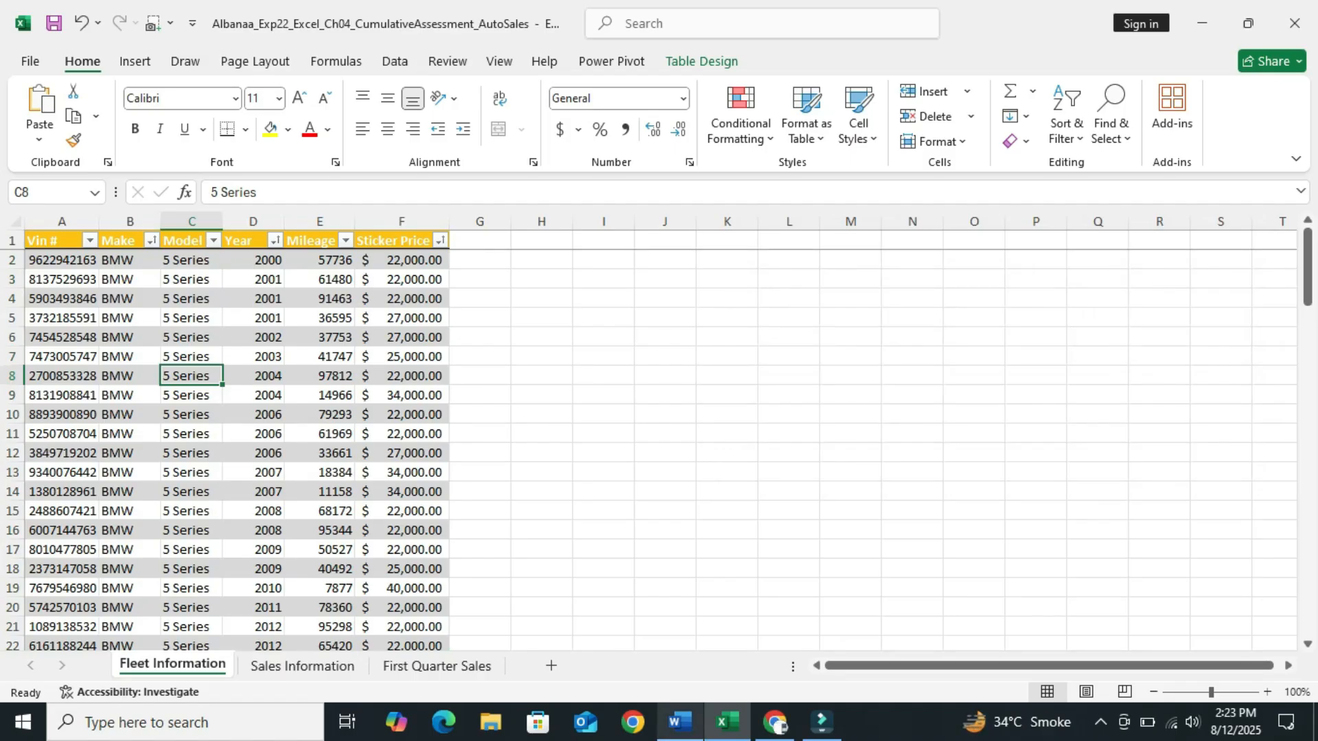
- Switch to the Word instructions, reset the step 5 text to 9 pt and remove its highlighting
left_click(680, 722)
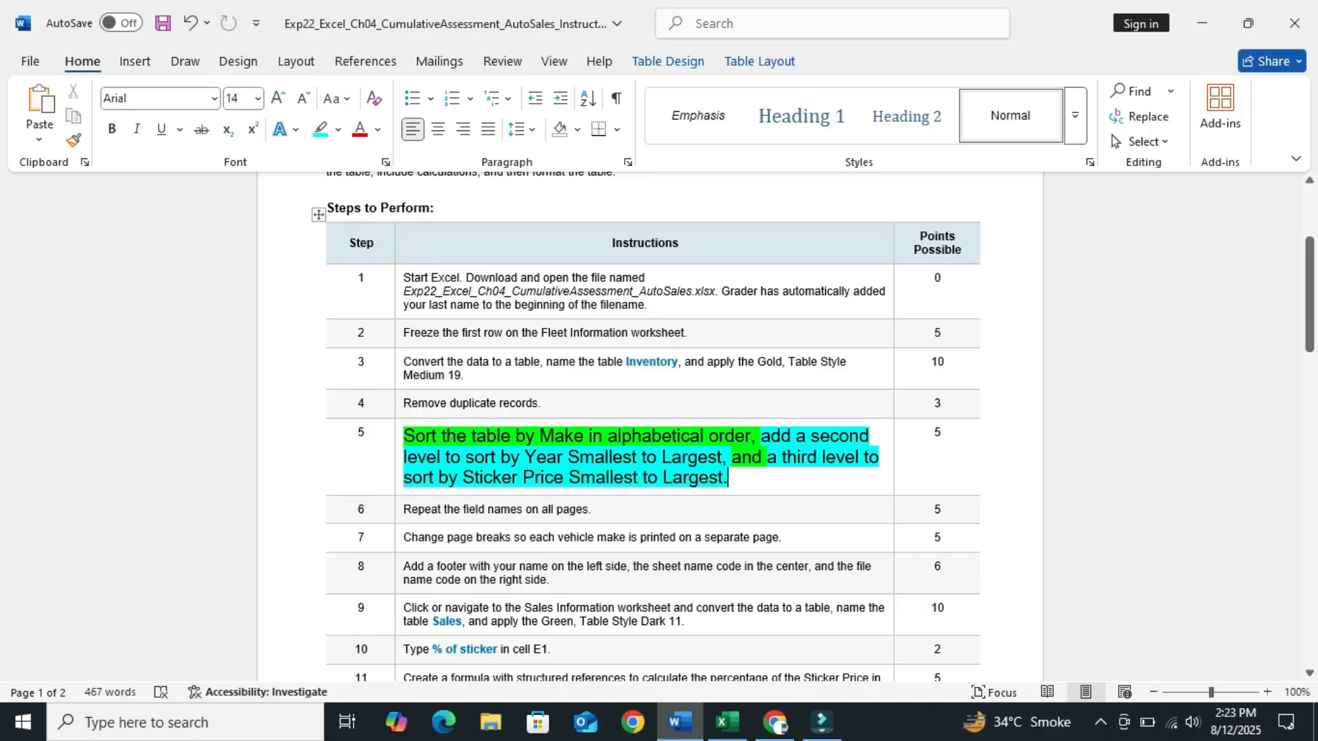
left_click_drag(727, 478, 404, 437)
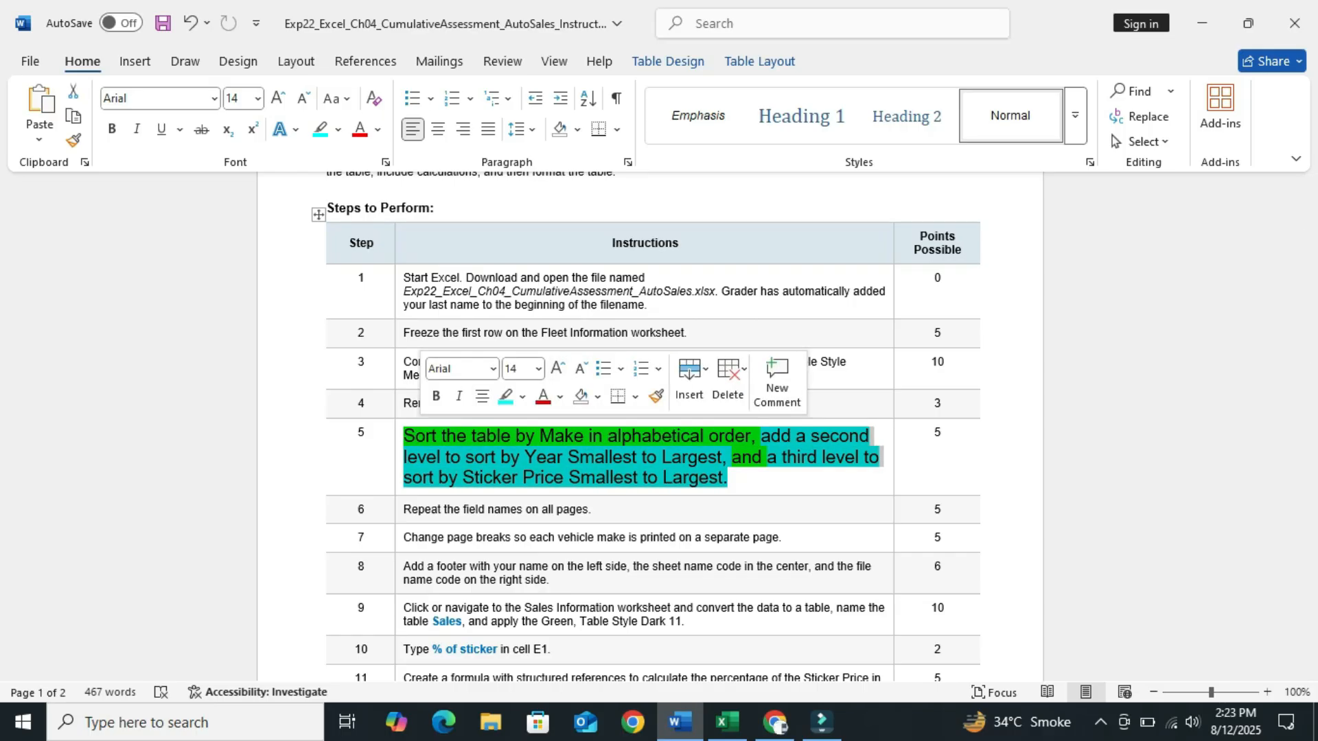
left_click(538, 368)
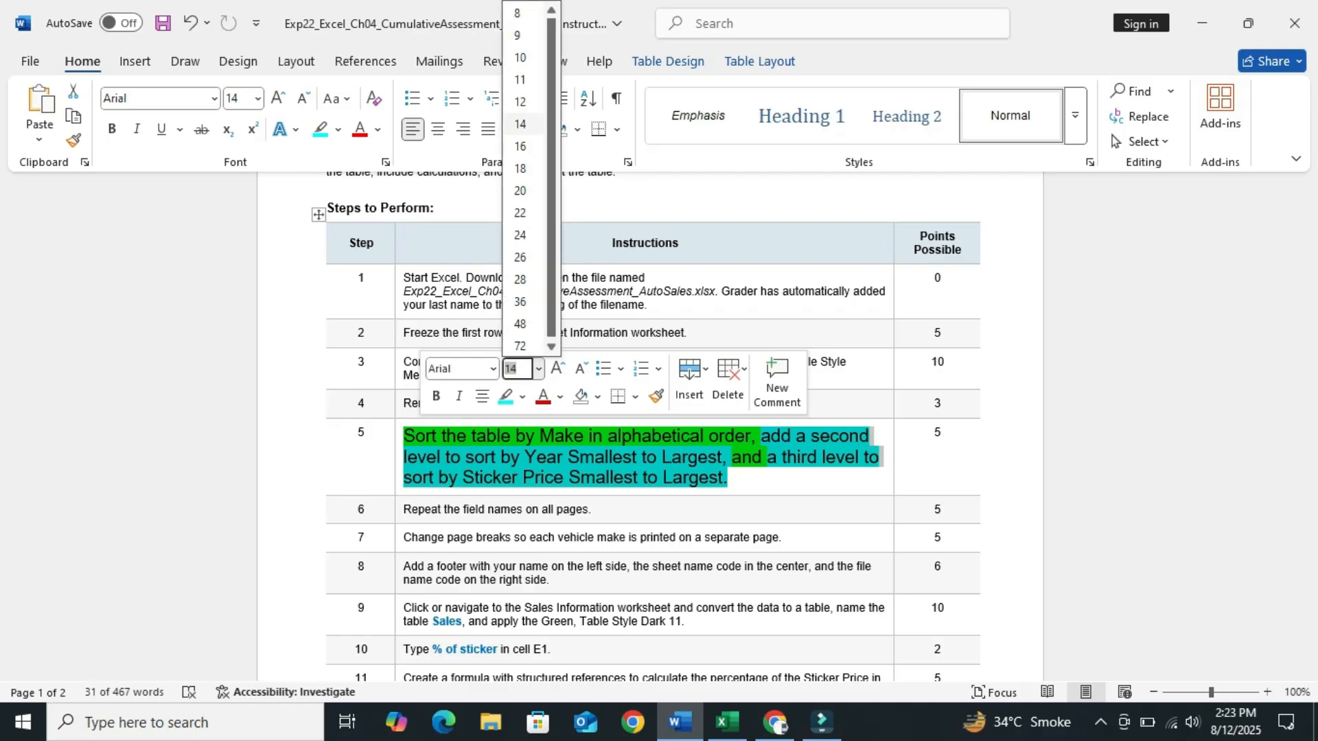
left_click(518, 35)
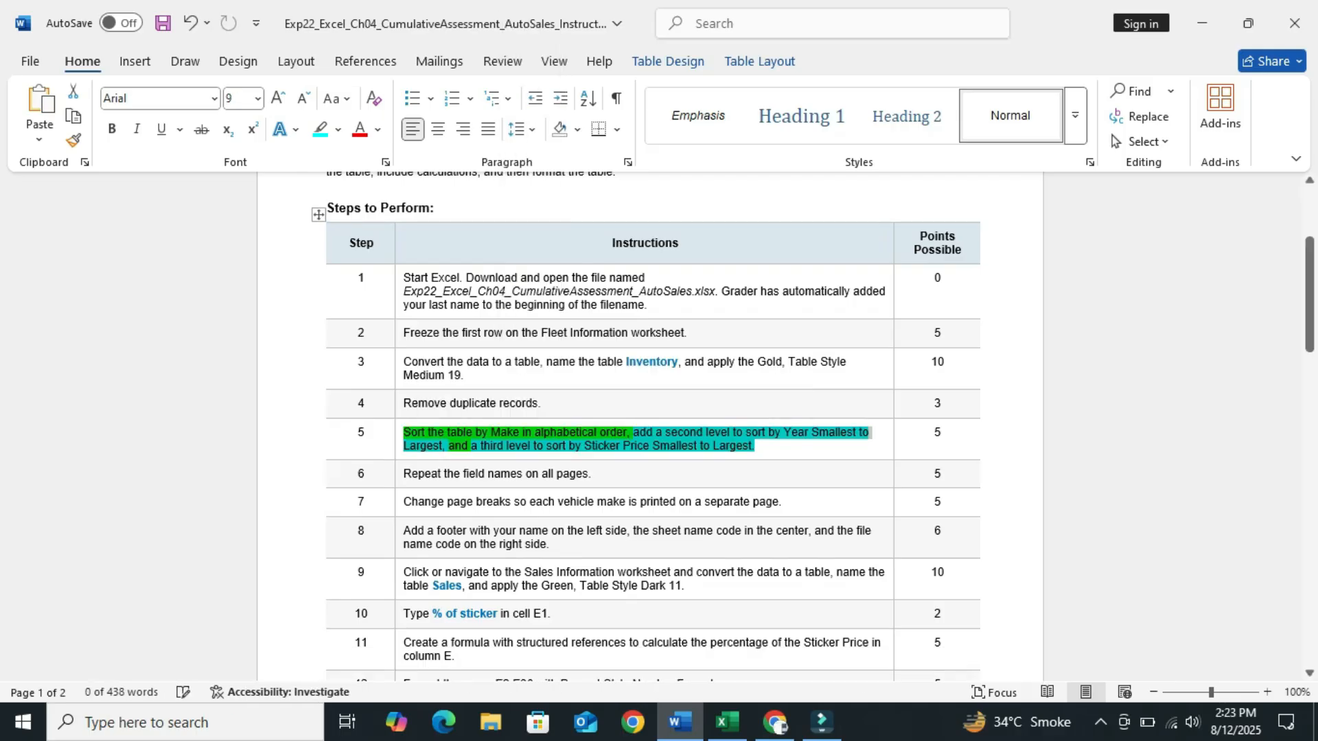
left_click(338, 130)
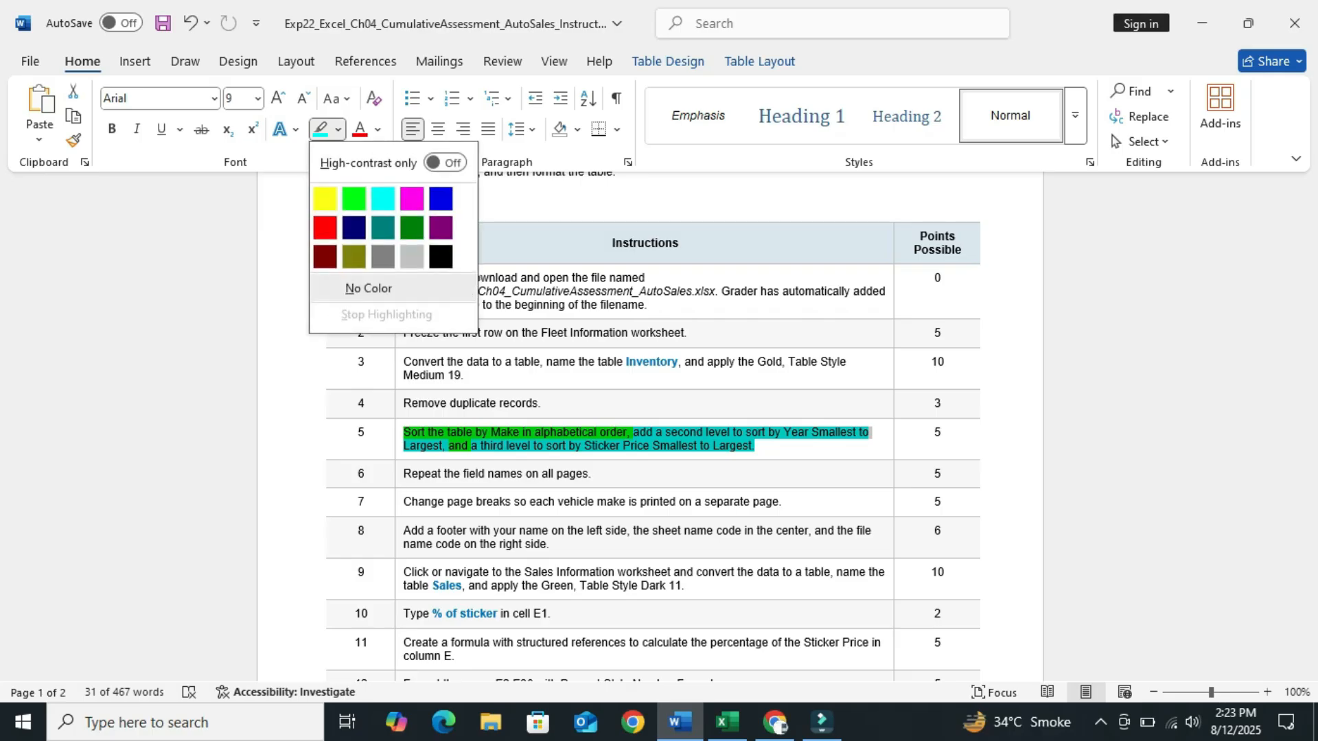
left_click(368, 289)
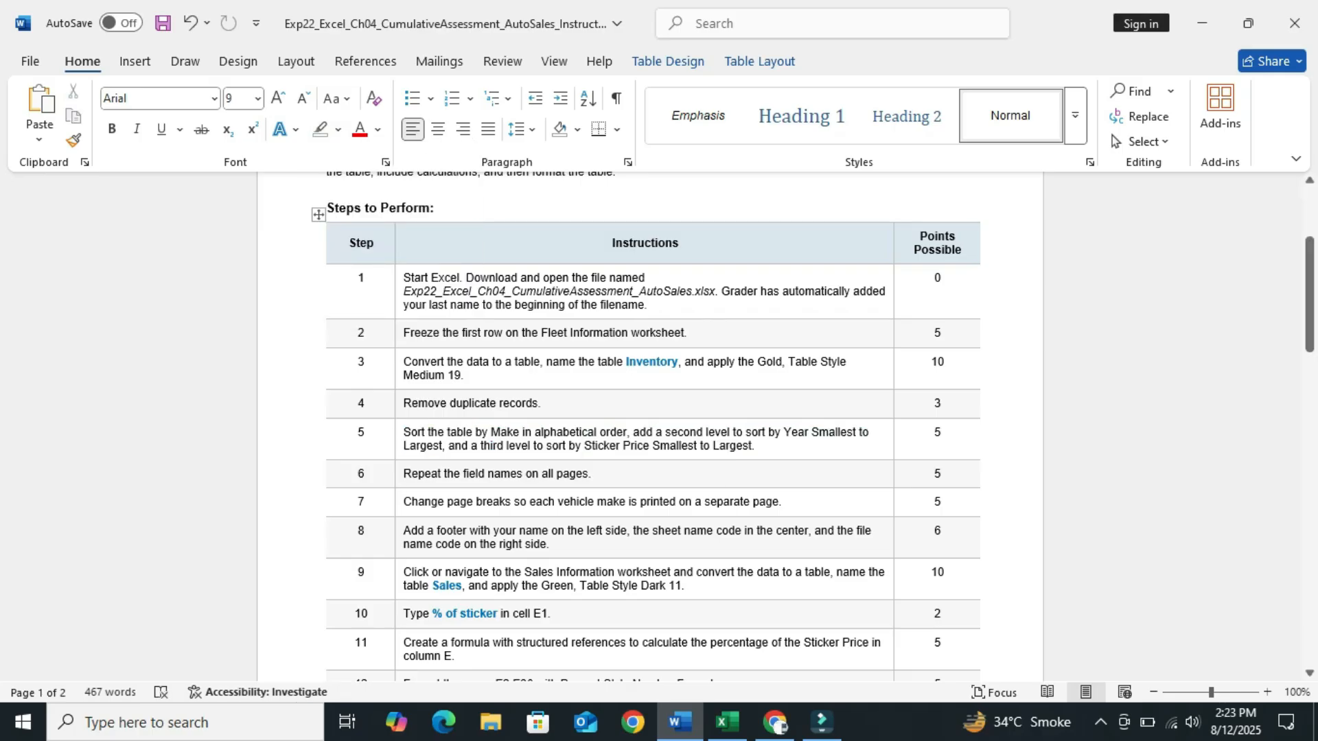
- Enlarge step 6, "Repeat the field names on all pages.", to 14 pt and highlight it in bright green
left_click_drag(1310, 300, 1310, 318)
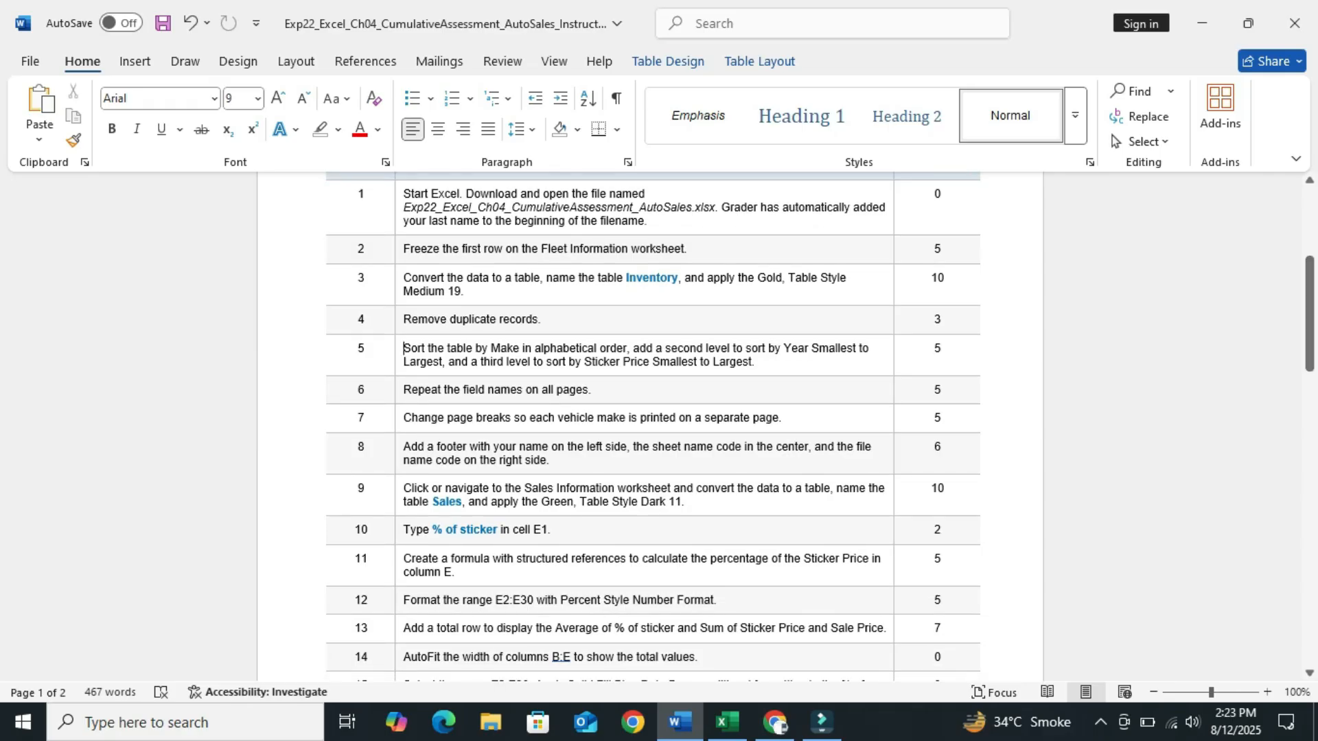
left_click_drag(592, 390, 404, 390)
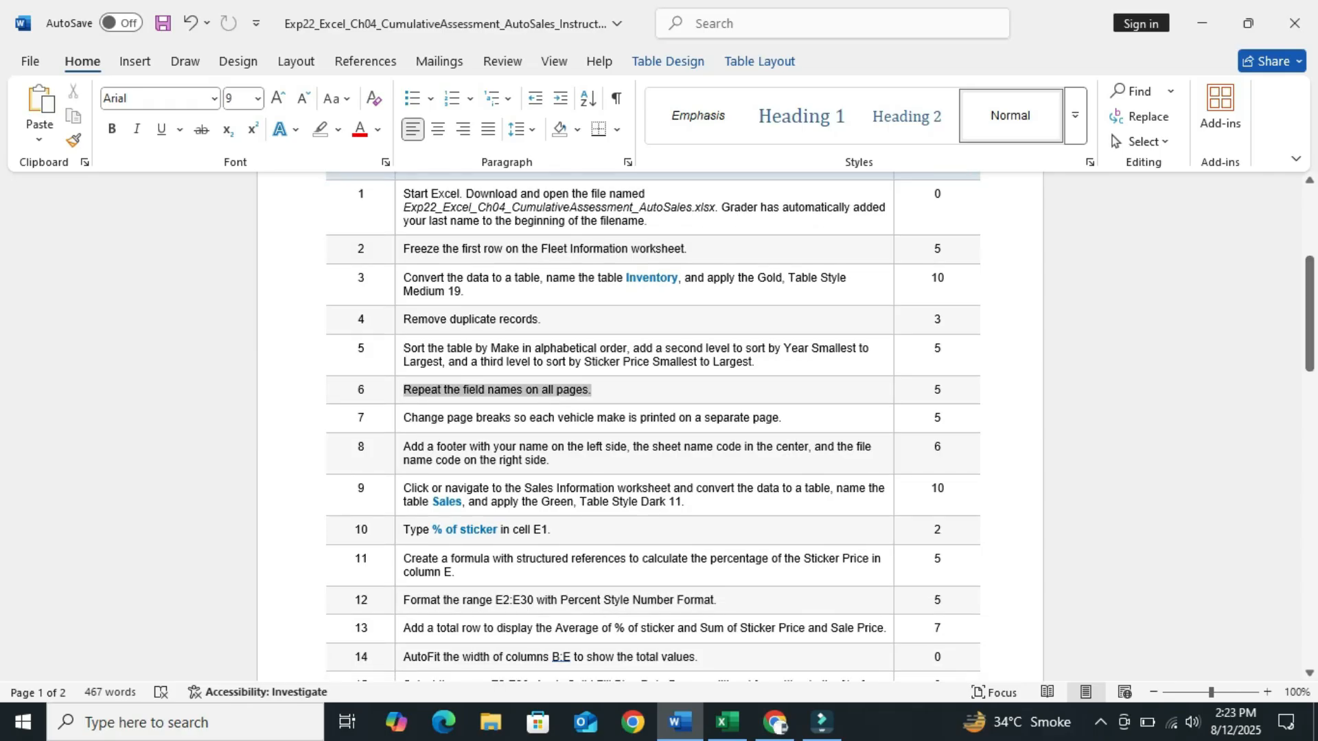
left_click(537, 315)
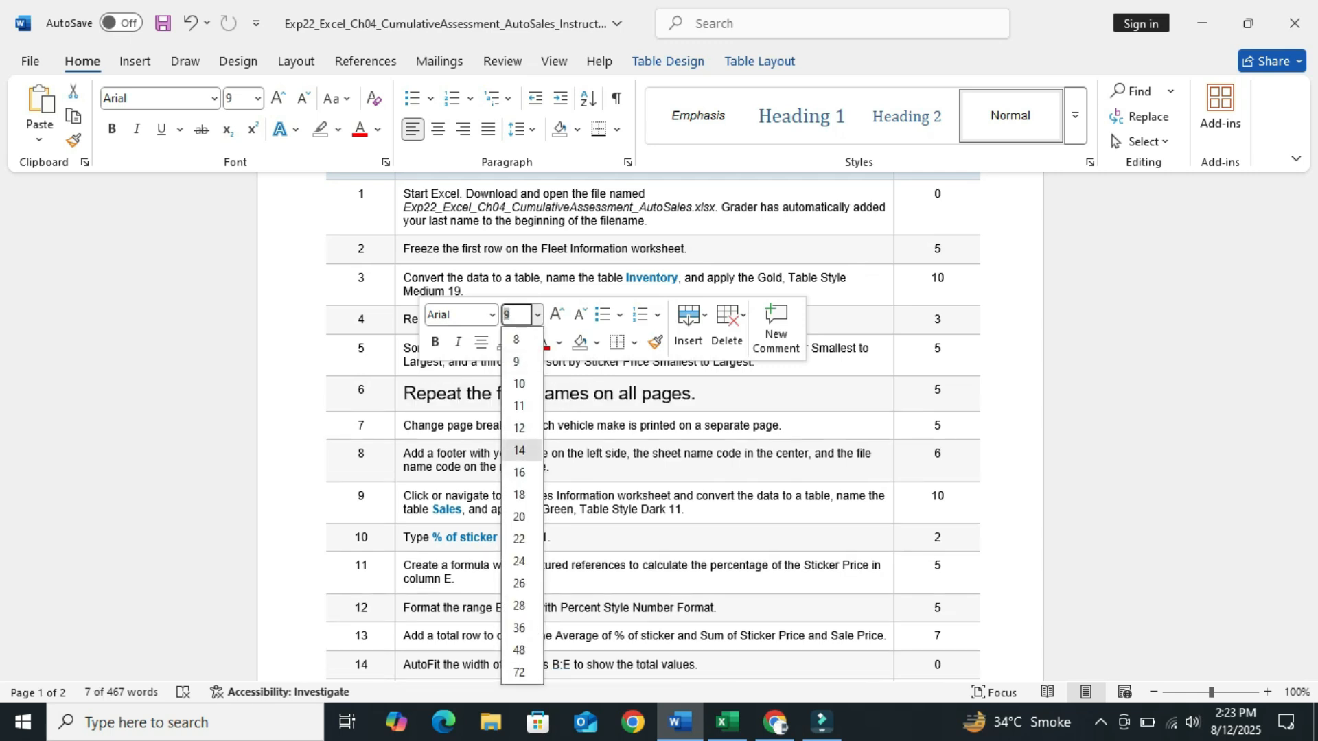
left_click(519, 450)
left_click(521, 341)
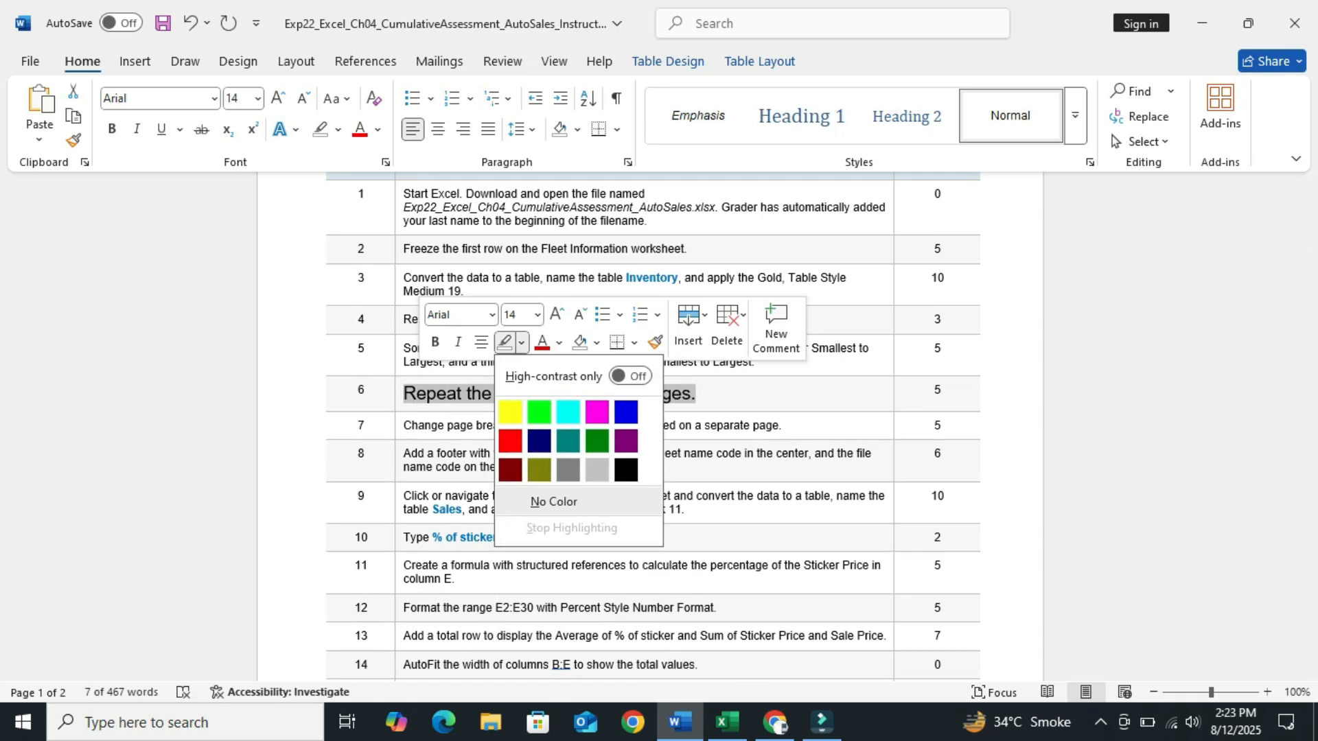
left_click(538, 409)
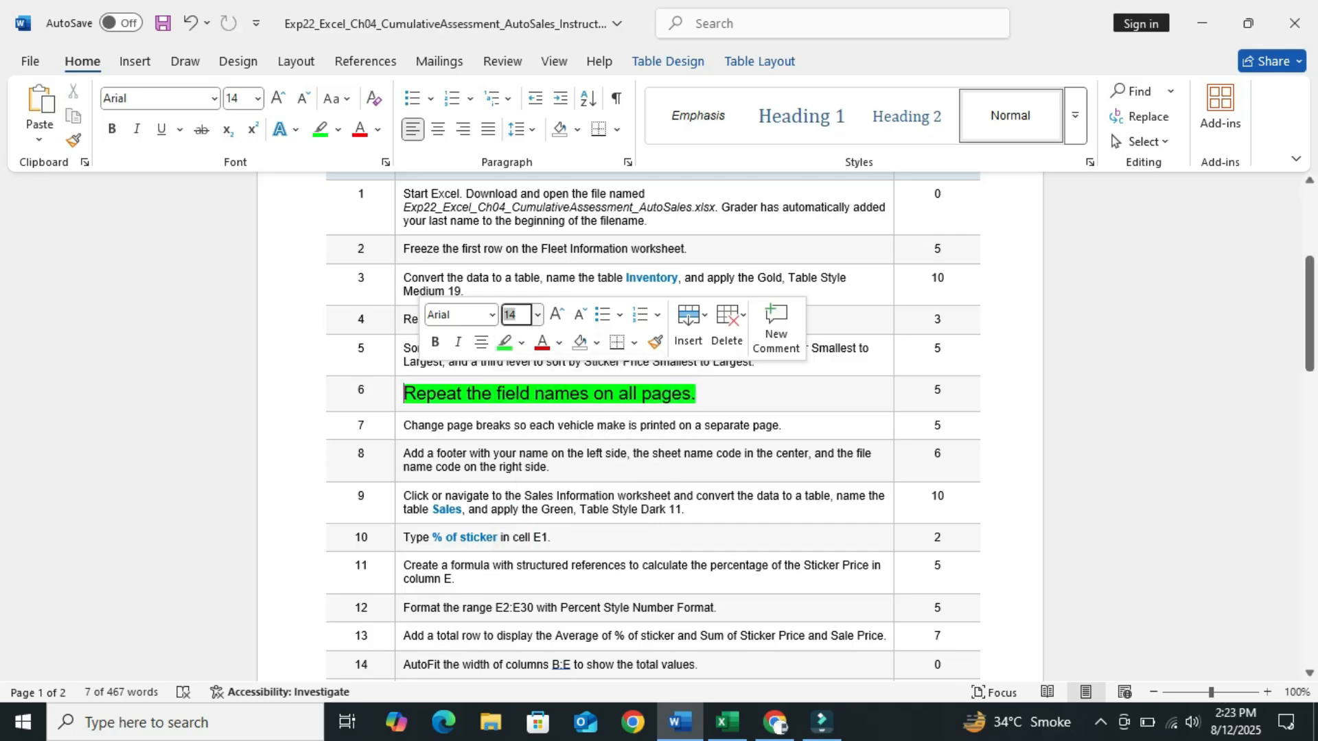
left_click(697, 394)
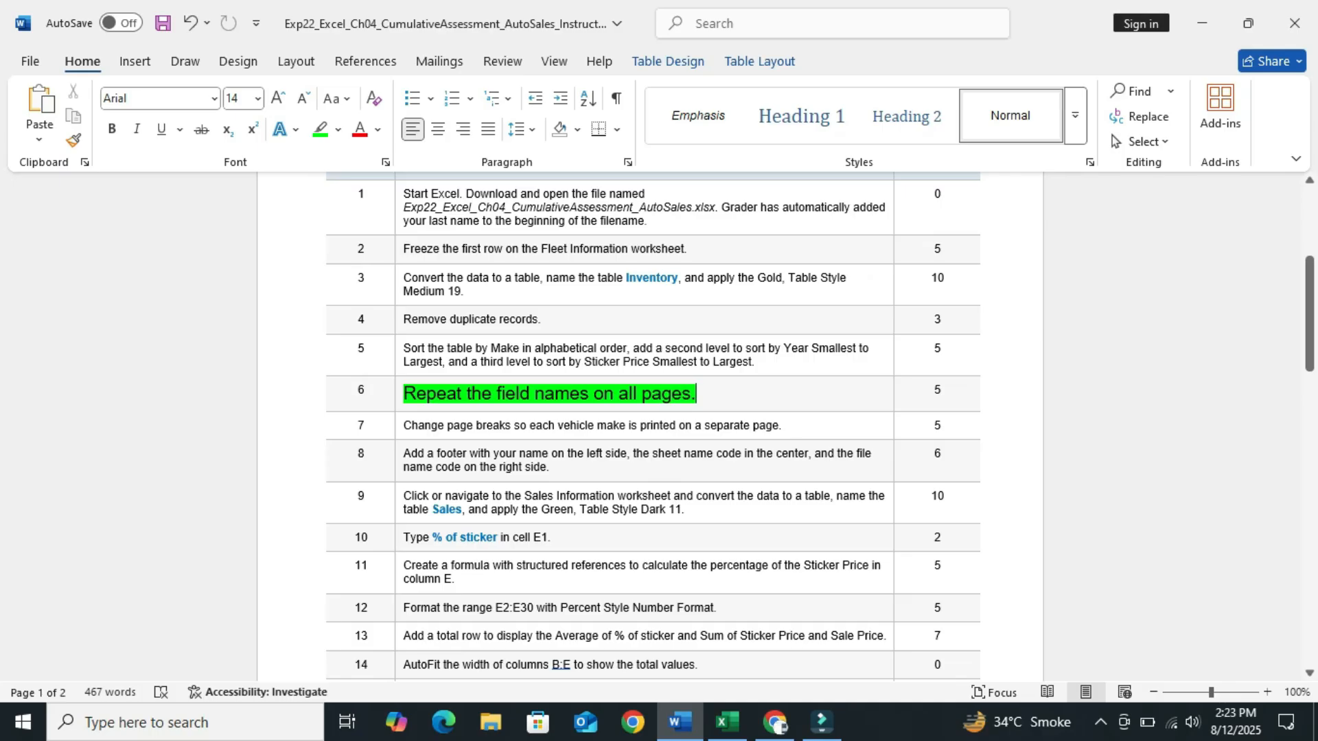
left_click_drag(404, 394, 691, 394)
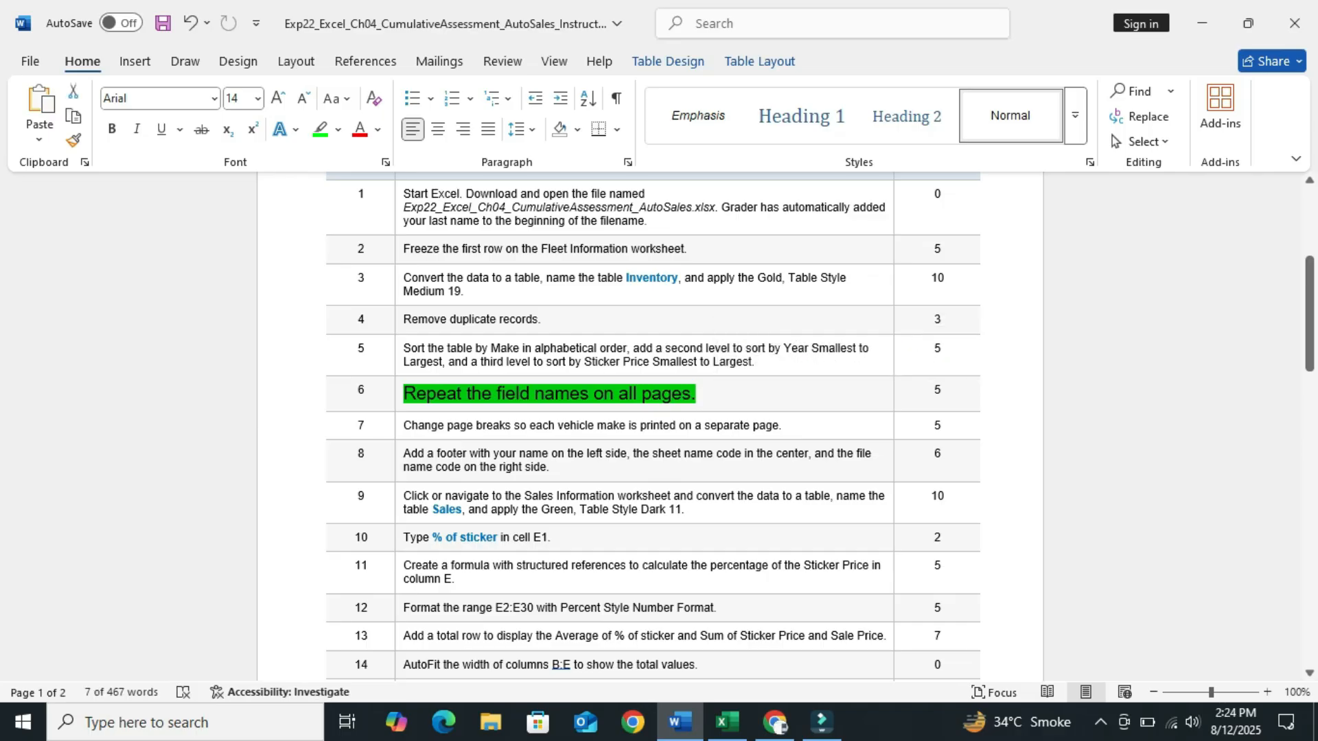
- Switch to the Excel workbook and examine the Fleet Information sheet in Page Break Preview, returning to Normal view
left_click(727, 722)
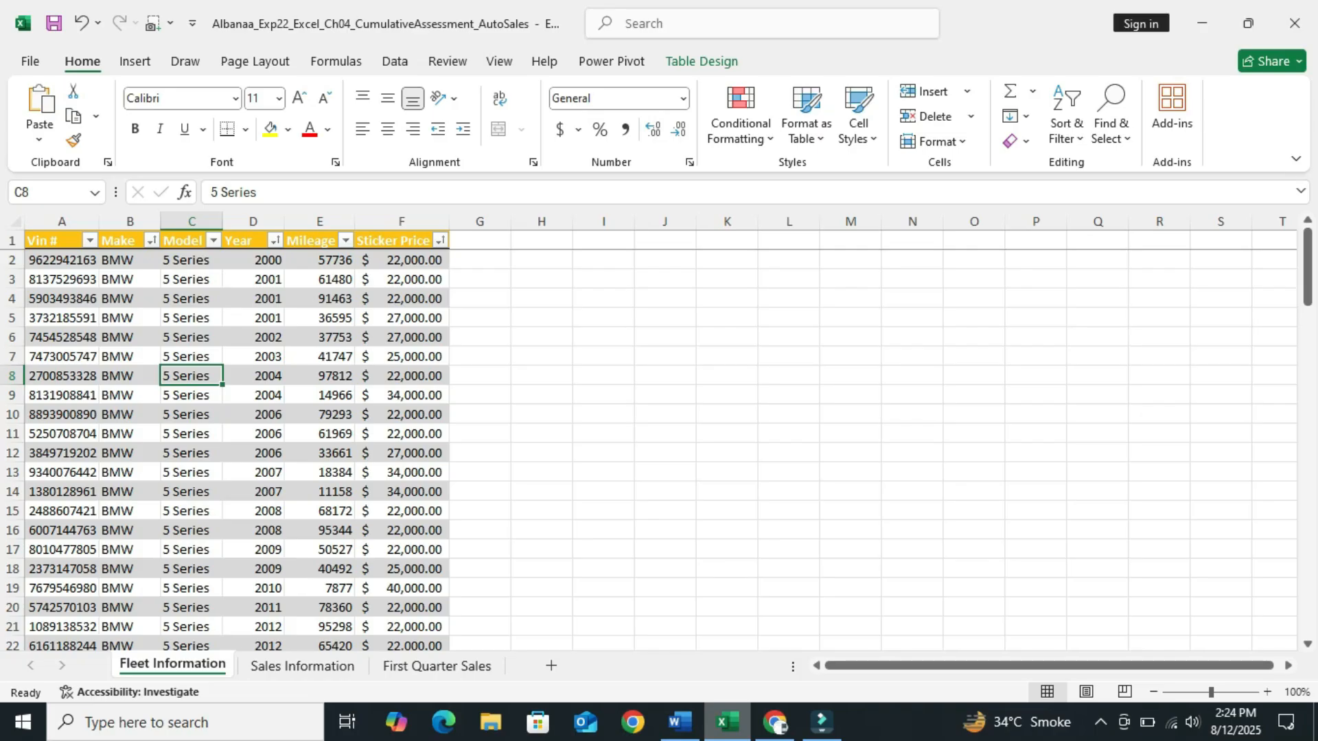
left_click(499, 61)
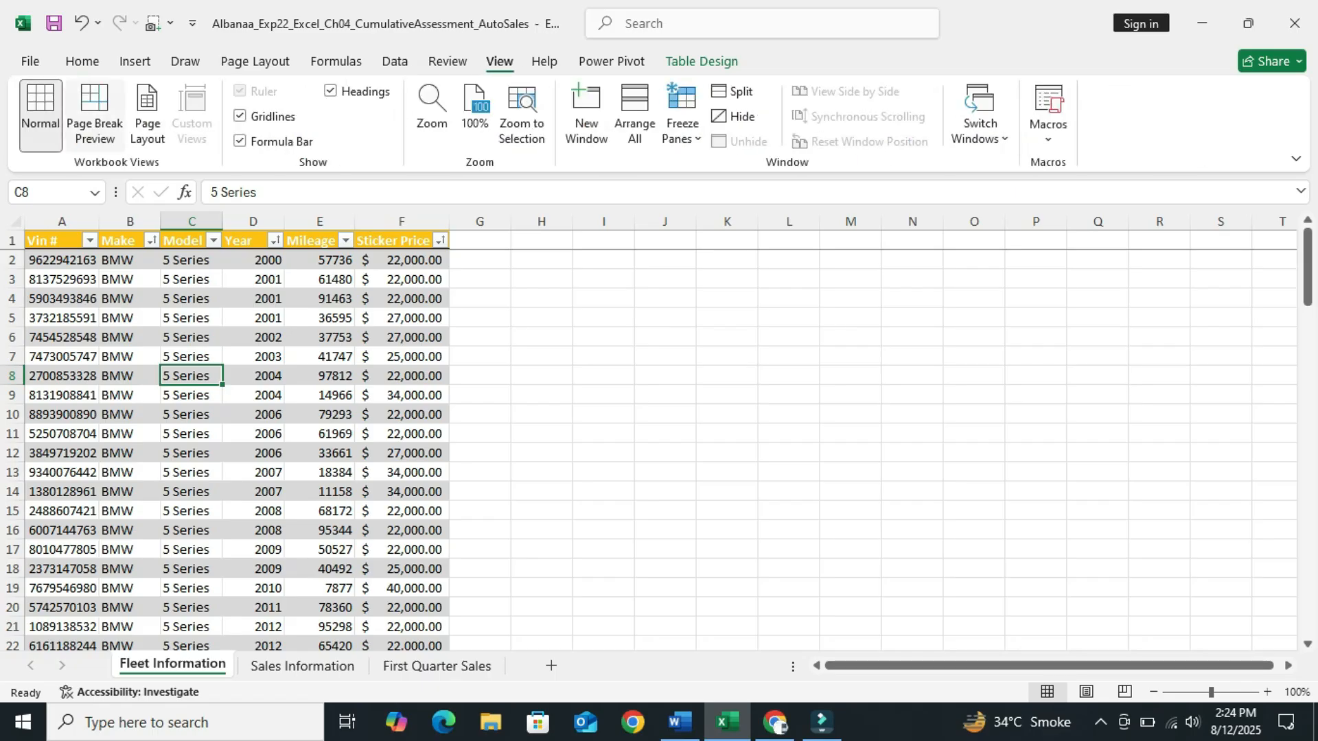
left_click(94, 113)
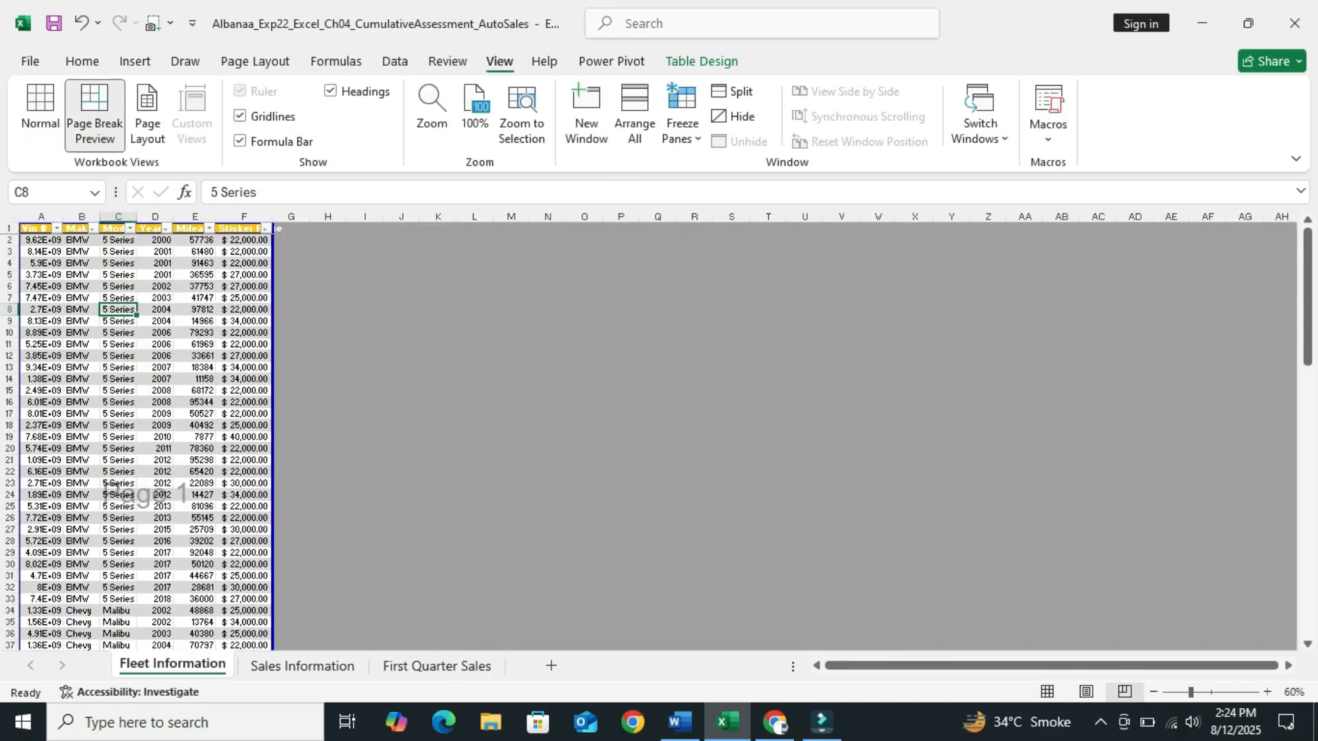
mouse_move(1307, 297)
left_mouse_down()
mouse_move(1308, 551)
mouse_move(1308, 297)
left_mouse_up()
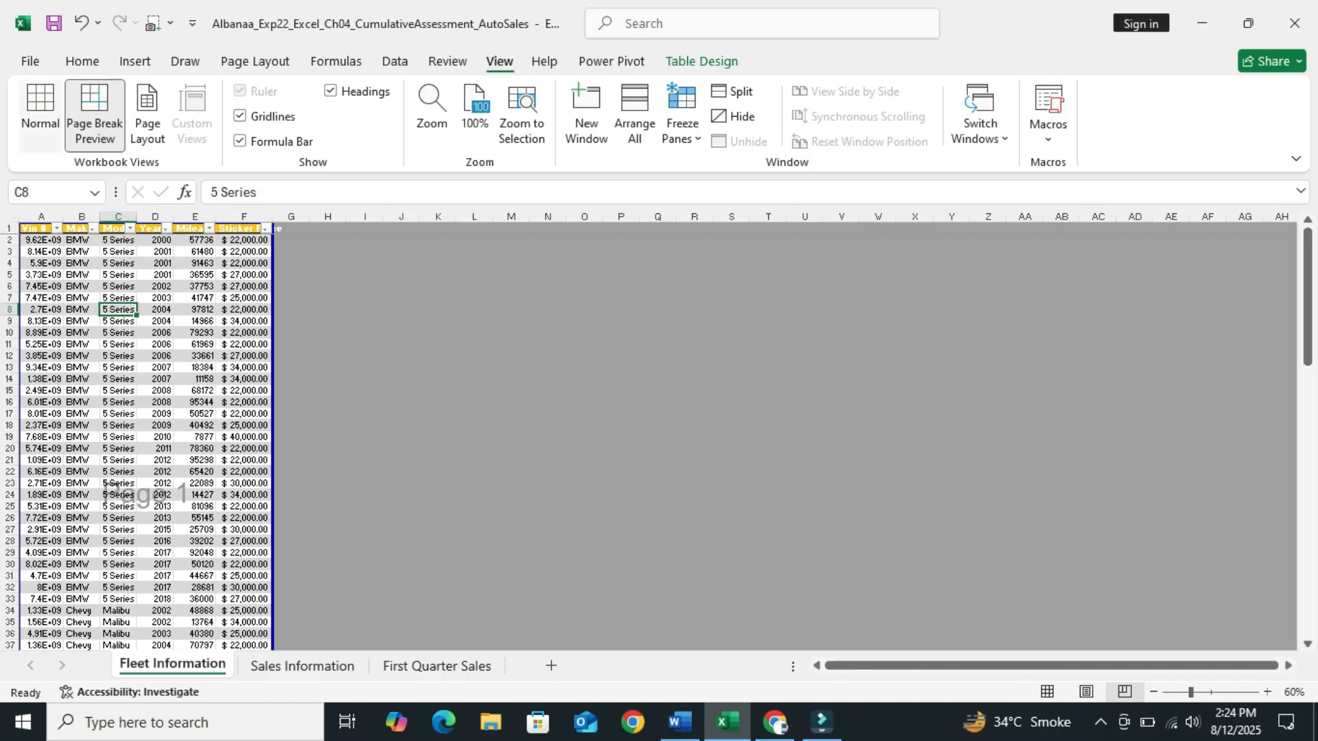
left_click(40, 110)
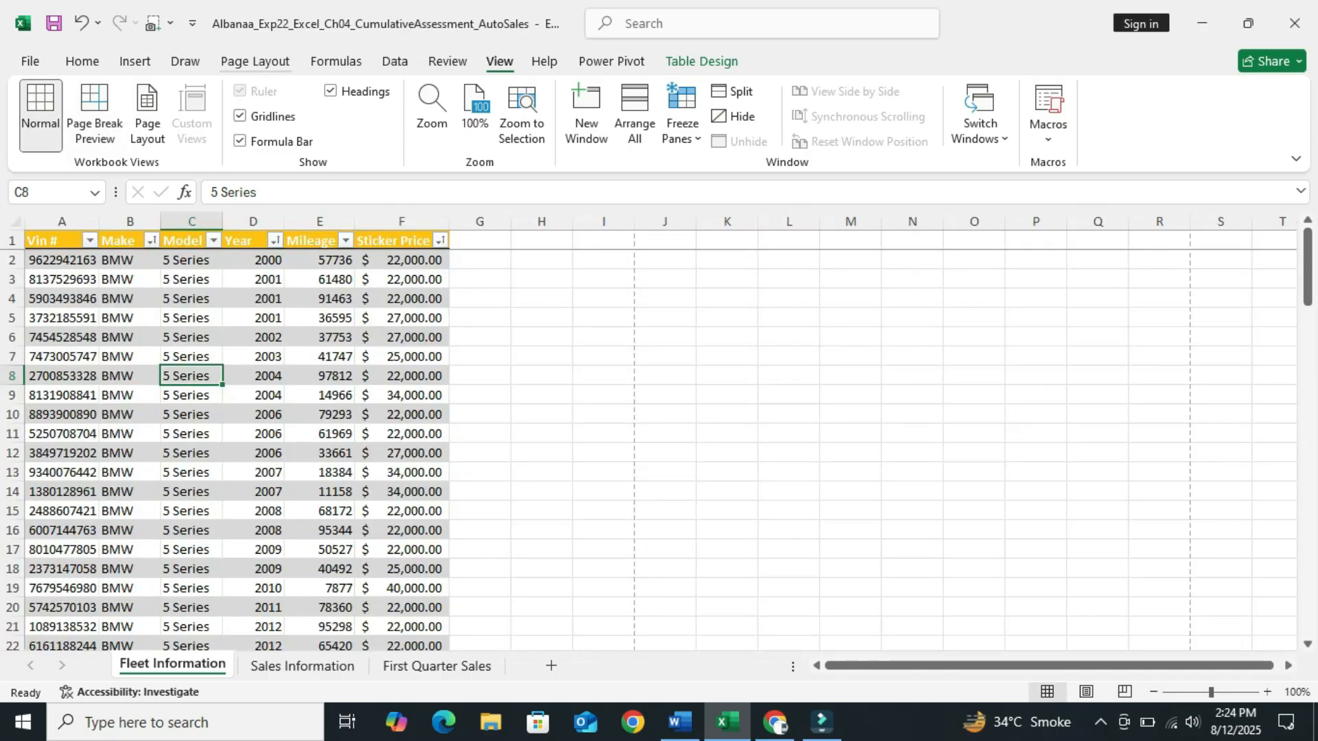
- Set row 1 of the Fleet Information sheet ($1:$1) as the print title row repeated at the top of every page
left_click(254, 61)
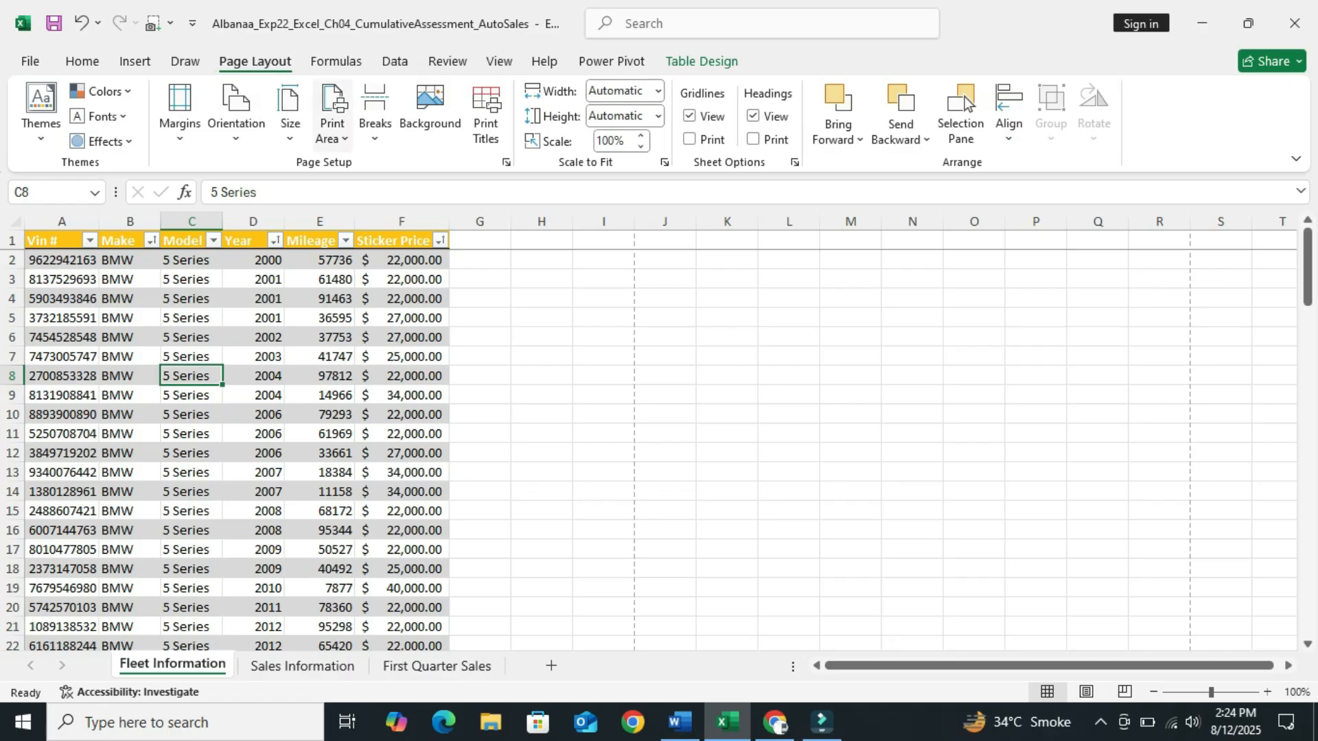
left_click(486, 114)
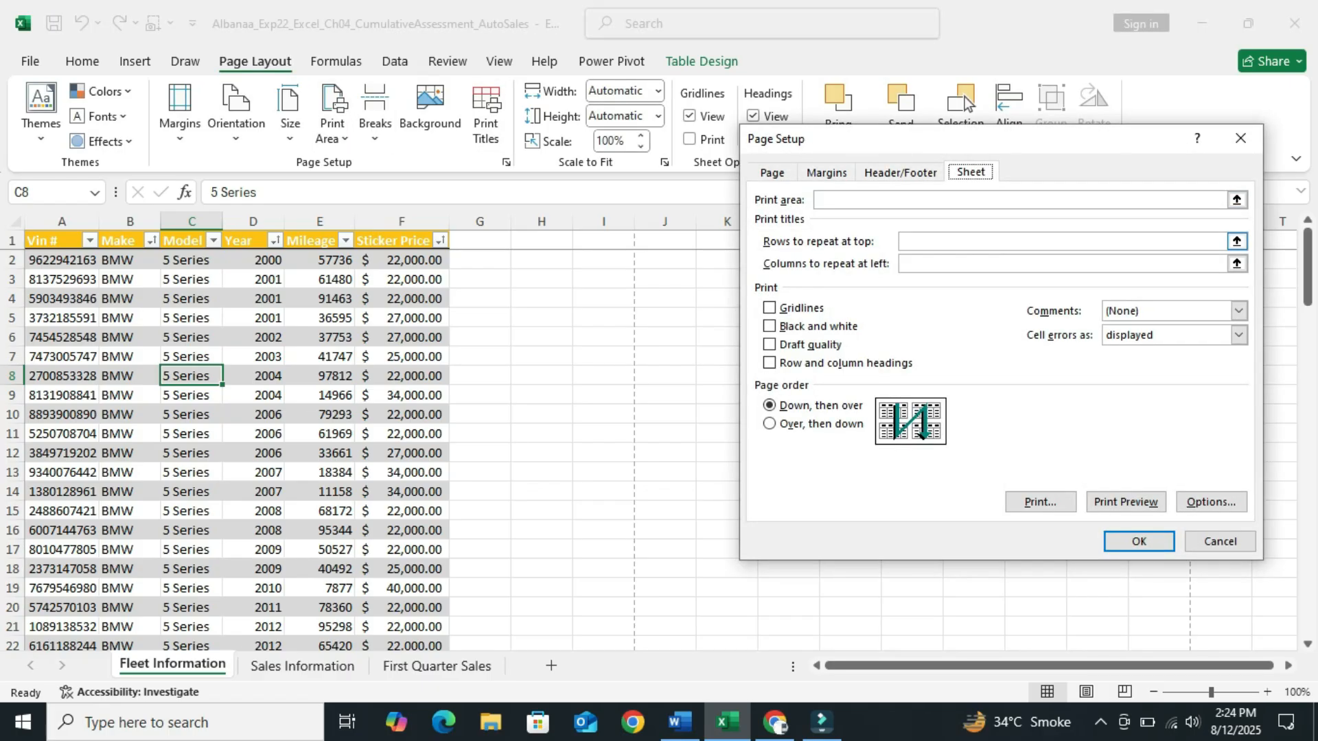
left_click(1237, 242)
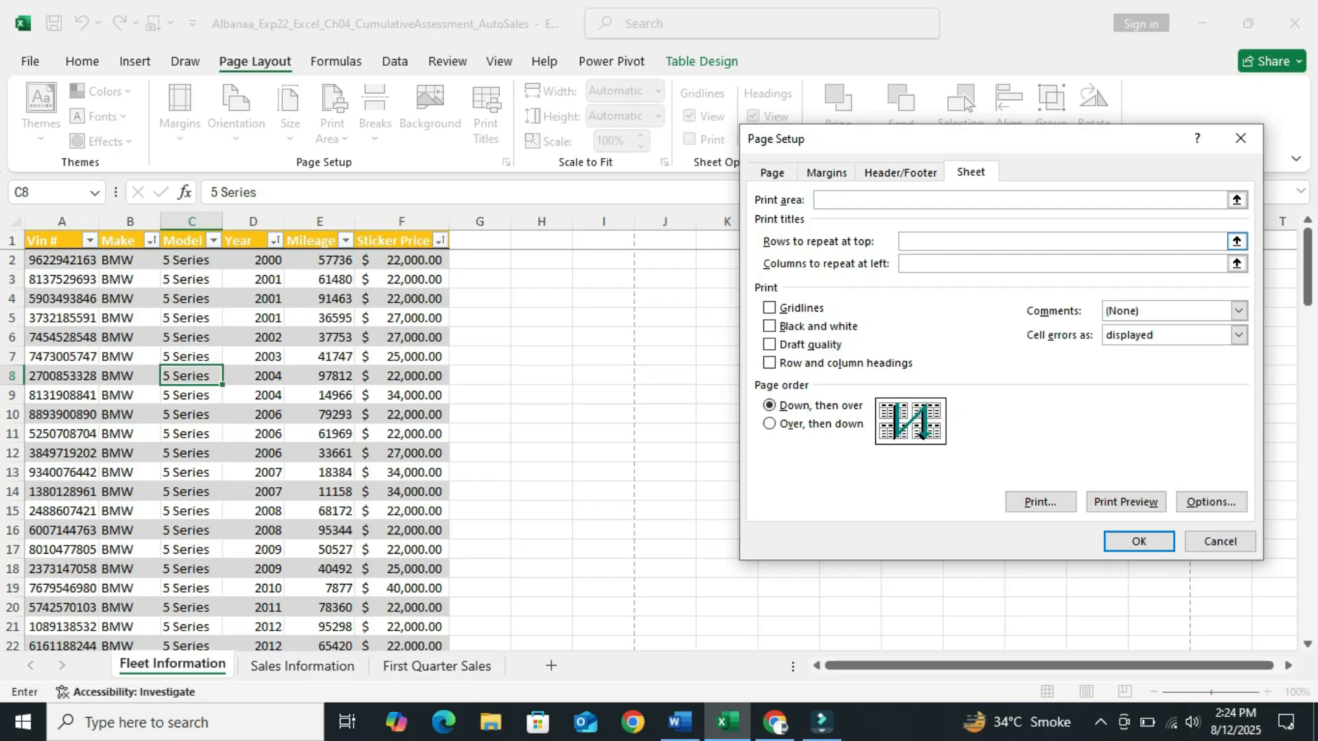
left_click(12, 240)
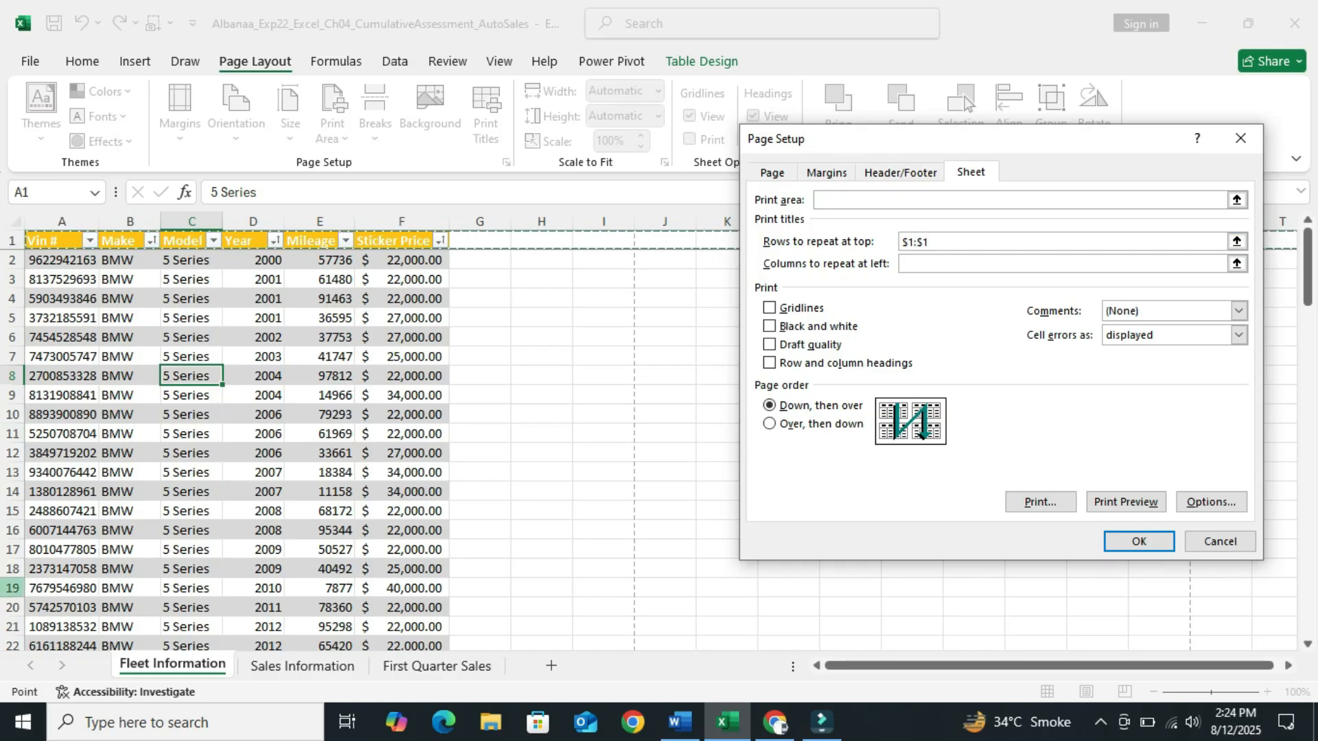
key("Return")
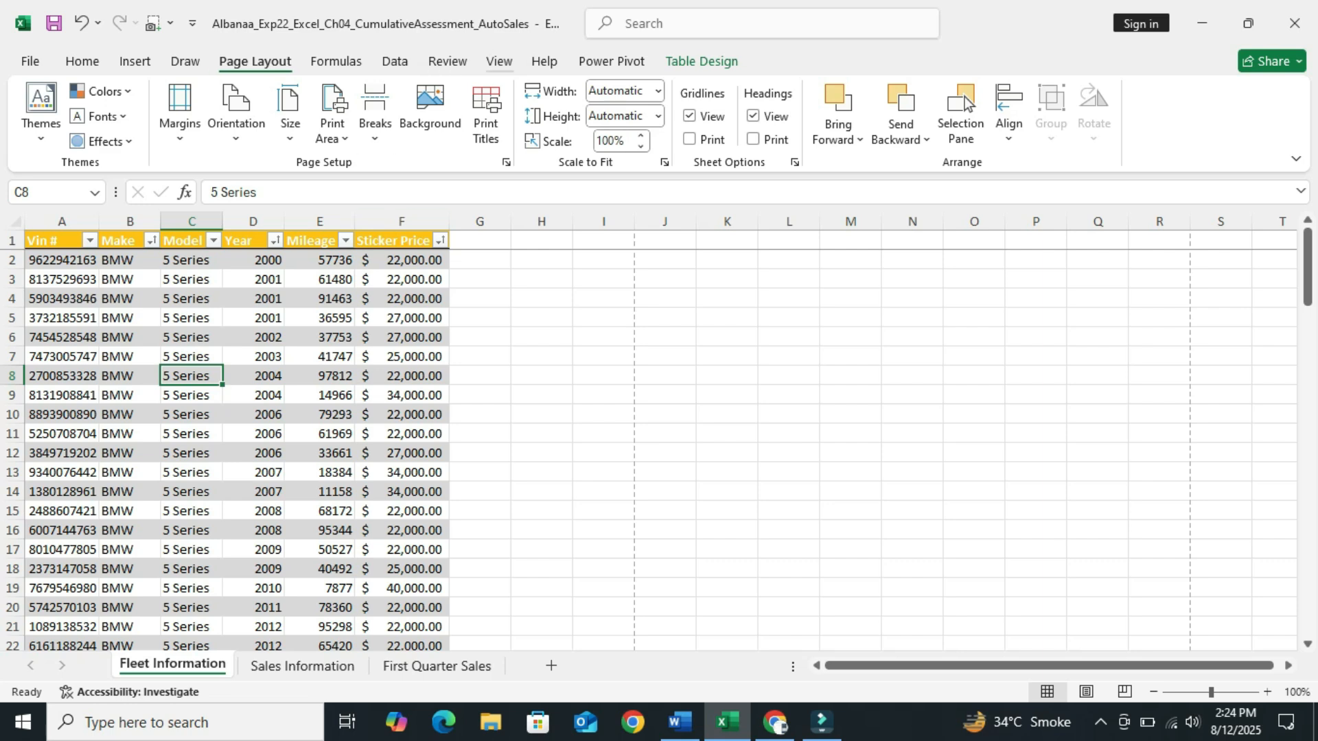
- Examine the Fleet Information sheet's pages in Page Break Preview
left_click(499, 61)
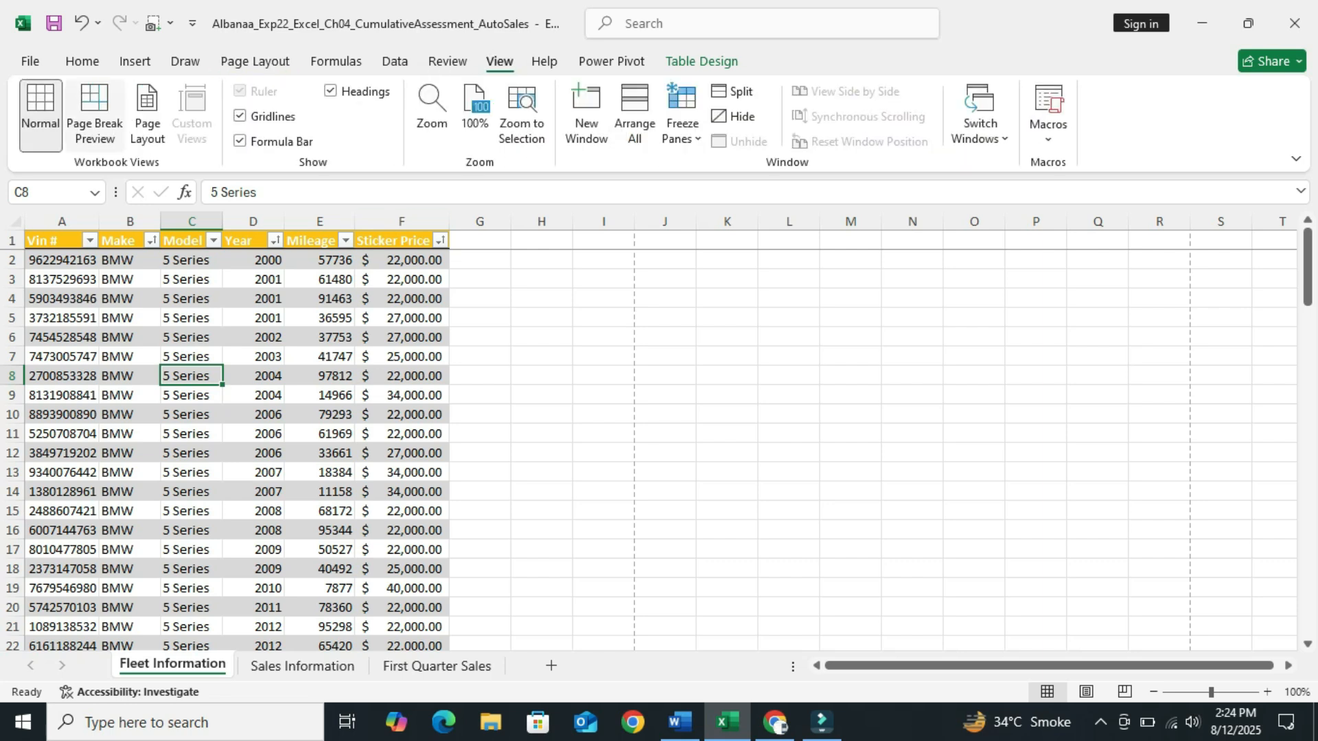
left_click(94, 110)
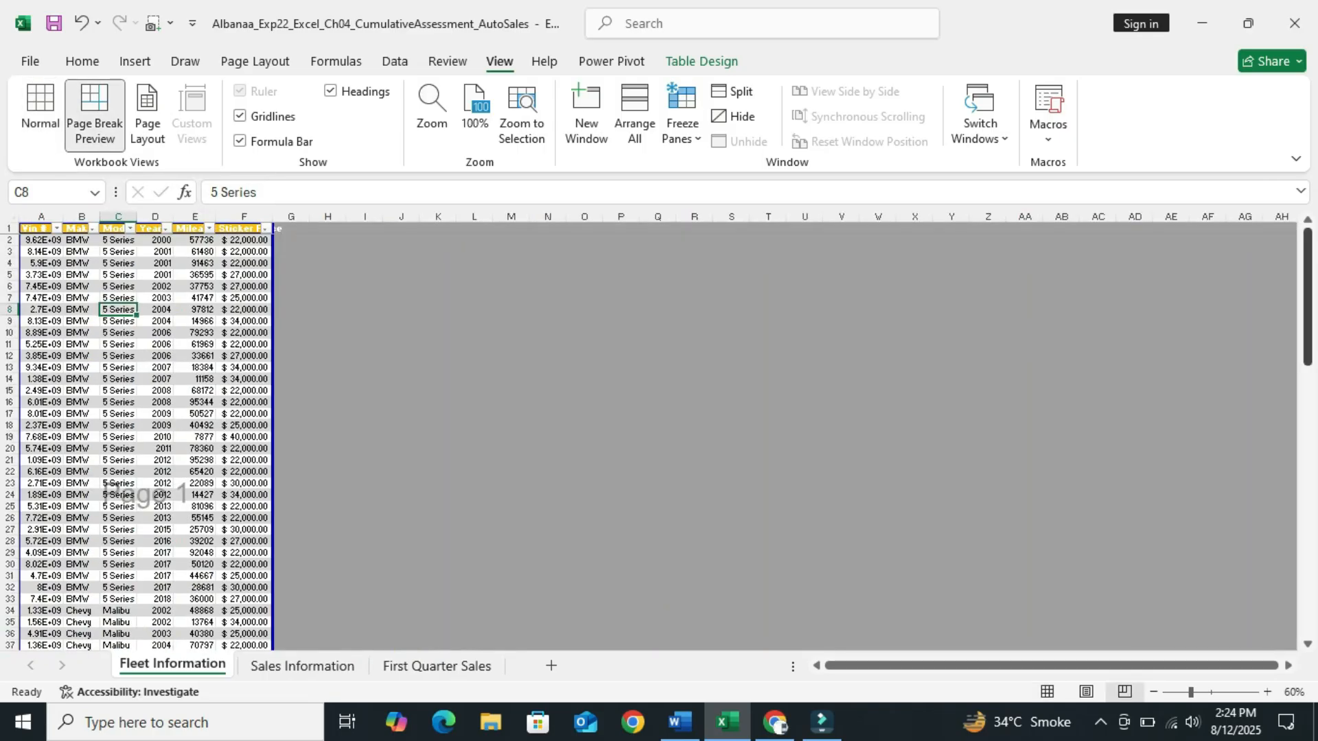
mouse_move(1308, 343)
left_mouse_down()
mouse_move(1307, 617)
mouse_move(1308, 344)
left_mouse_up()
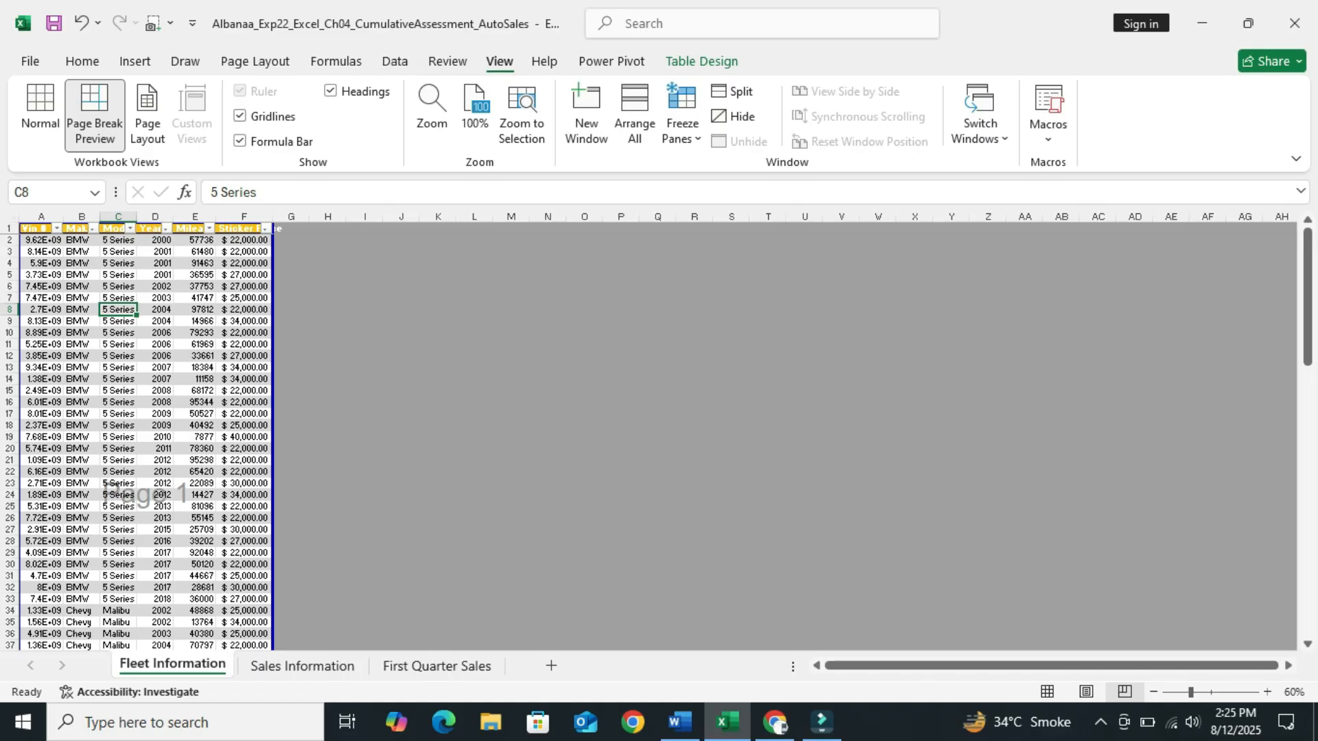
- Switch to the Word instructions, reset the step 6 text to 9 pt and remove its highlighting
left_click(679, 722)
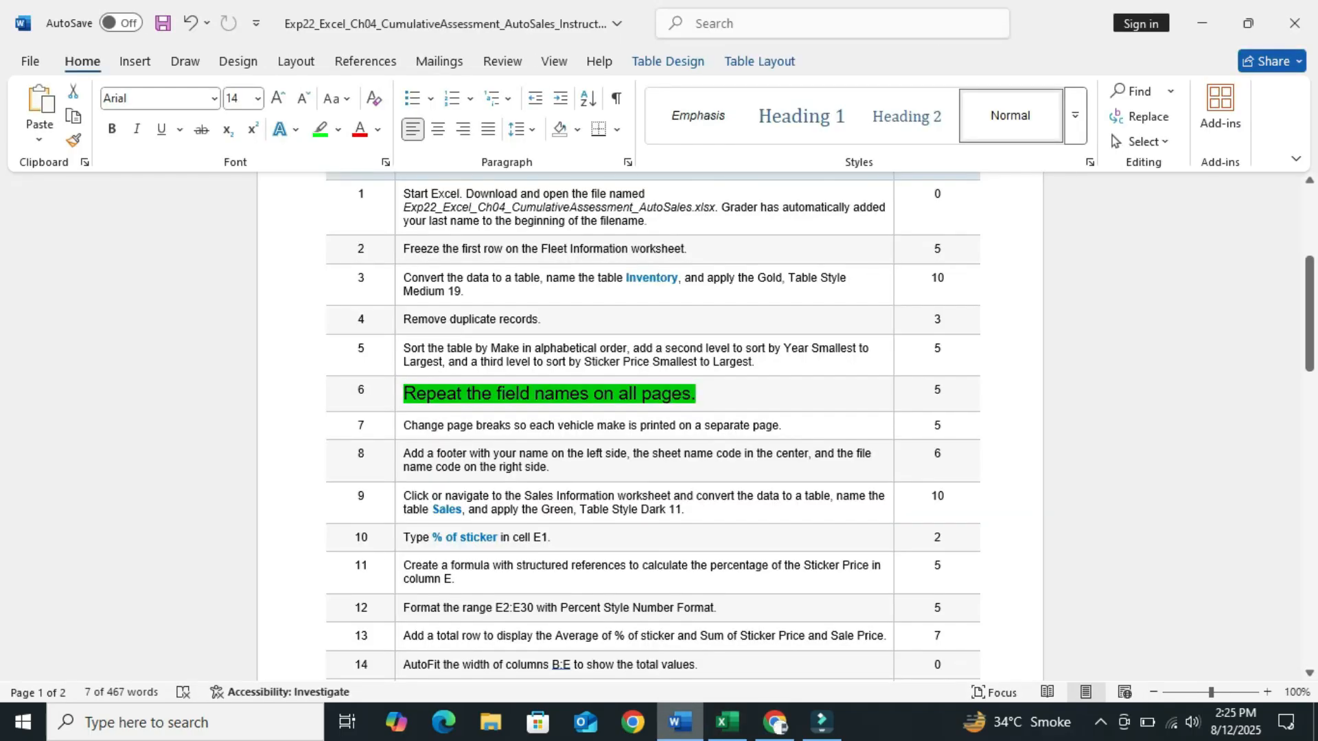
left_click(696, 393)
left_click_drag(696, 393, 404, 394)
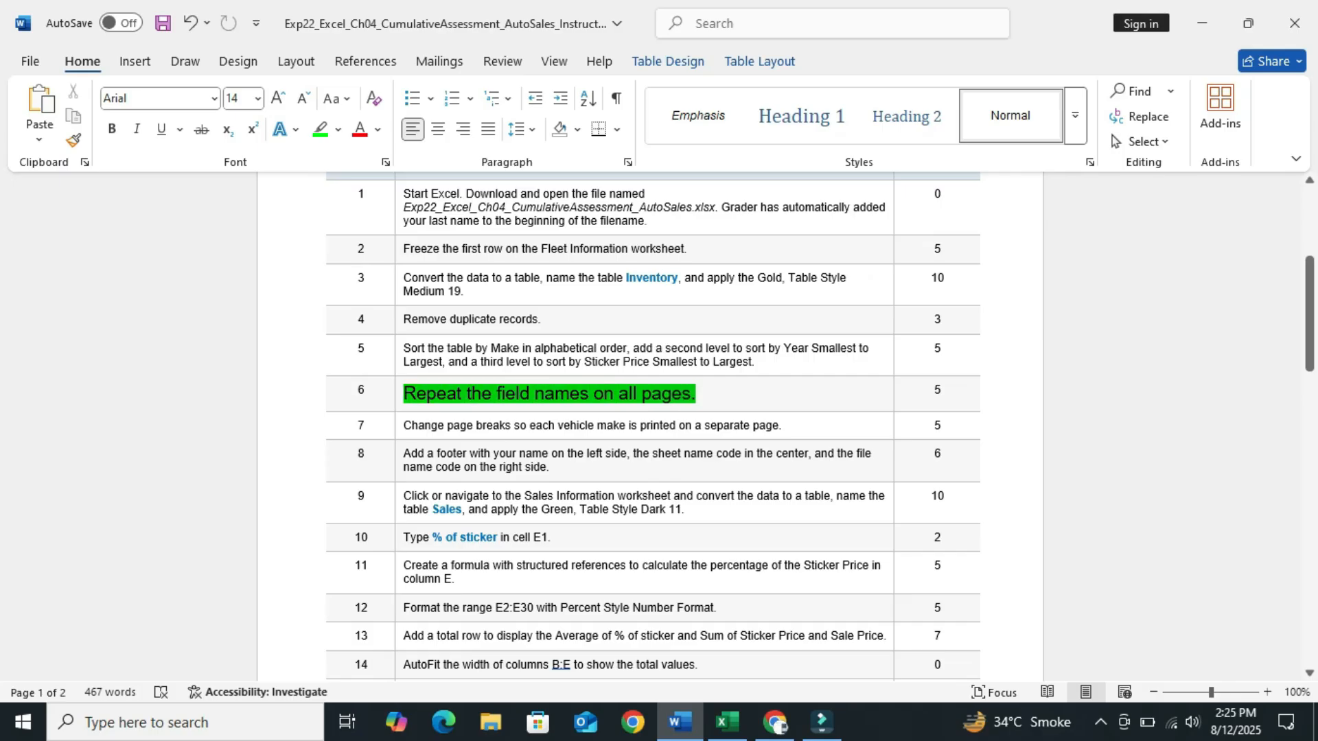
left_click(544, 330)
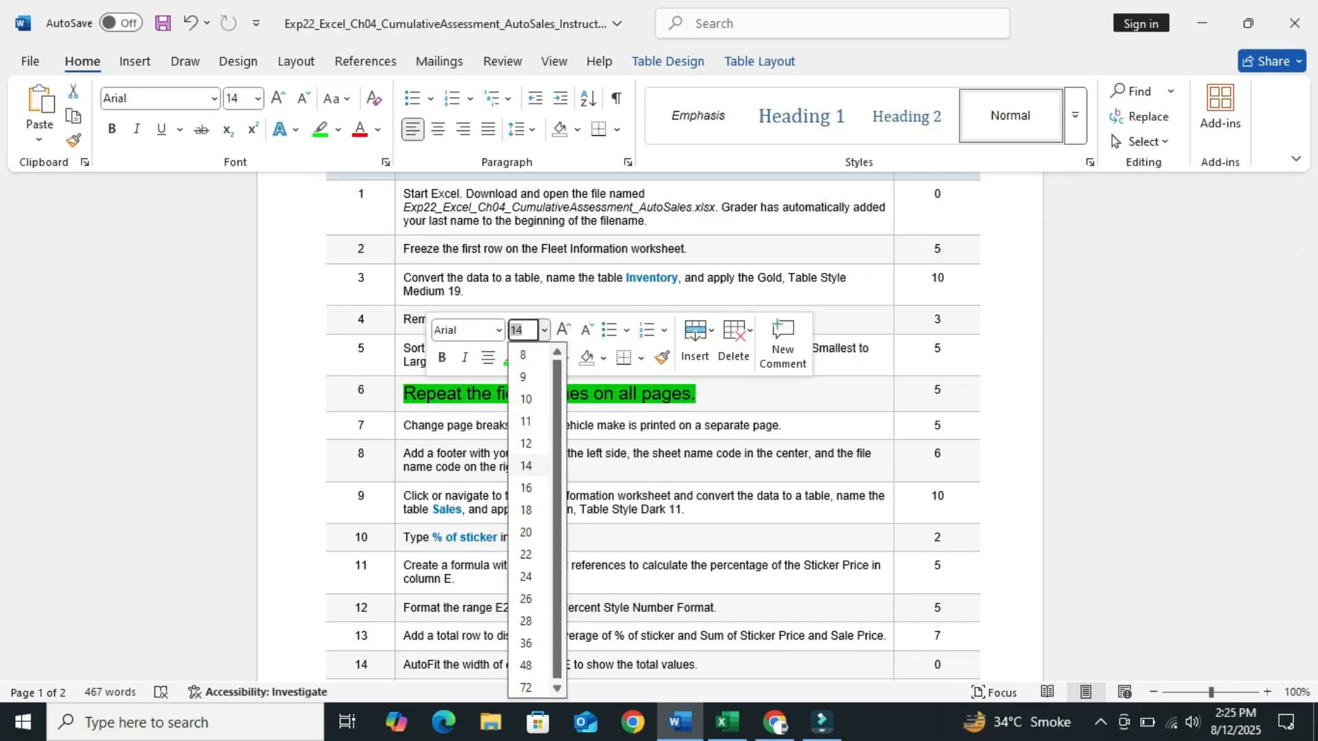
left_click(523, 377)
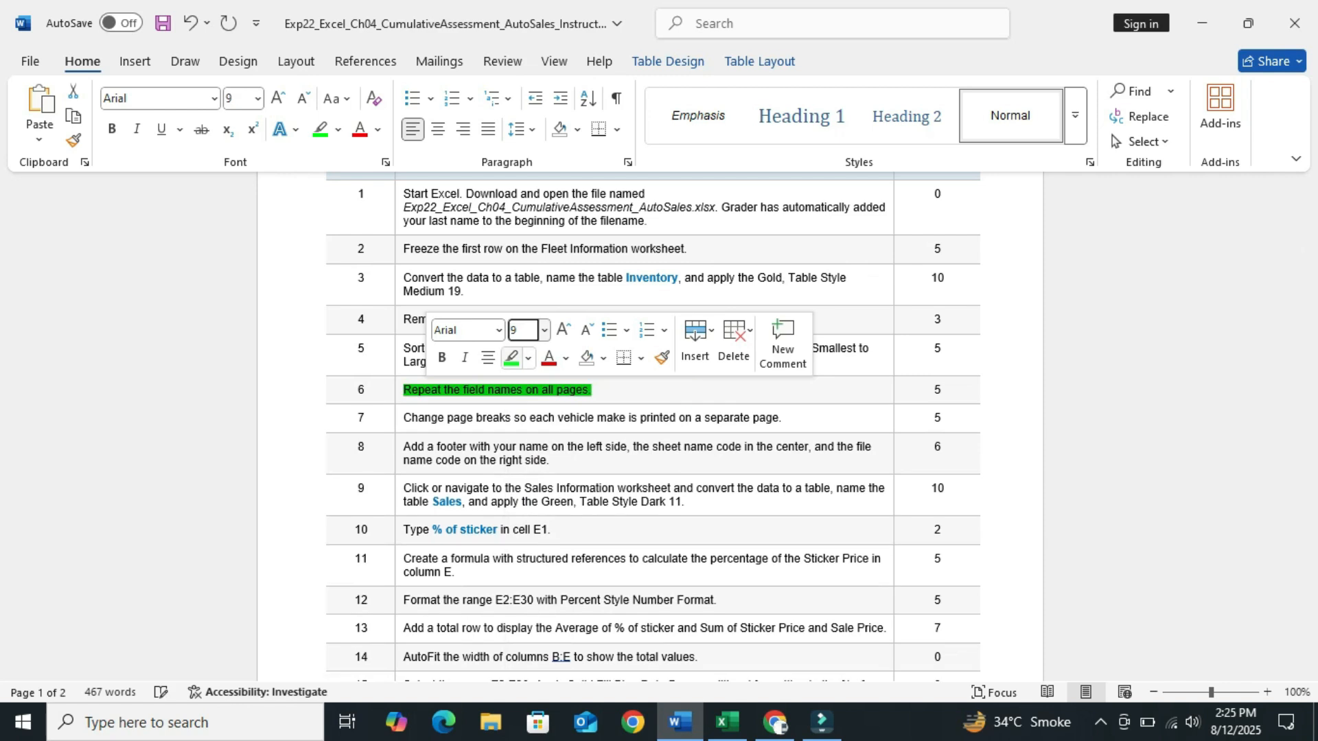
- Enlarge step 7, "Change page breaks so each vehicle make is printed on a separate page.", to 14 pt and highlight it in bright green
left_click_drag(705, 418, 403, 418)
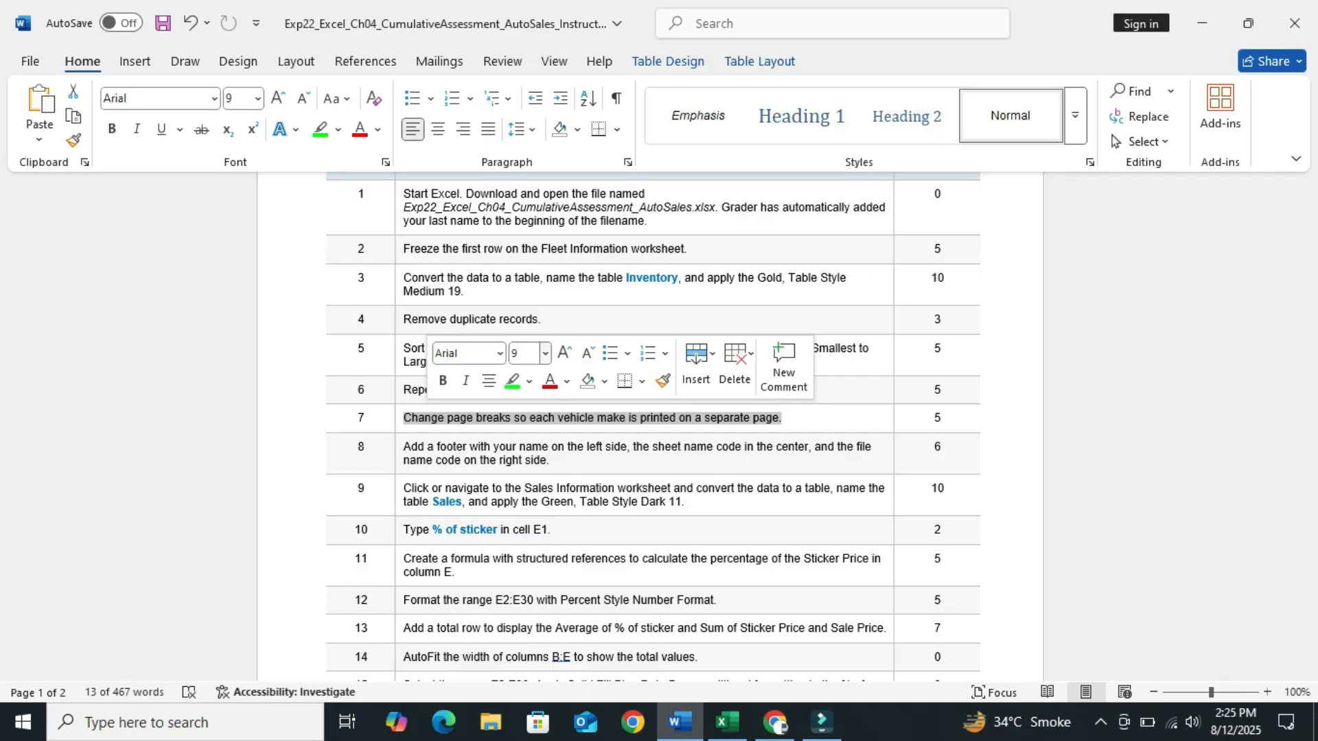
left_click(545, 353)
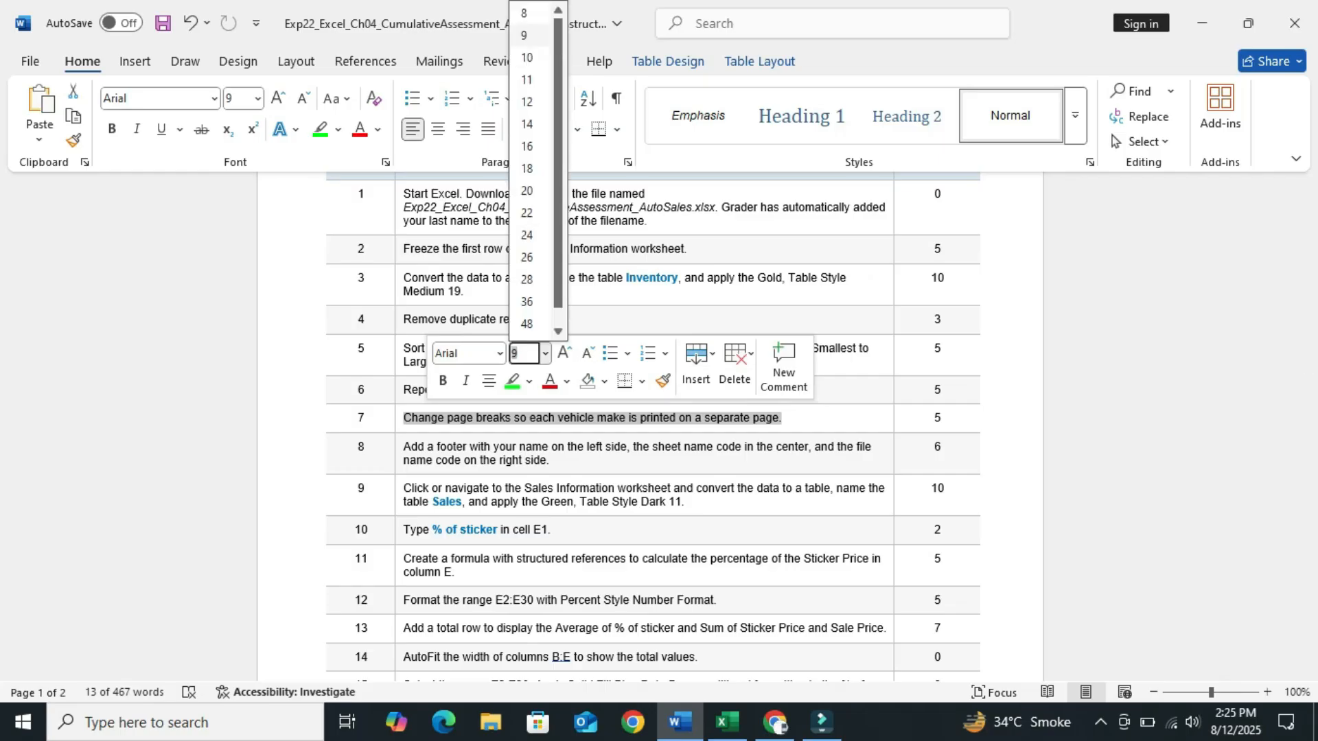
left_click(527, 123)
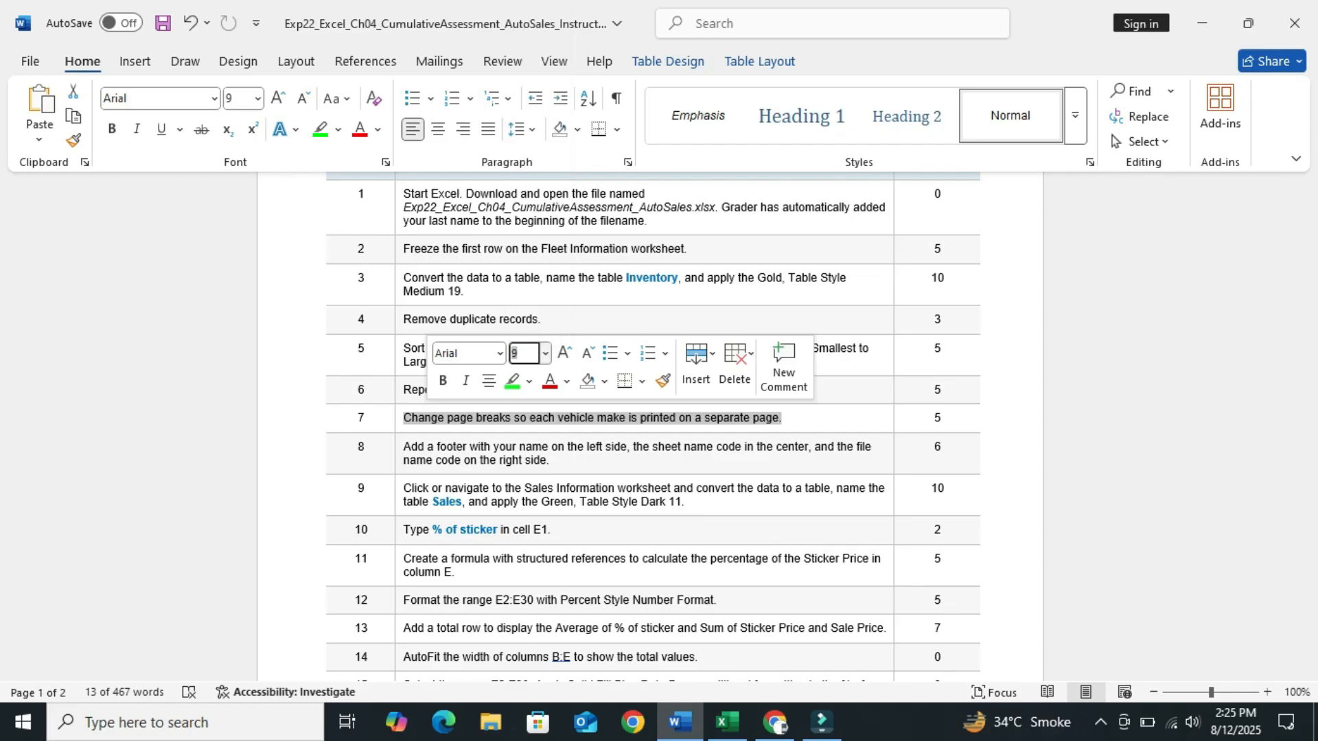
left_click(320, 129)
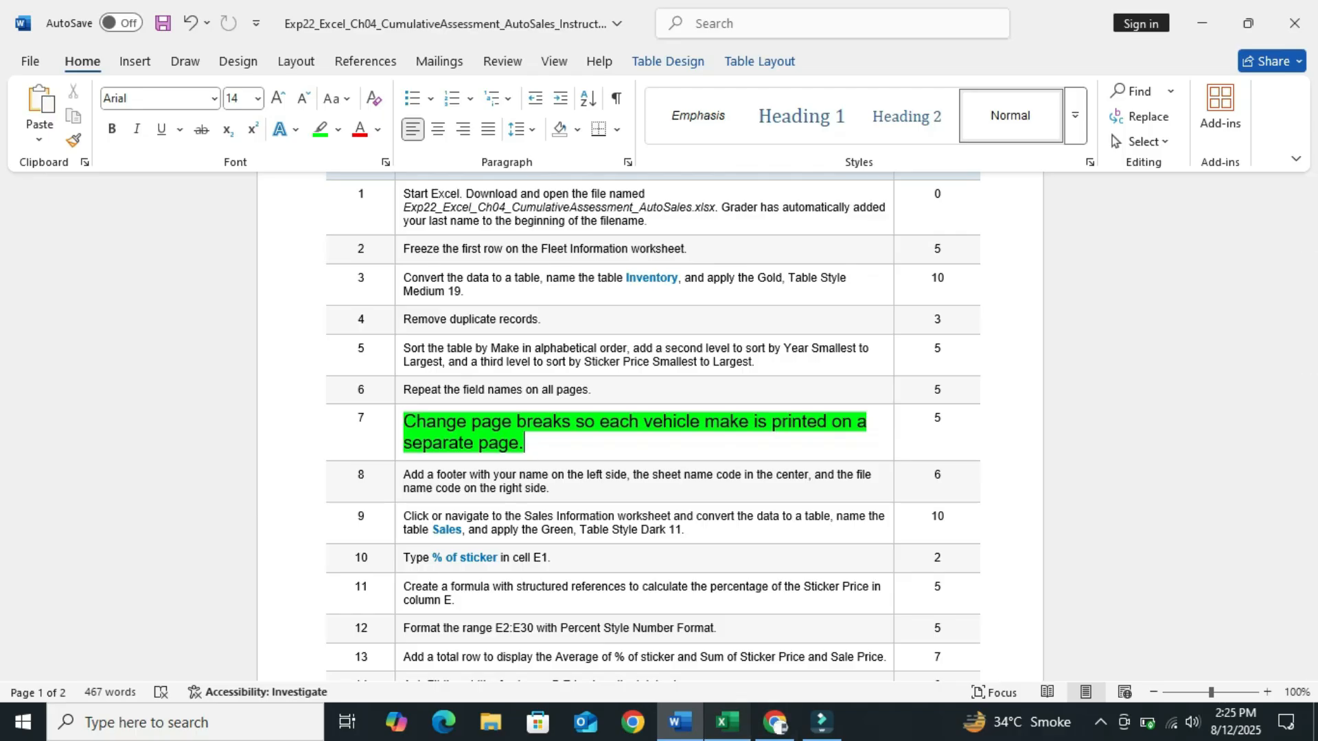
- Switch to the Excel workbook and examine the Fleet Information table in Normal view for the last row of each vehicle make
key("alt+Tab")
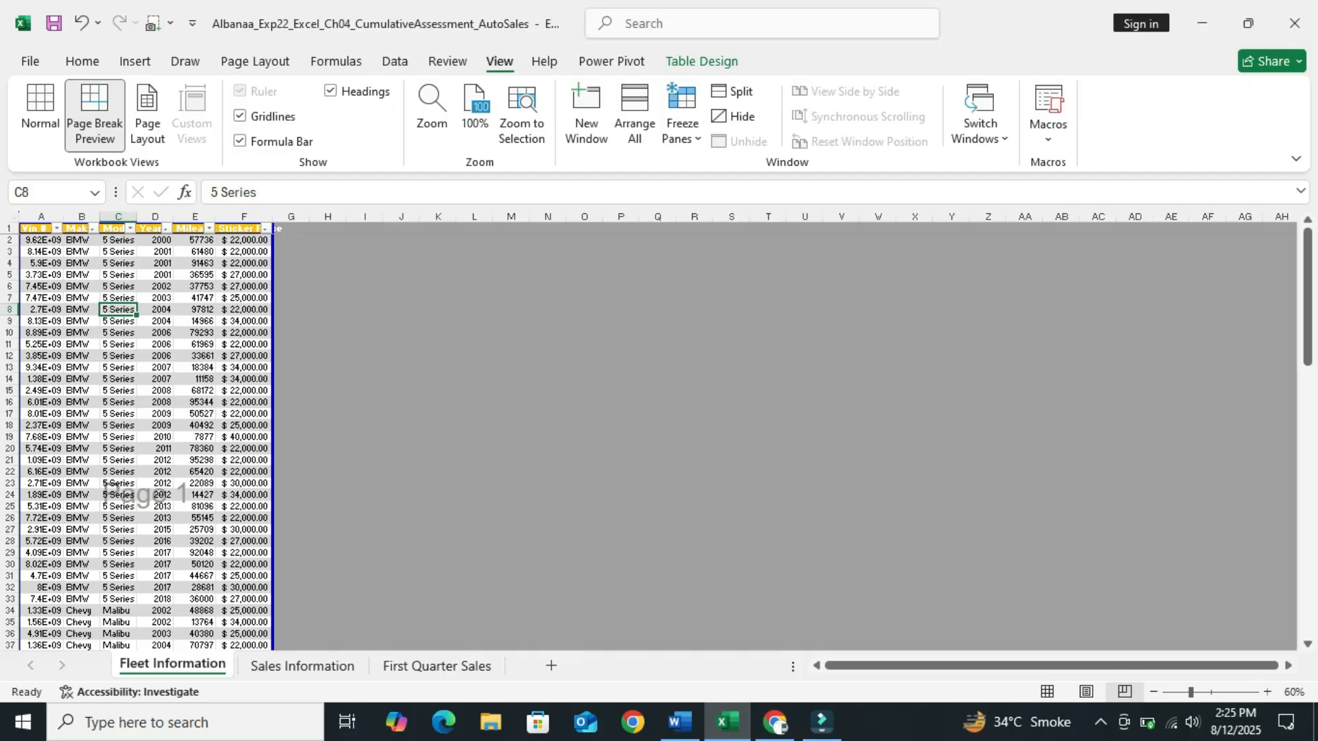
left_click(40, 114)
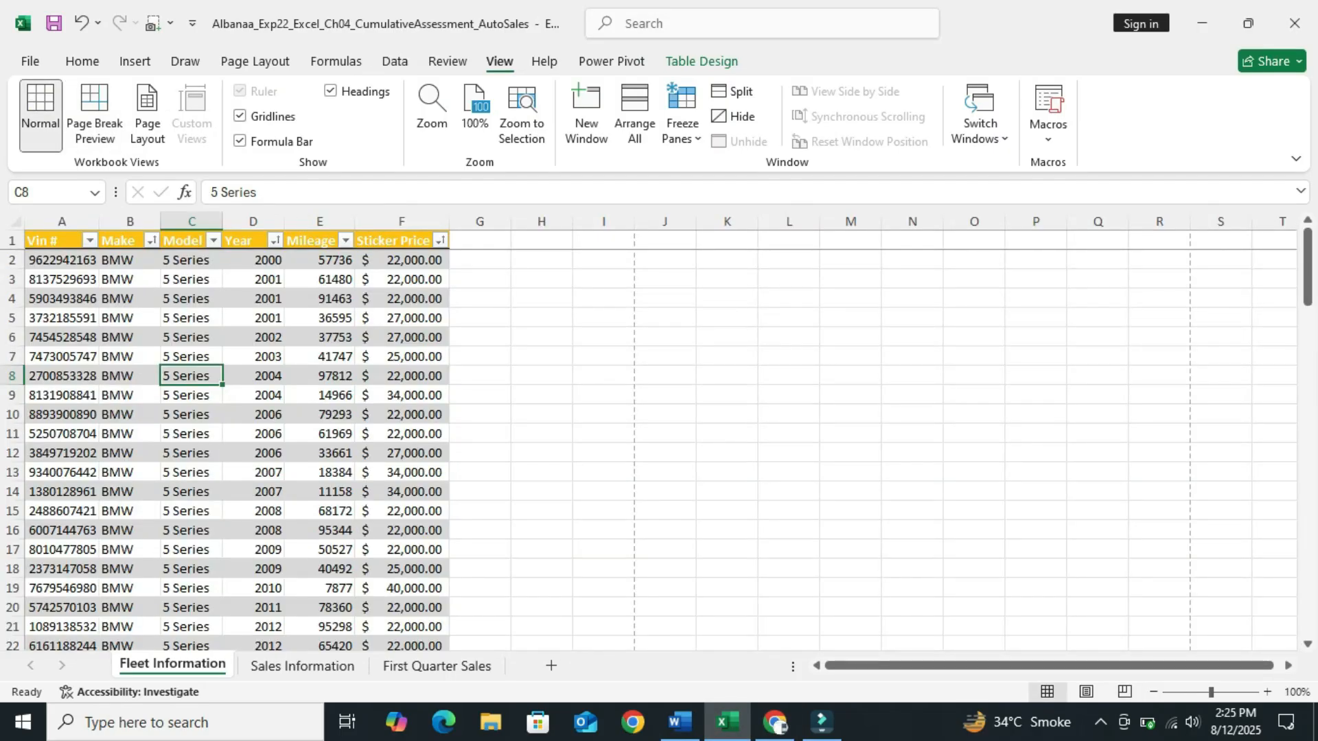
left_click_drag(1307, 268, 1307, 332)
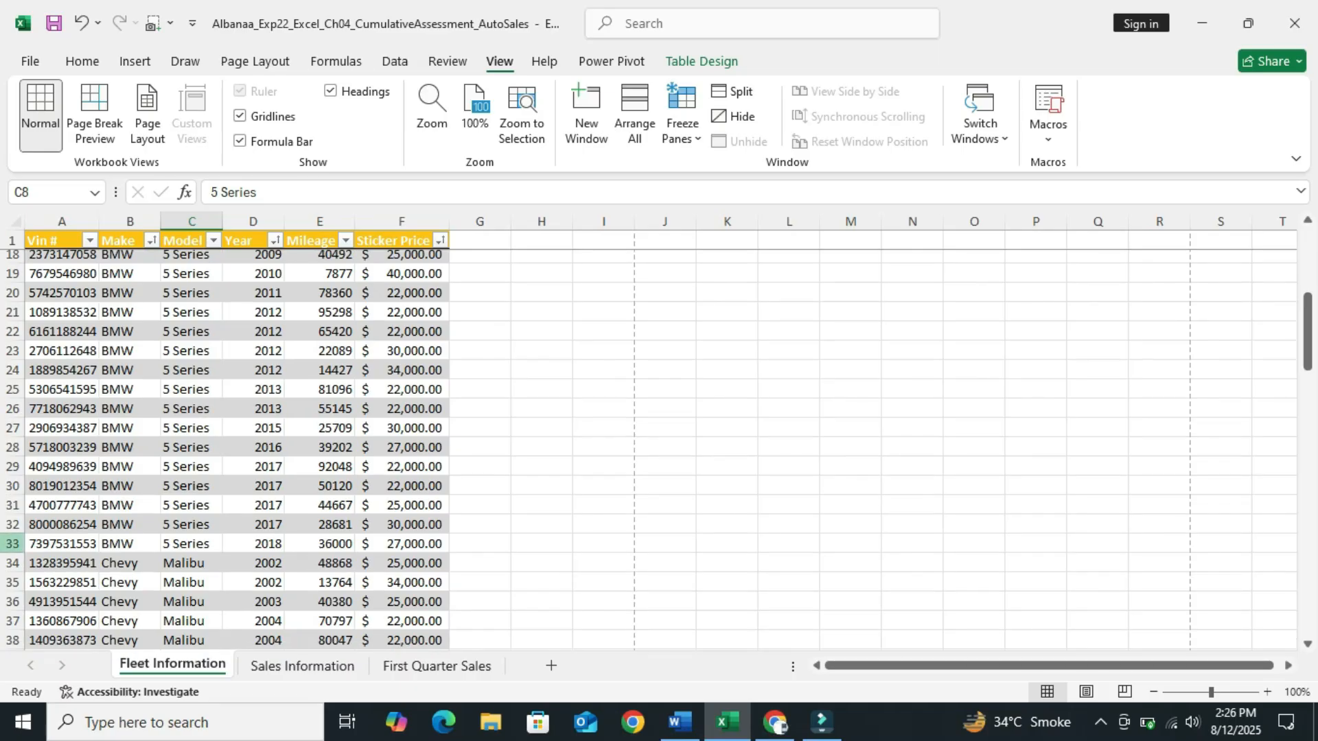
left_click(12, 544)
left_click_drag(1307, 331, 1307, 393)
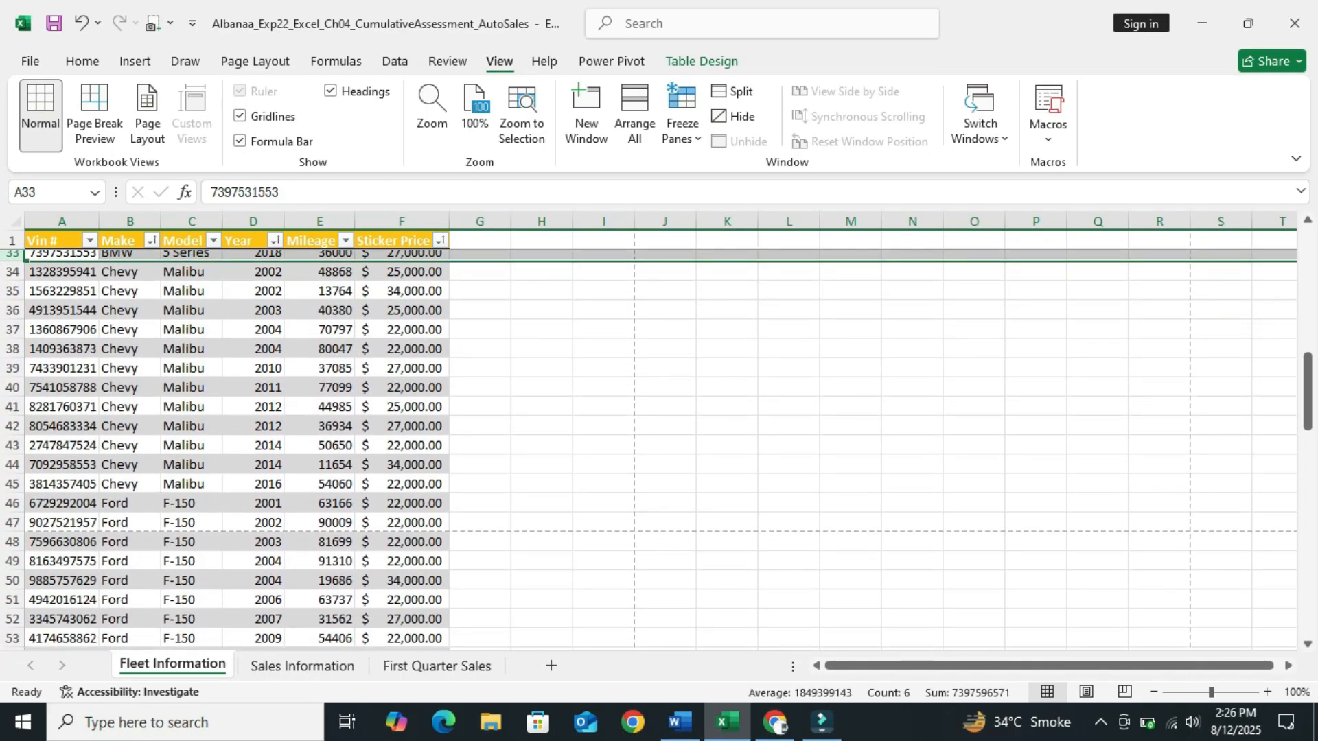
left_click(12, 483)
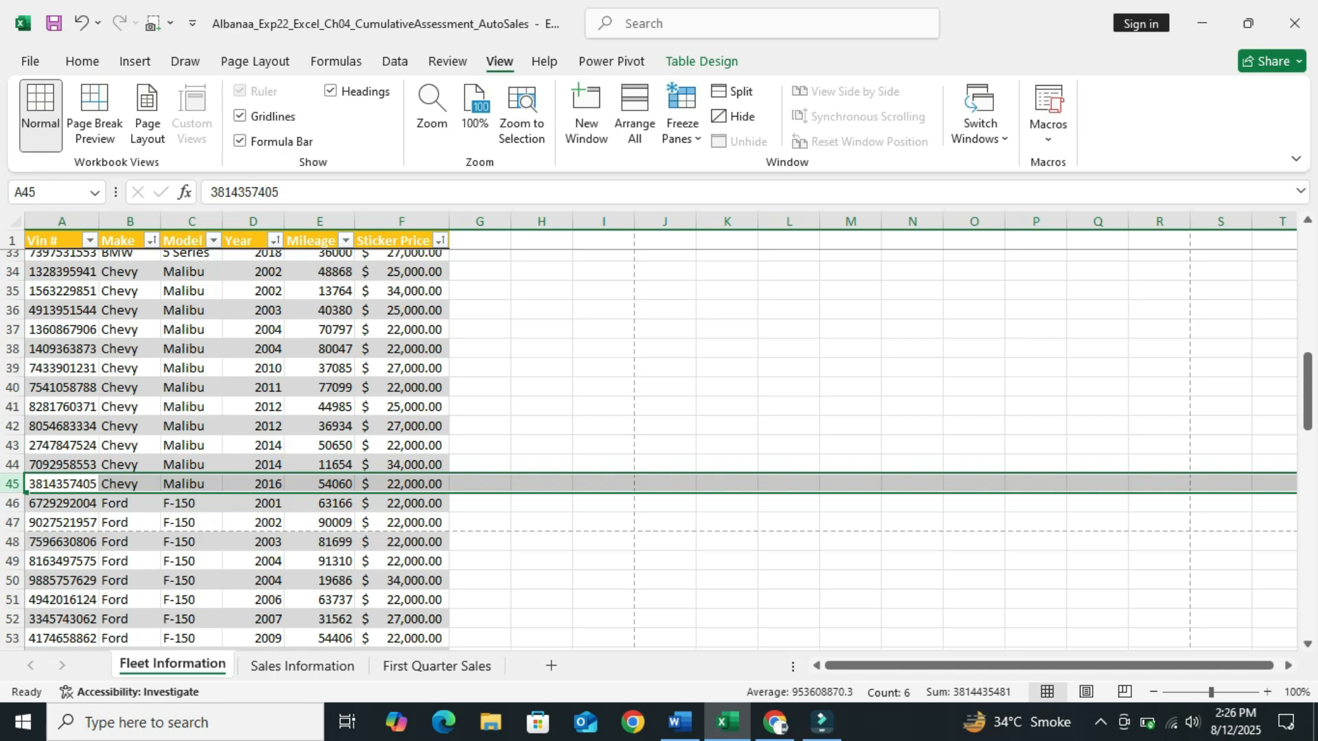
left_click_drag(1307, 405, 1307, 488)
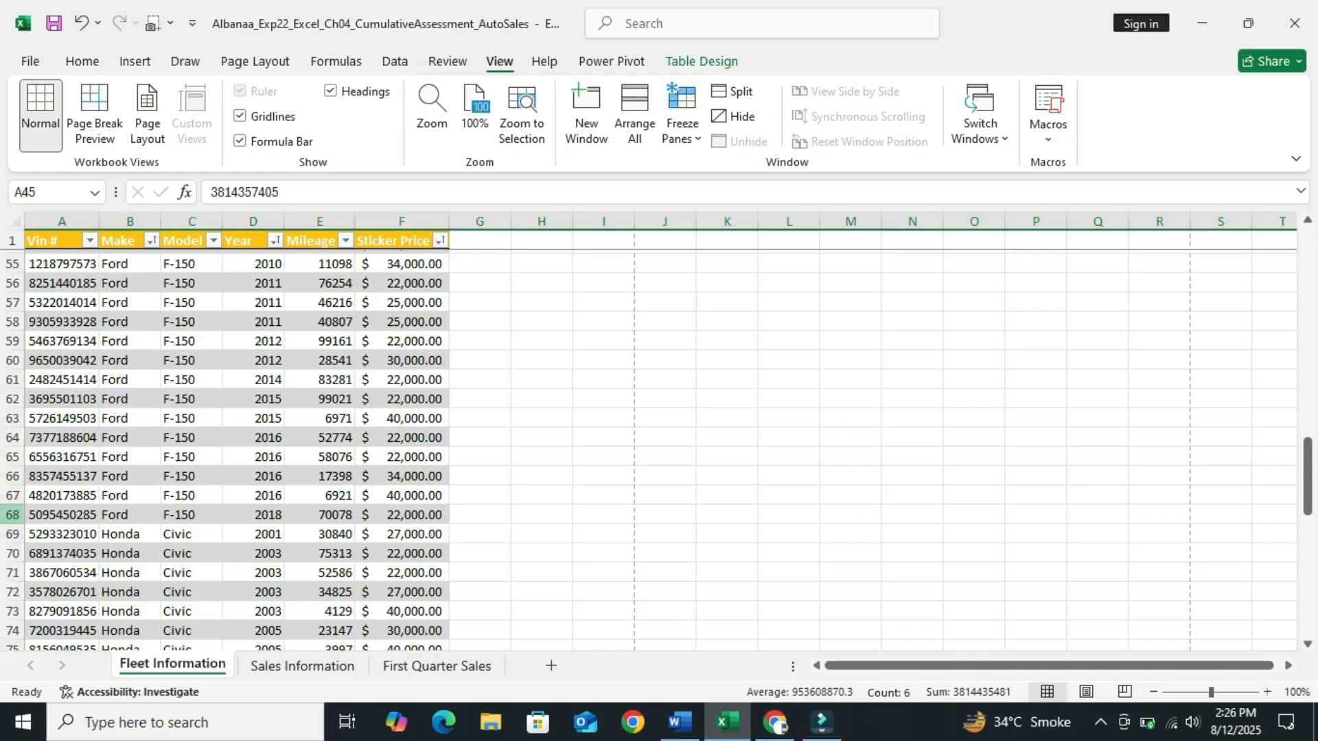
left_click(12, 515)
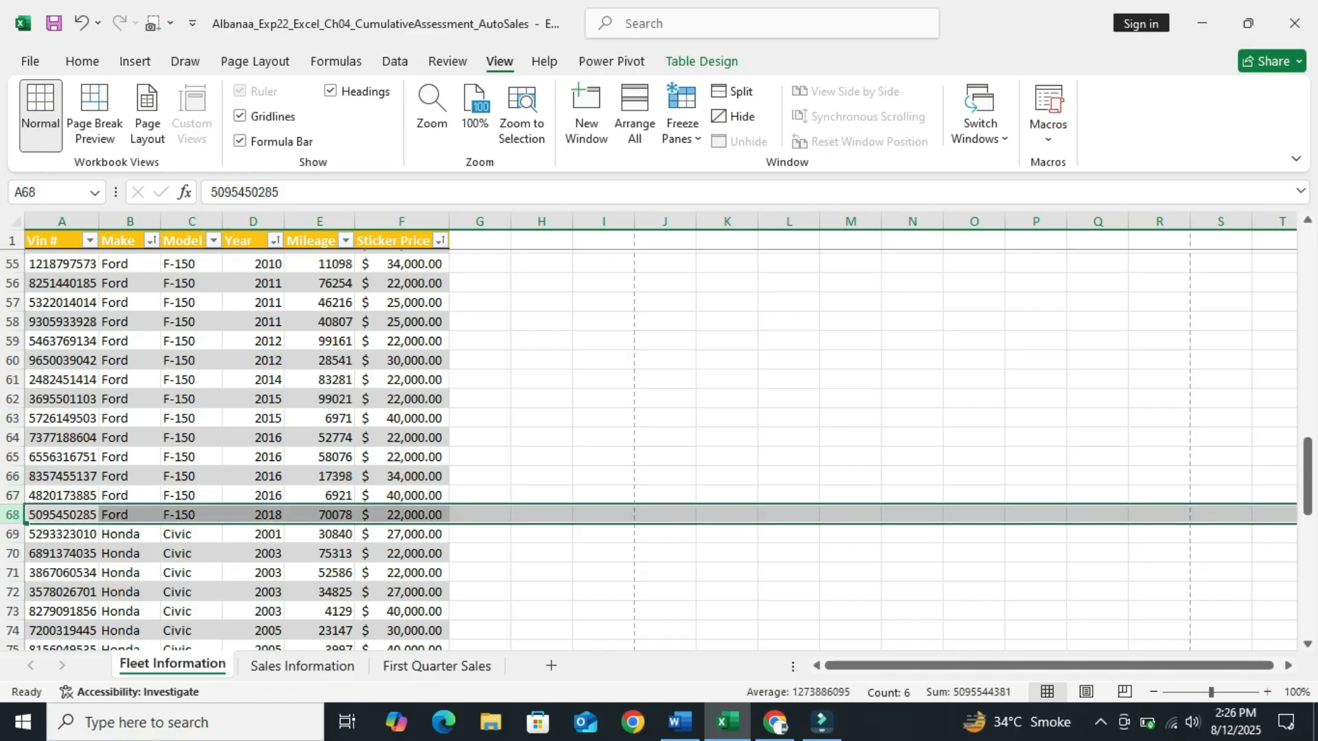
left_click_drag(1308, 476, 1308, 596)
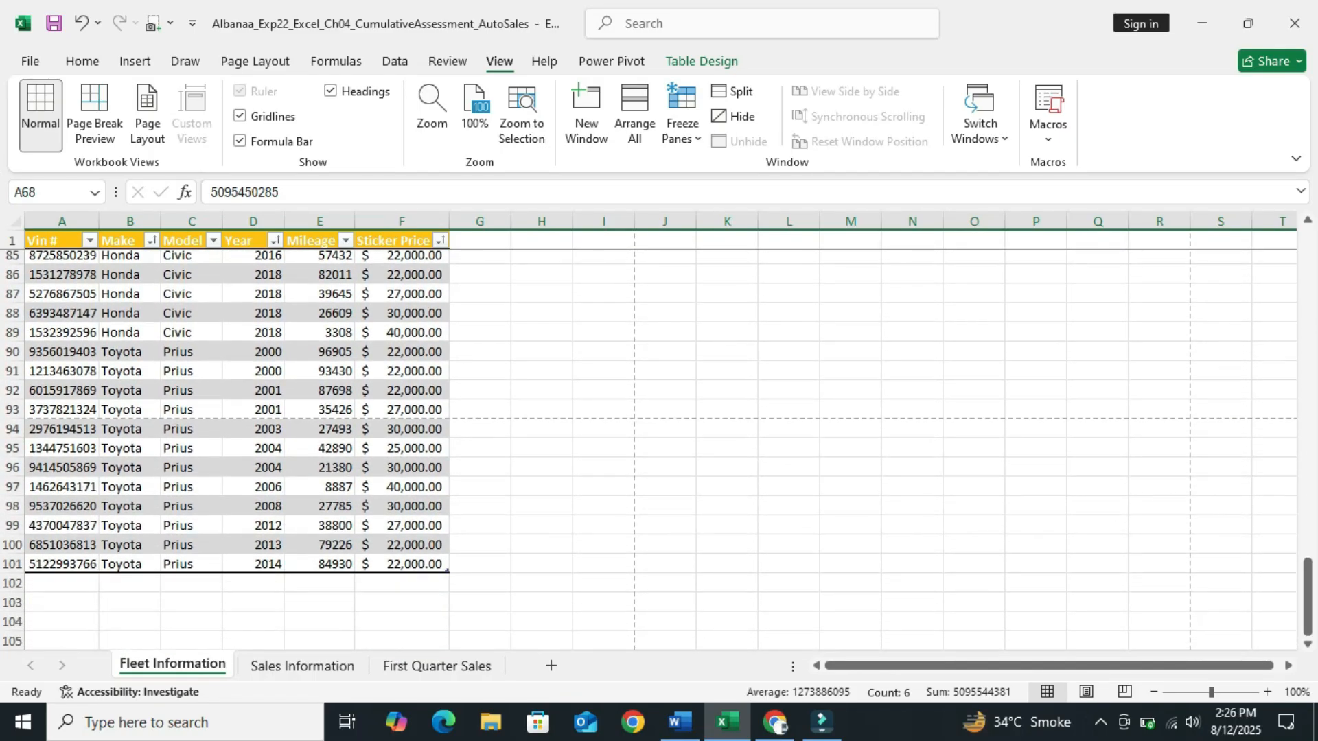
left_click(13, 332)
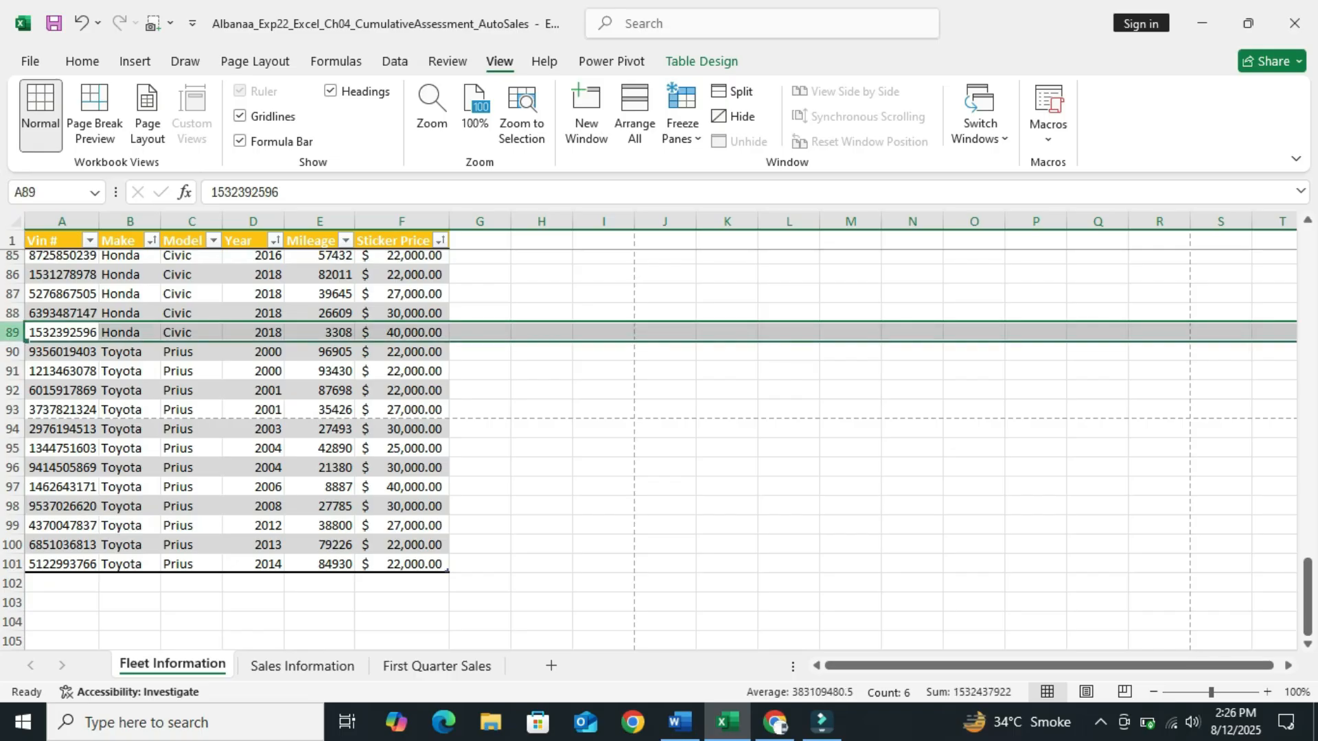
left_click_drag(1308, 596, 1308, 275)
left_click(252, 440)
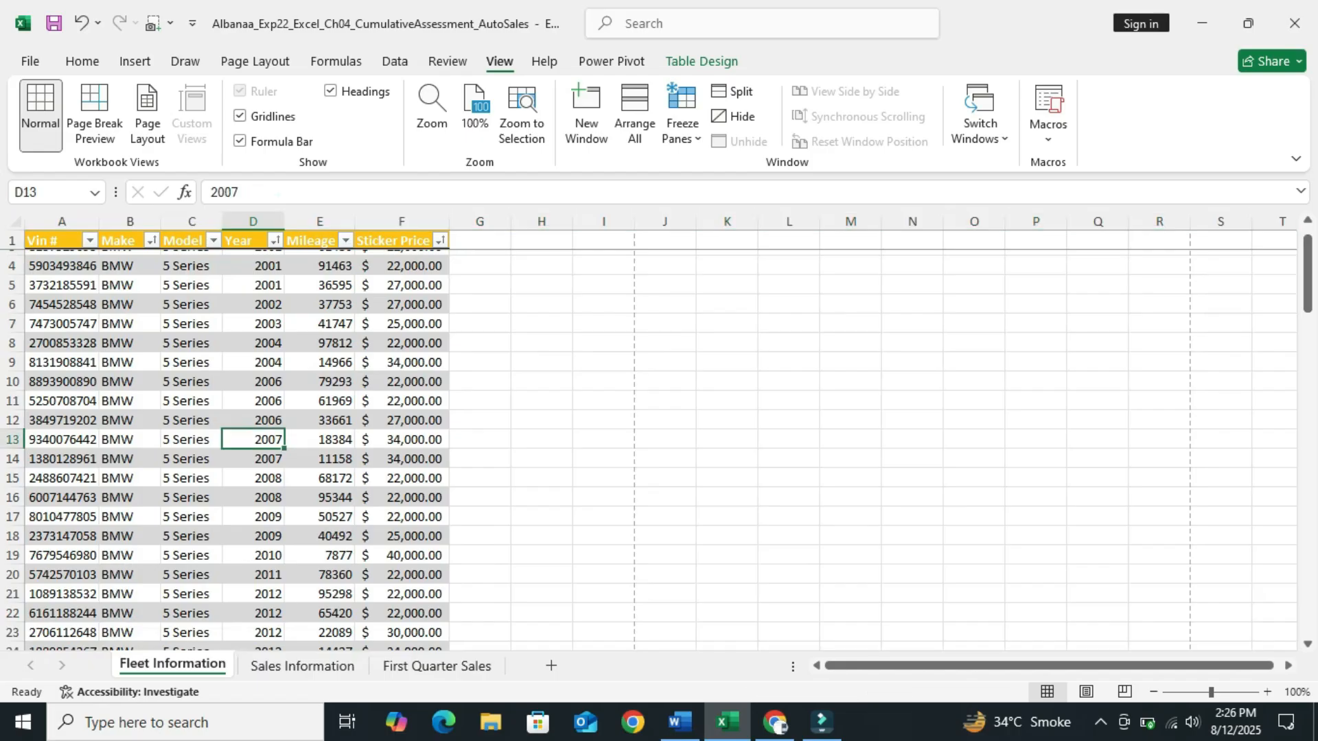
left_click(62, 362)
left_click(130, 362)
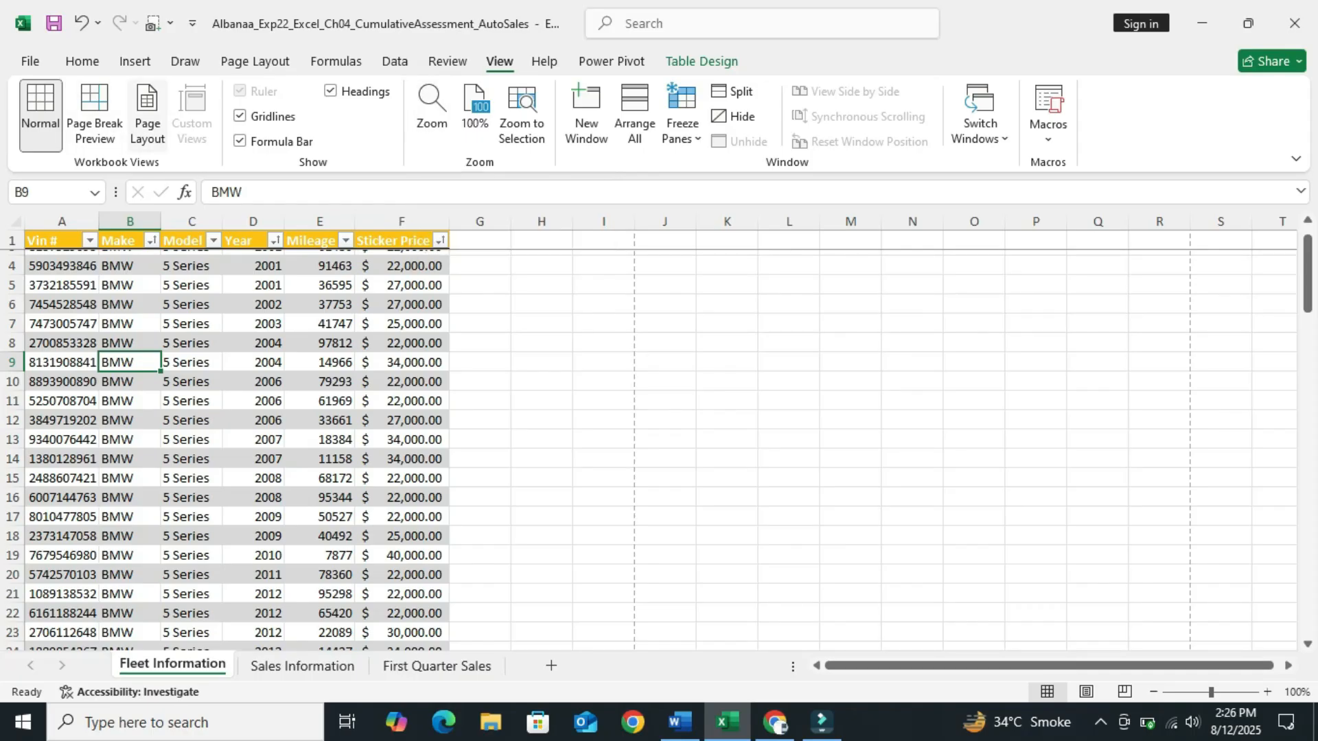
- Show the sheet in Page Break Preview at 90% zoom and move the first page break between rows 33 and 34, separating BMW from Chevy
left_click(94, 114)
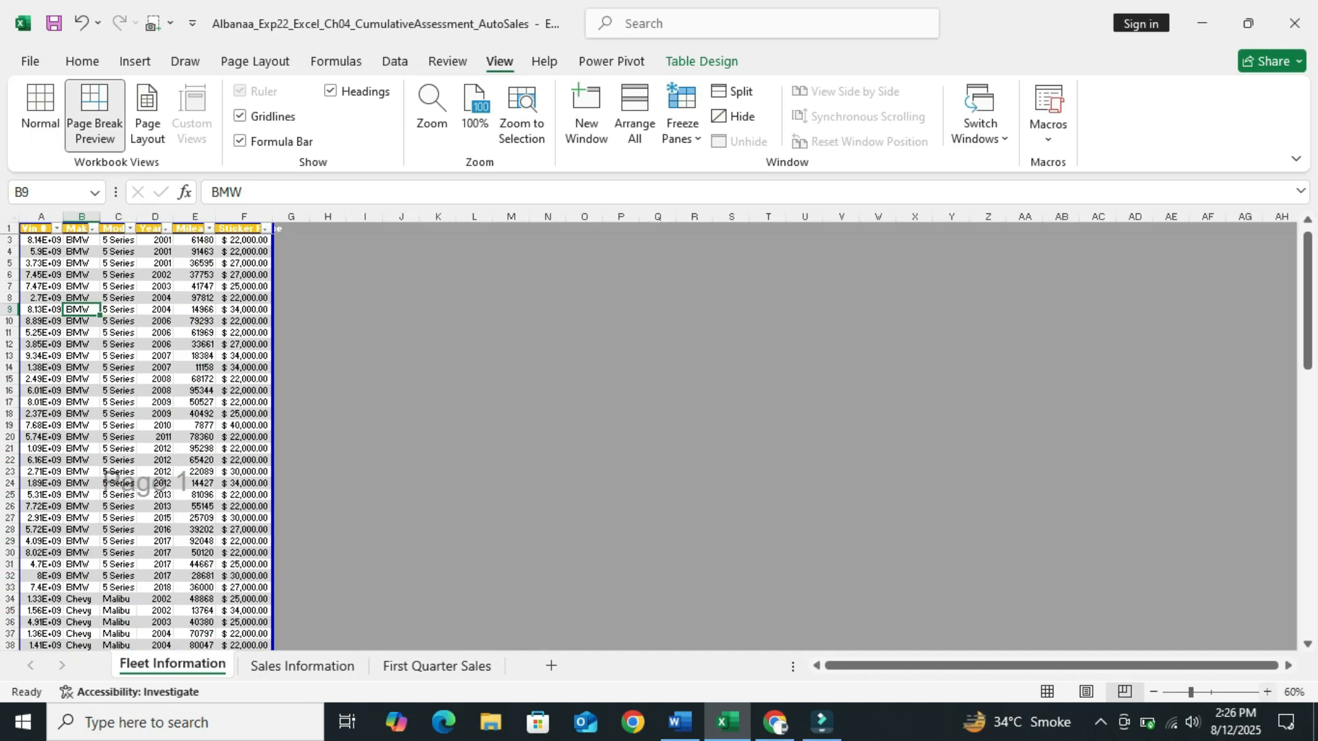
left_click(1267, 692)
left_click(1267, 692)
left_click(1267, 692)
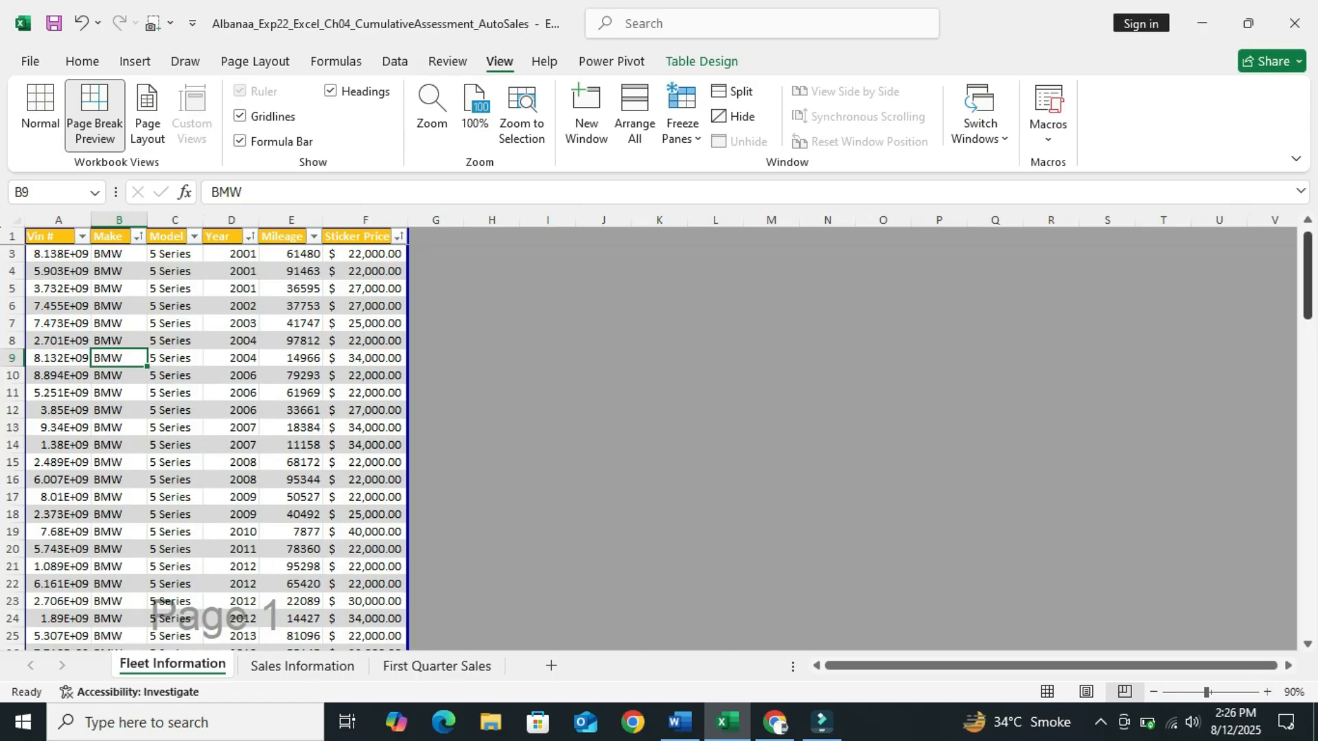
left_click_drag(1306, 275, 1307, 378)
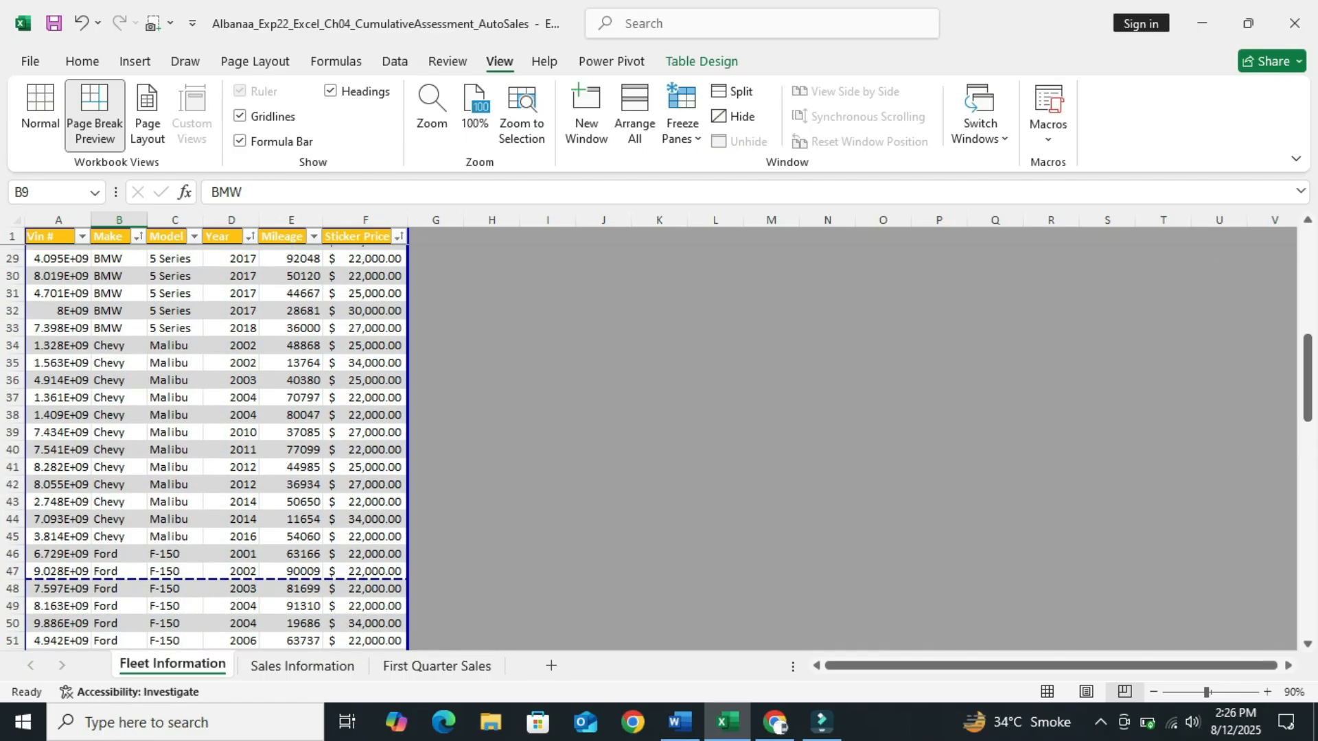
left_click_drag(217, 580, 216, 337)
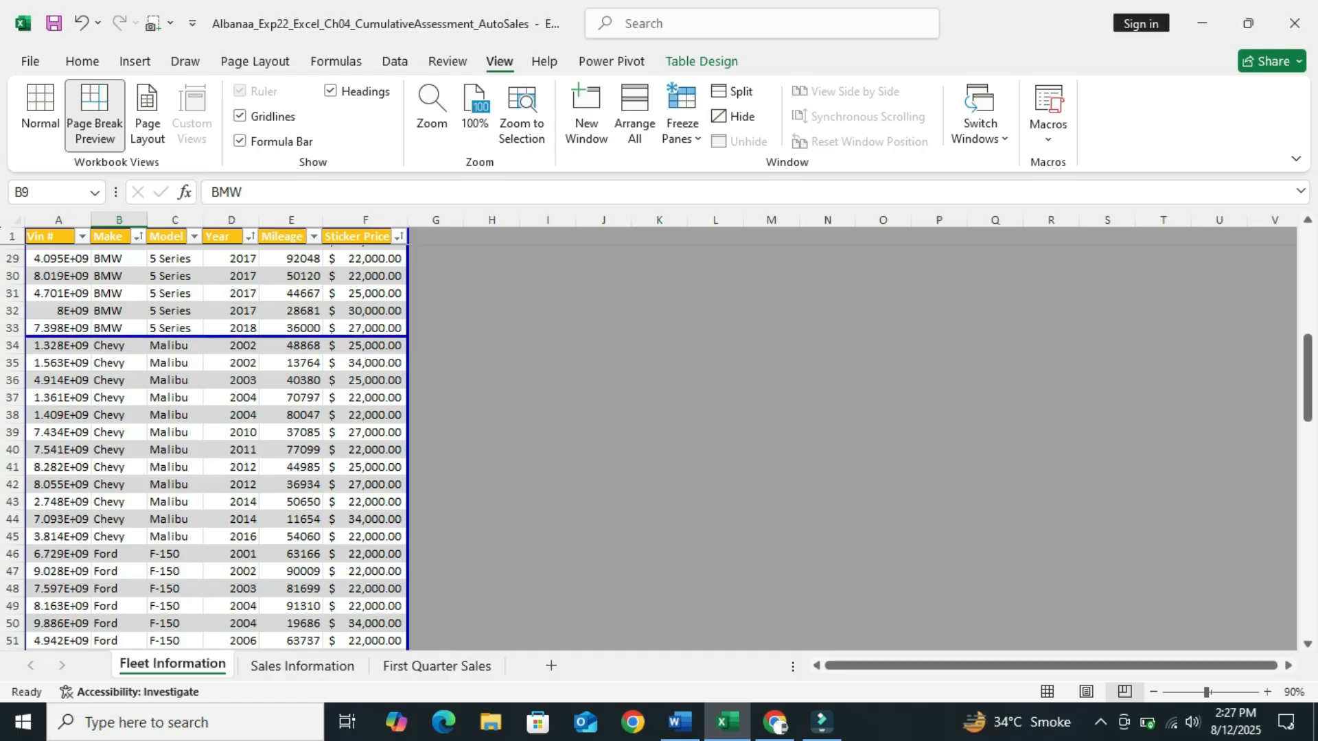
left_click(291, 467)
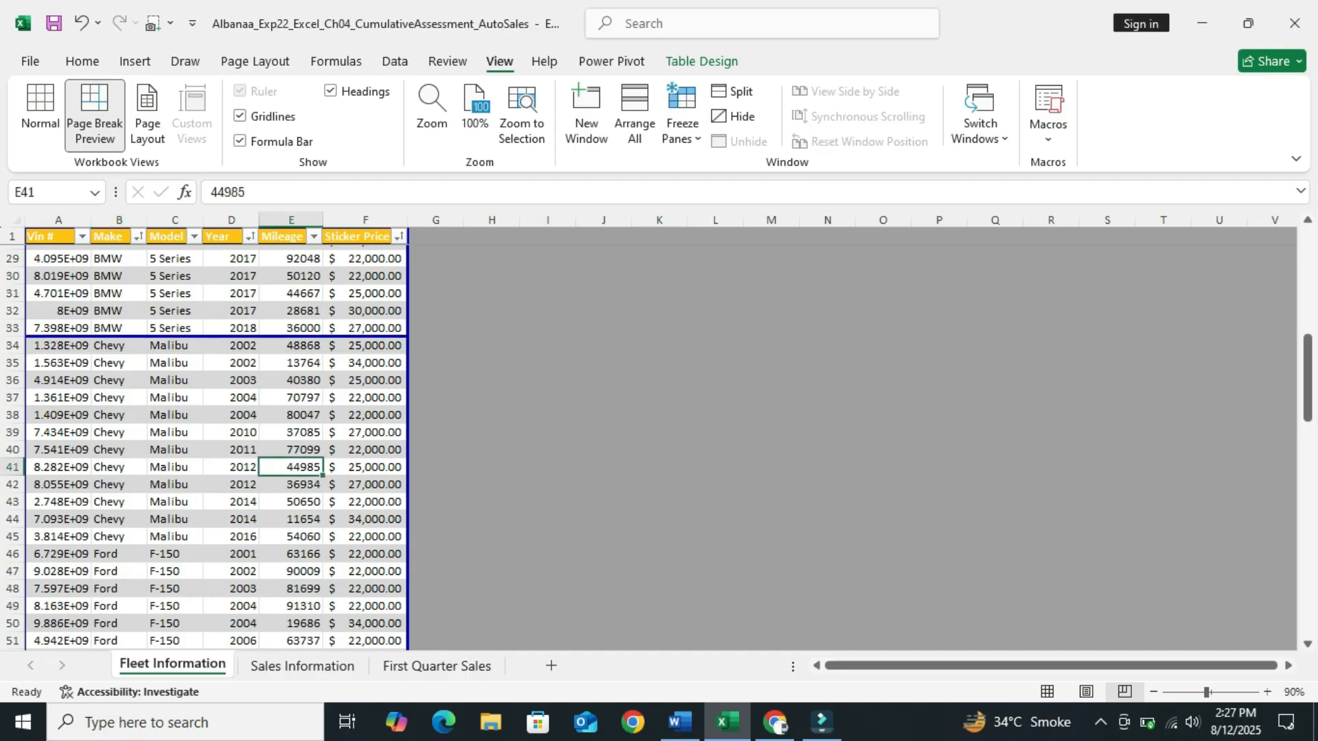
- Move the second page break between rows 45 and 46, separating Chevy from Ford
left_click_drag(1308, 378, 1308, 504)
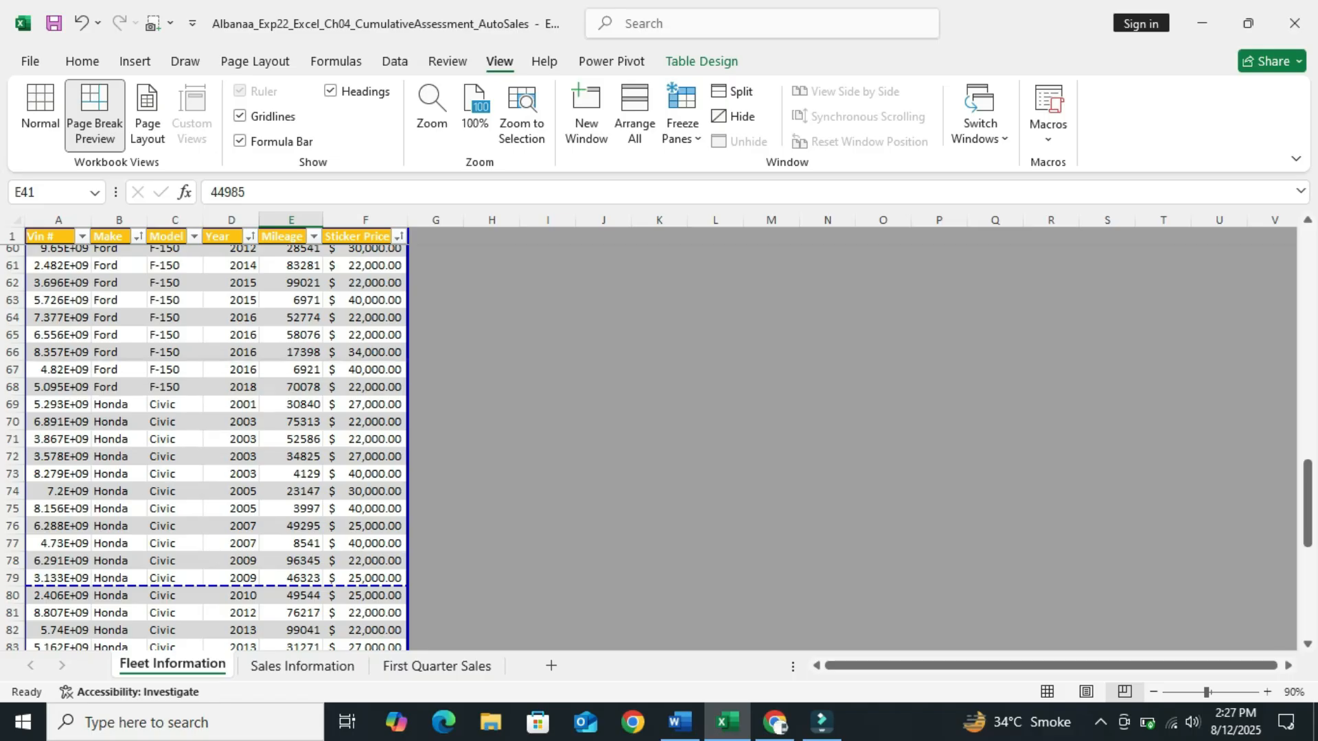
scroll(411, 446, "up", 2)
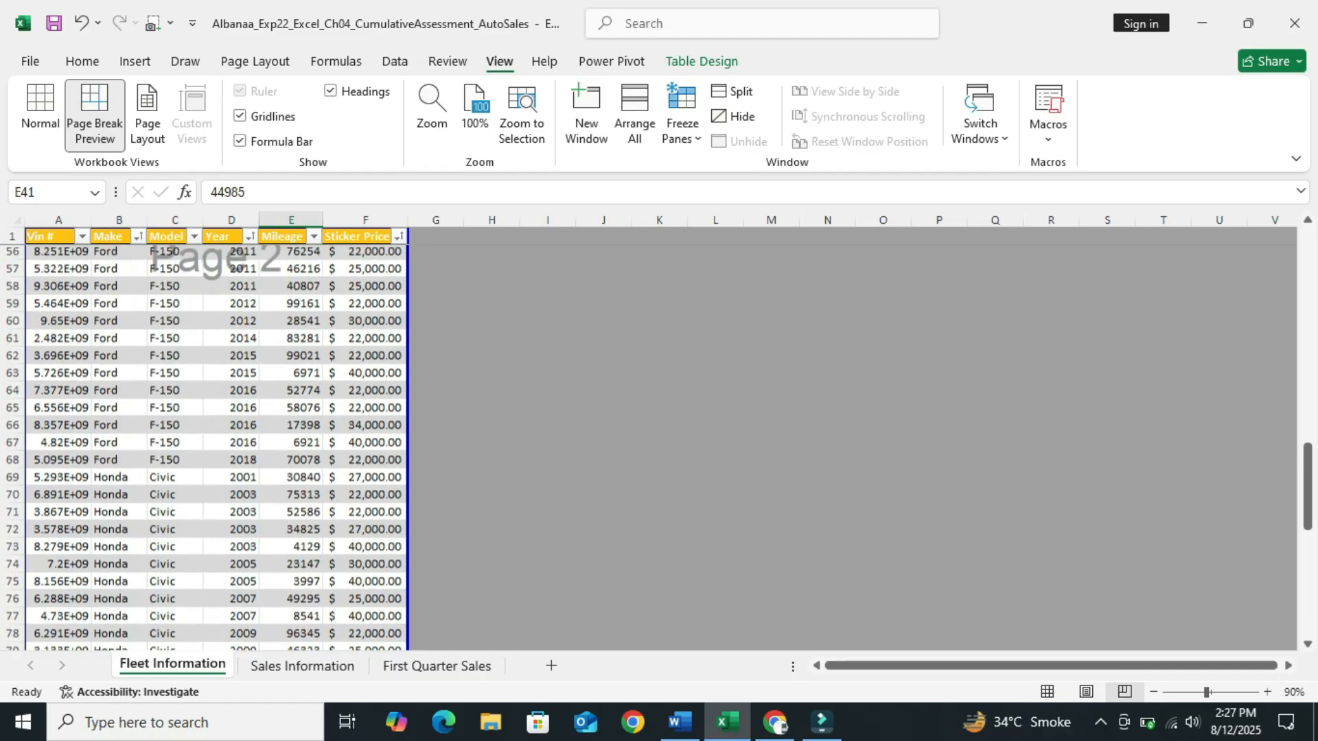
scroll(412, 446, "up", 4)
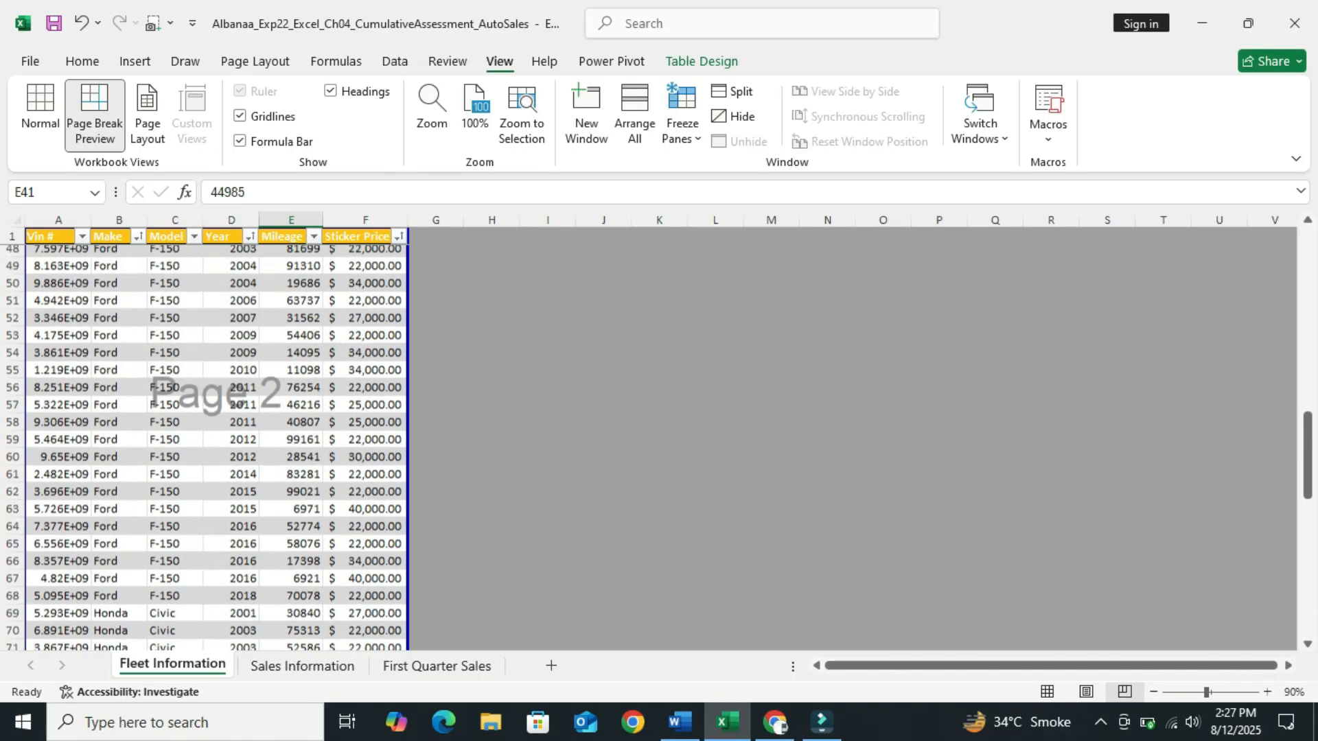
scroll(412, 446, "up", 3)
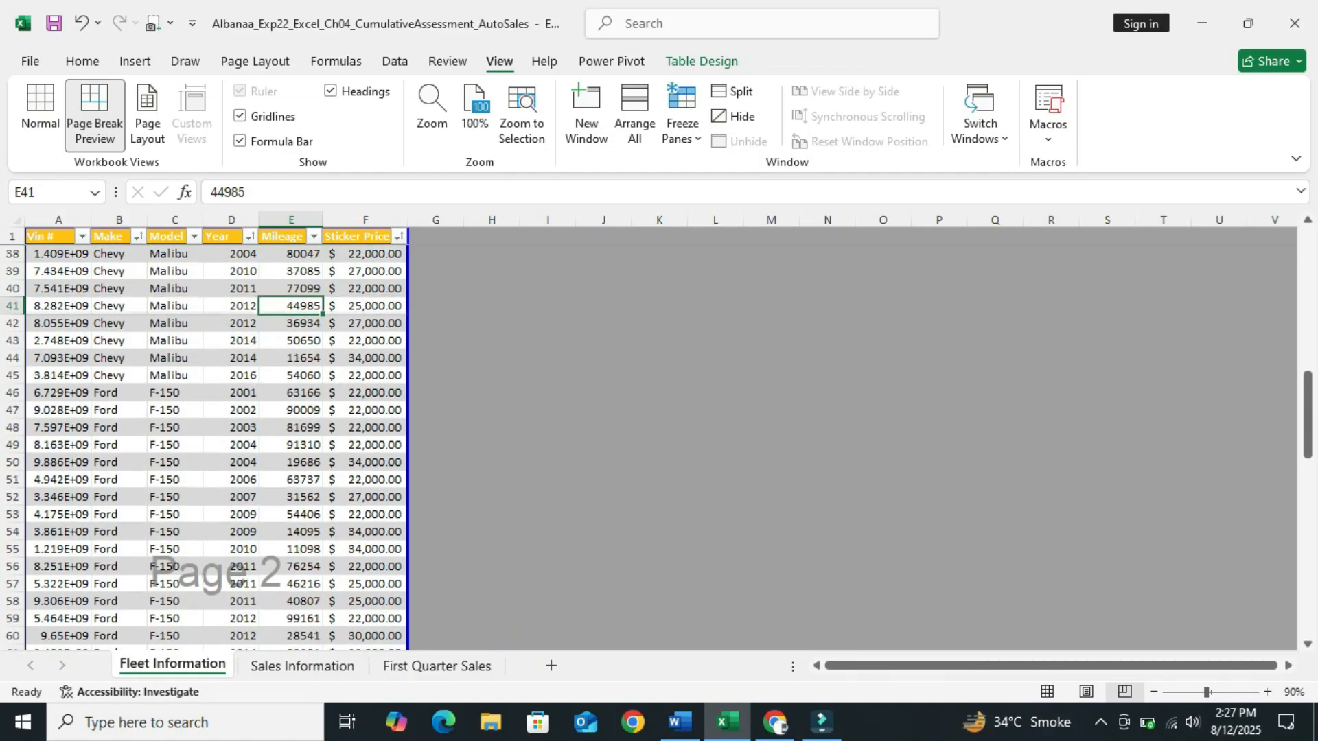
left_click_drag(216, 348, 216, 383)
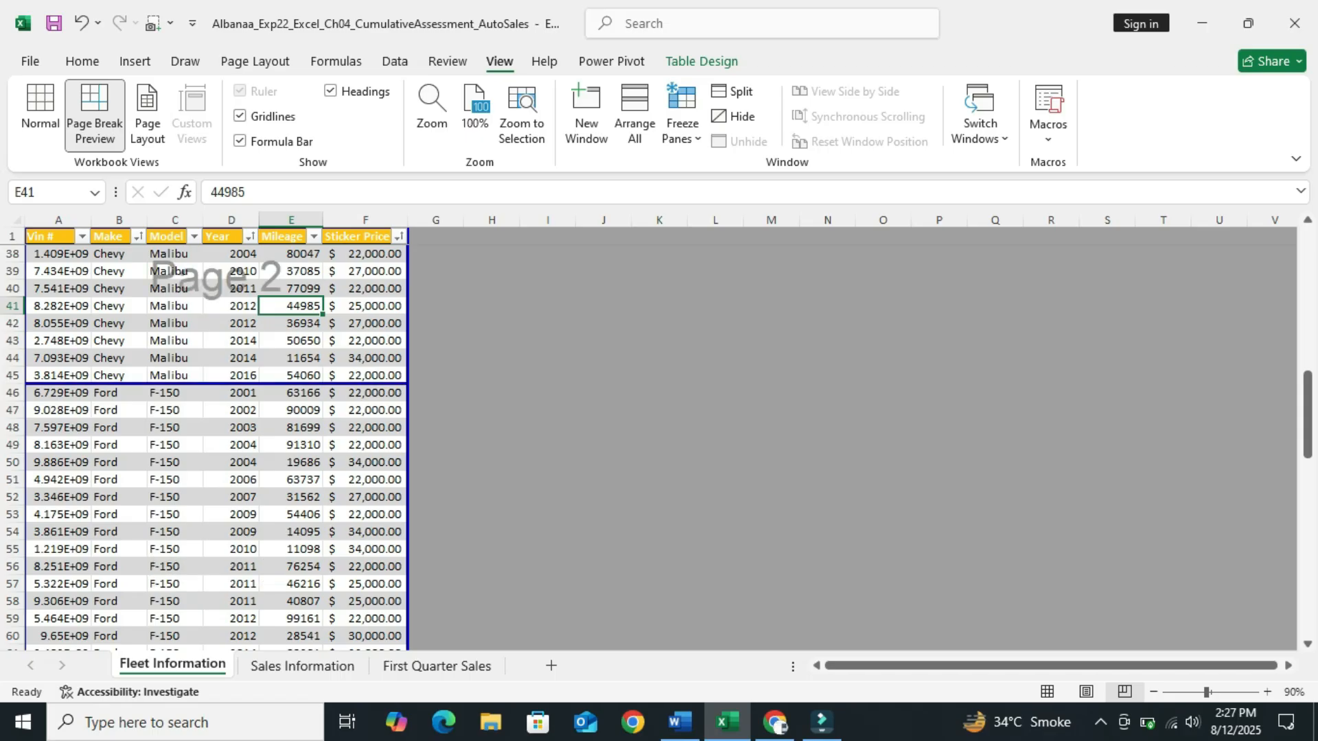
- Move the page break in the Toyota rows up between rows 68 and 69, separating Ford from Honda
left_click_drag(1308, 416, 1308, 576)
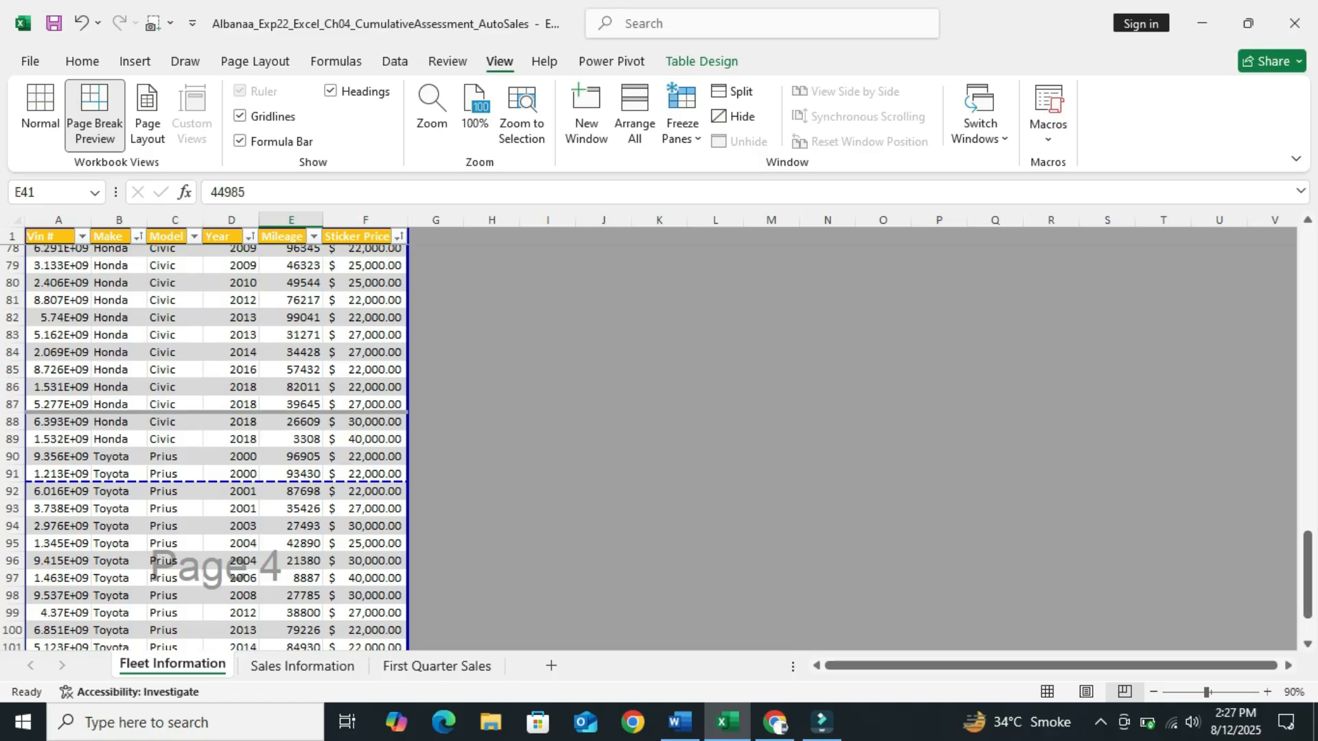
scroll(216, 446, "up", 1)
scroll(216, 446, "up", 4)
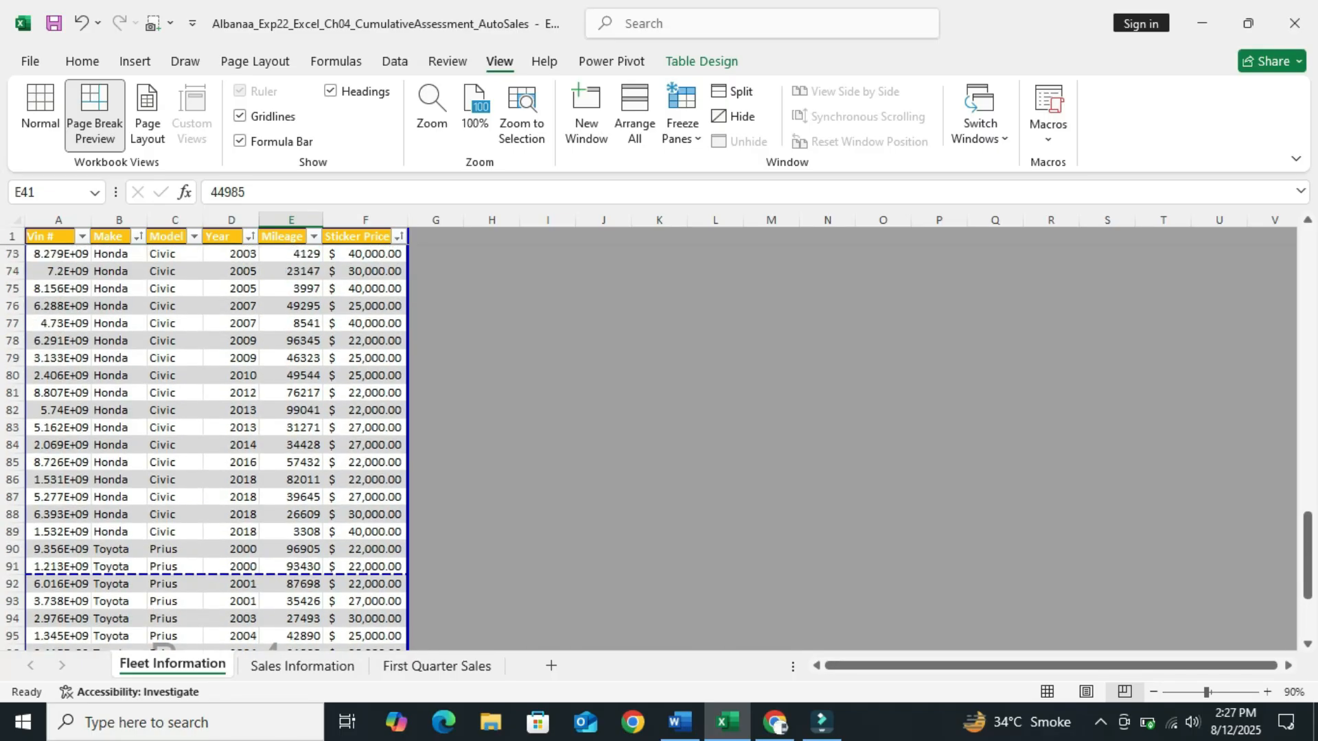
scroll(216, 447, "up", 4)
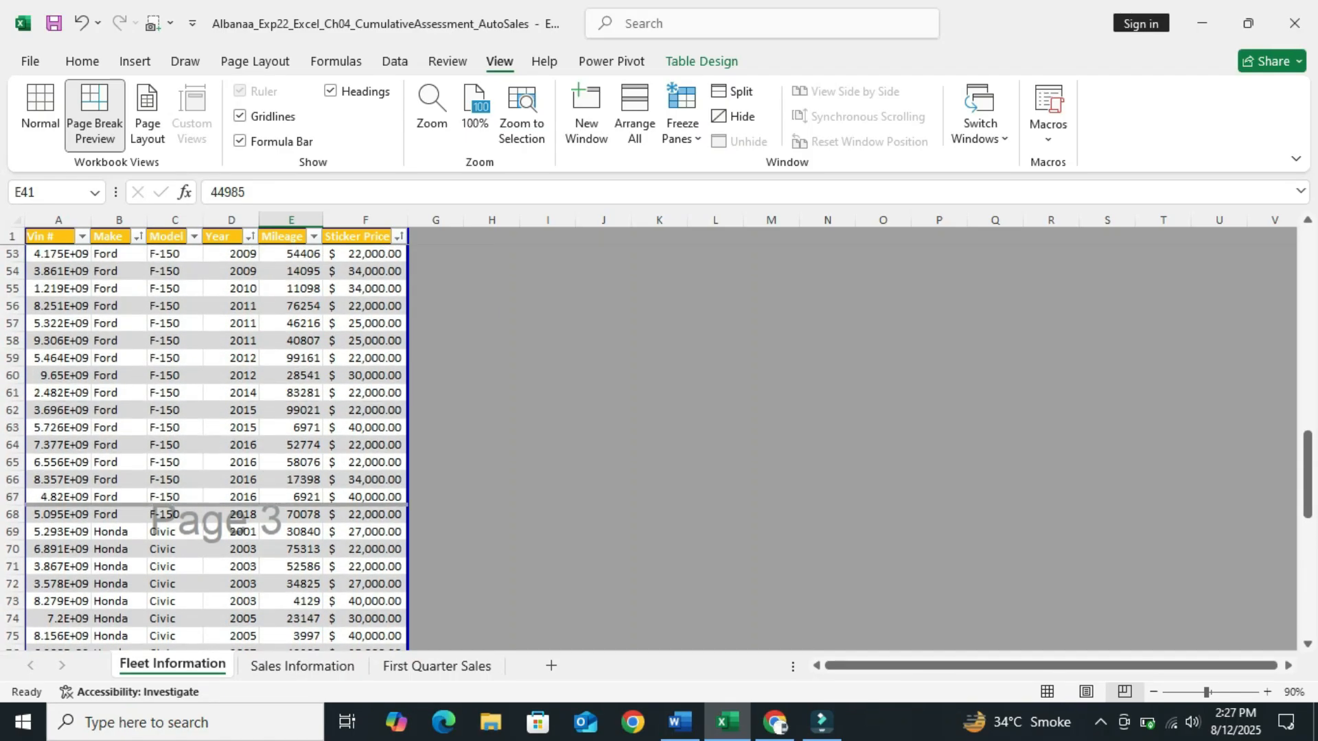
- Move the print area's lower boundary up to just below row 89, the last Honda row, and return the sheet to Normal view
left_click_drag(1308, 473, 1308, 580)
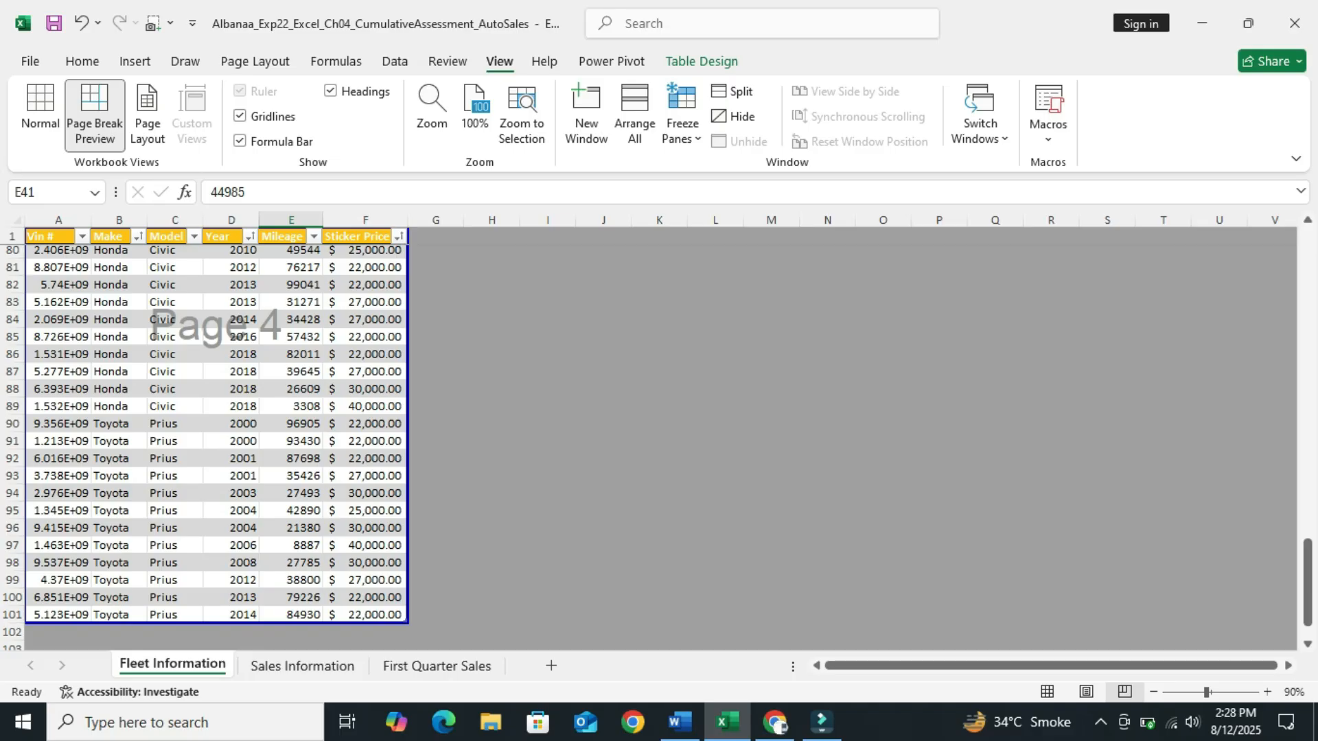
left_click_drag(216, 624, 216, 415)
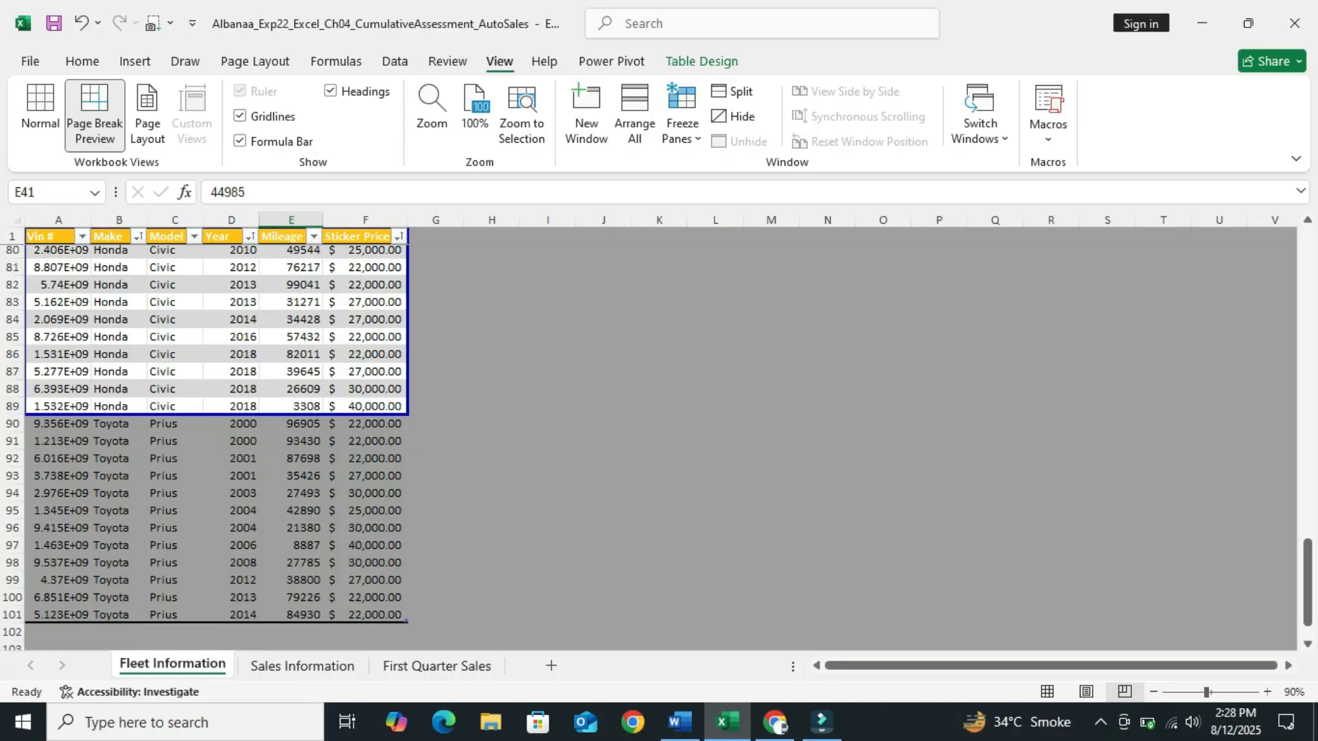
left_click_drag(1307, 582, 1307, 273)
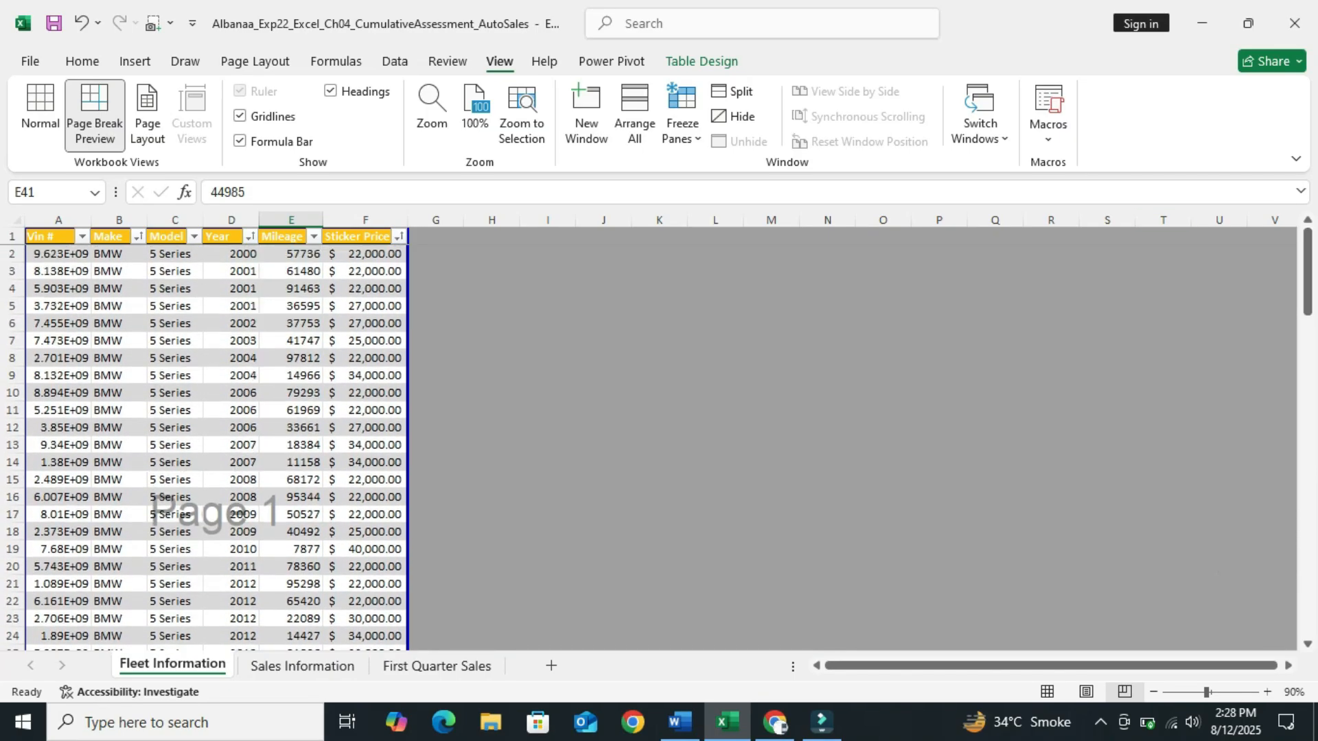
left_click(40, 110)
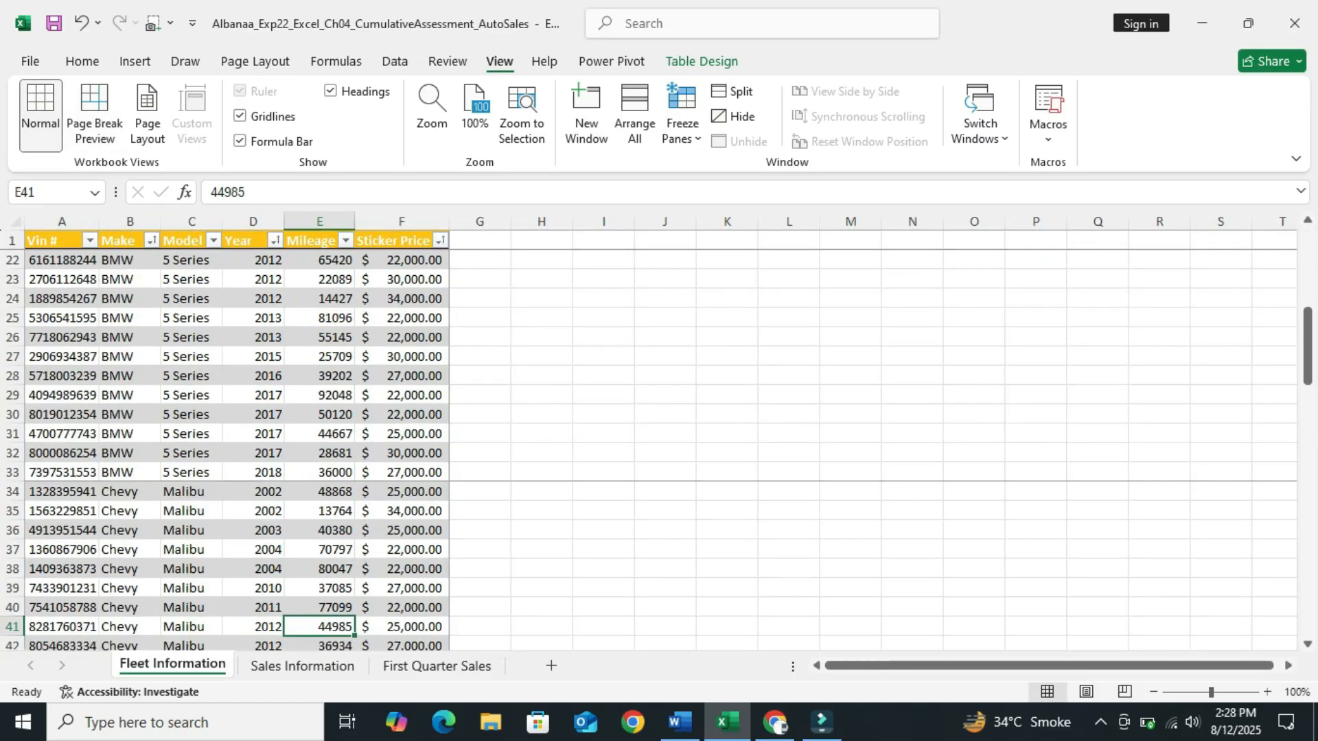
left_click_drag(1307, 359, 1307, 285)
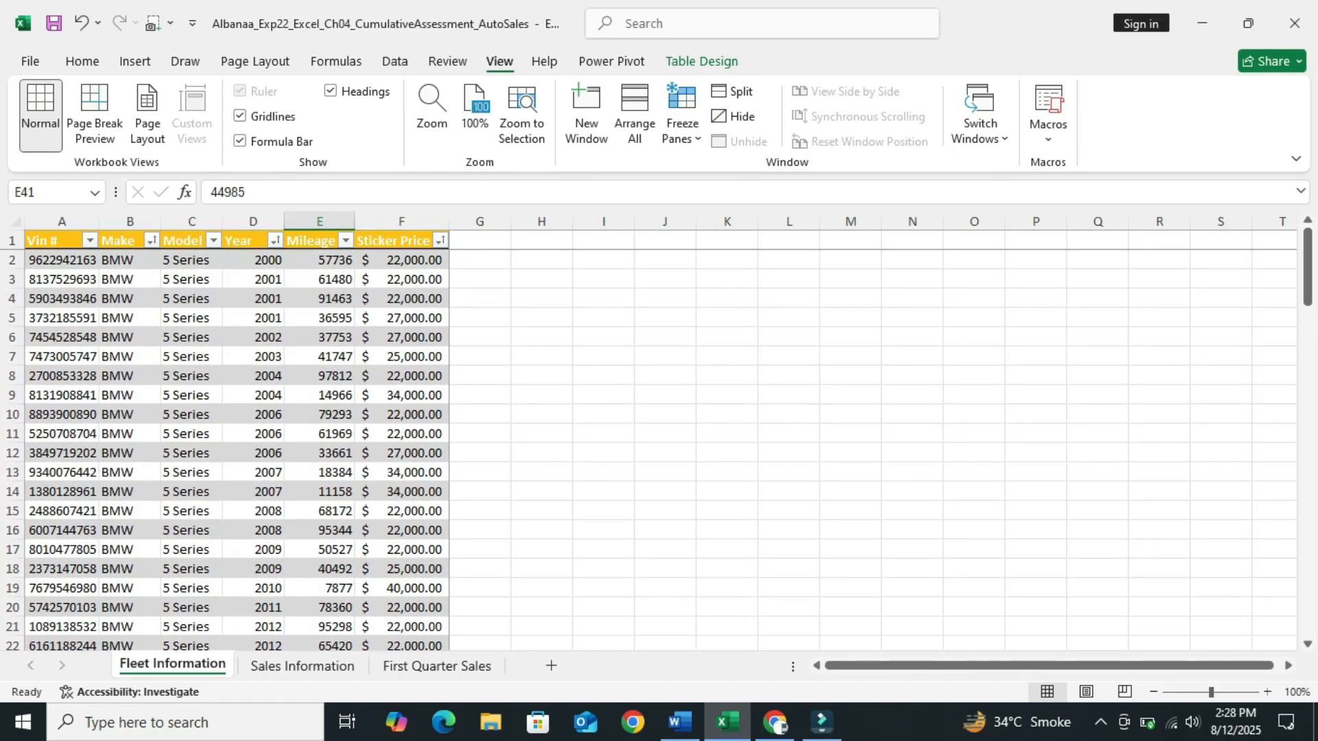
- Switch to the Word instructions, reset the step 7 text to 9 pt and remove its highlighting
left_click(680, 723)
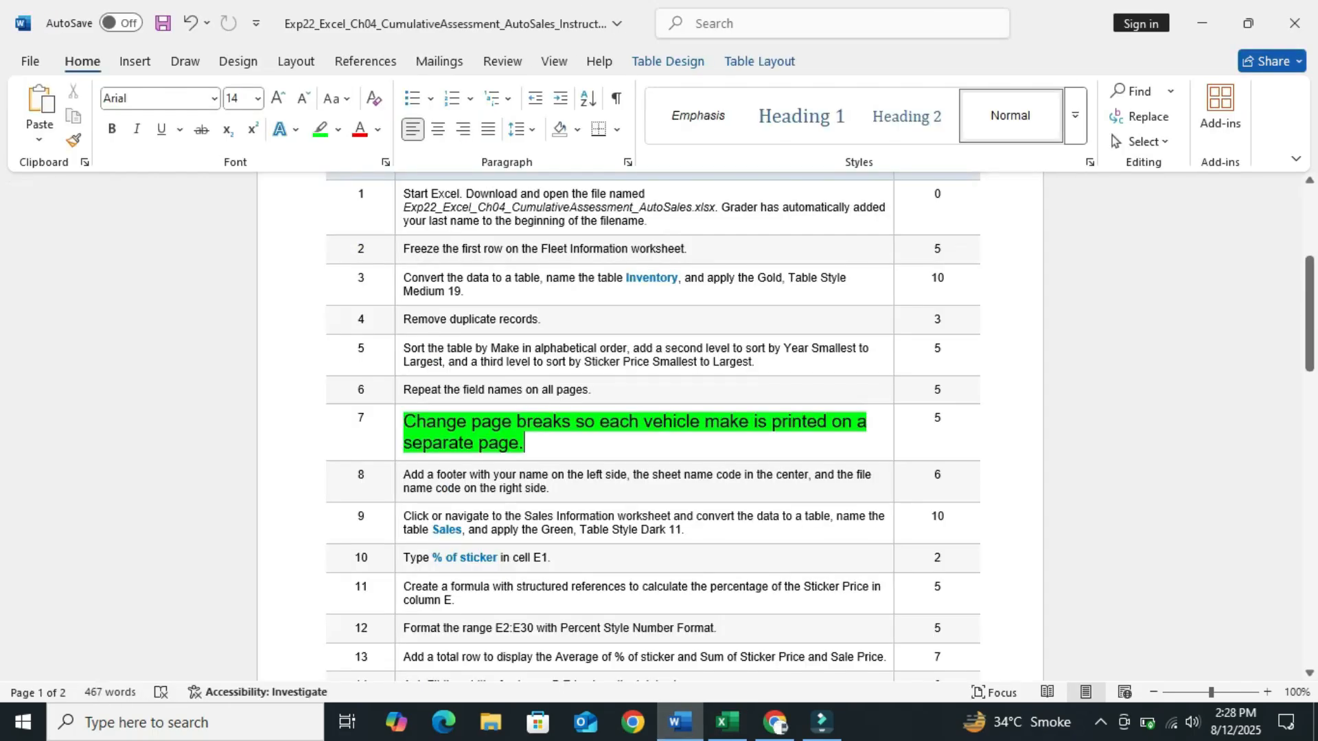
triple_click(511, 445)
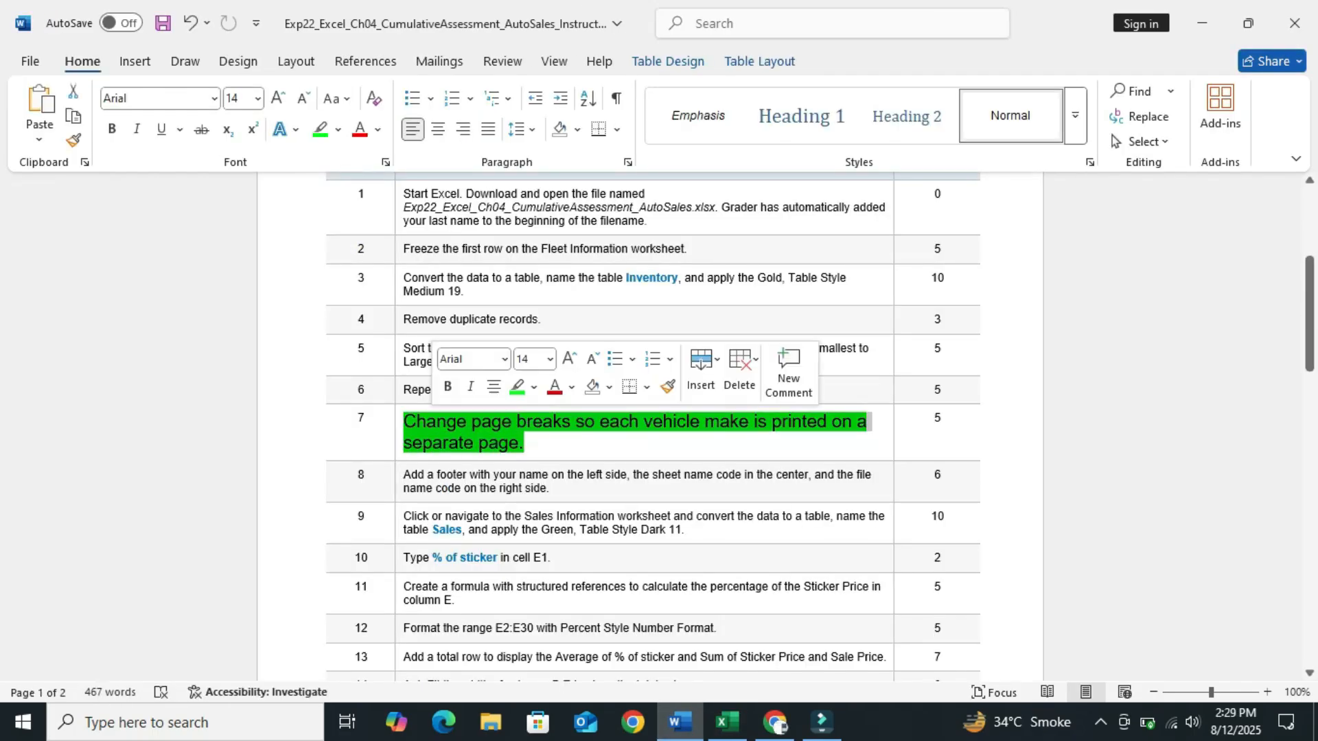
left_click(549, 360)
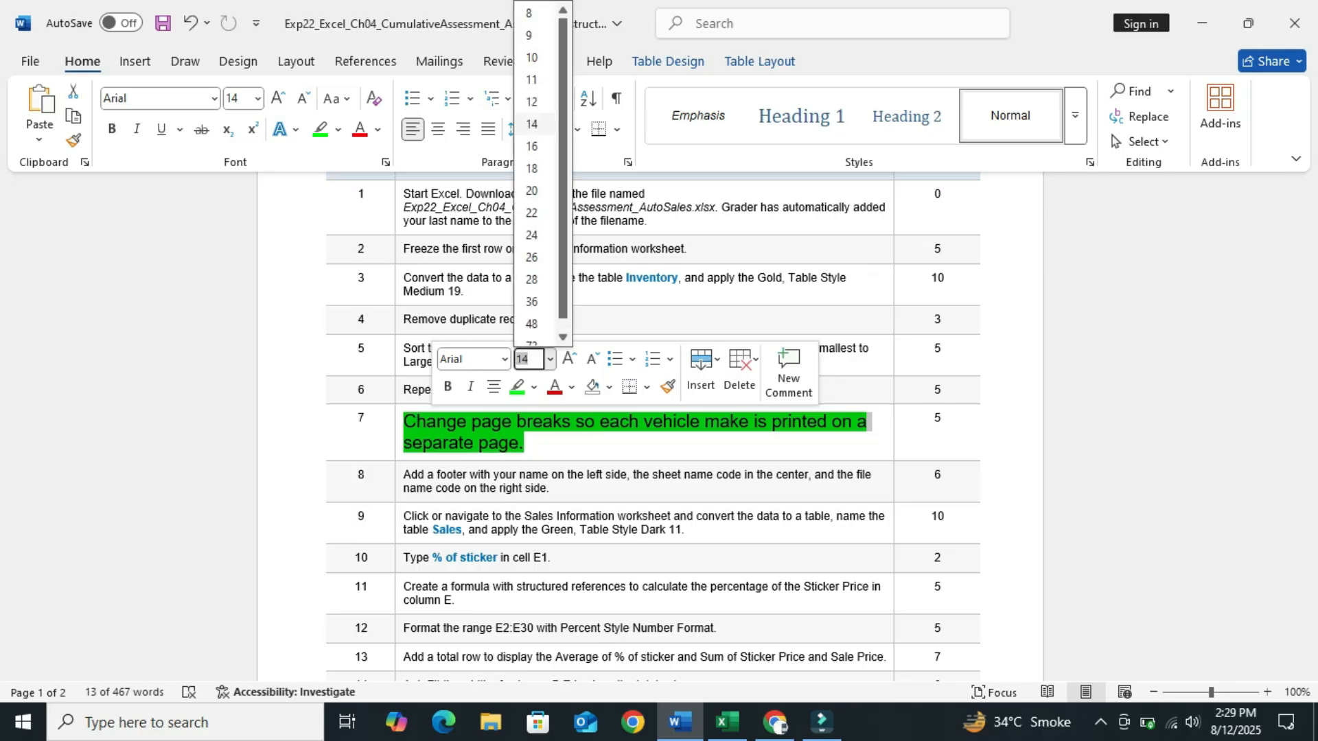
left_click(530, 35)
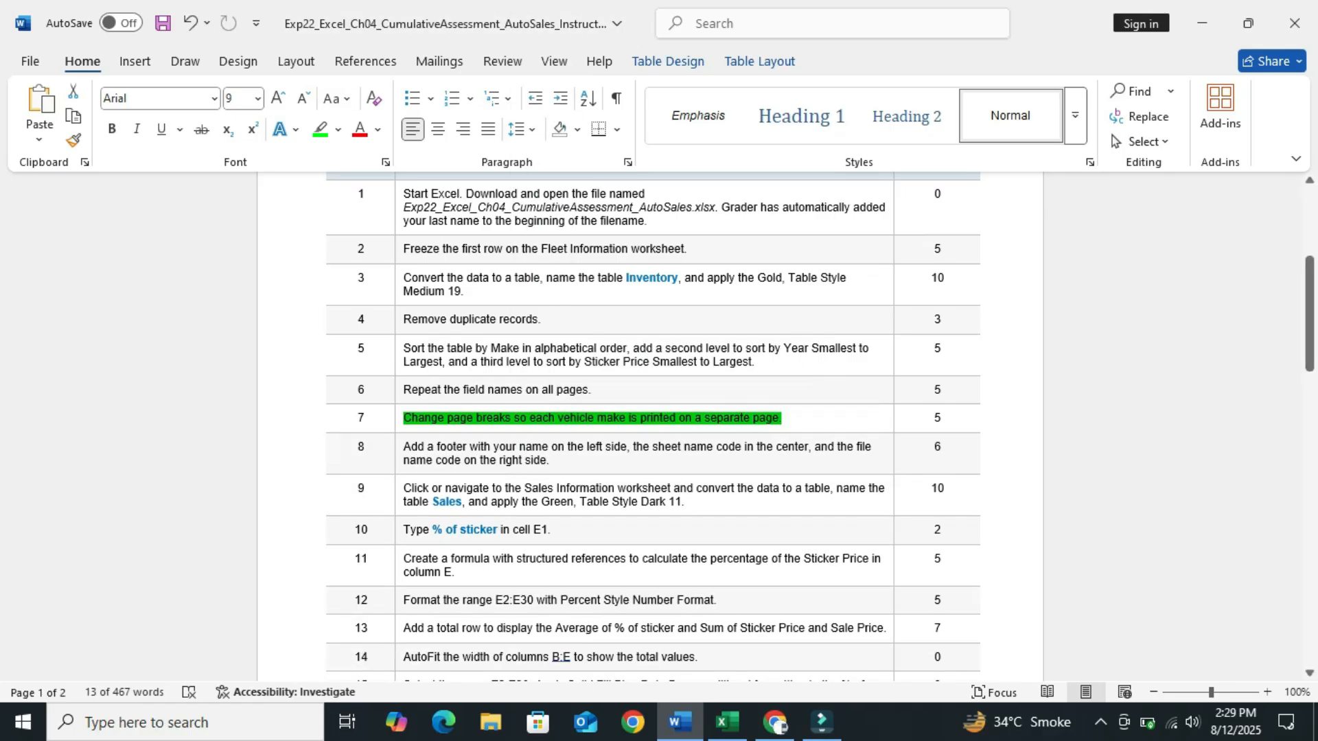
left_click(321, 130)
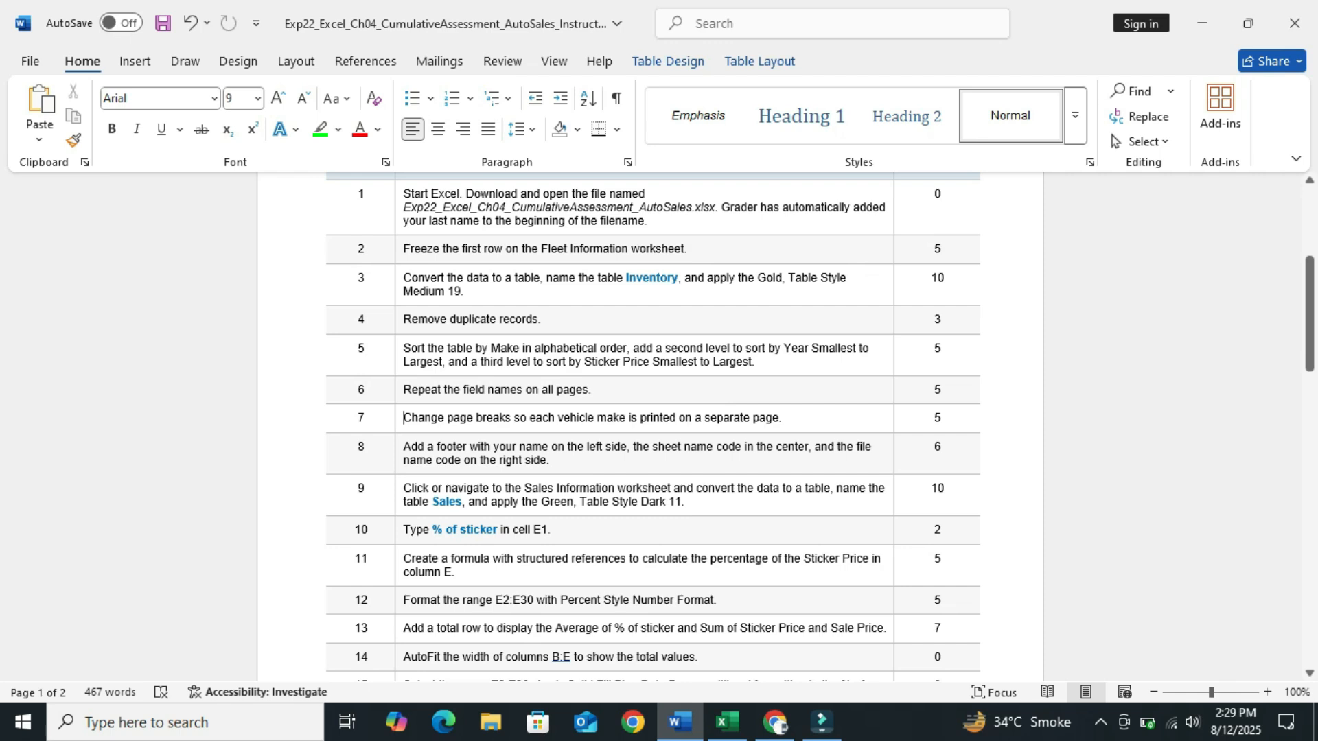
- Enlarge step 8, the instruction about adding a footer, to 14 pt and highlight it in bright green
left_click_drag(1309, 322, 1309, 330)
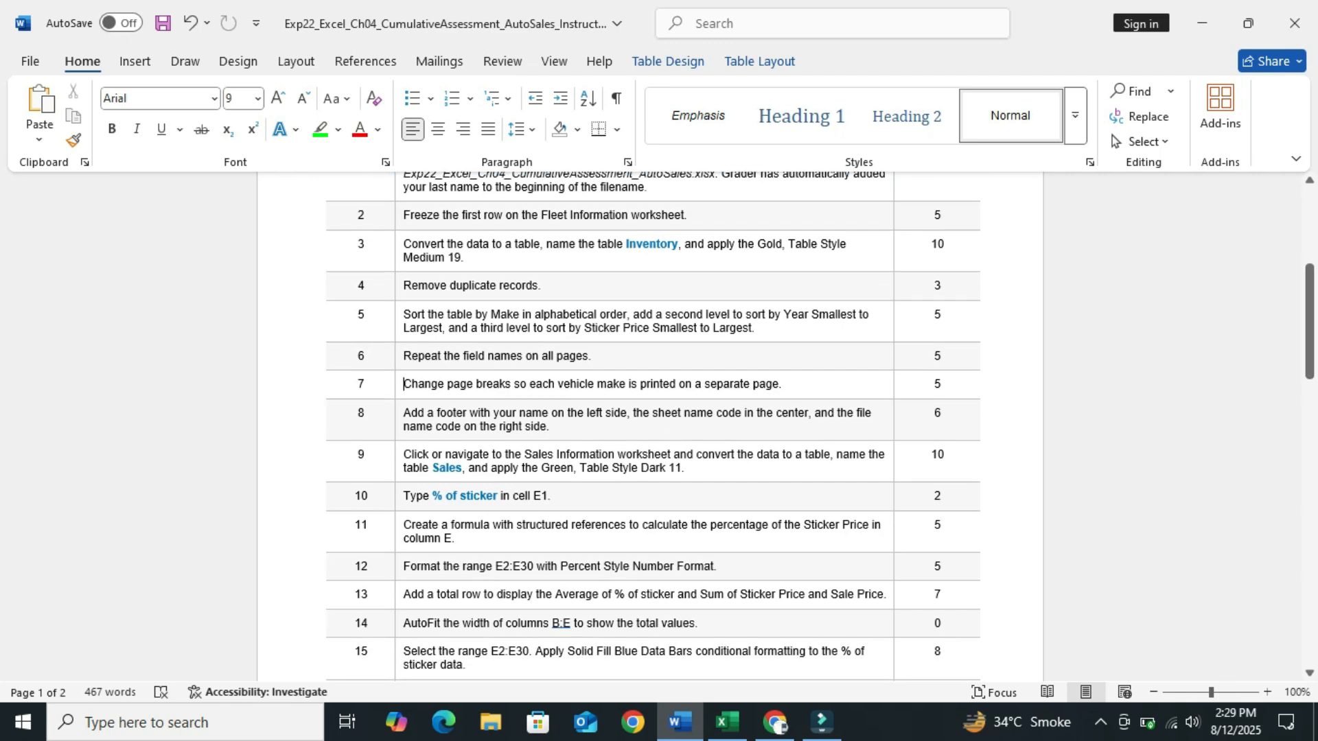
left_click_drag(404, 413, 550, 426)
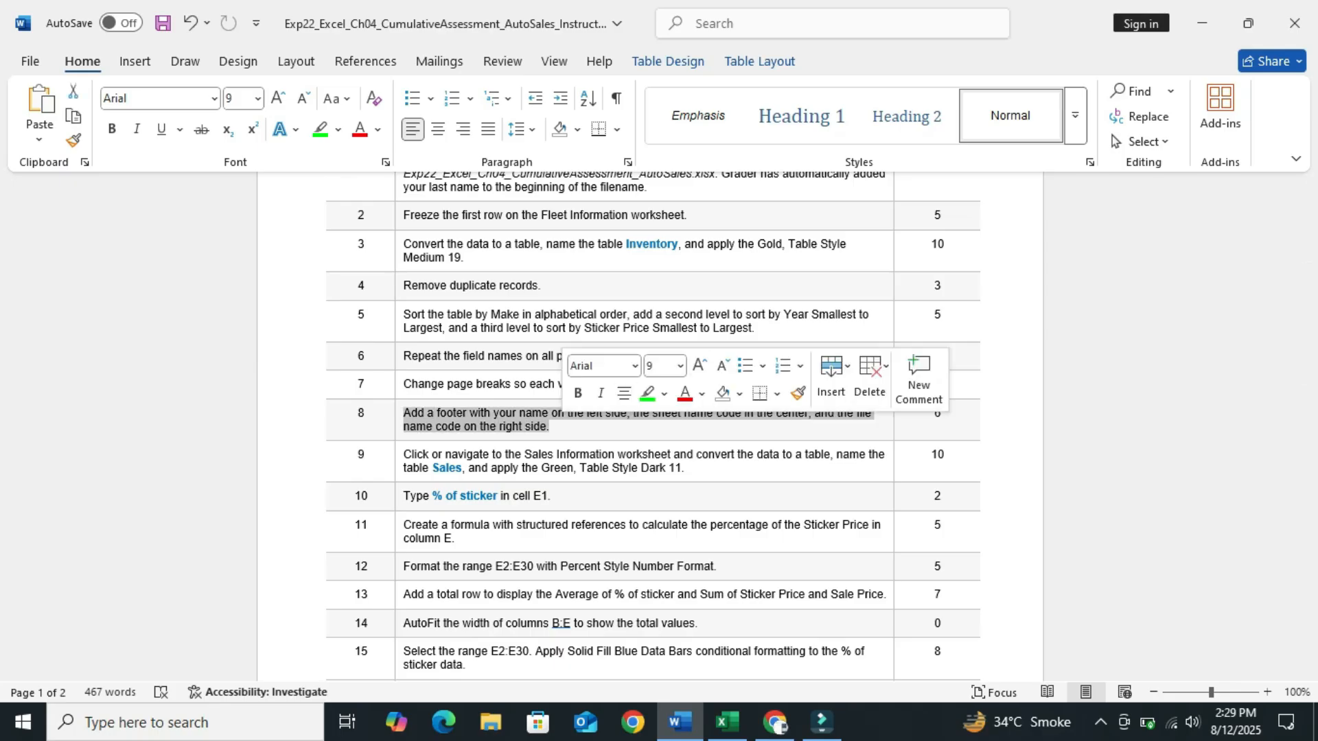
left_click(679, 366)
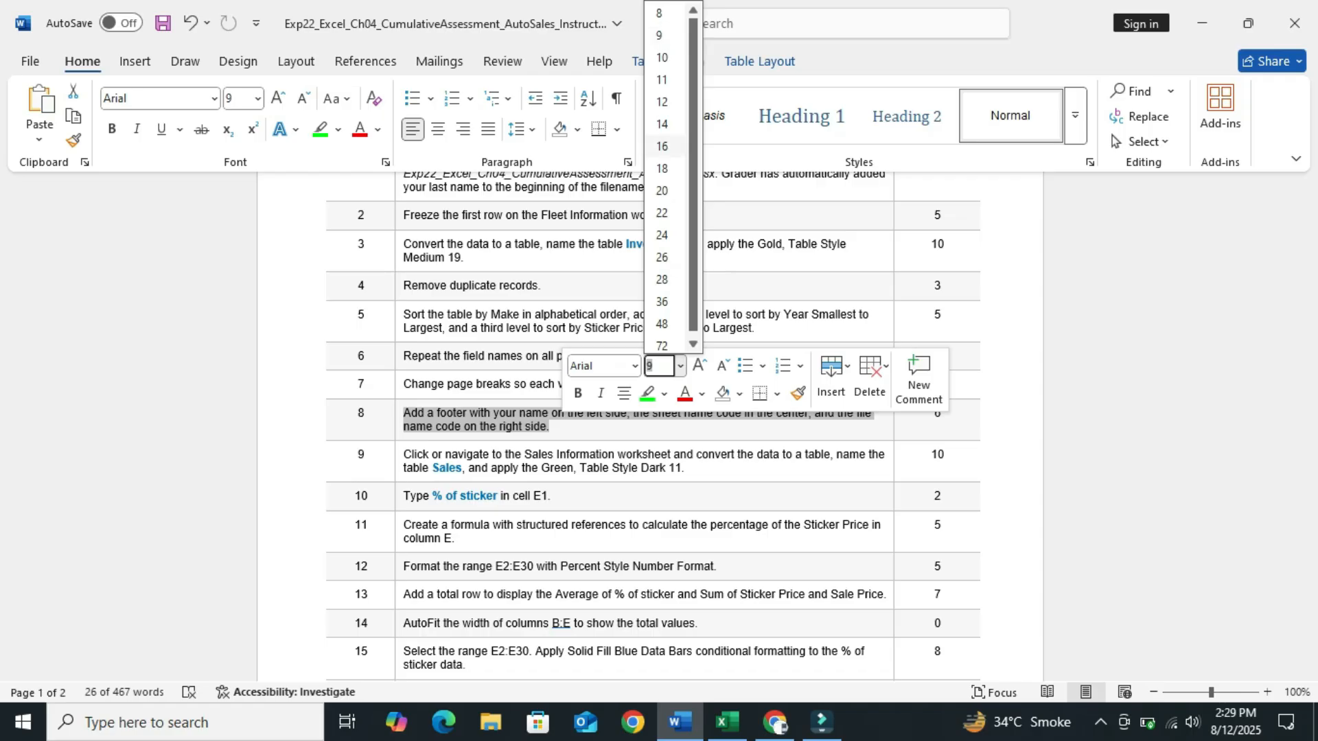
left_click(662, 123)
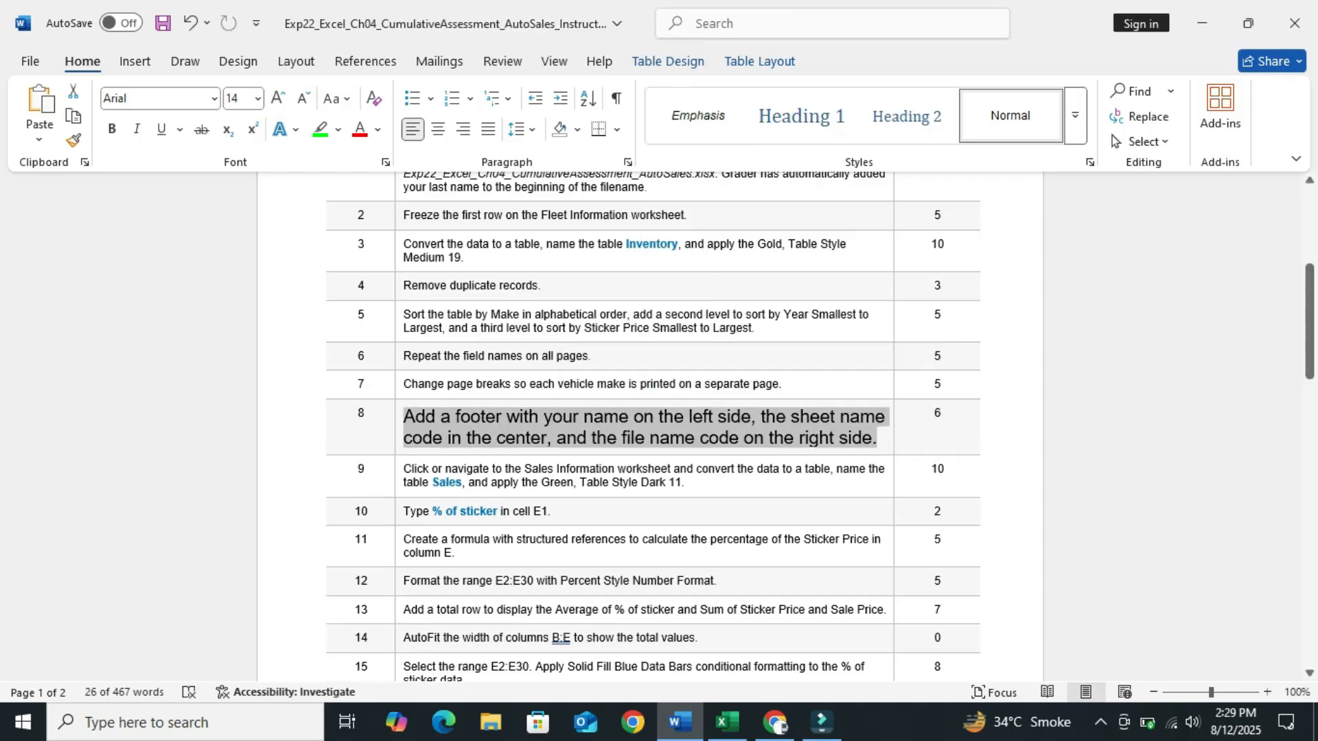
left_click(320, 129)
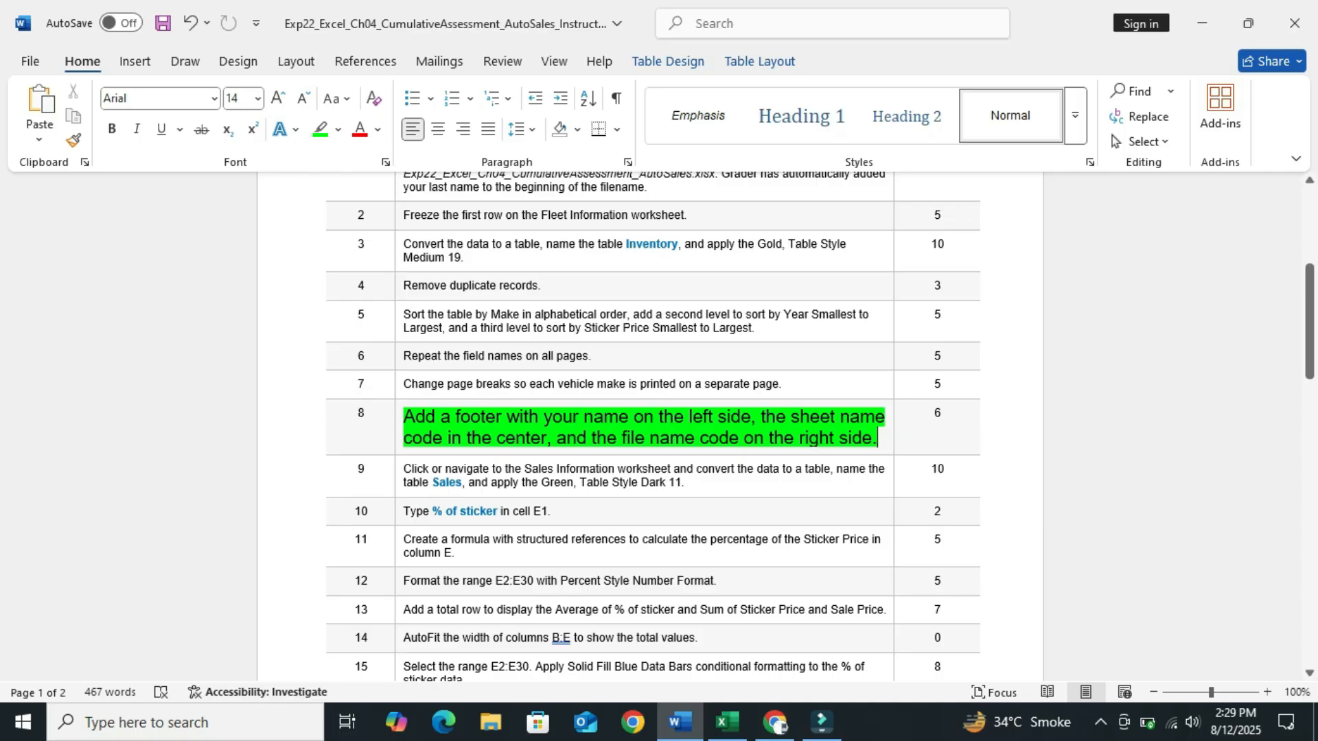
- Highlight the phrase "Add a footer with your name on the left side" in step 8 in turquoise
left_click_drag(404, 417, 750, 417)
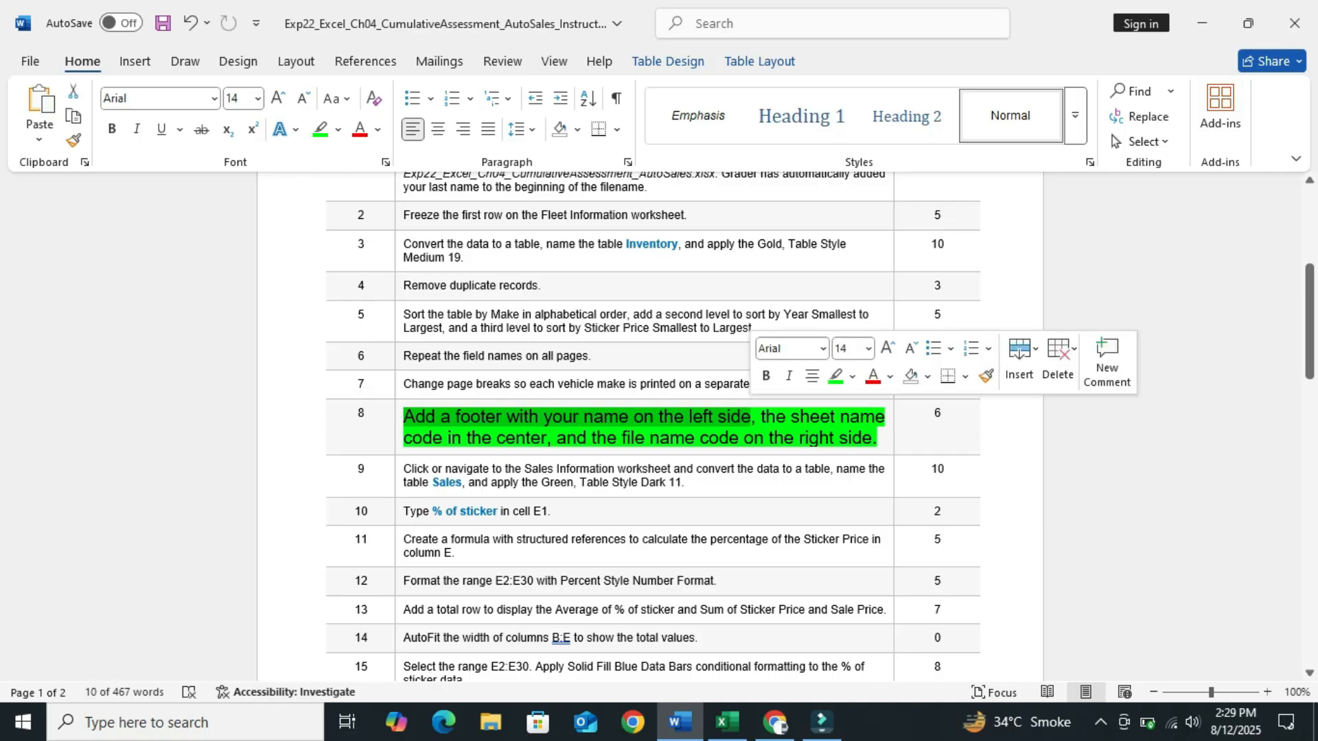
left_click(852, 376)
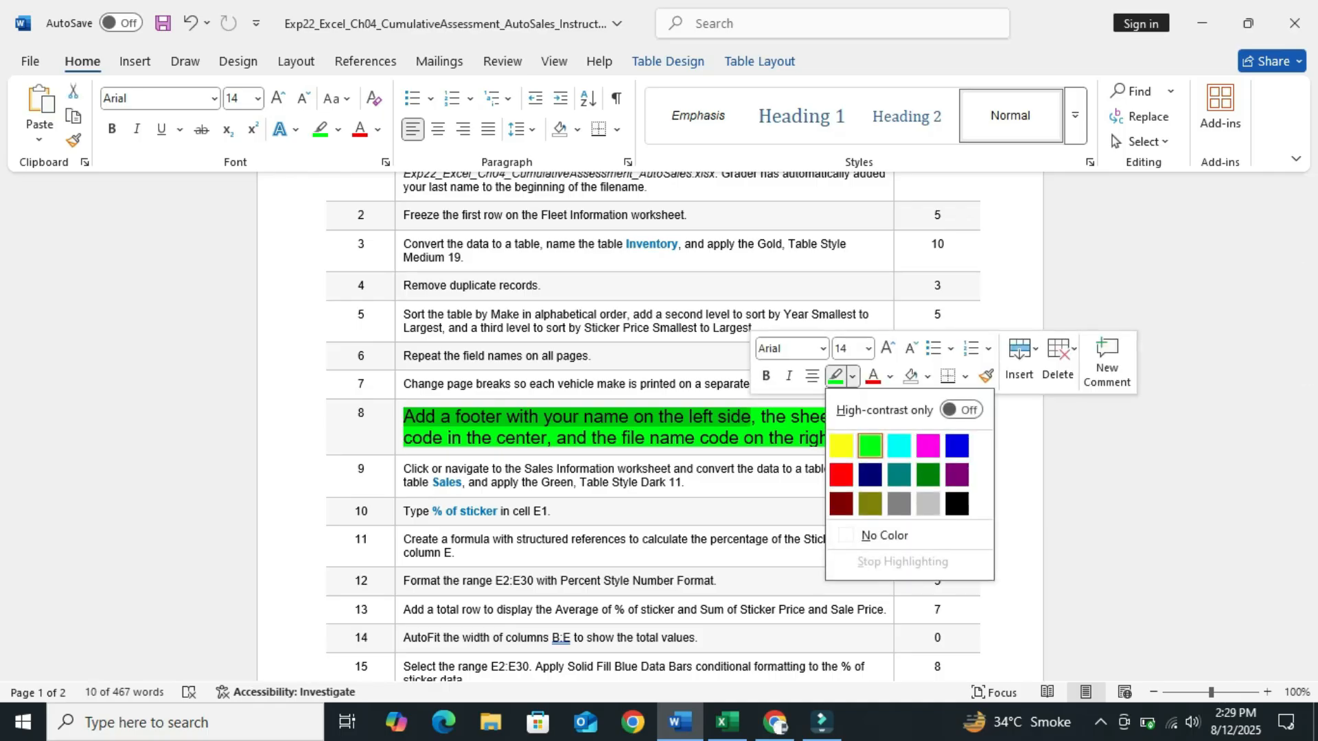
left_click(904, 441)
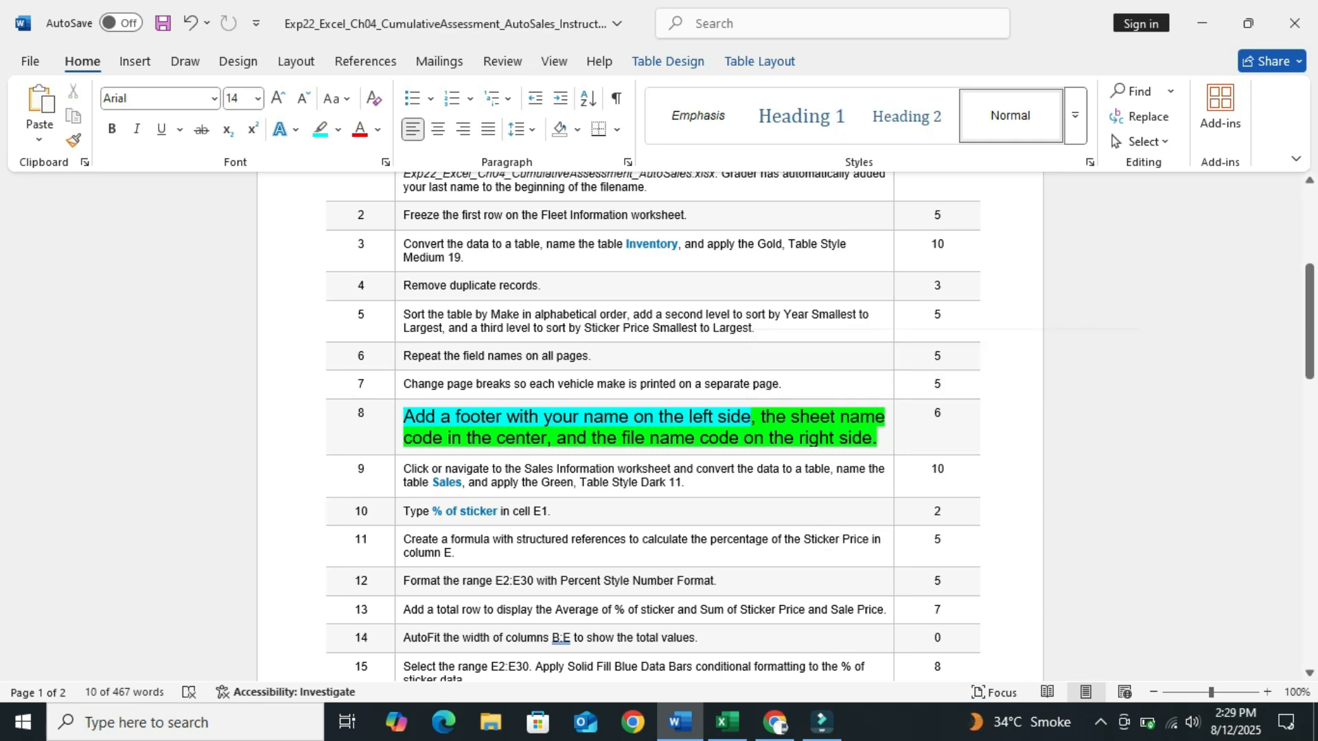
left_click(936, 412)
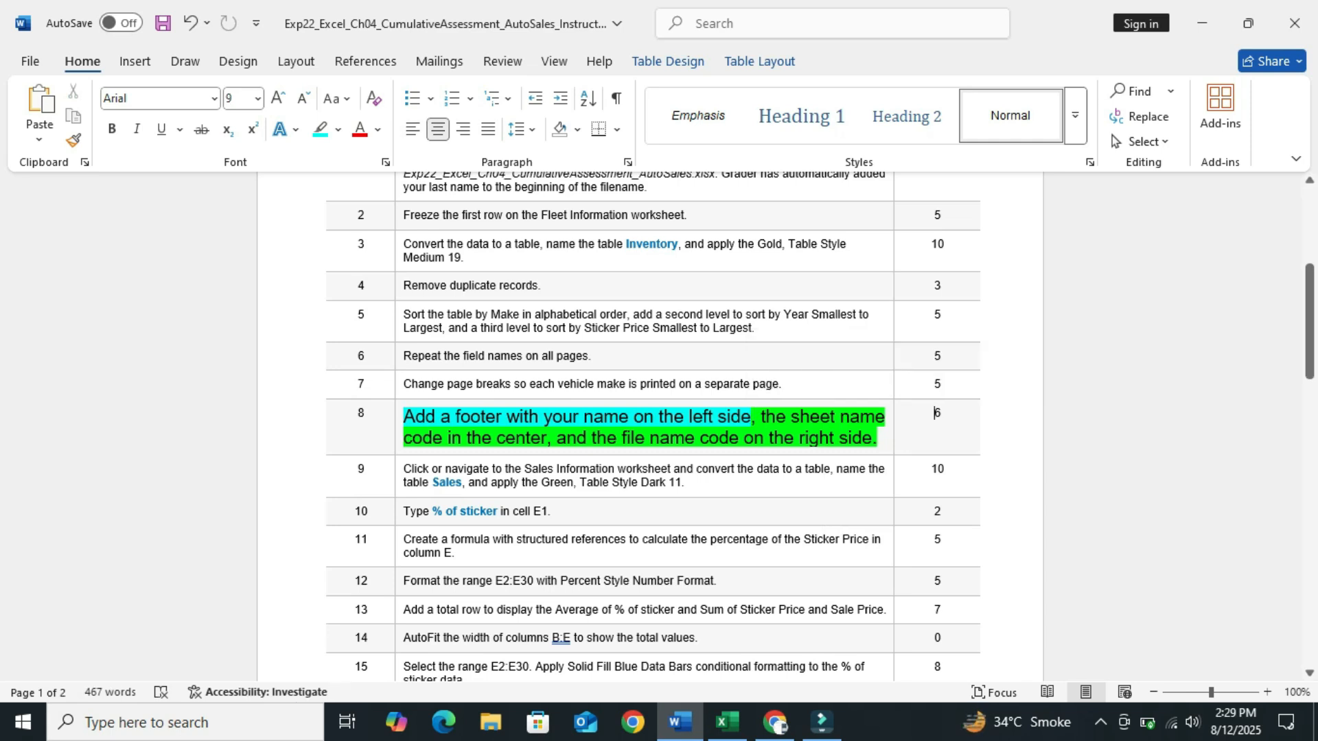
- Switch to the Excel workbook, open a custom footer for the Fleet Information sheet and enter ABC in its left section
left_click(727, 722)
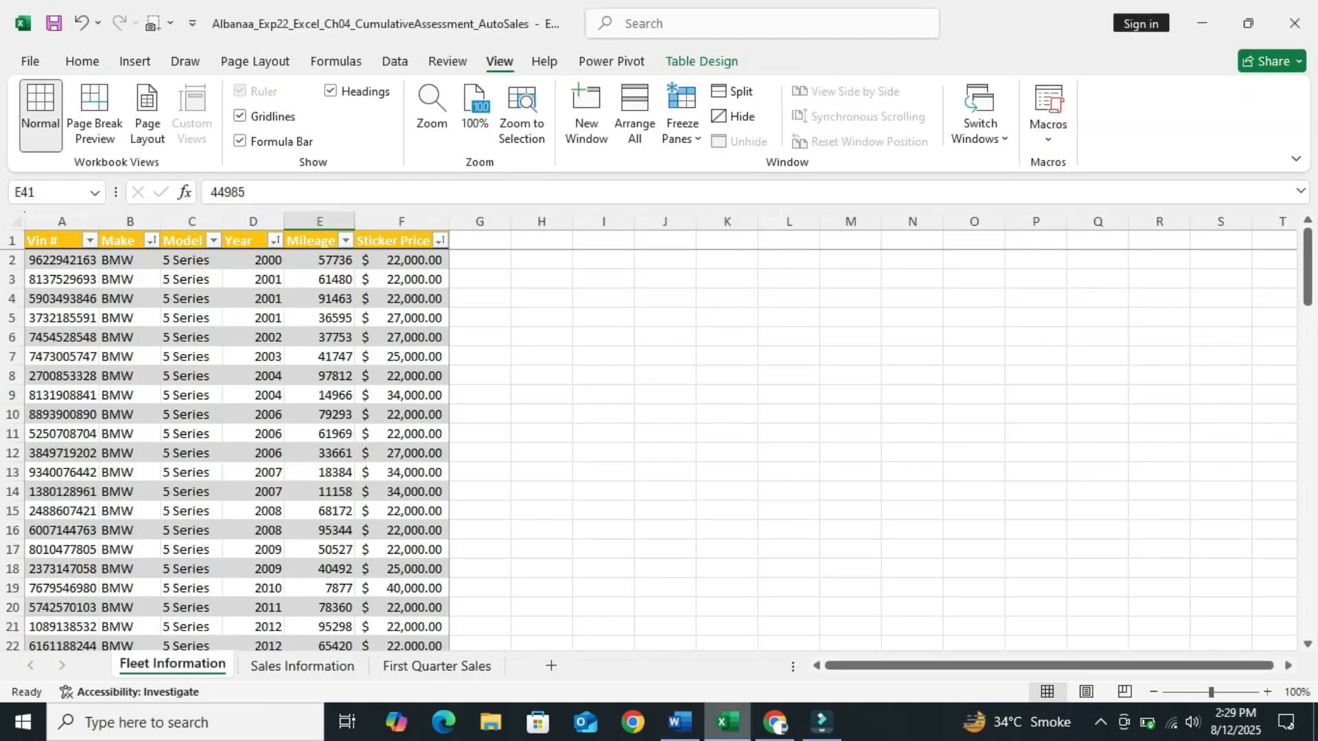
left_click_drag(253, 434, 343, 355)
left_click(192, 376)
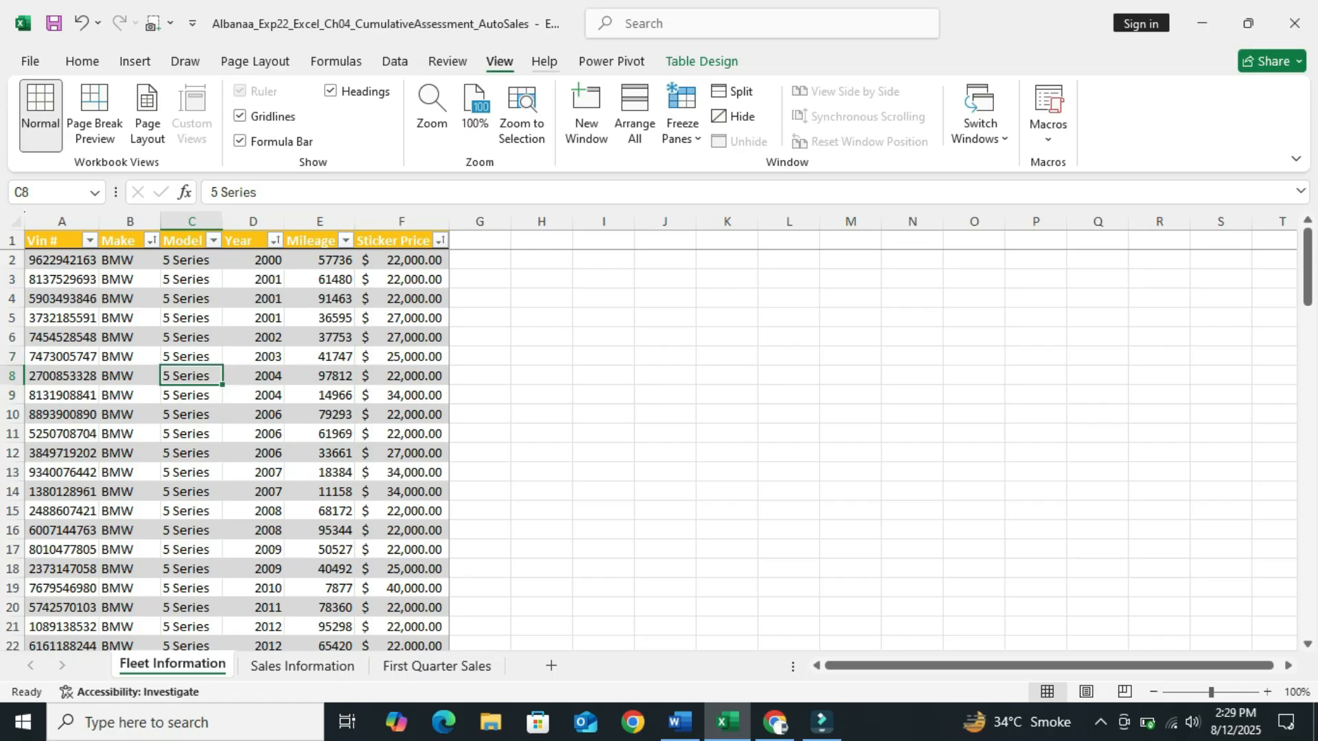
left_click(255, 61)
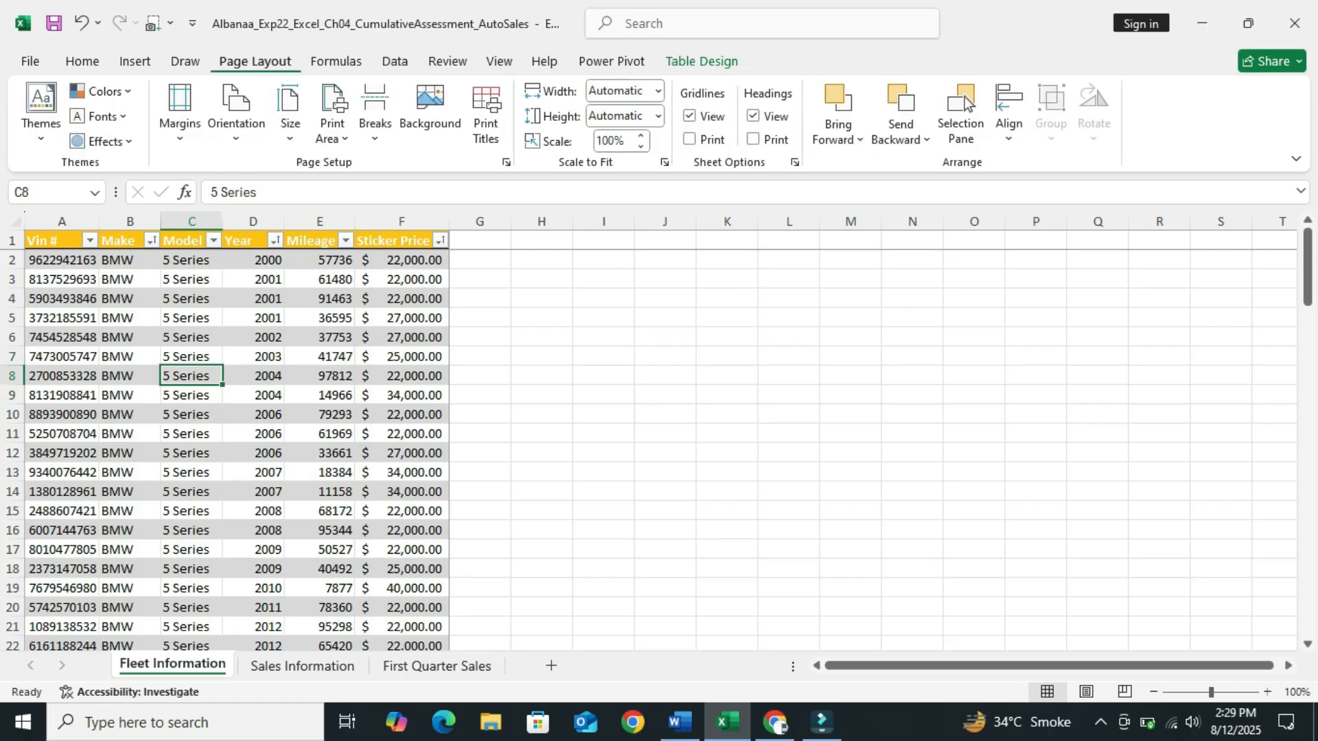
left_click(180, 114)
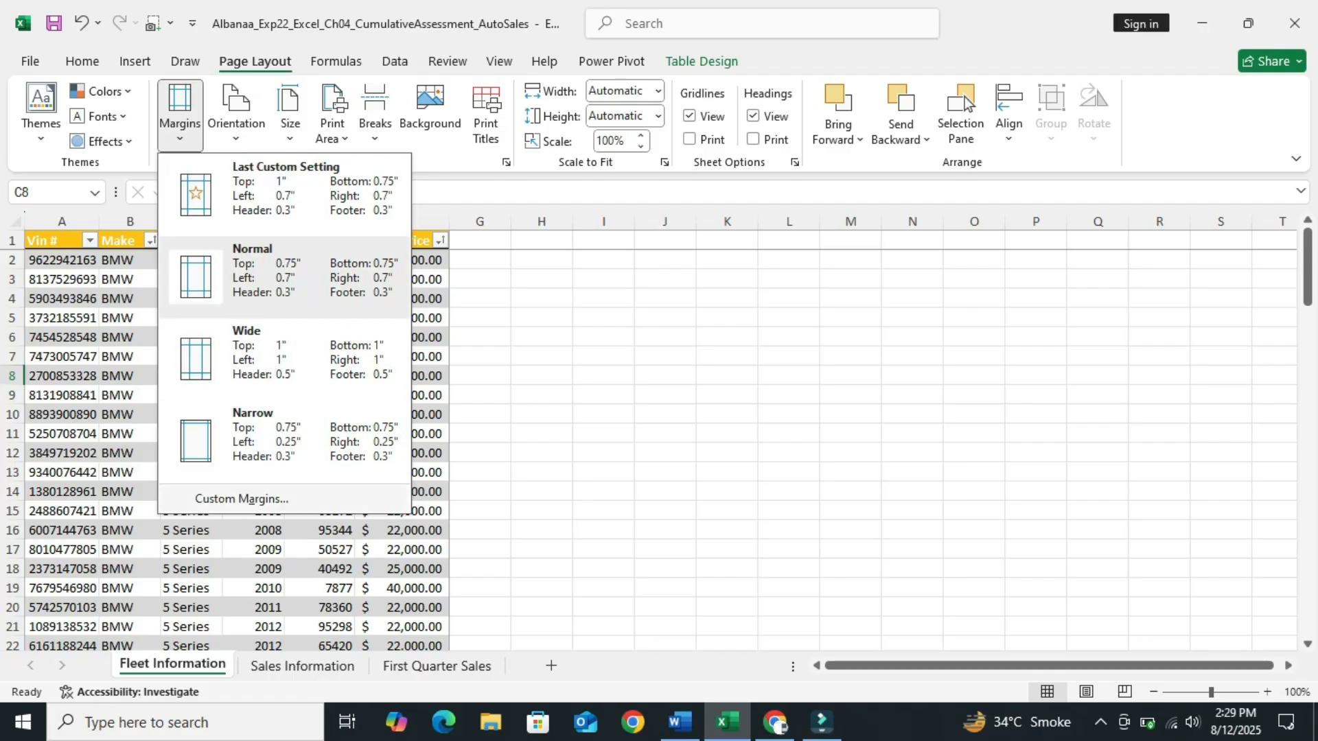
left_click(241, 499)
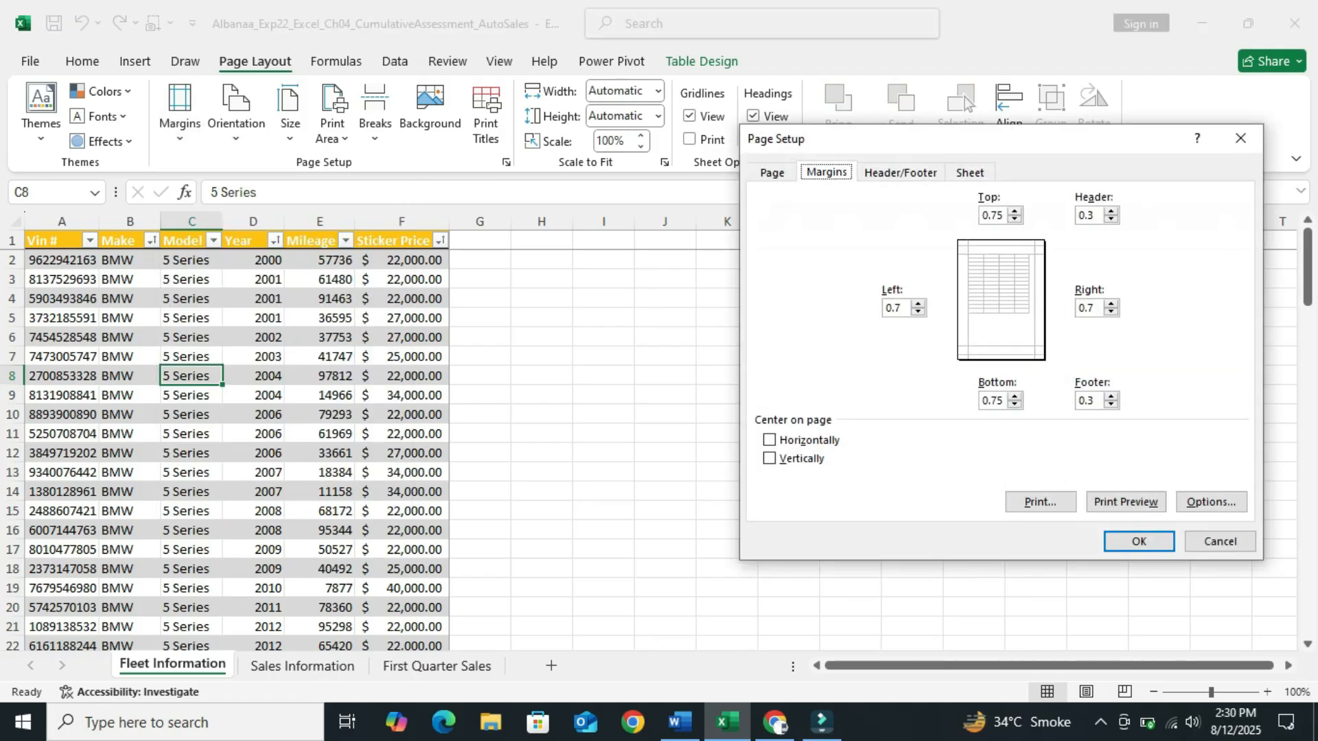
left_click(900, 172)
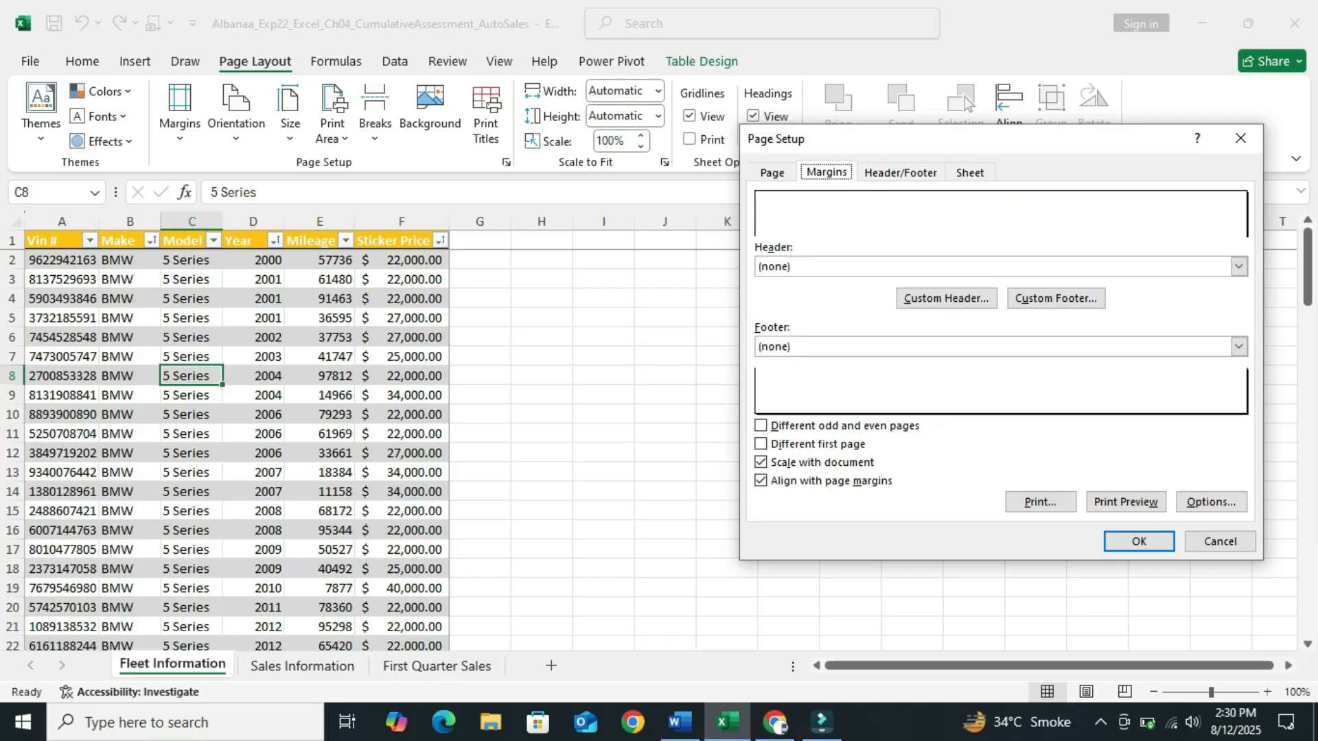
left_click(1056, 299)
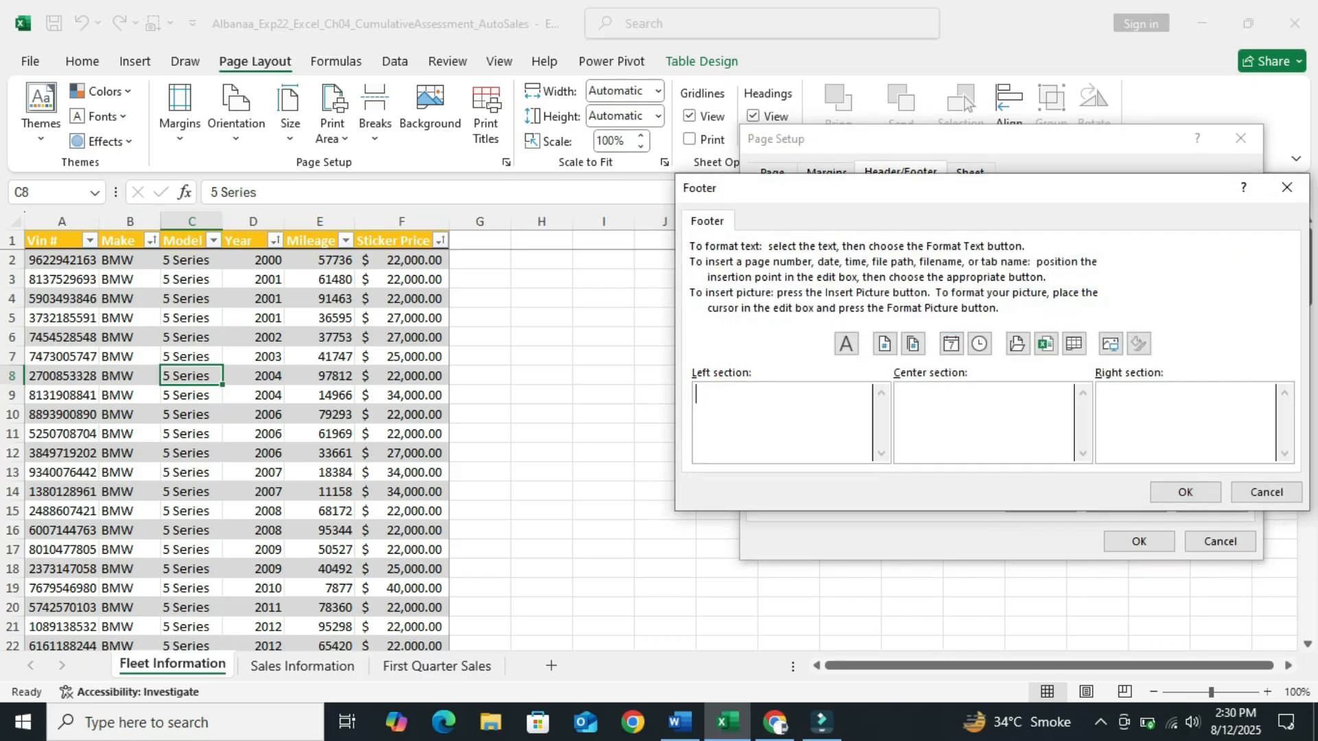
type("ABC")
- Highlight "the sheet name code in the center" in turquoise in the Word instructions, and insert that code in the Excel footer's center section
left_click(680, 722)
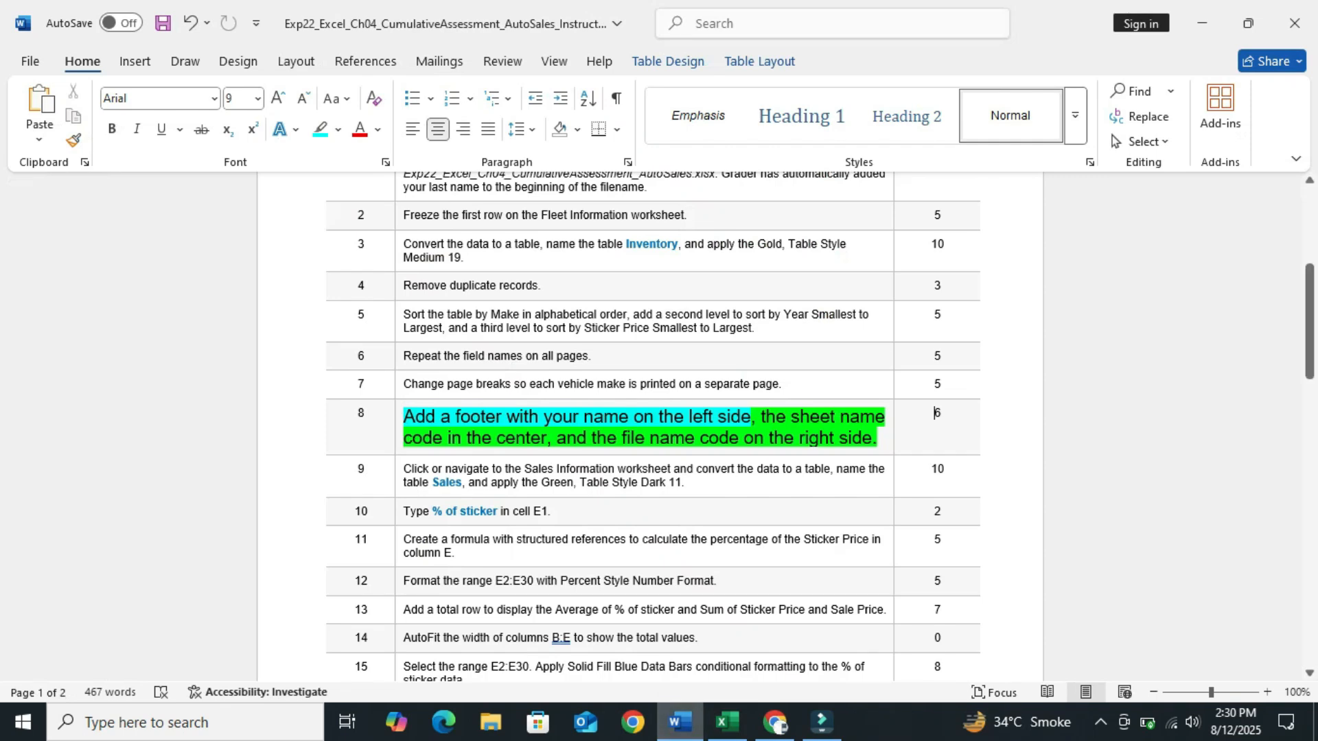
left_click_drag(766, 417, 547, 438)
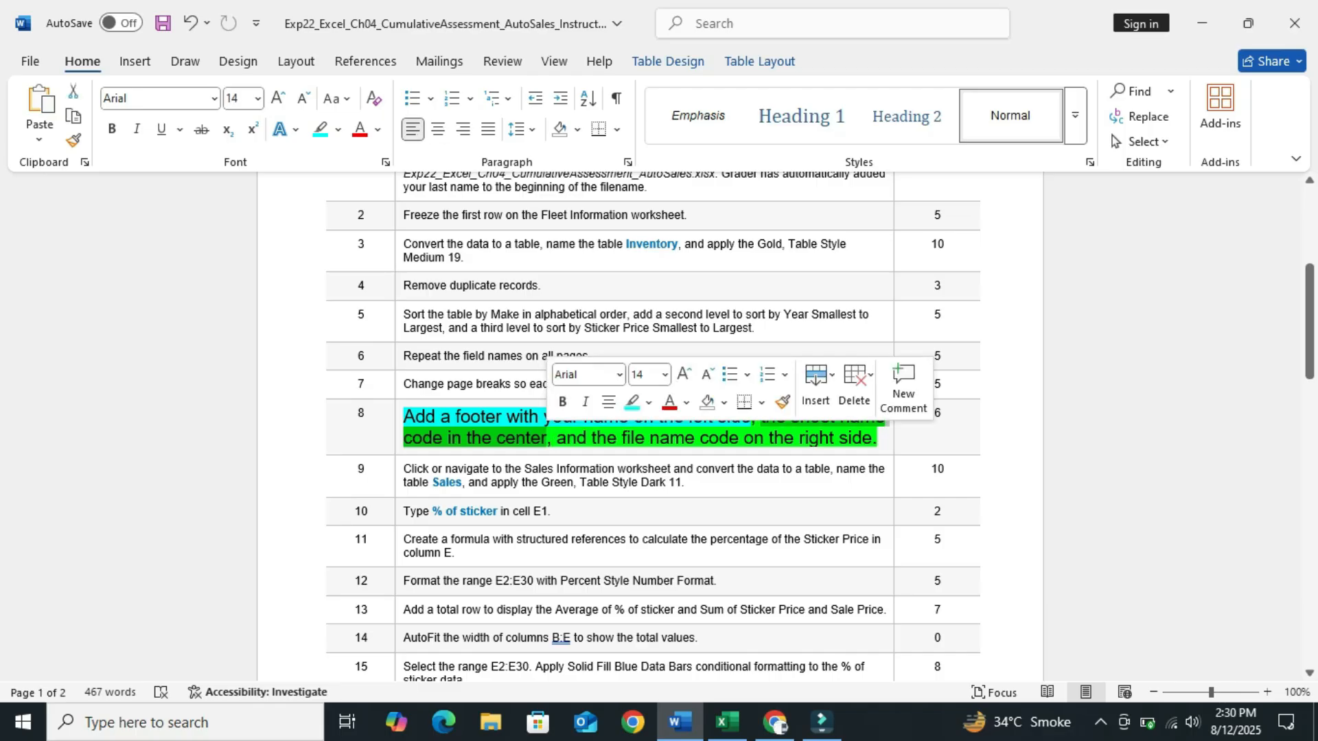
left_click(632, 402)
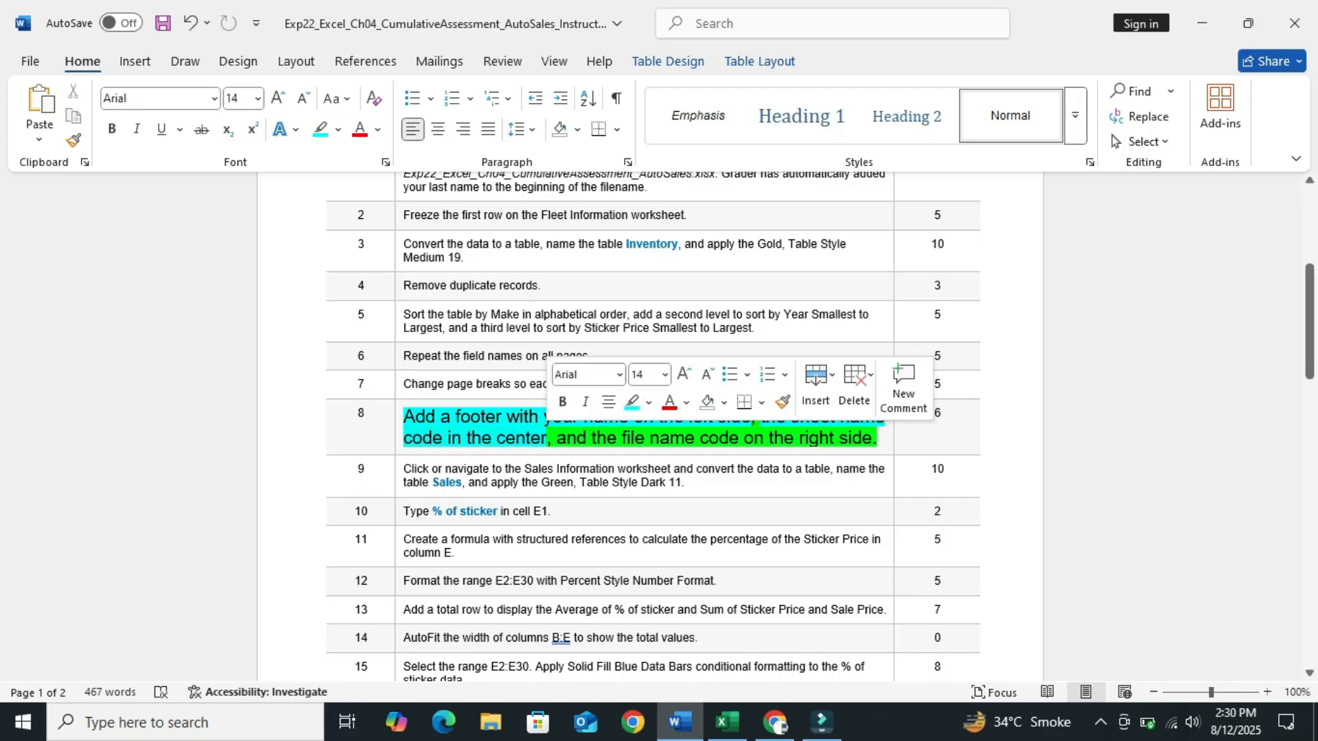
left_click(943, 415)
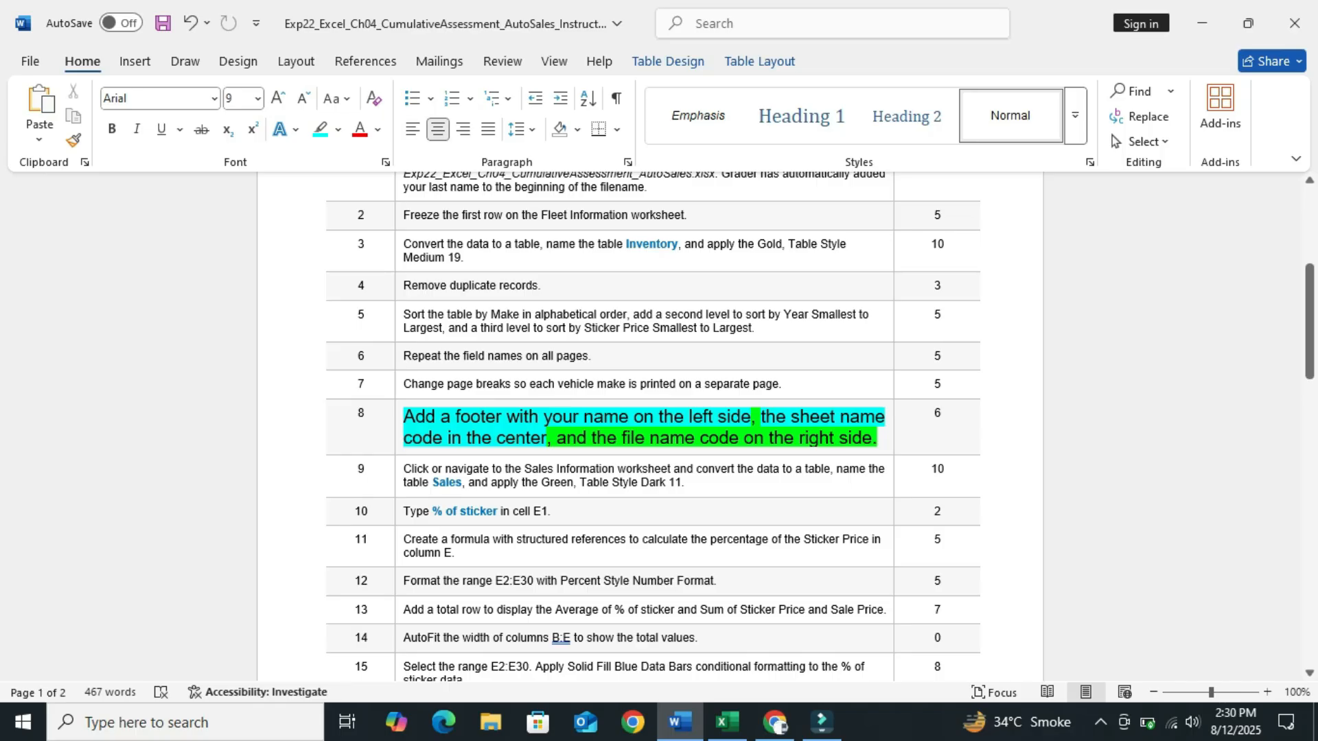
left_click(727, 722)
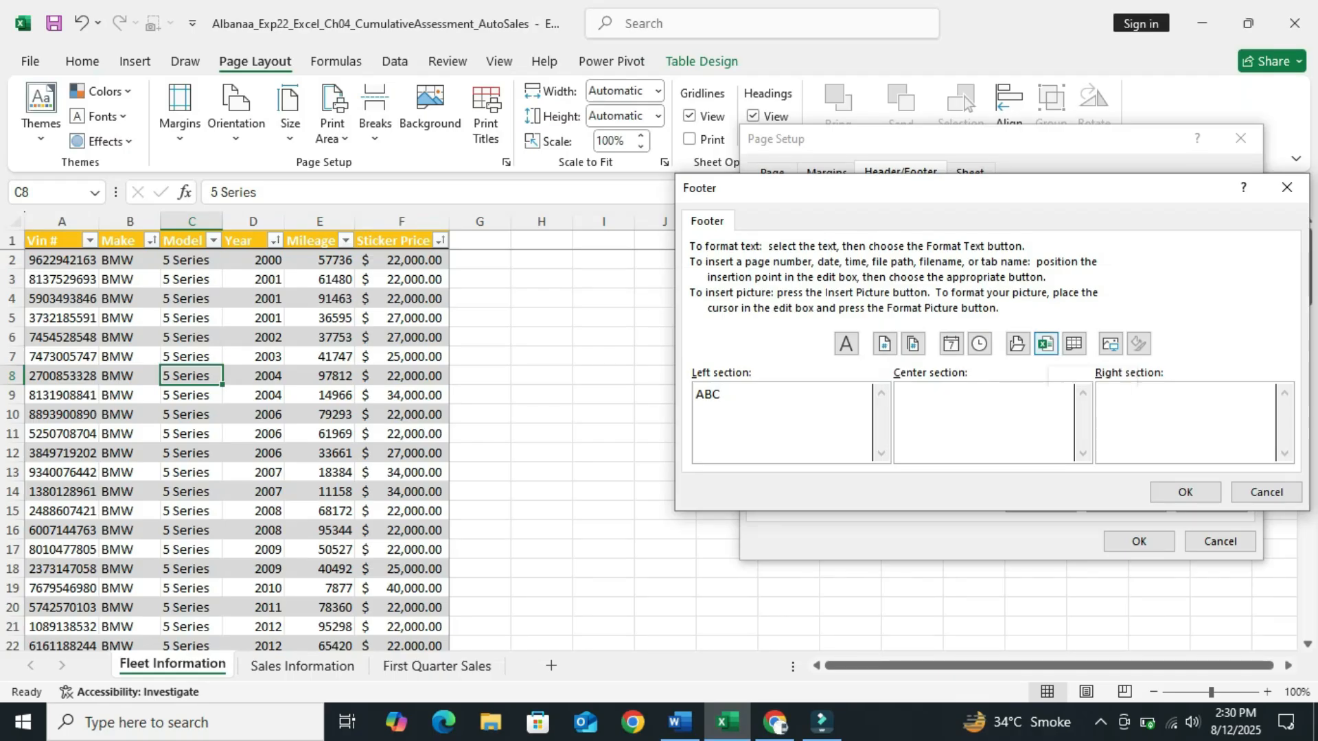
left_click(1074, 344)
- Switch to the Word instructions and highlight "the file name code on the right side" in step 8 in turquoise
left_click(680, 722)
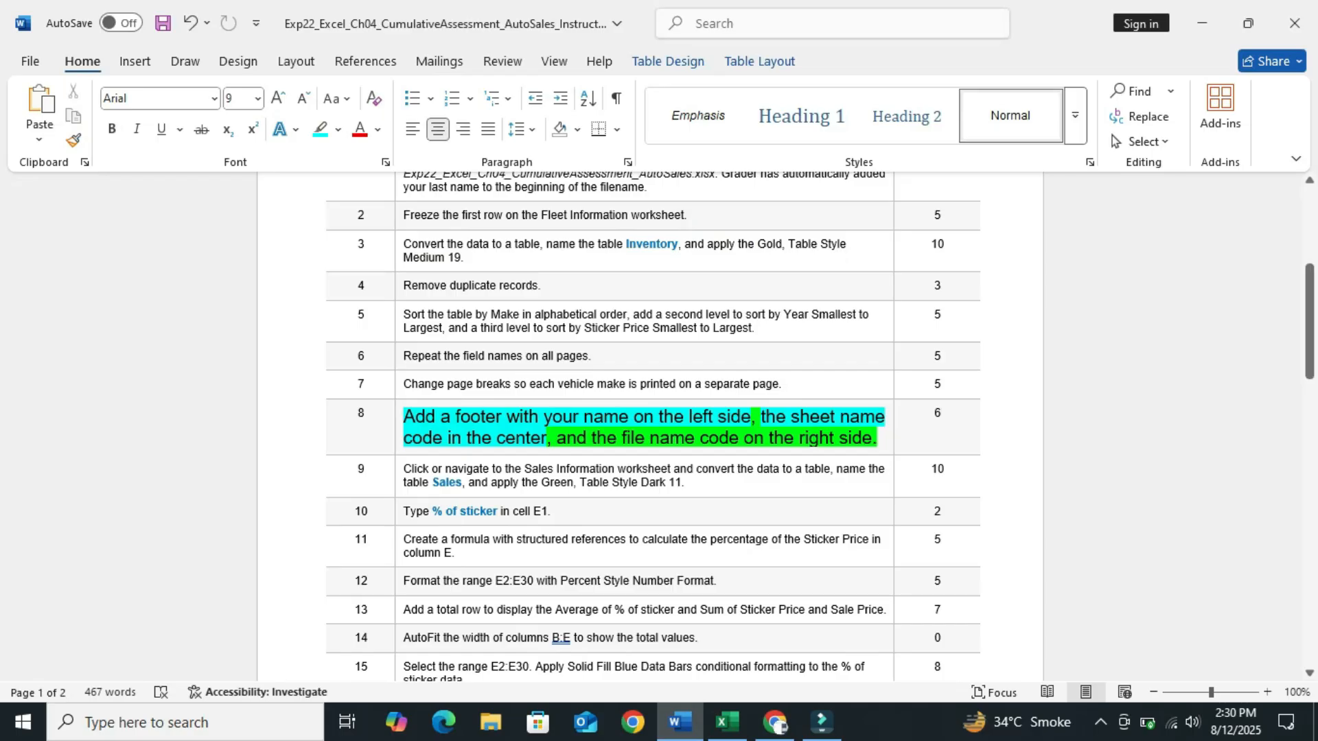
left_click_drag(592, 438, 877, 438)
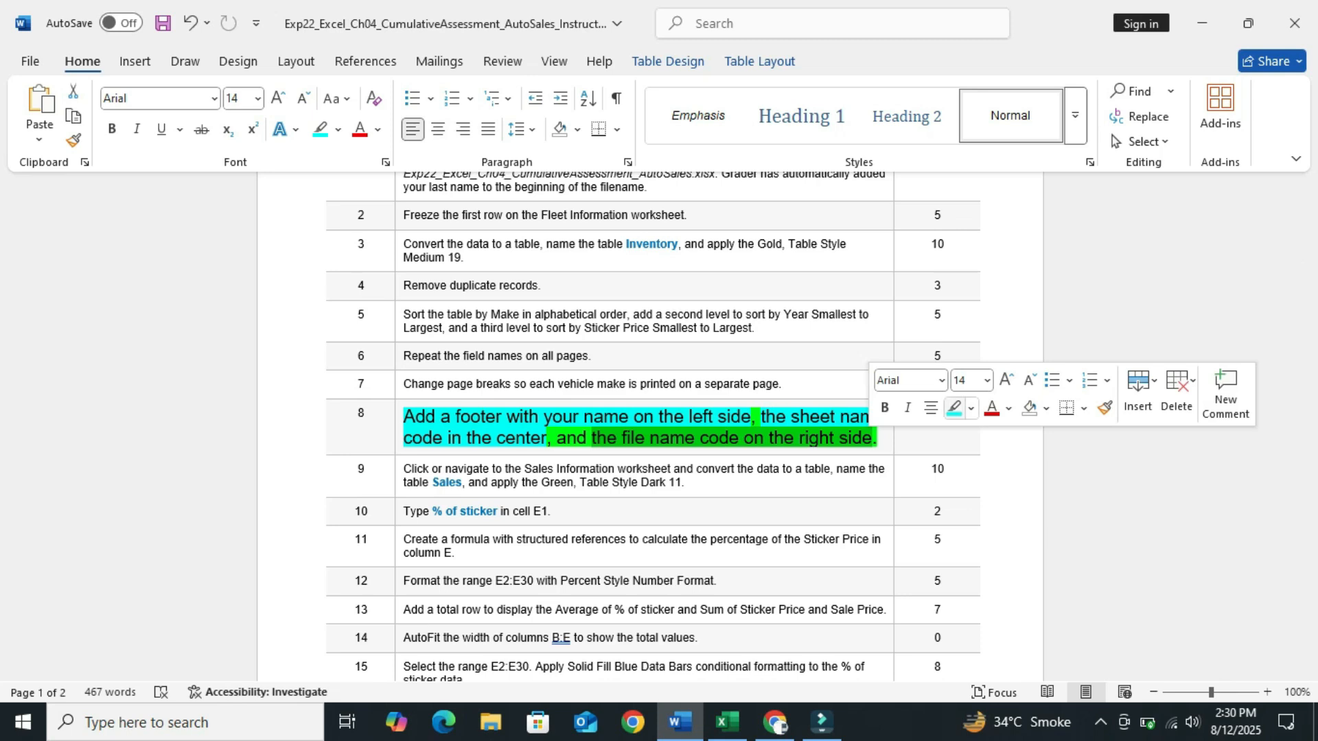
left_click(954, 408)
left_click(945, 438)
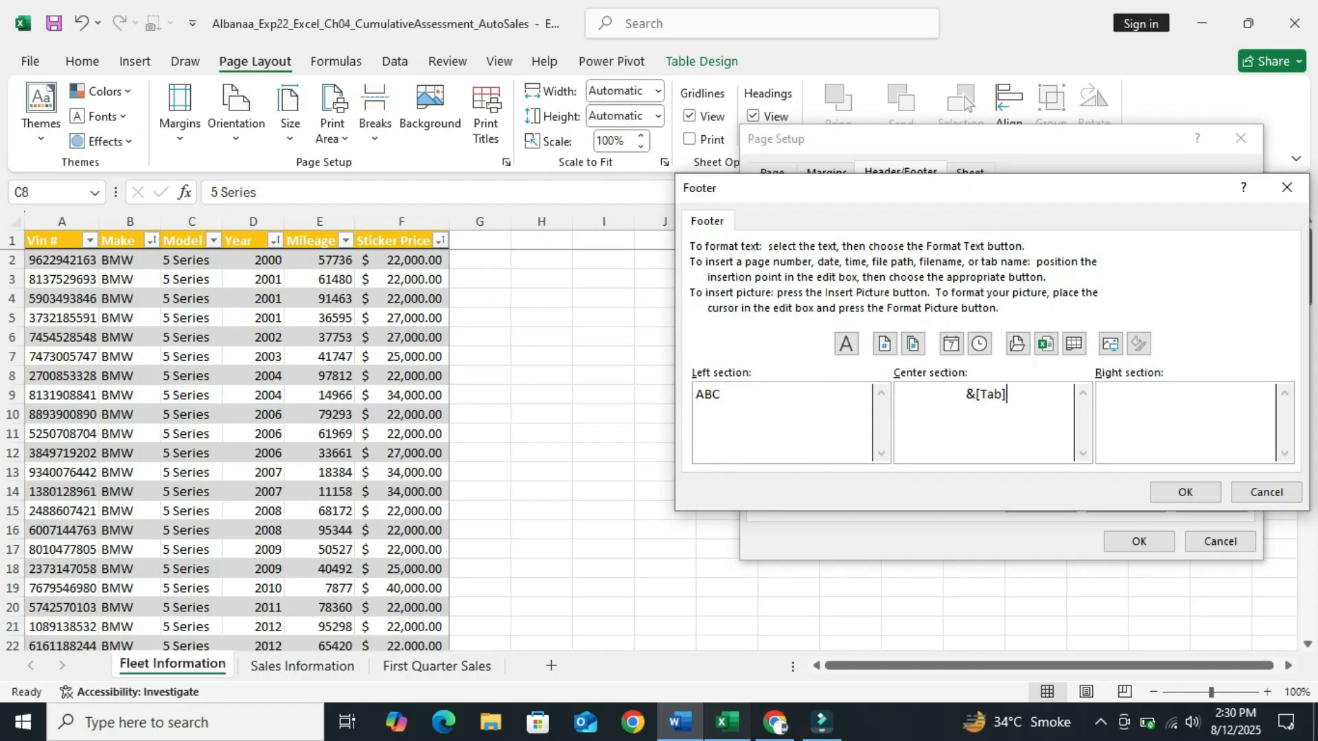
- Switch to the Excel workbook, insert the file name code in the footer's right section and apply the custom footer
left_click(727, 722)
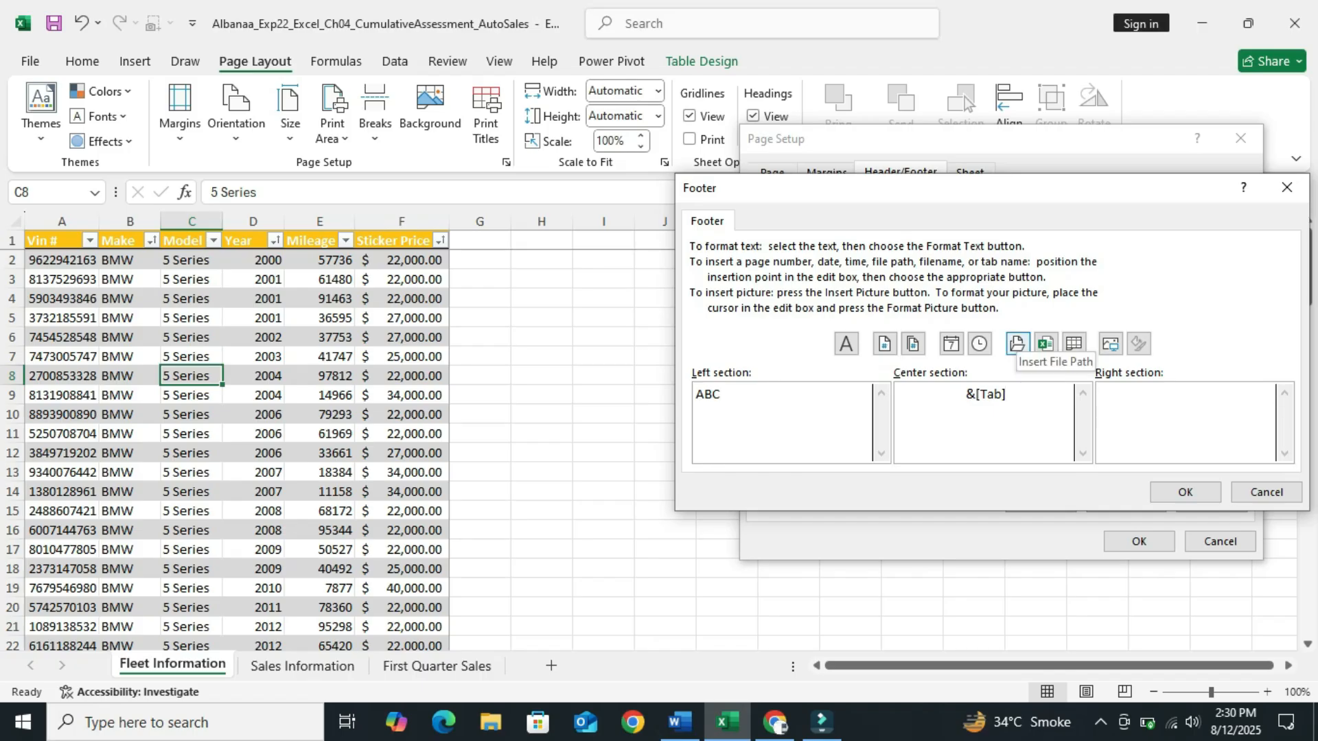
left_click(1045, 343)
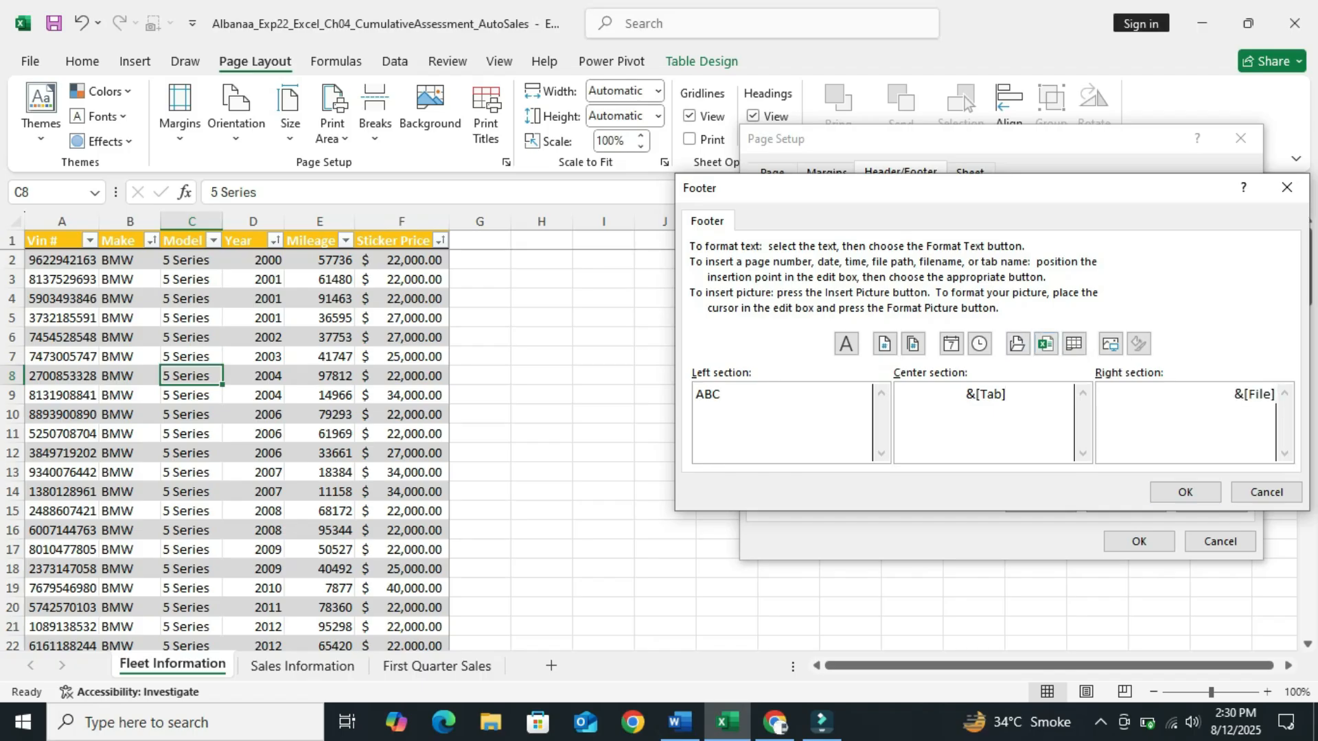
left_click(1186, 491)
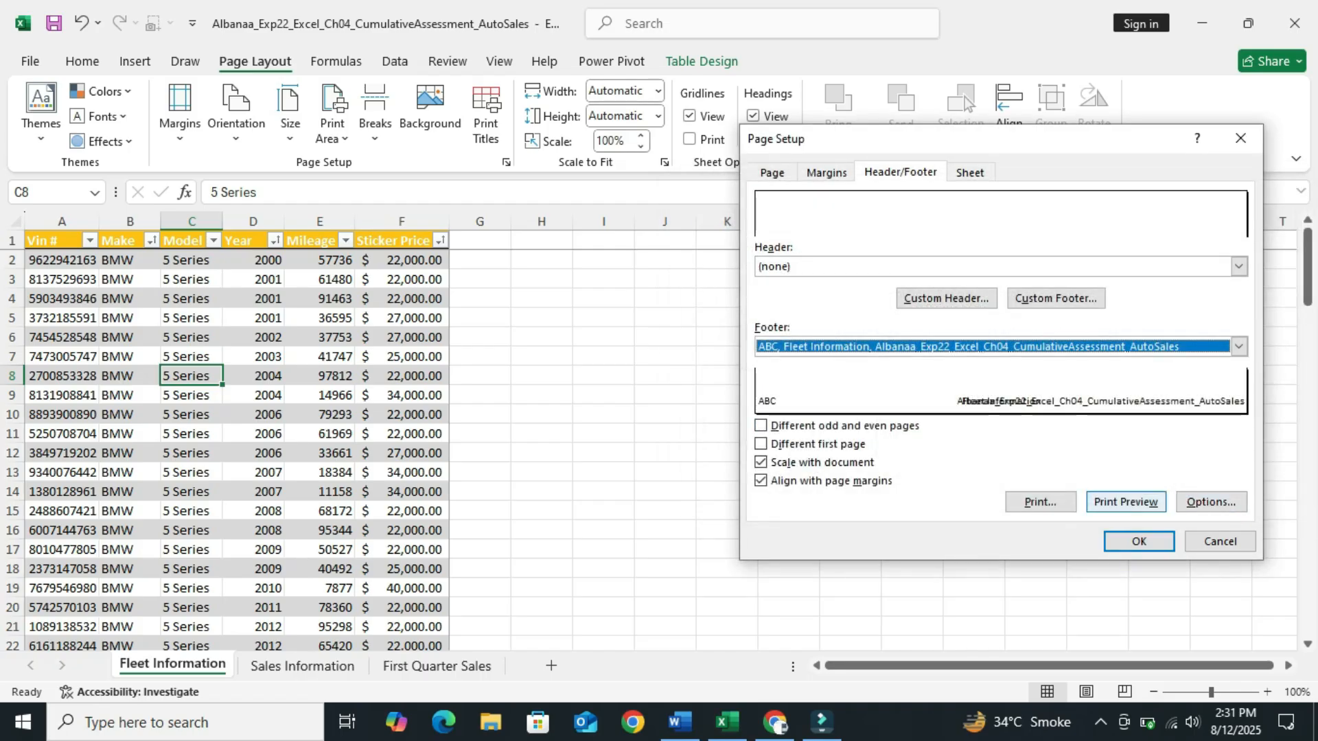
key("Return")
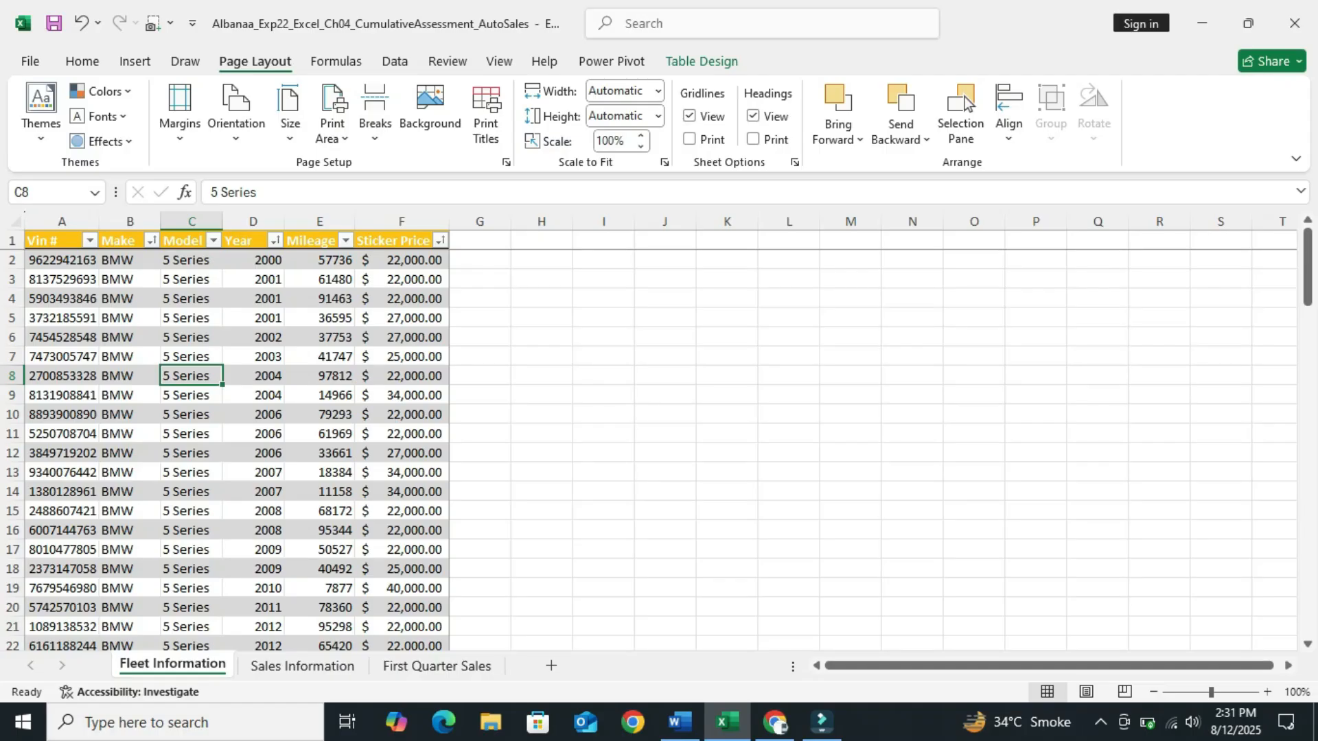
- Switch to the Word instructions, reset the whole step 8 text to 9 pt and remove its highlighting
left_click(680, 722)
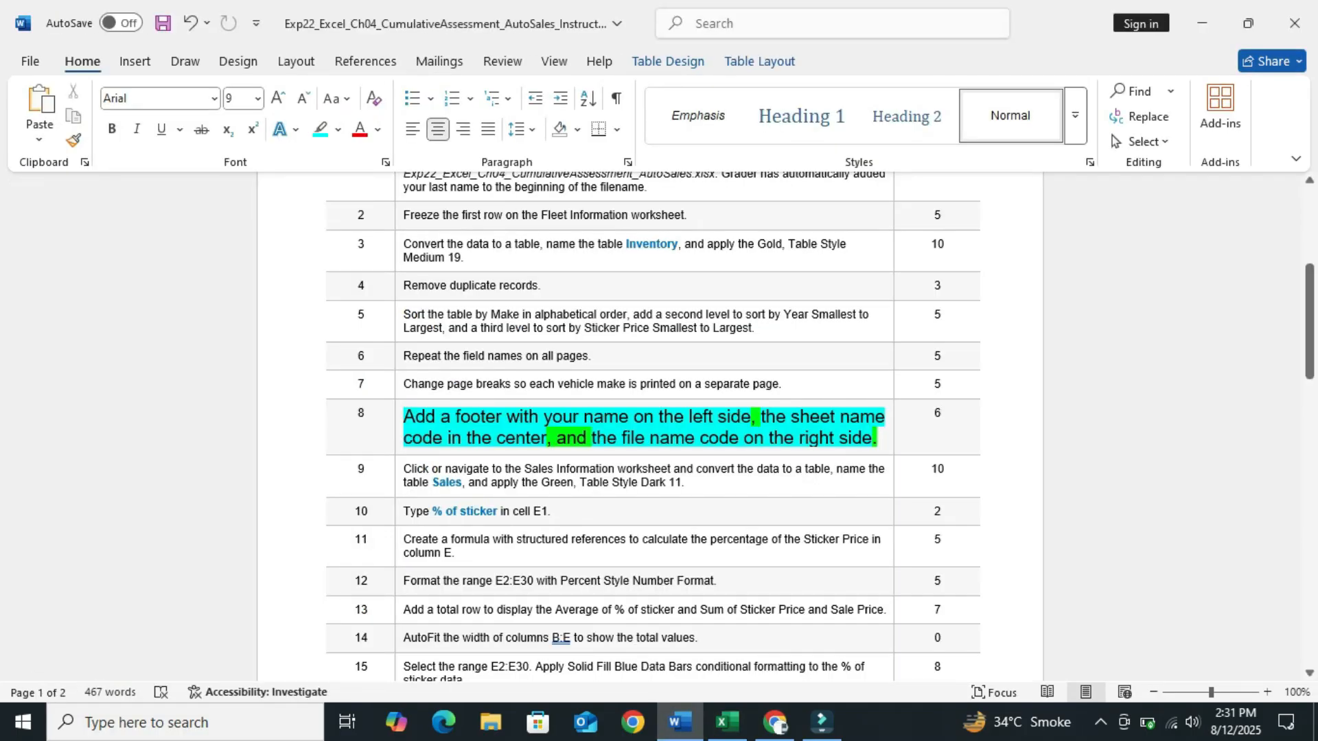
key("ctrl+shift+Left")
key("ctrl+shift+Left")
key("ctrl+shift+Left")
key("ctrl+shift+Left")
key("ctrl+shift+Left")
key("ctrl+shift+Left")
key("ctrl+shift+Left")
key("ctrl+shift+Left")
key("ctrl+shift+Left")
key("ctrl+shift+Left")
key("ctrl+shift+Left")
key("ctrl+shift+Left")
key("ctrl+shift+Left")
key("ctrl+shift+Left")
key("ctrl+shift+Left")
key("ctrl+shift+Left")
key("ctrl+shift+Left")
key("ctrl+shift+Left")
key("ctrl+shift+Left")
key("ctrl+shift+Left")
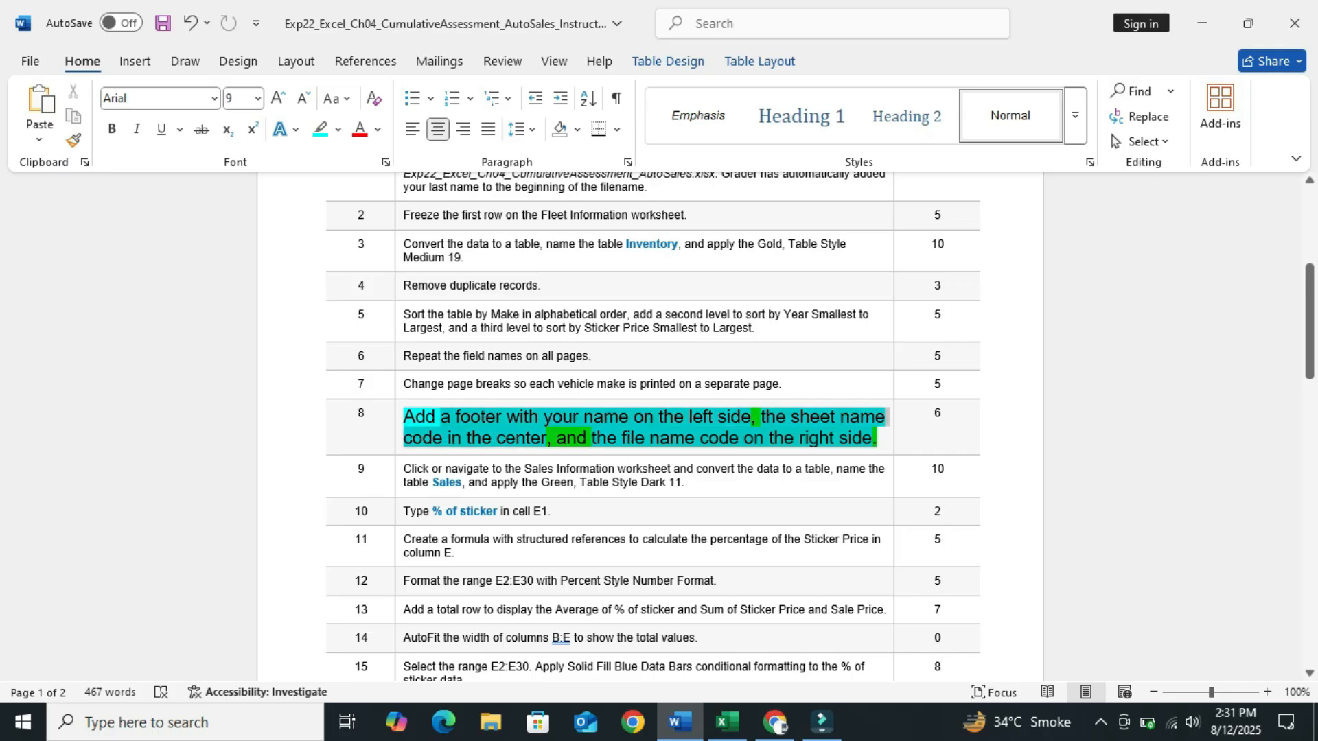
key("ctrl+shift+Left")
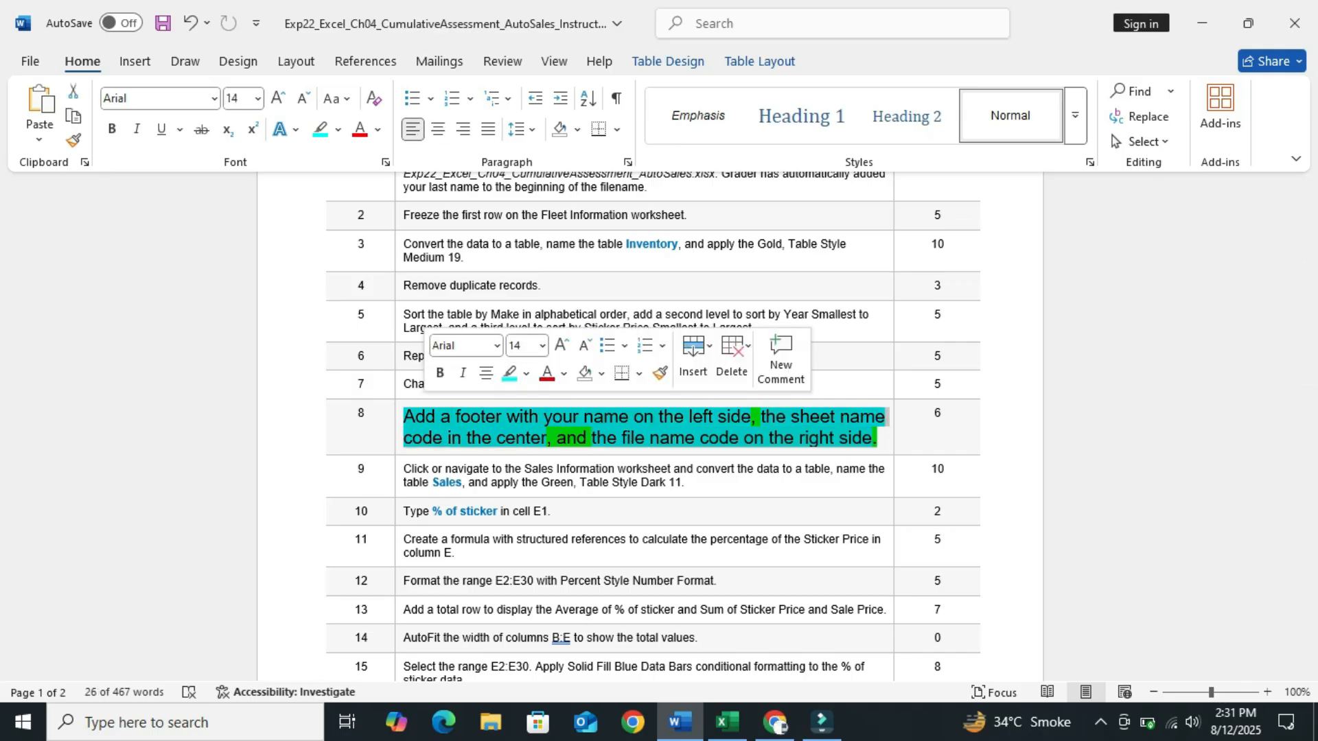
left_click(542, 346)
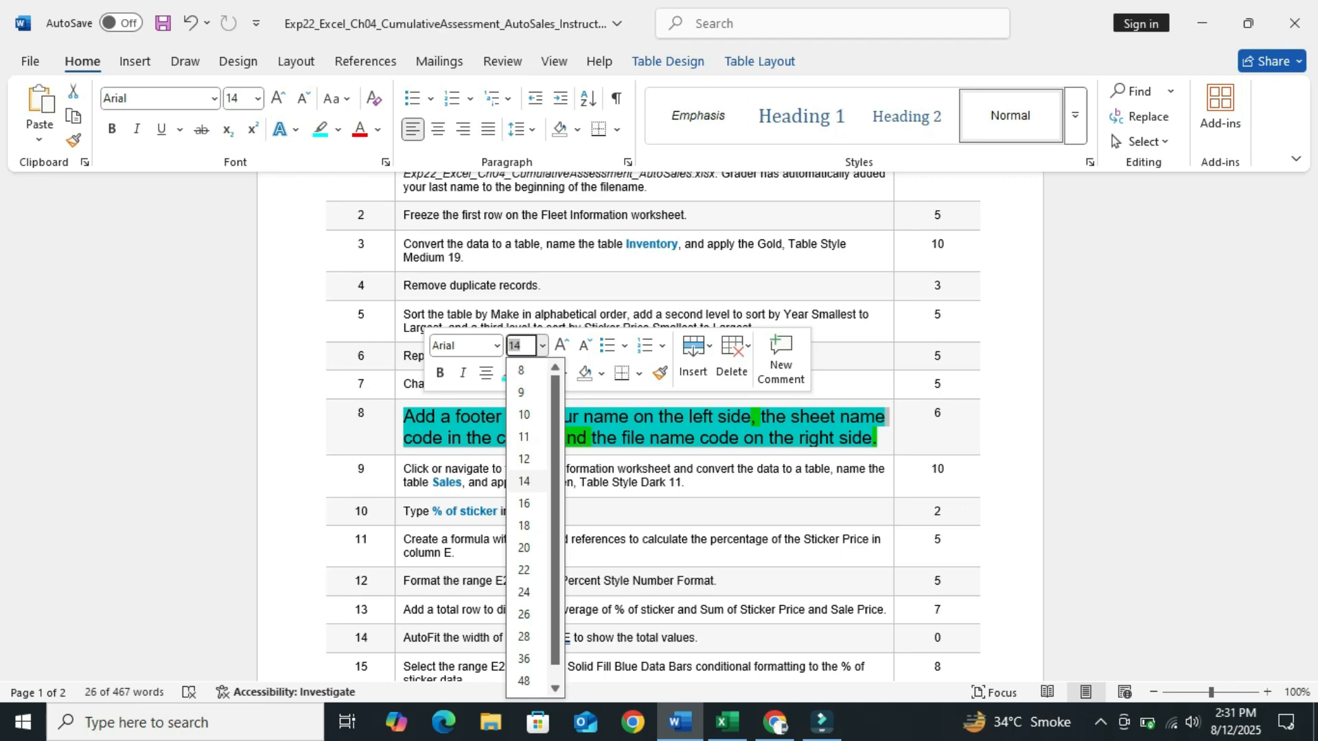
left_click(521, 392)
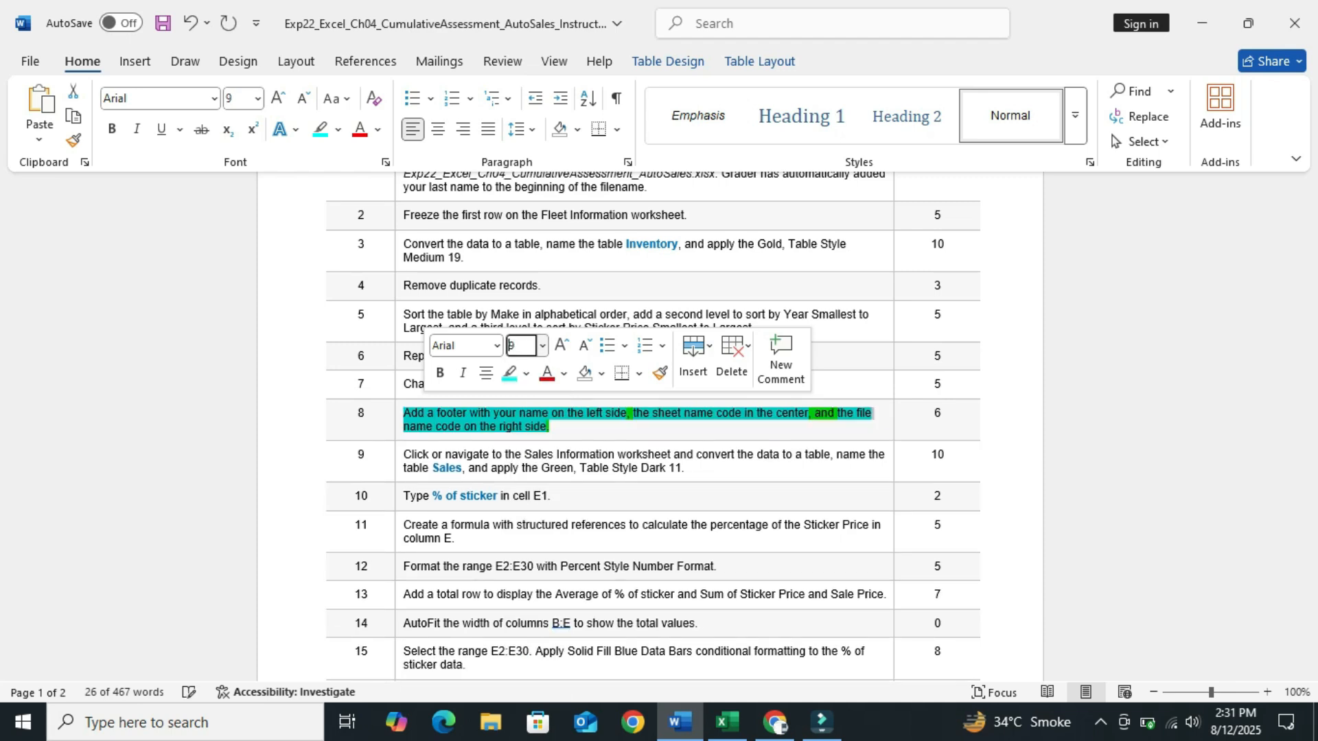
left_click(526, 373)
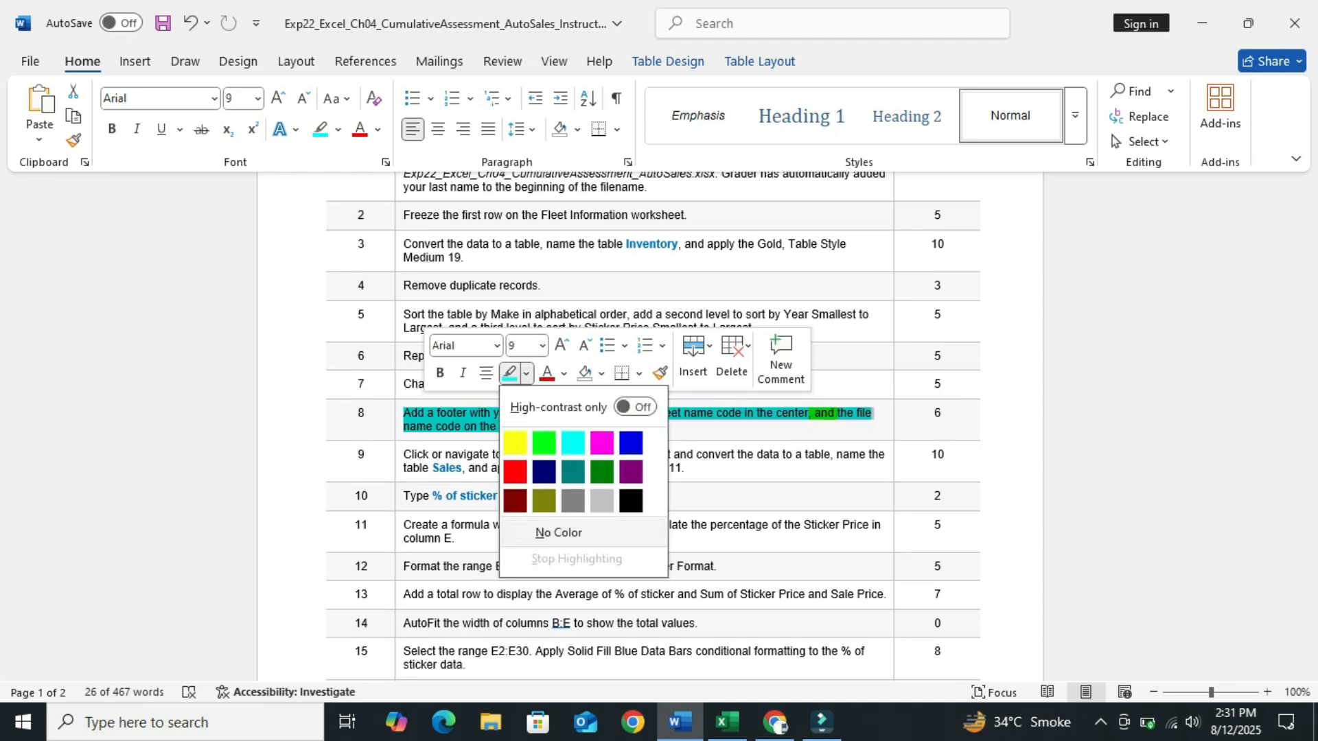
left_click(558, 532)
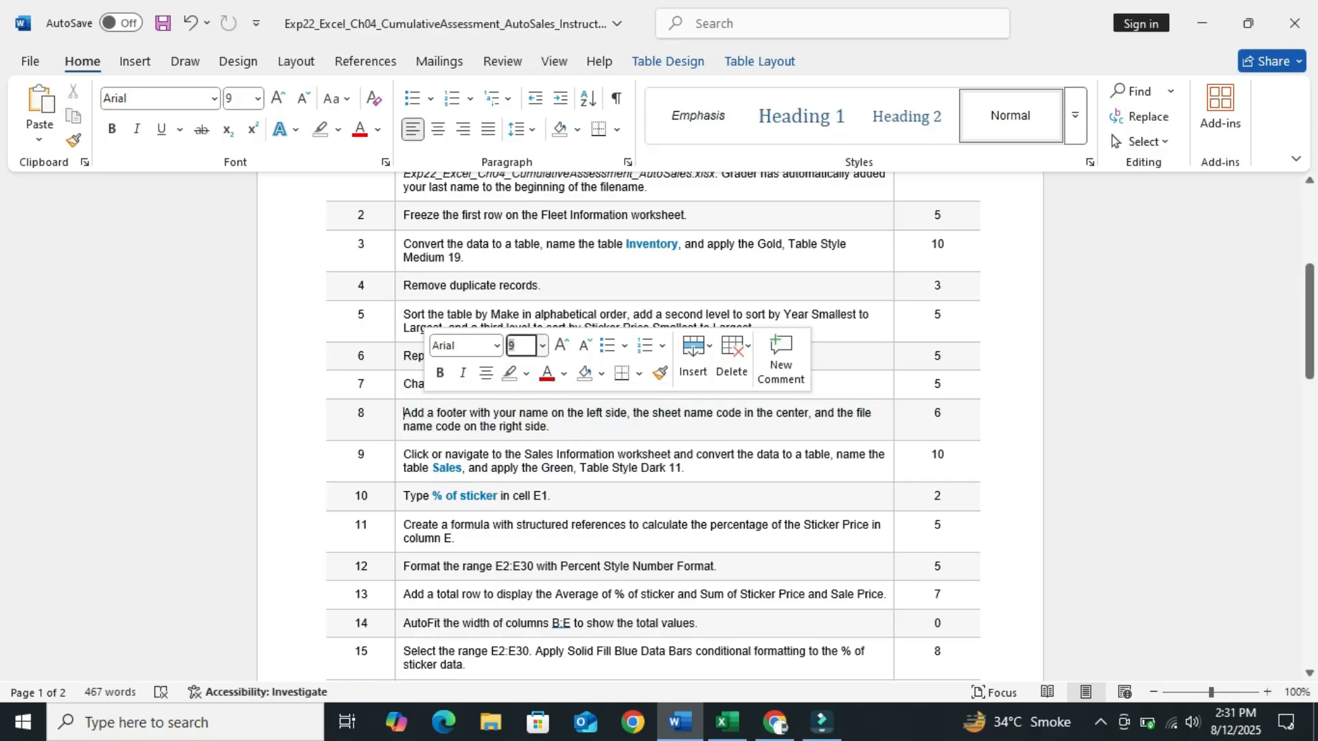
- Enlarge step 9, the instruction about the Sales Information table, to 14 pt and highlight it in bright green
left_click_drag(1309, 322, 1309, 341)
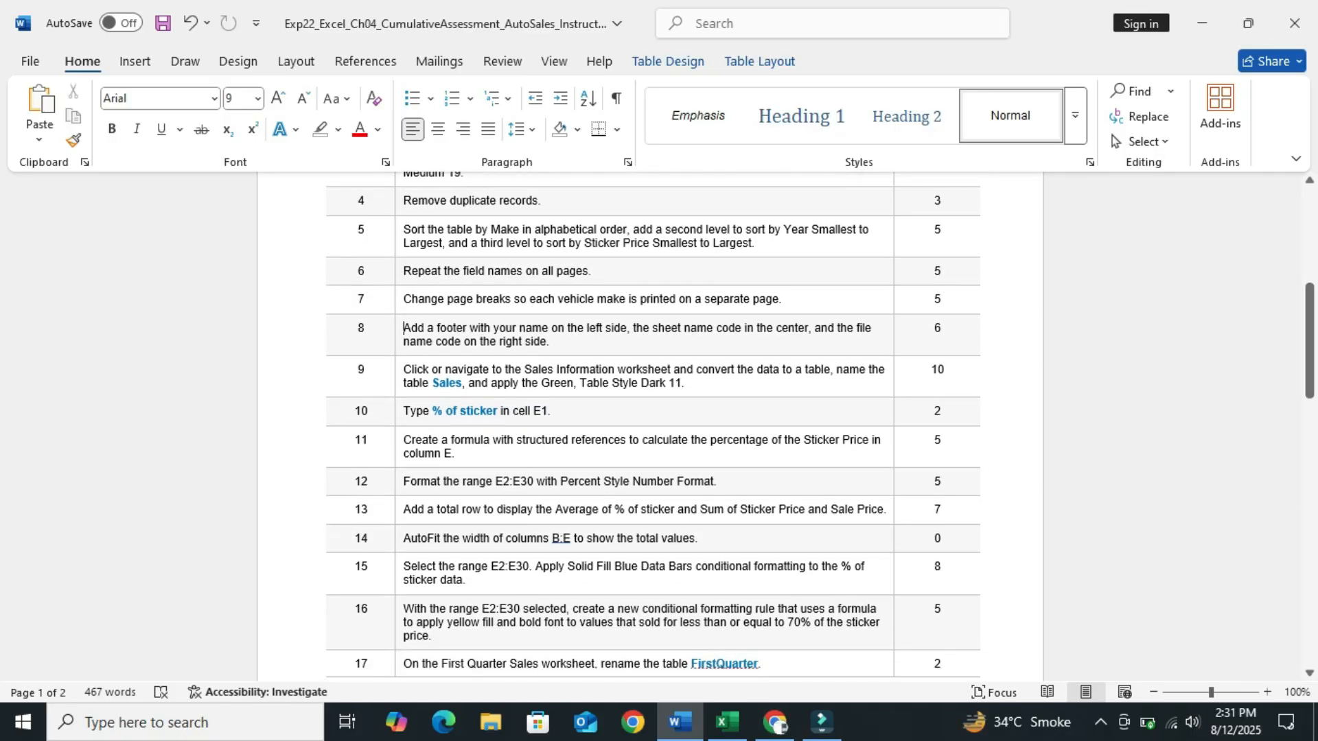
left_click_drag(403, 370, 685, 383)
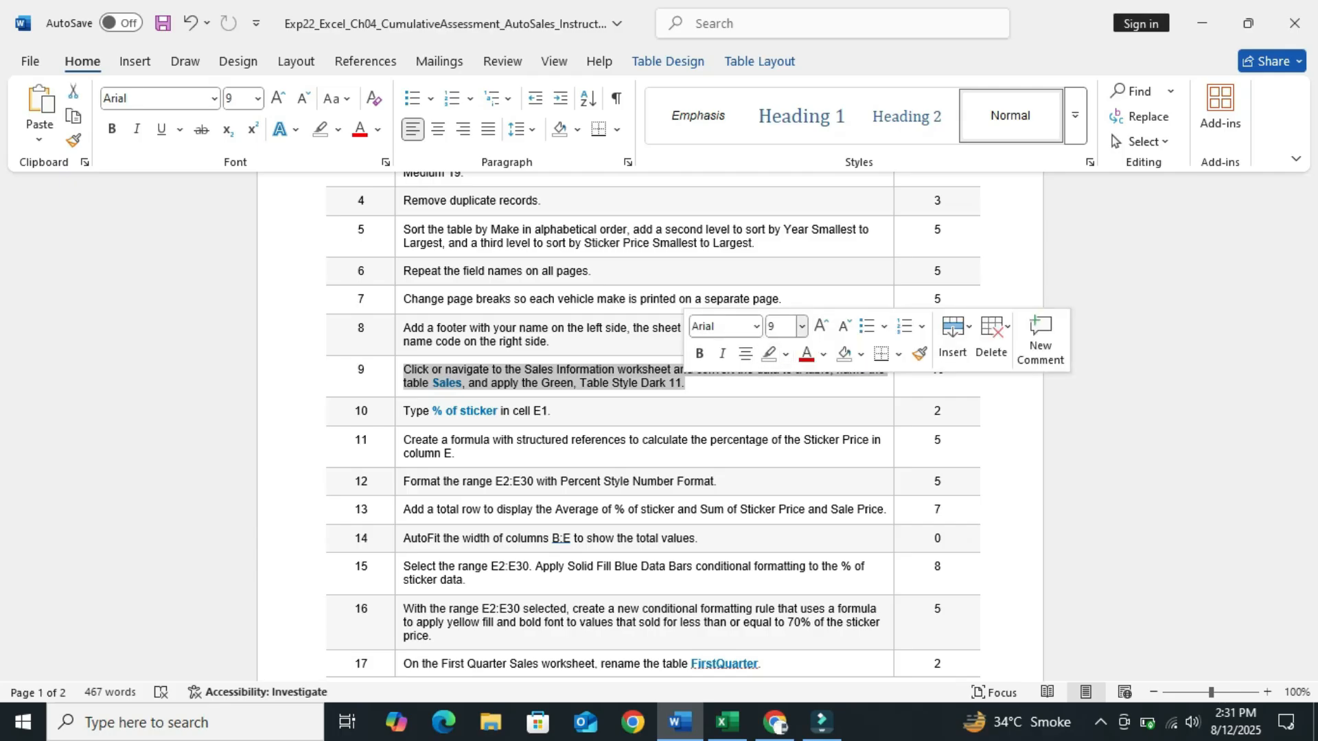
left_click(802, 327)
left_click(783, 462)
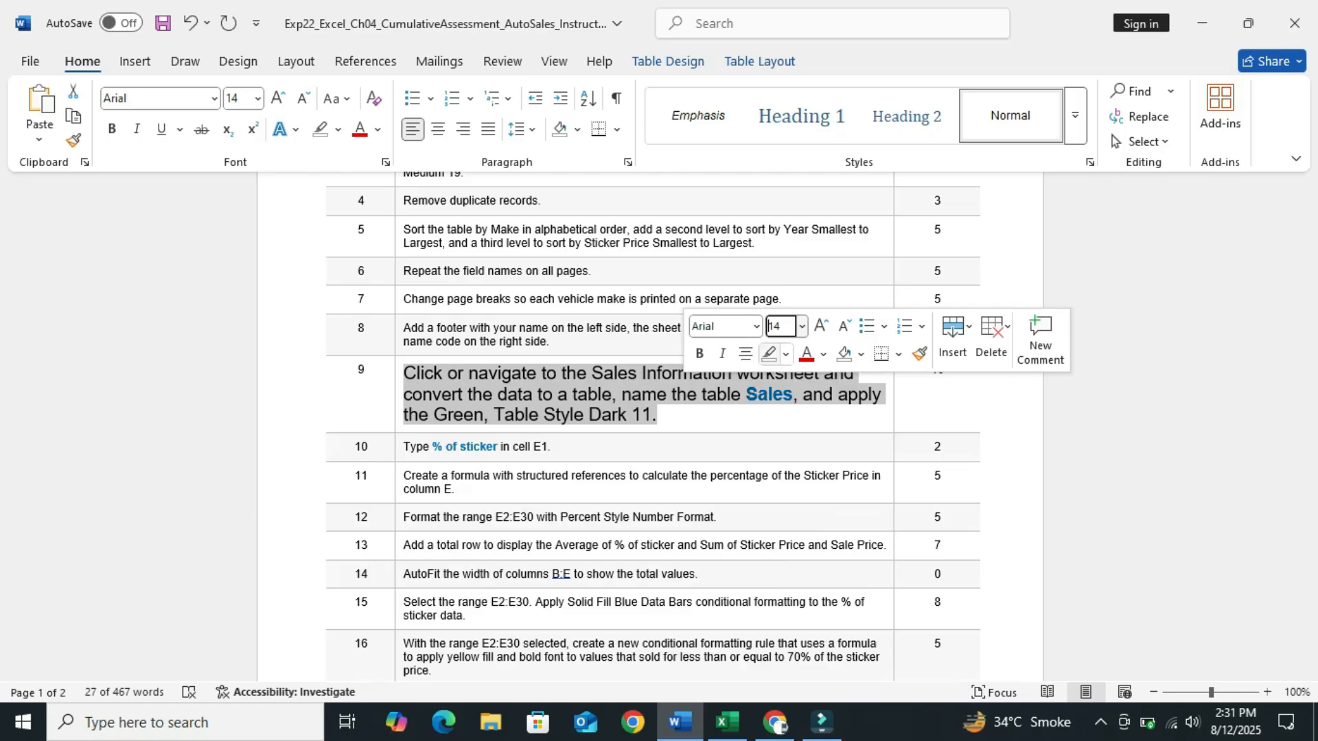
left_click(786, 355)
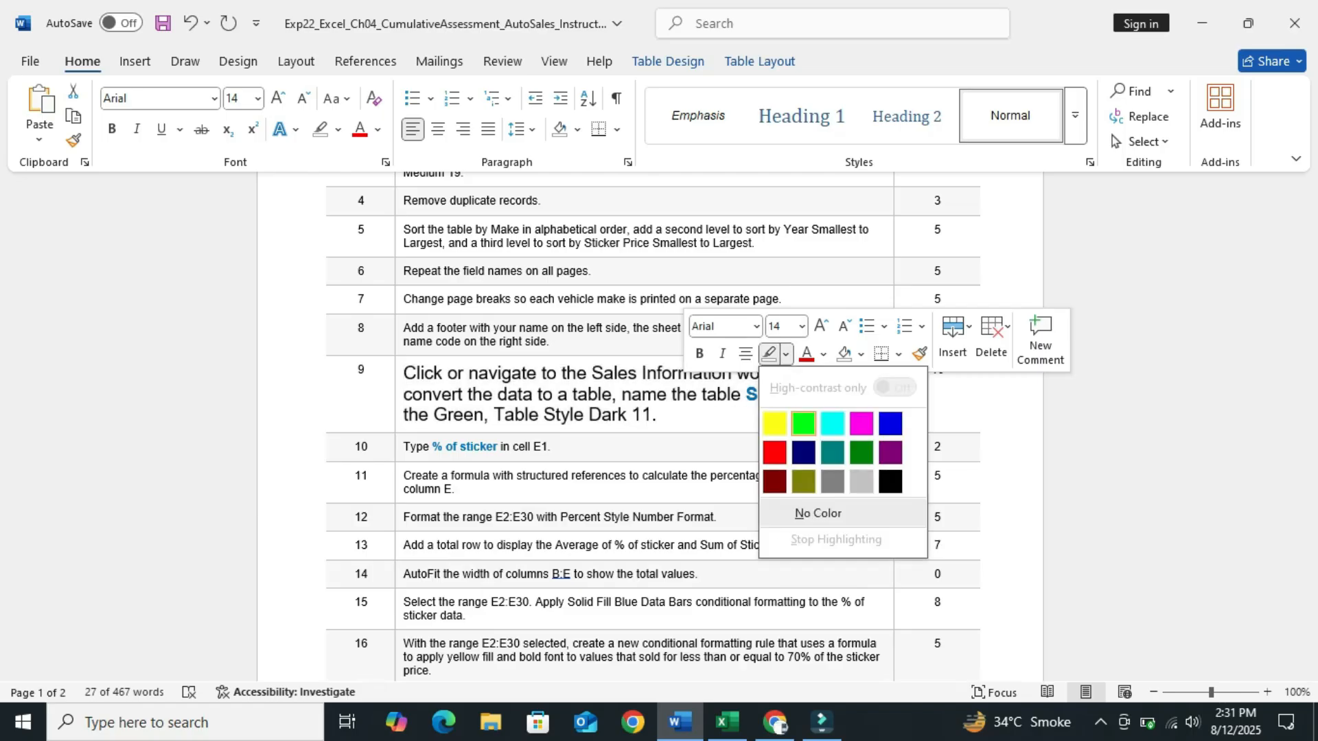
left_click(803, 423)
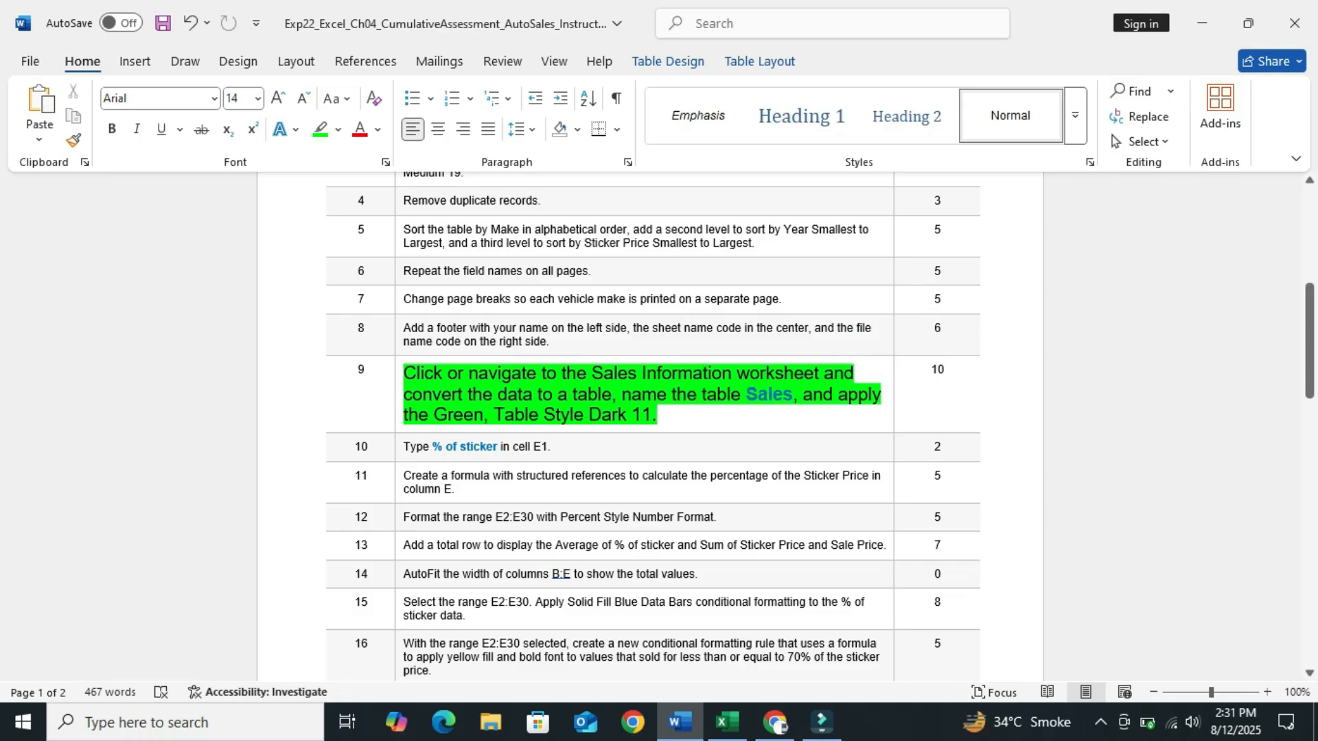
- Highlight the phrase "Click or navigate to the Sales Information worksheet" in step 9 in turquoise
left_click_drag(405, 375, 821, 374)
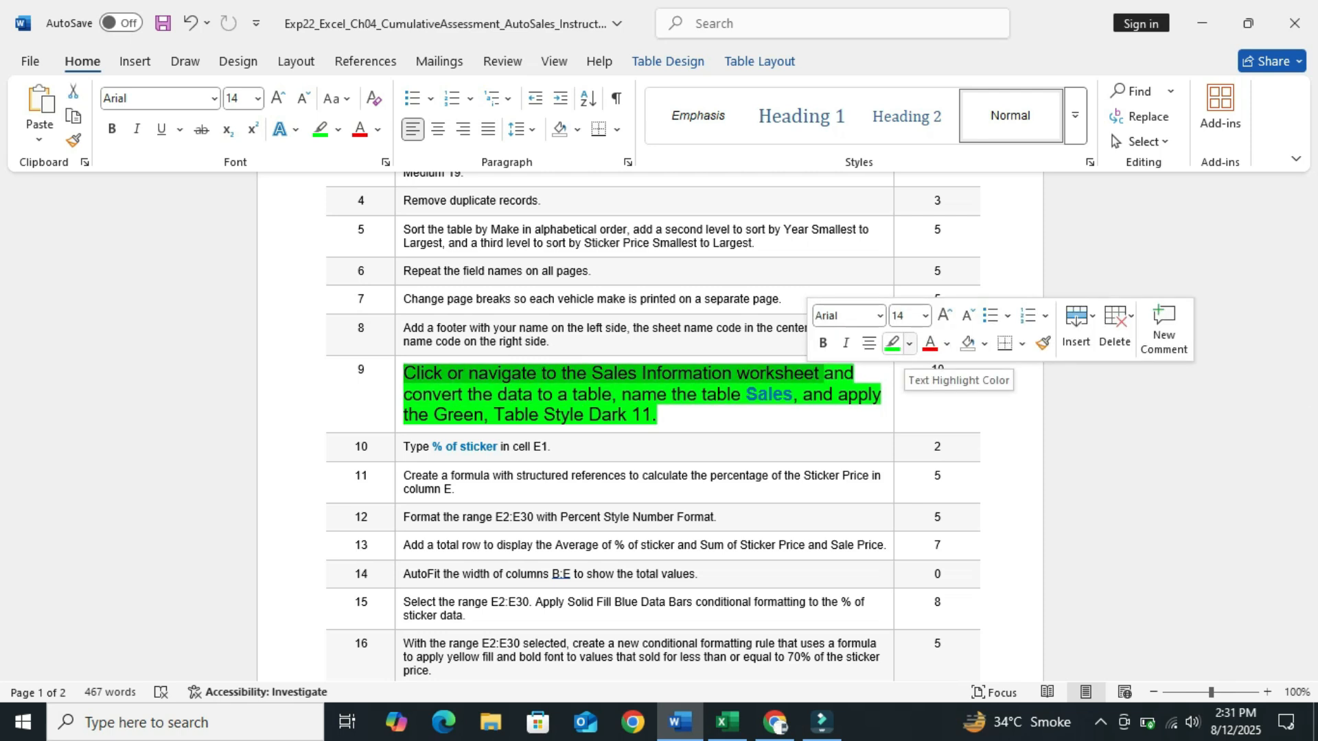
left_click(910, 343)
left_click(955, 413)
left_click(658, 414)
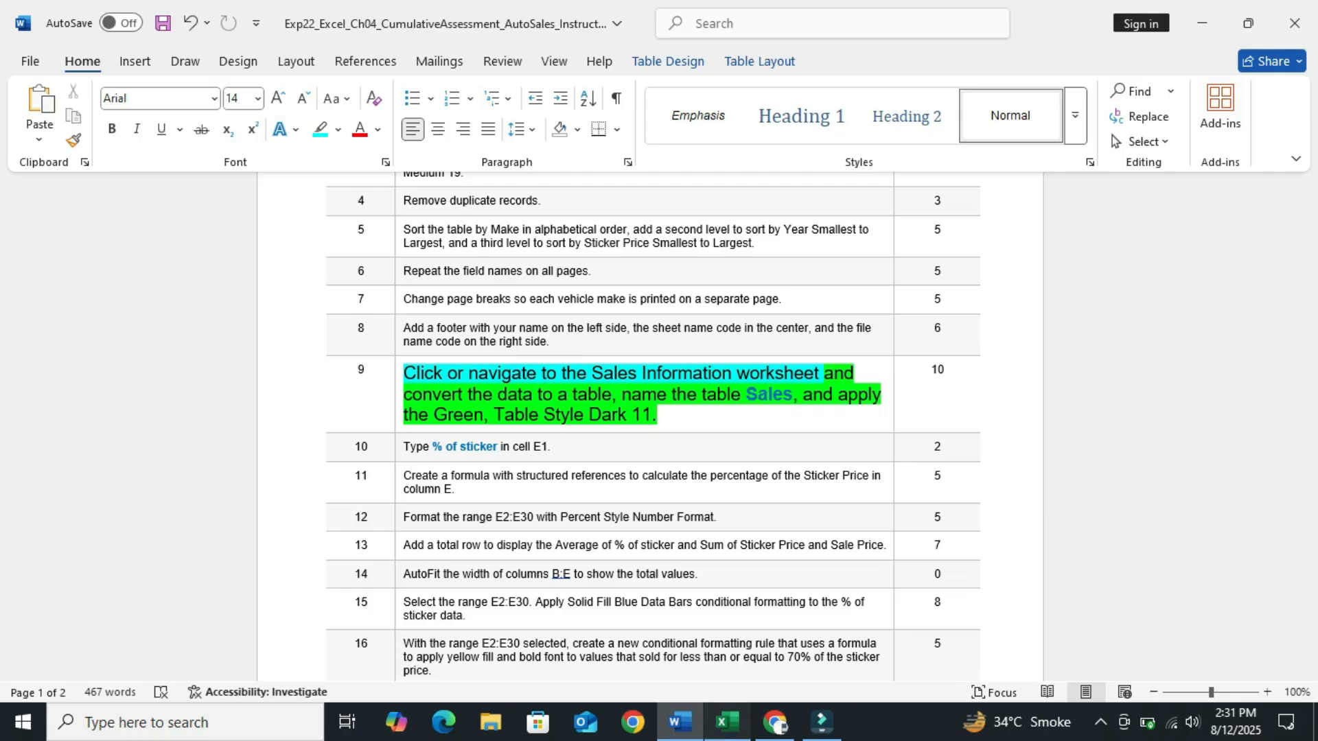
- Switch to the Excel workbook and open the Sales Information worksheet
left_click(727, 722)
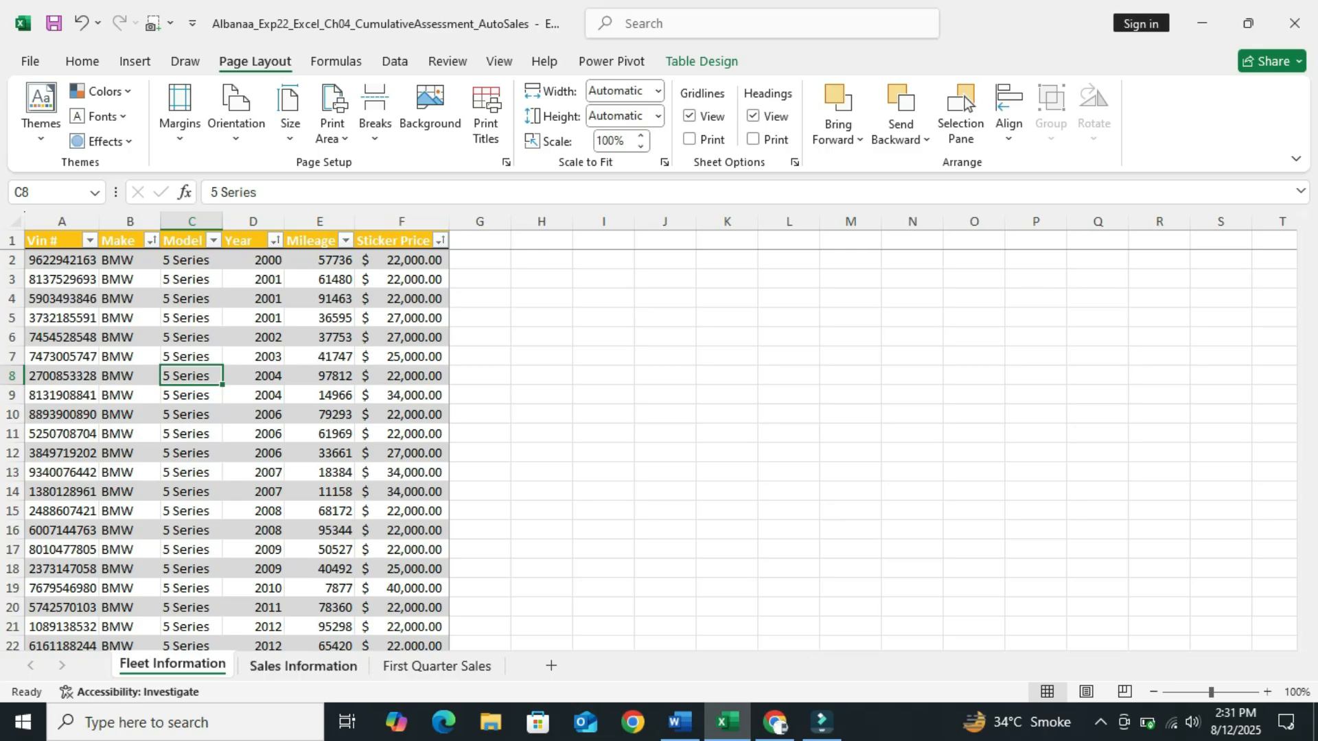
left_click(303, 666)
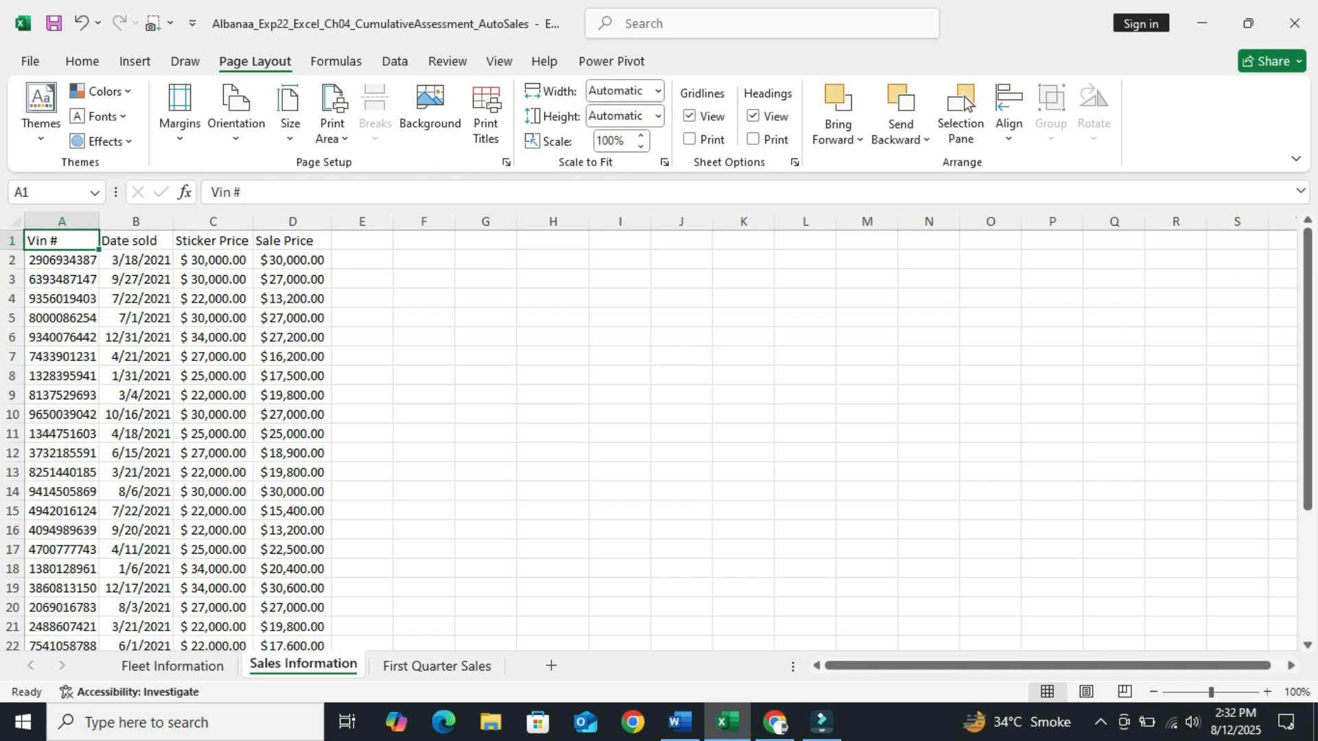
mouse_move(1307, 422)
left_mouse_down()
mouse_move(1307, 491)
mouse_move(1307, 425)
left_mouse_up()
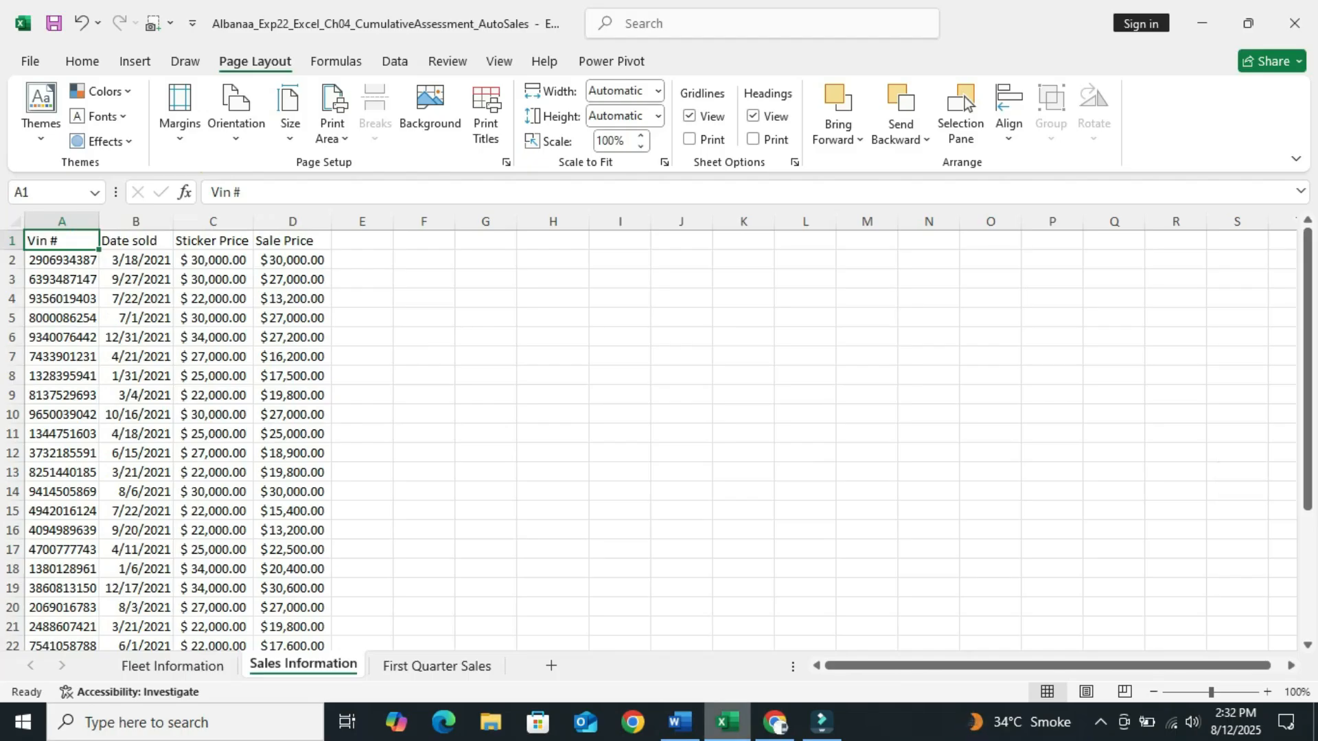
- Switch to the Word instructions and highlight the phrase "convert the data to a table" in step 9 in turquoise
left_click(680, 722)
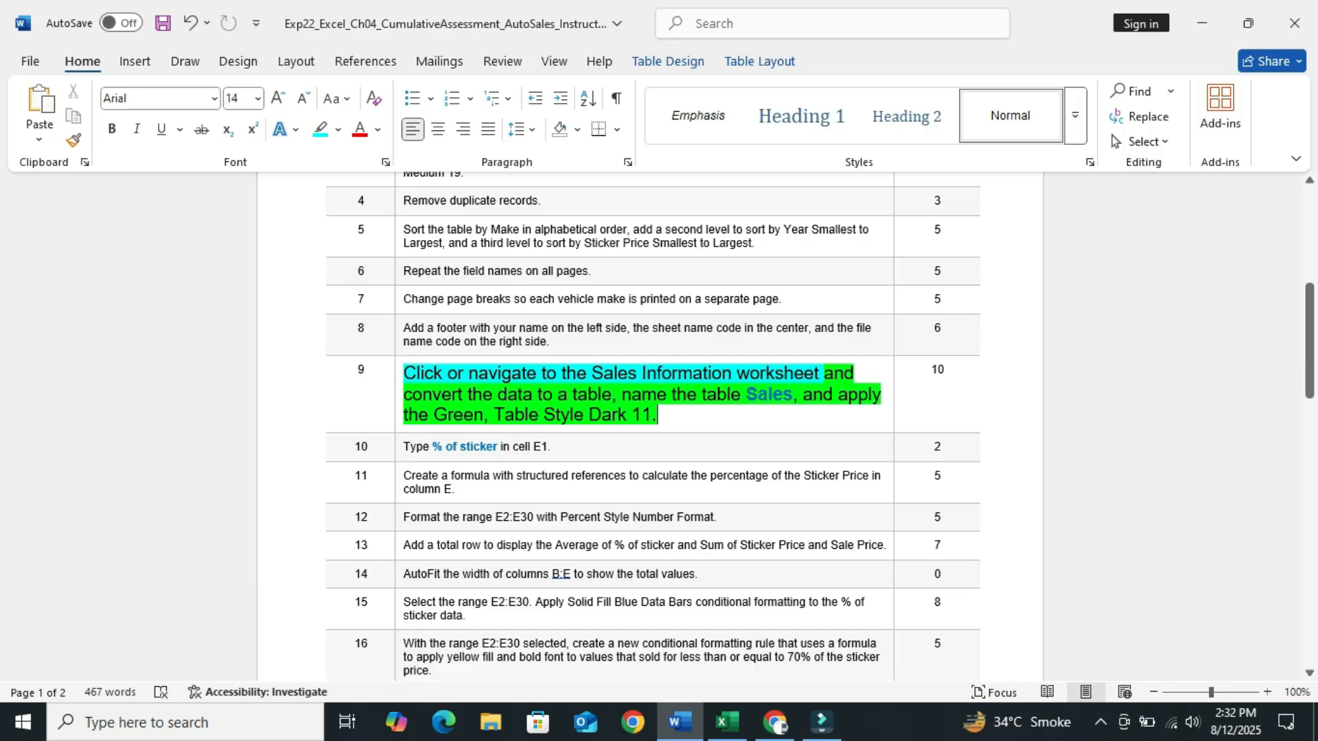
left_click_drag(404, 395, 611, 395)
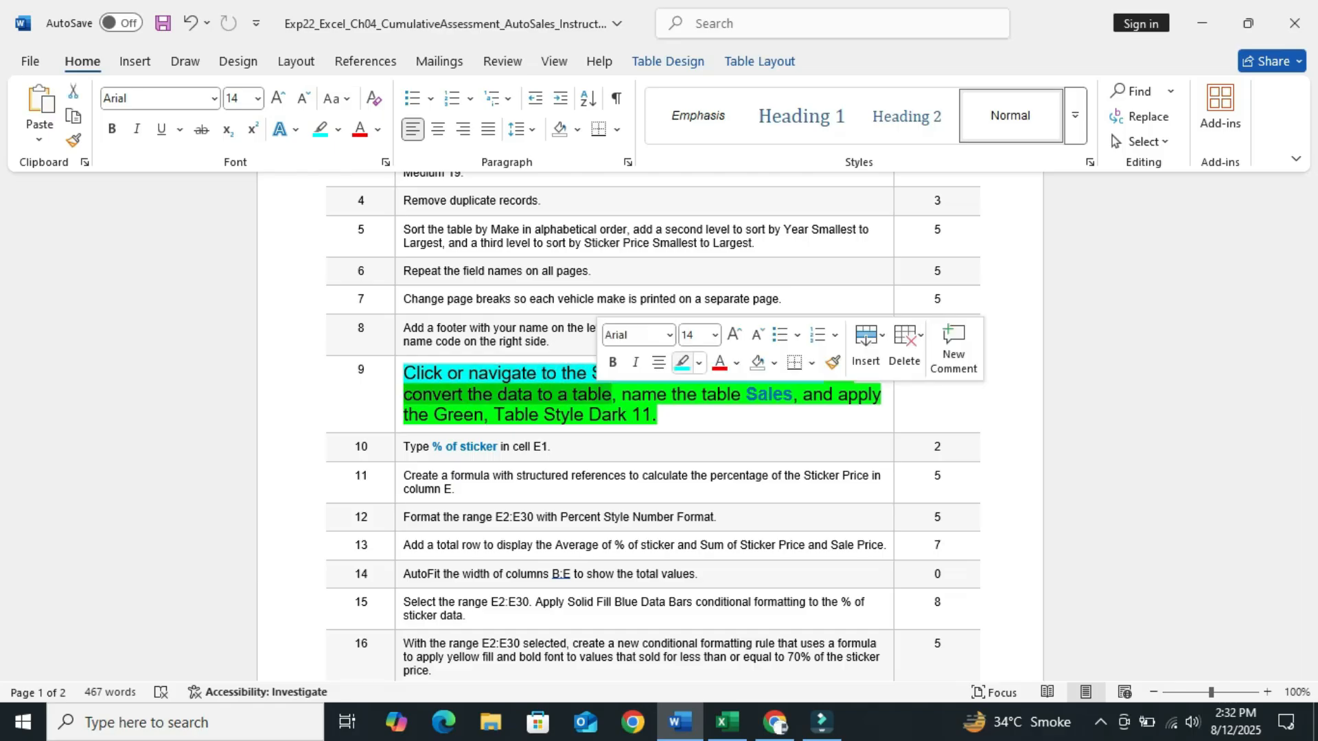
left_click(682, 362)
left_click(694, 415)
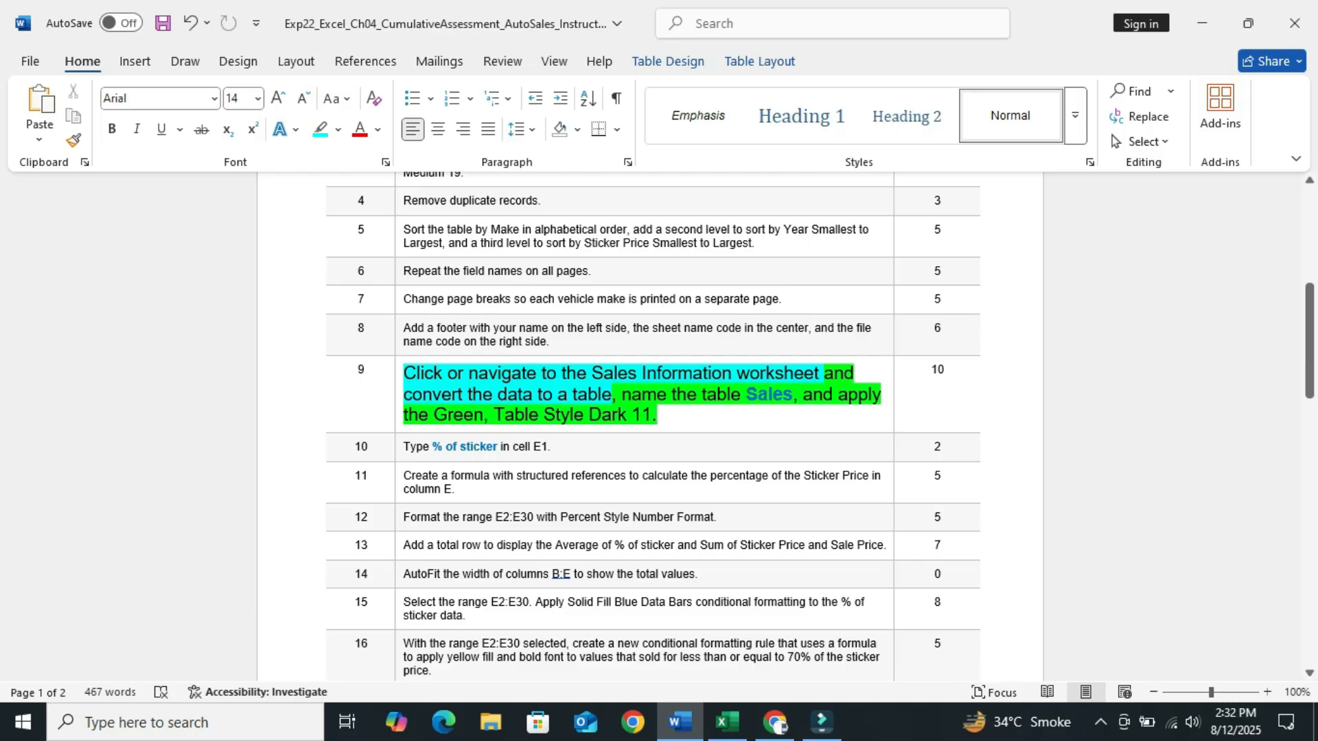
left_click_drag(404, 394, 612, 394)
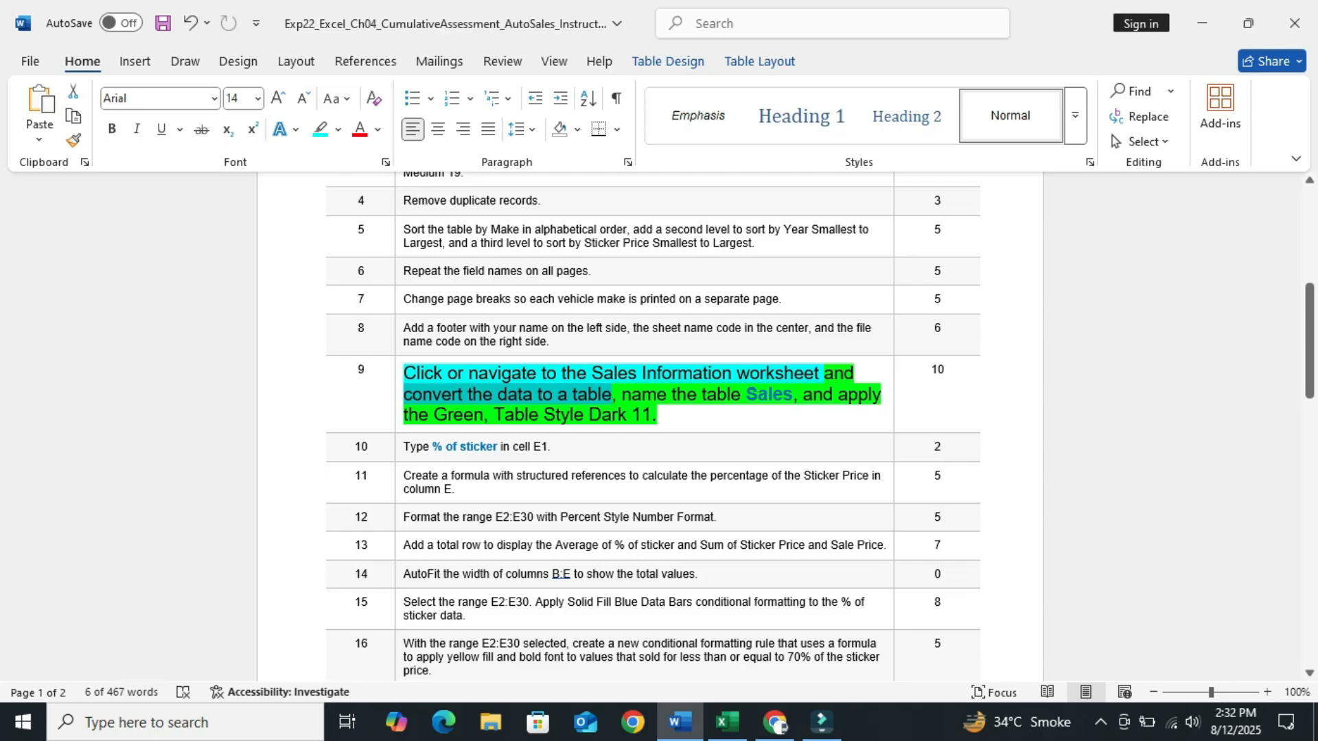
- Switch to the Excel workbook and convert the Sales Information data to a table with a header row
left_click(727, 722)
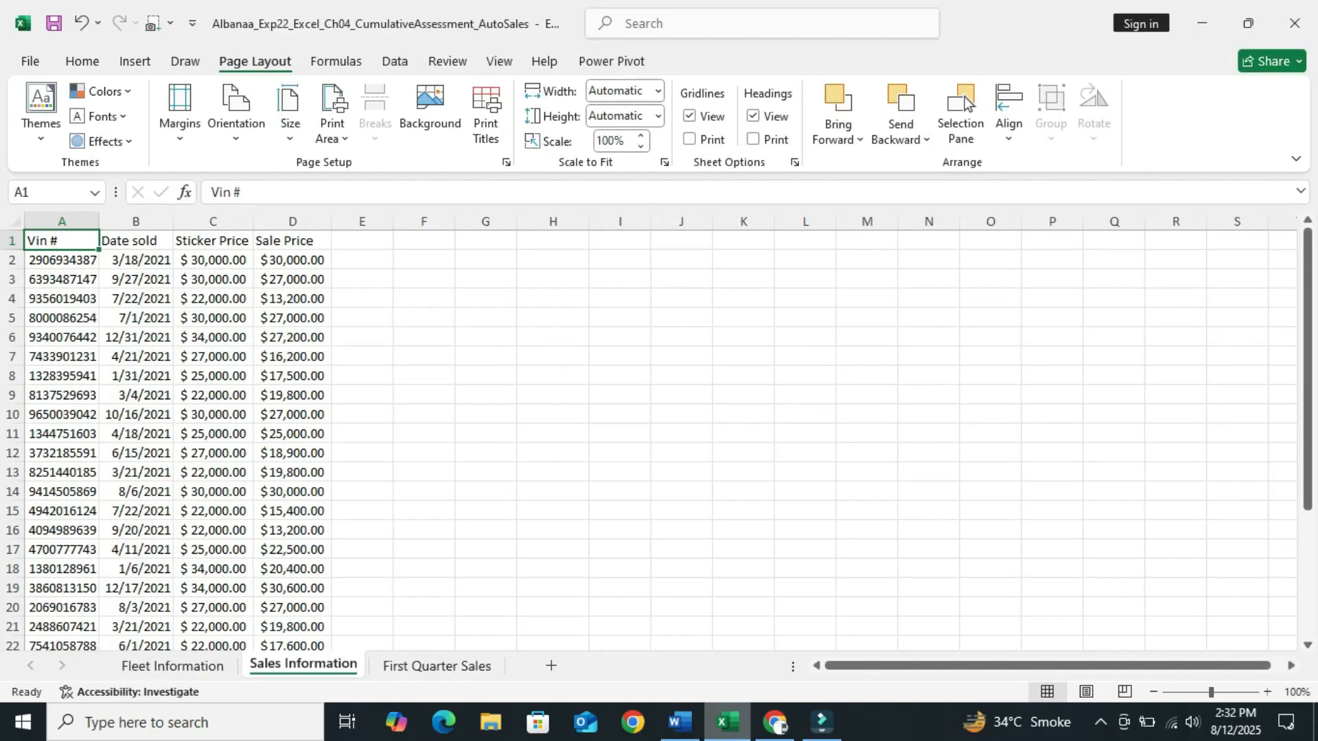
left_click(135, 61)
left_click(182, 110)
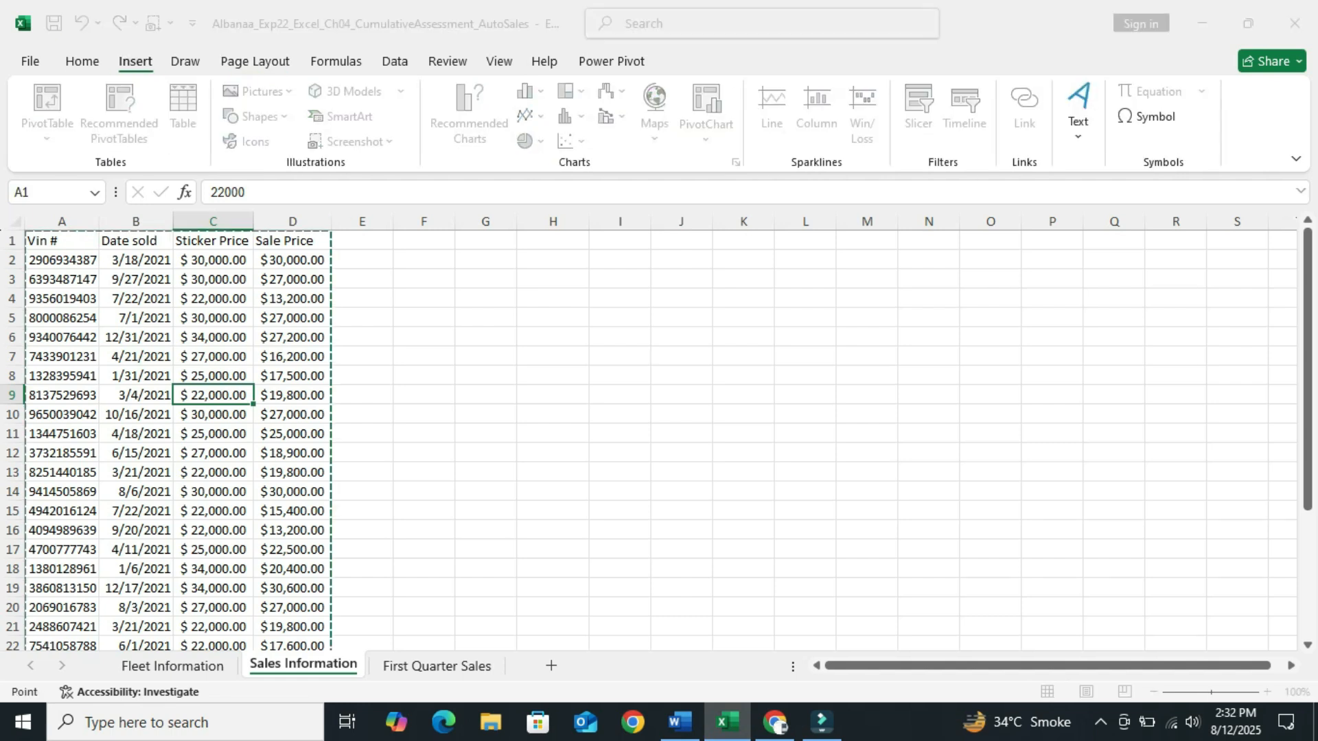
key("Return")
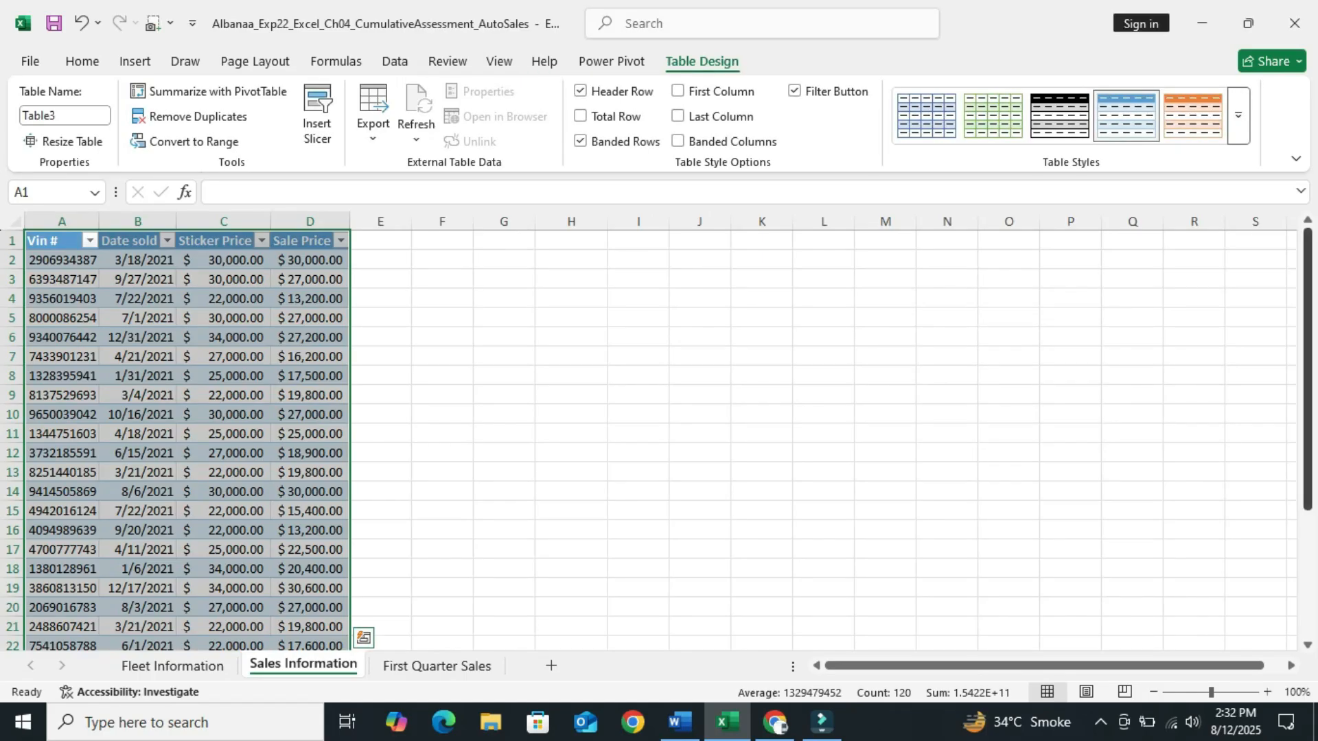
mouse_move(1308, 370)
left_mouse_down()
mouse_move(1307, 498)
mouse_move(1308, 371)
left_mouse_up()
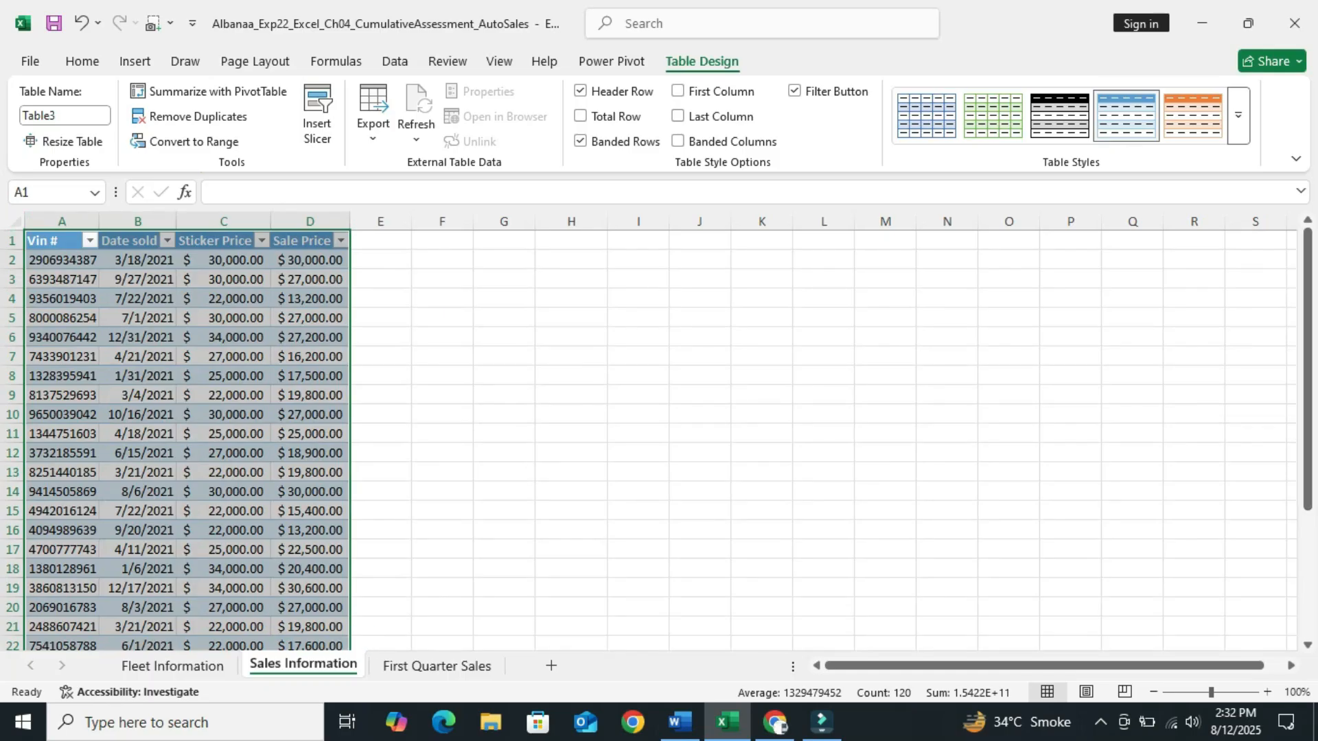
- Switch to the Word instructions, highlight "name the table Sales" in step 9 in turquoise, and select the word "Sales"
left_click(680, 722)
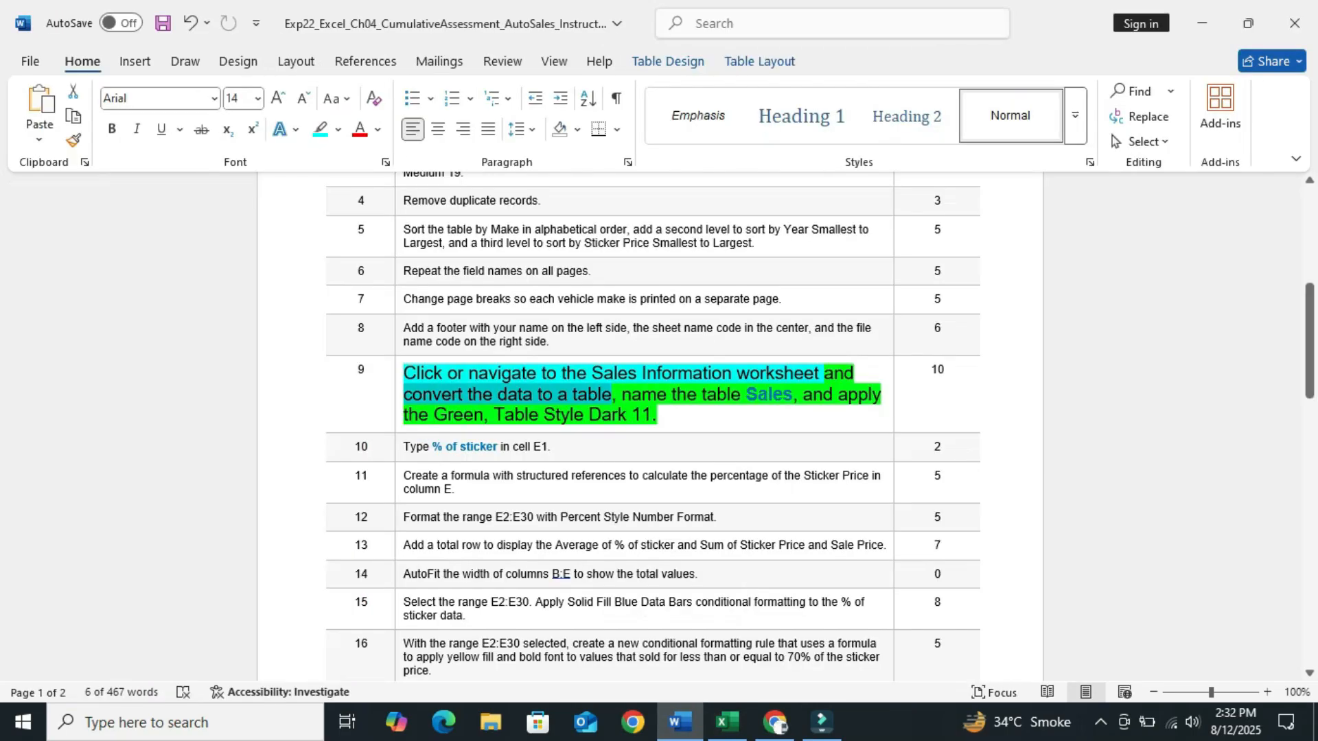
left_click_drag(622, 394, 793, 394)
left_click(853, 356)
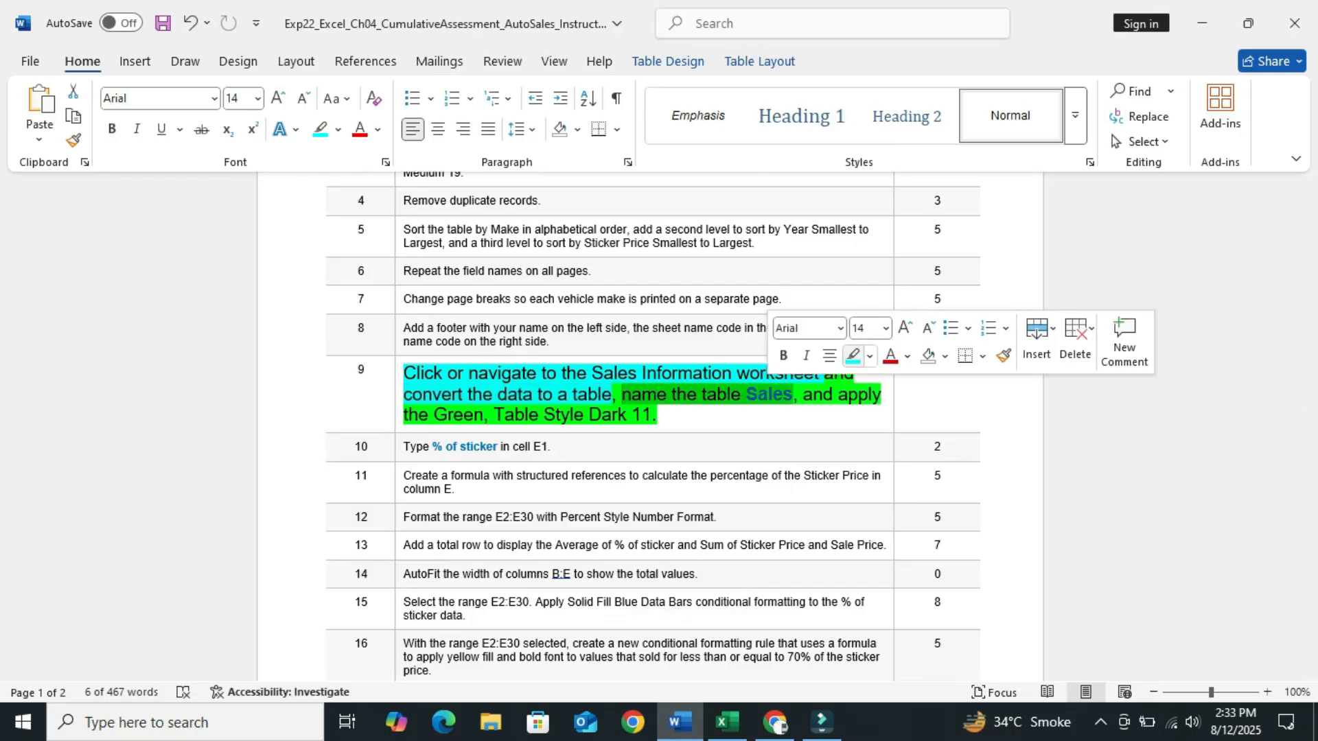
left_click_drag(746, 395, 792, 395)
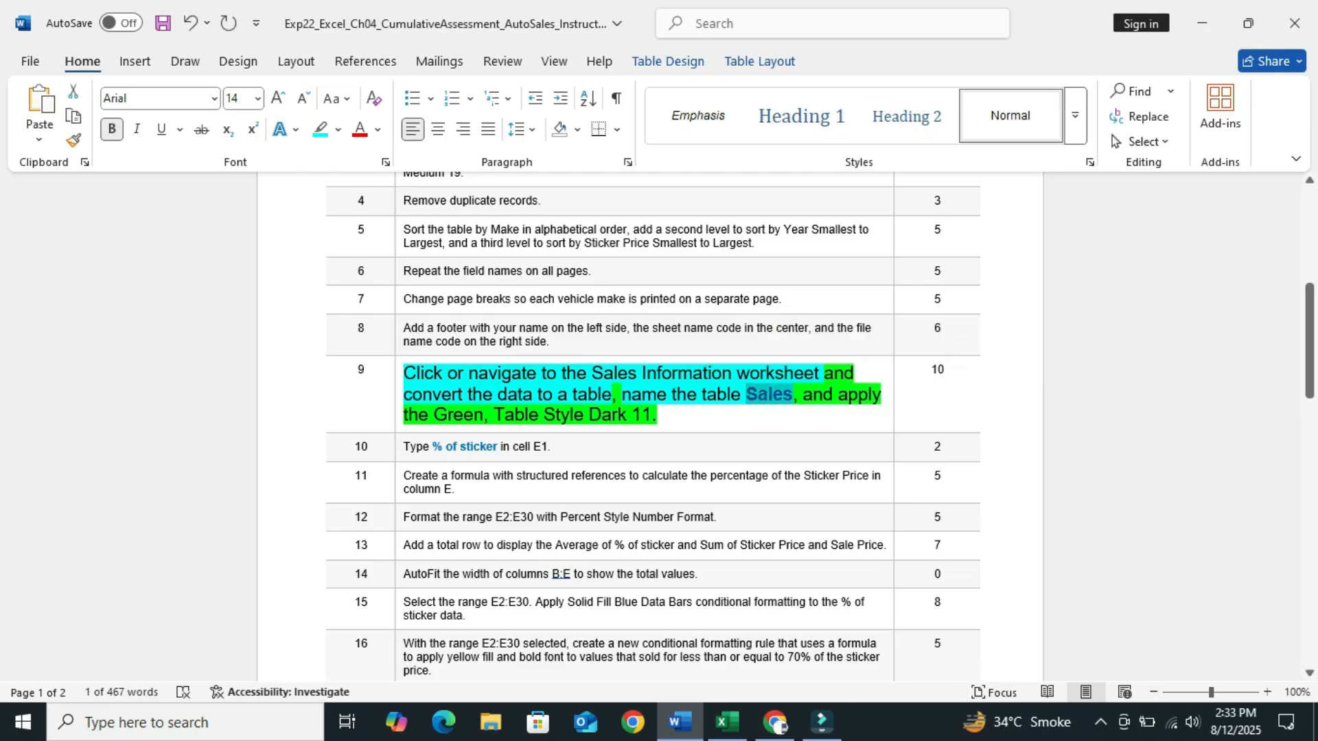
- Switch to the Excel workbook and name the Sales Information table Sales
left_click(727, 722)
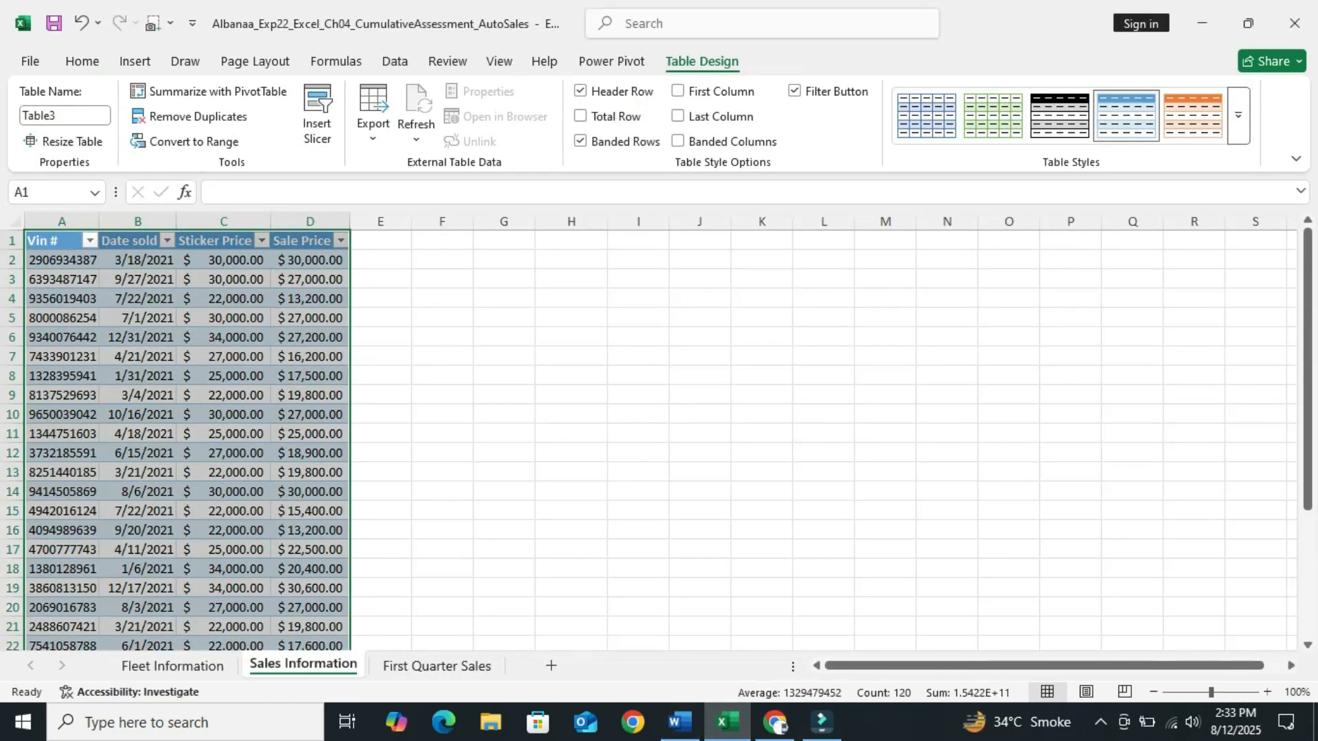
left_click(65, 115)
key("BackSpace")
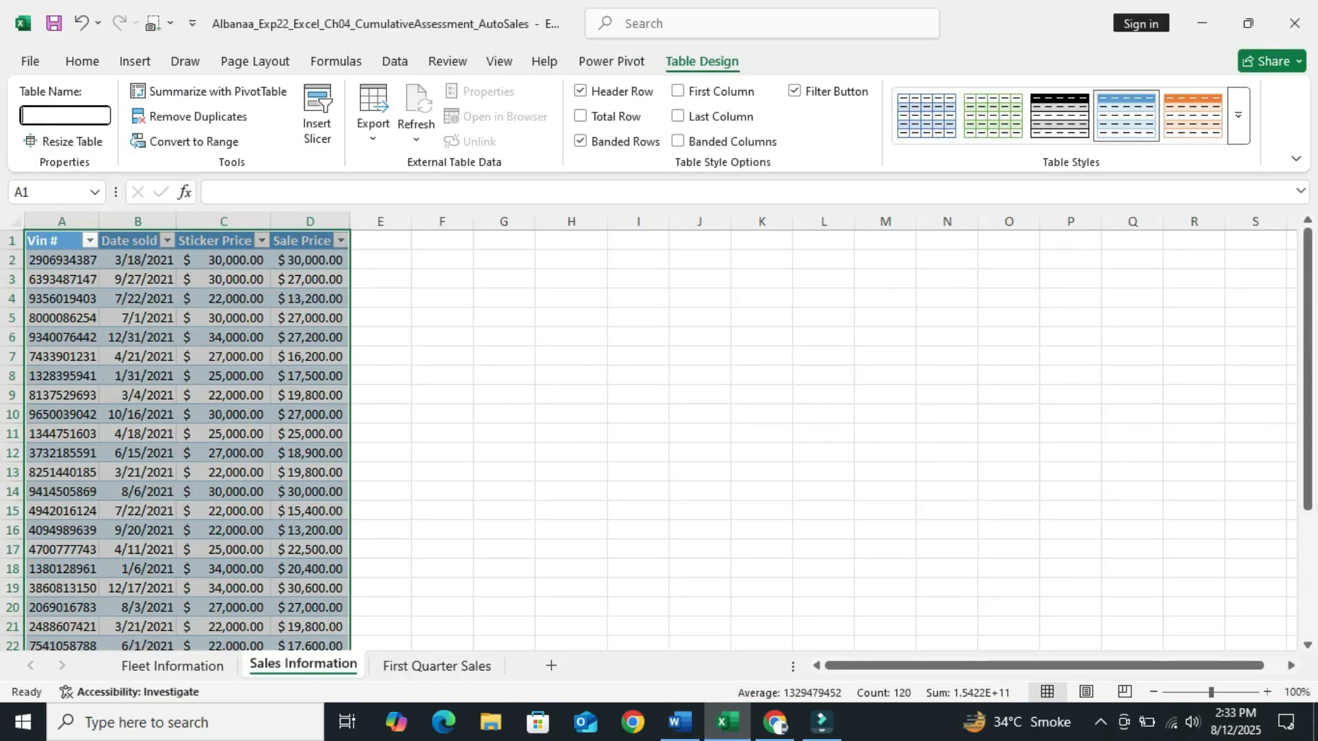
type("Sales")
key("Return")
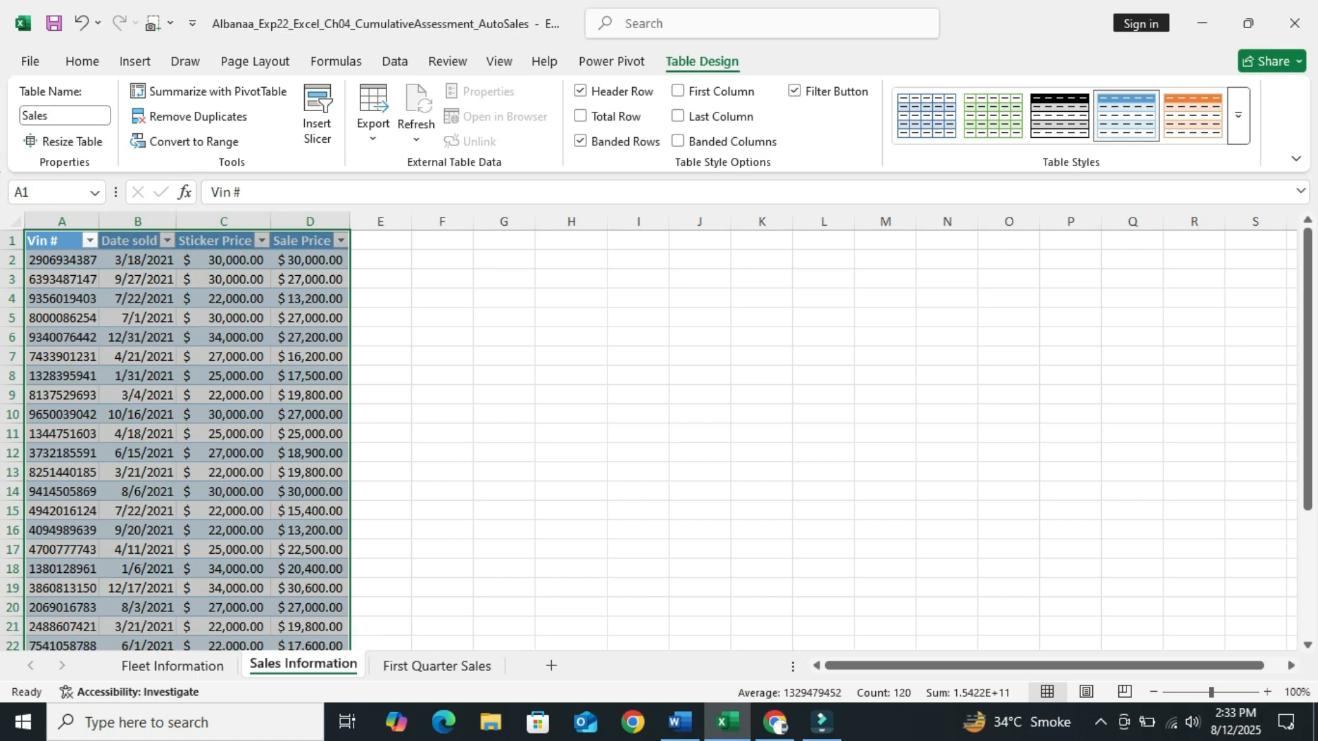
- Switch to the Word instructions and highlight "apply the Green, Table Style Dark 11." in step 9 in turquoise
key("alt+Tab")
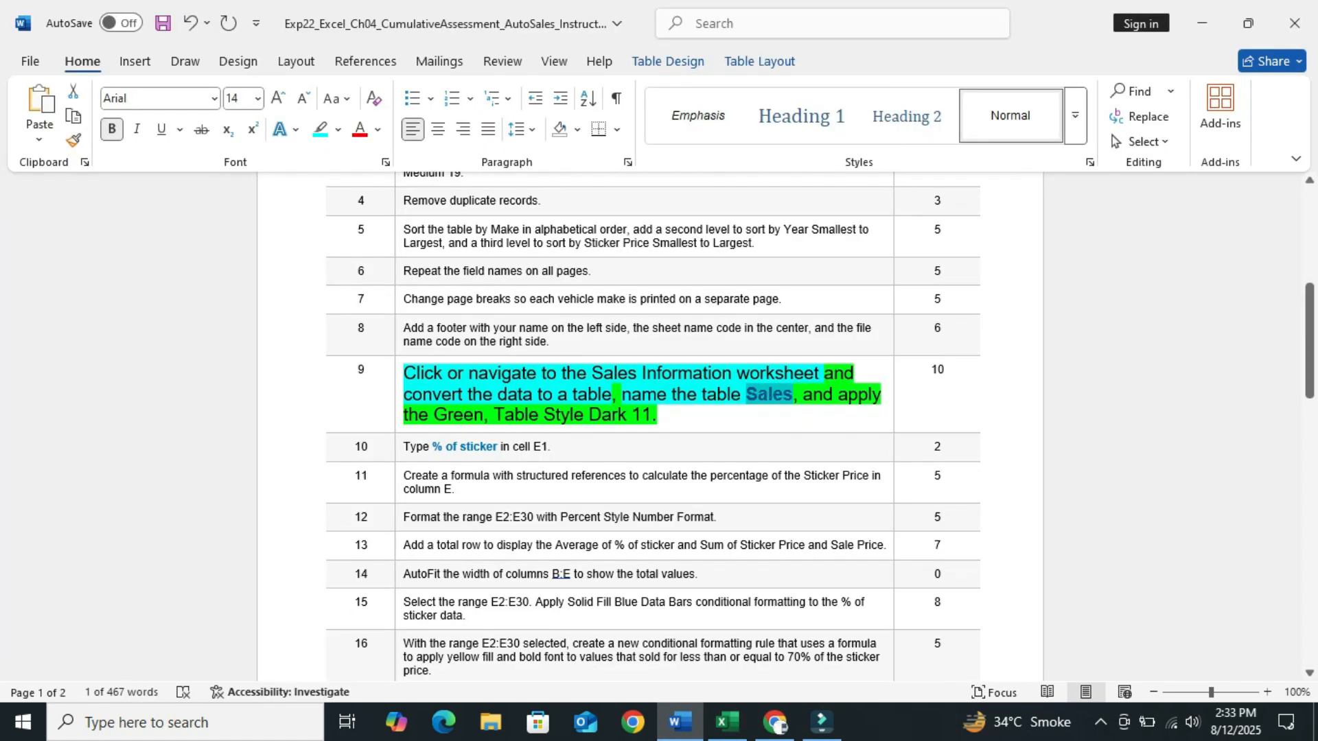
left_click_drag(657, 415, 838, 396)
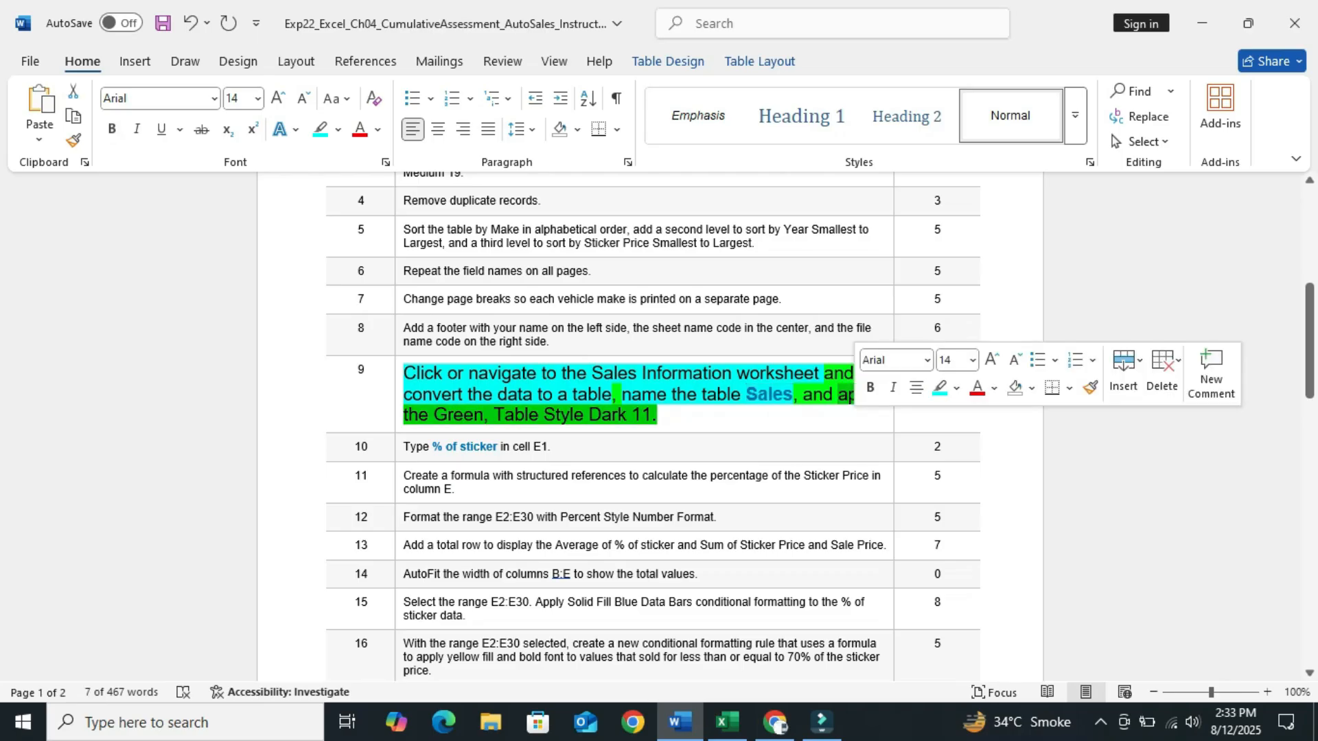
left_click(939, 388)
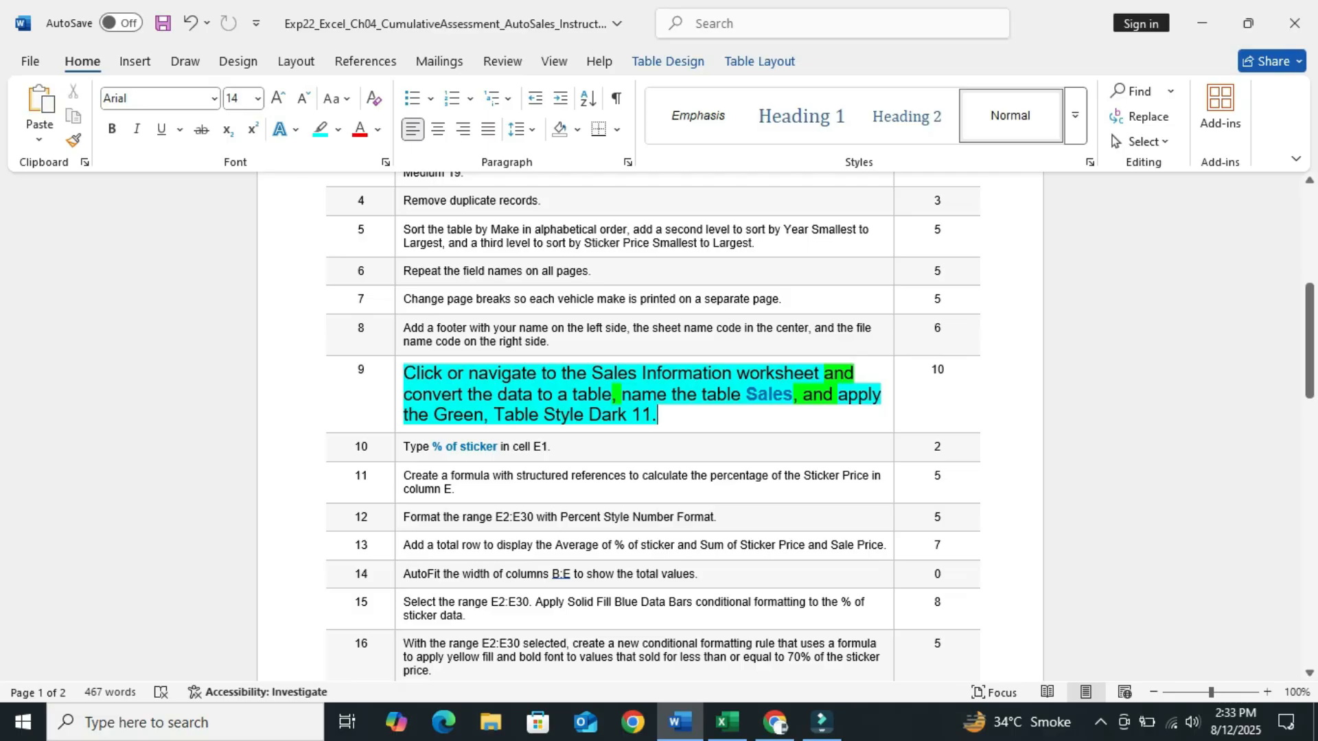
- Switch to the Excel workbook and apply the Green, Table Style Dark 11 style to the Sales table
left_click(727, 722)
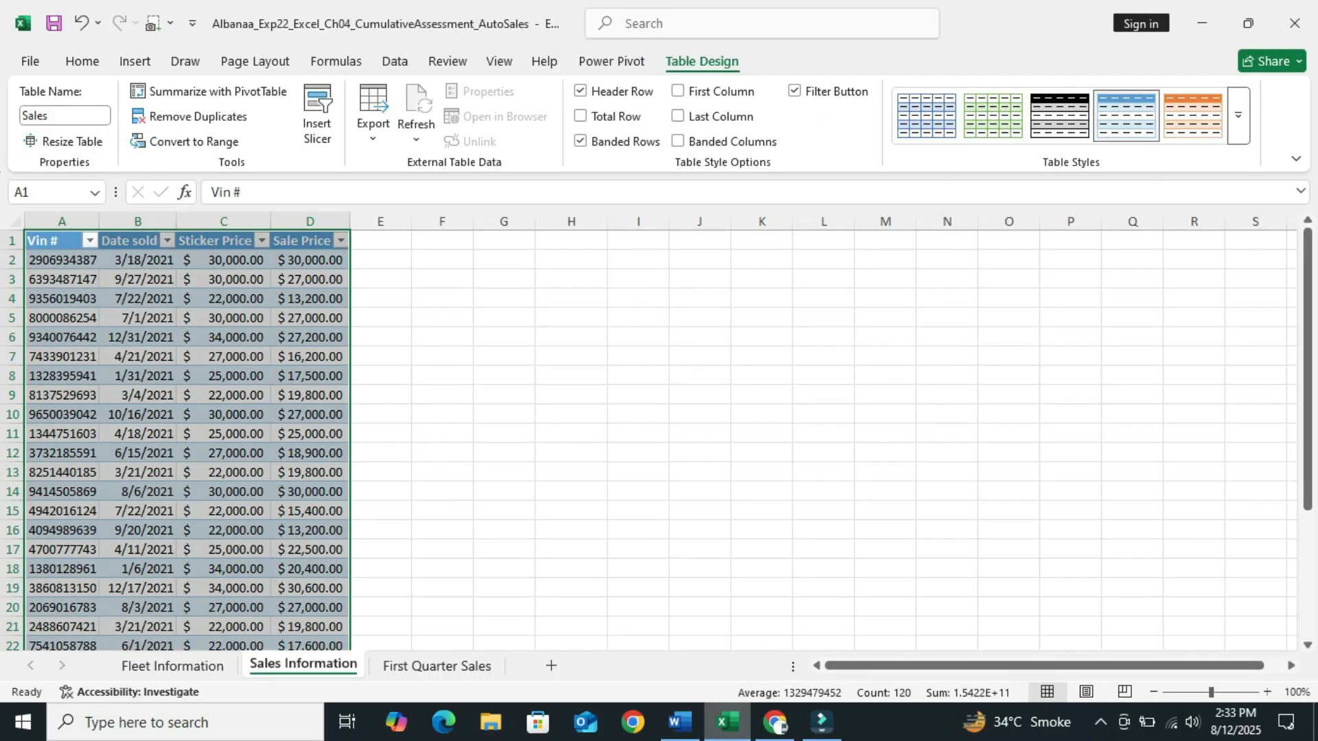
left_click(1239, 115)
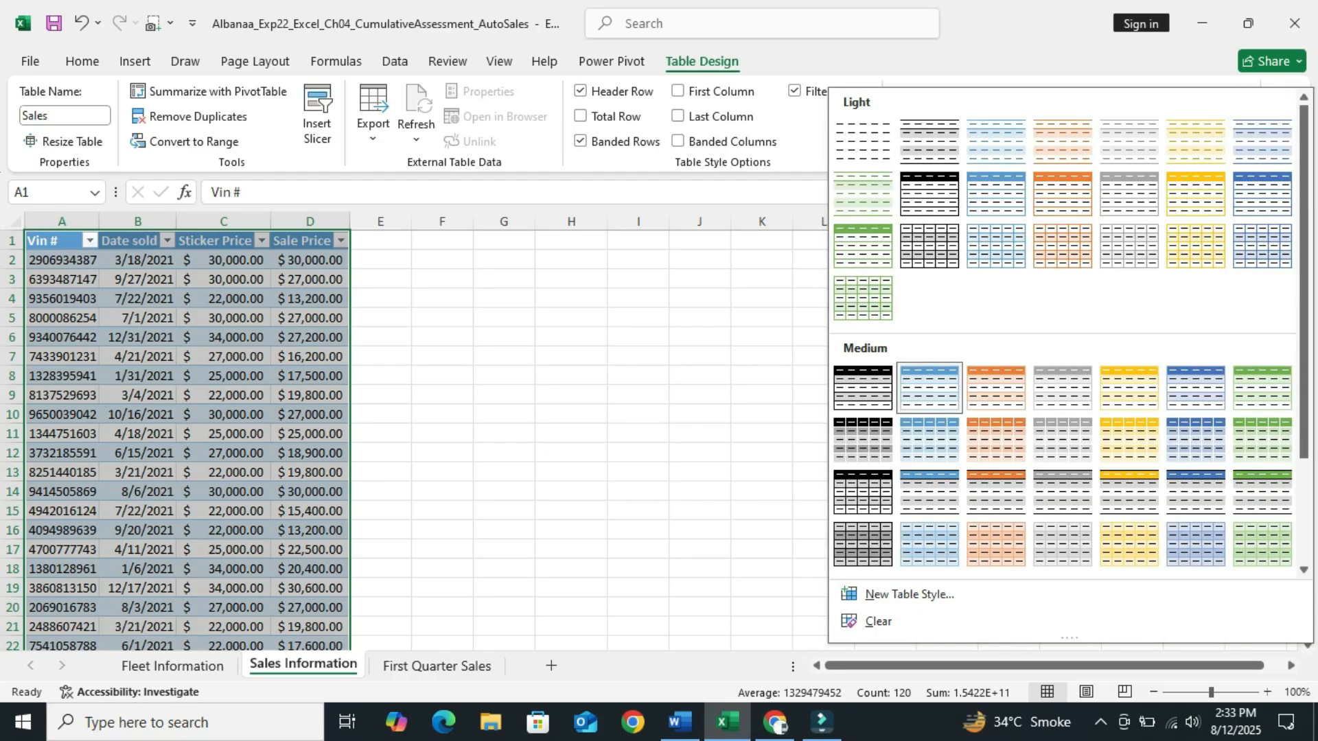
left_click(680, 722)
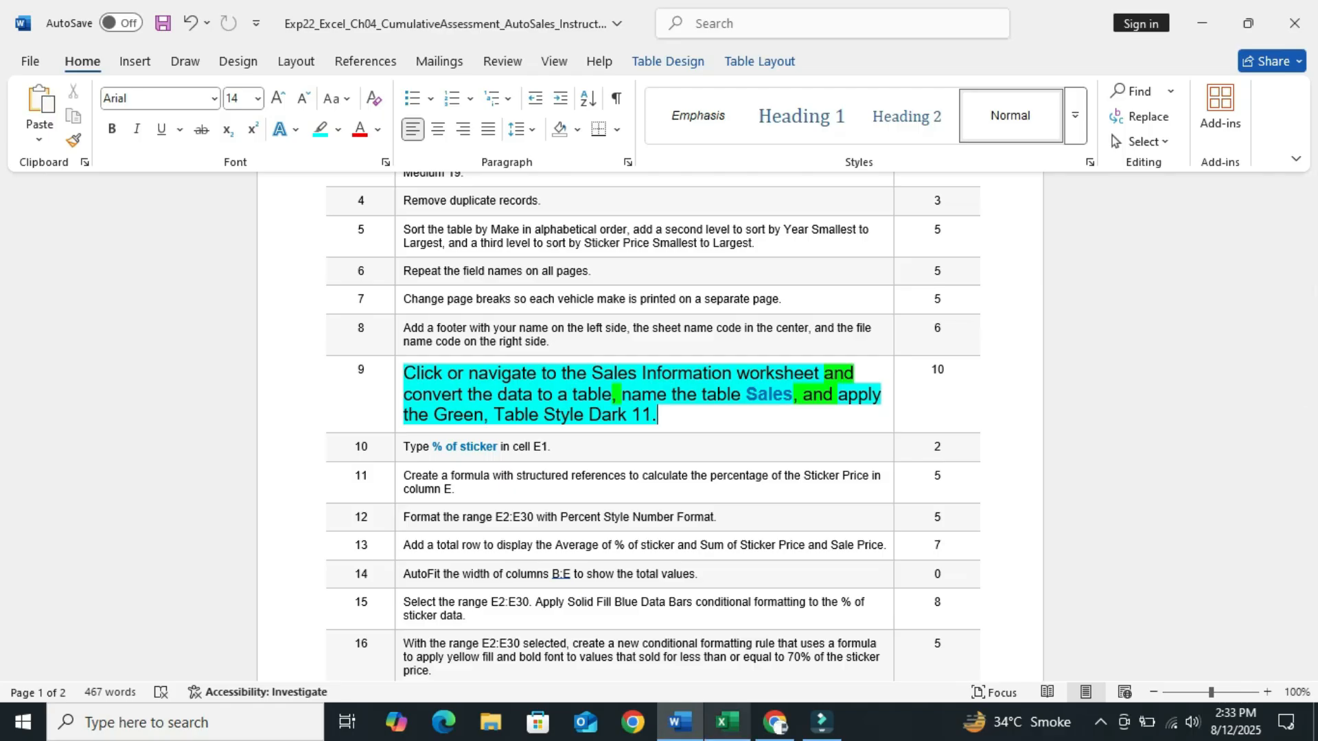
left_click(727, 722)
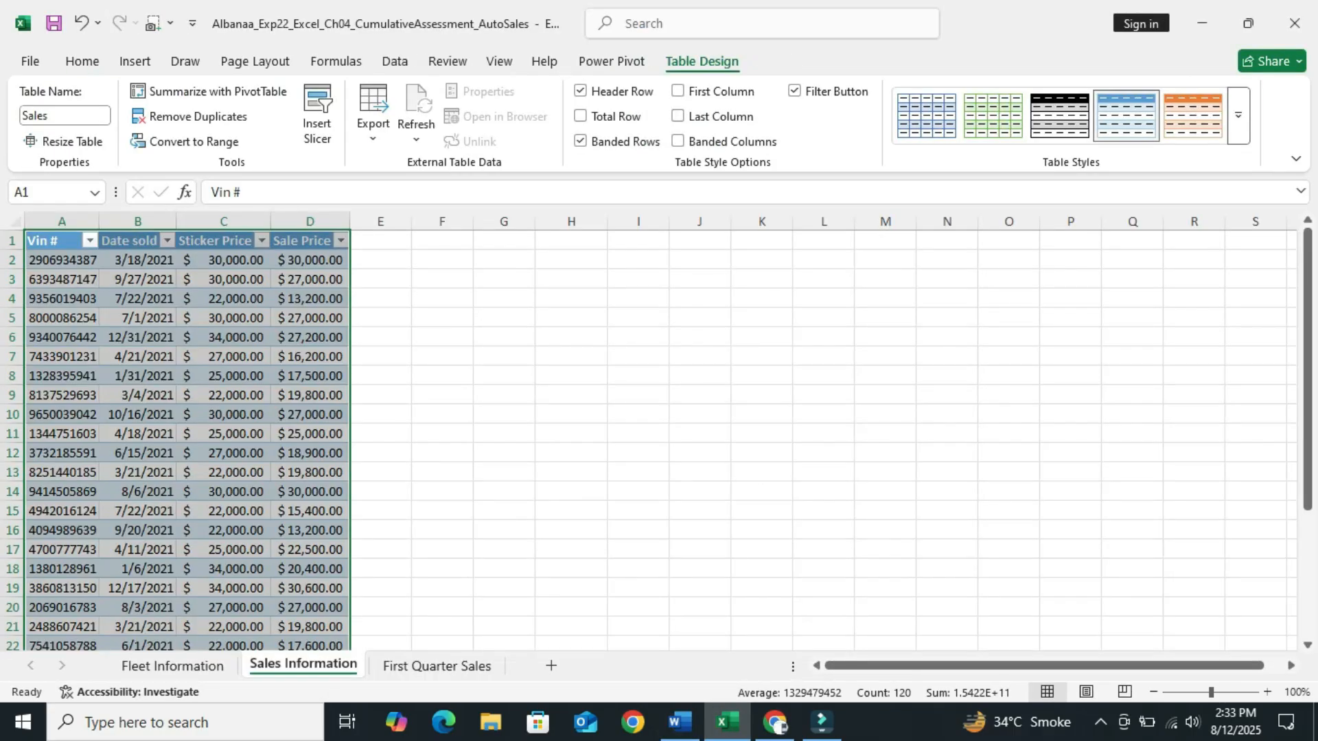
left_click(1238, 115)
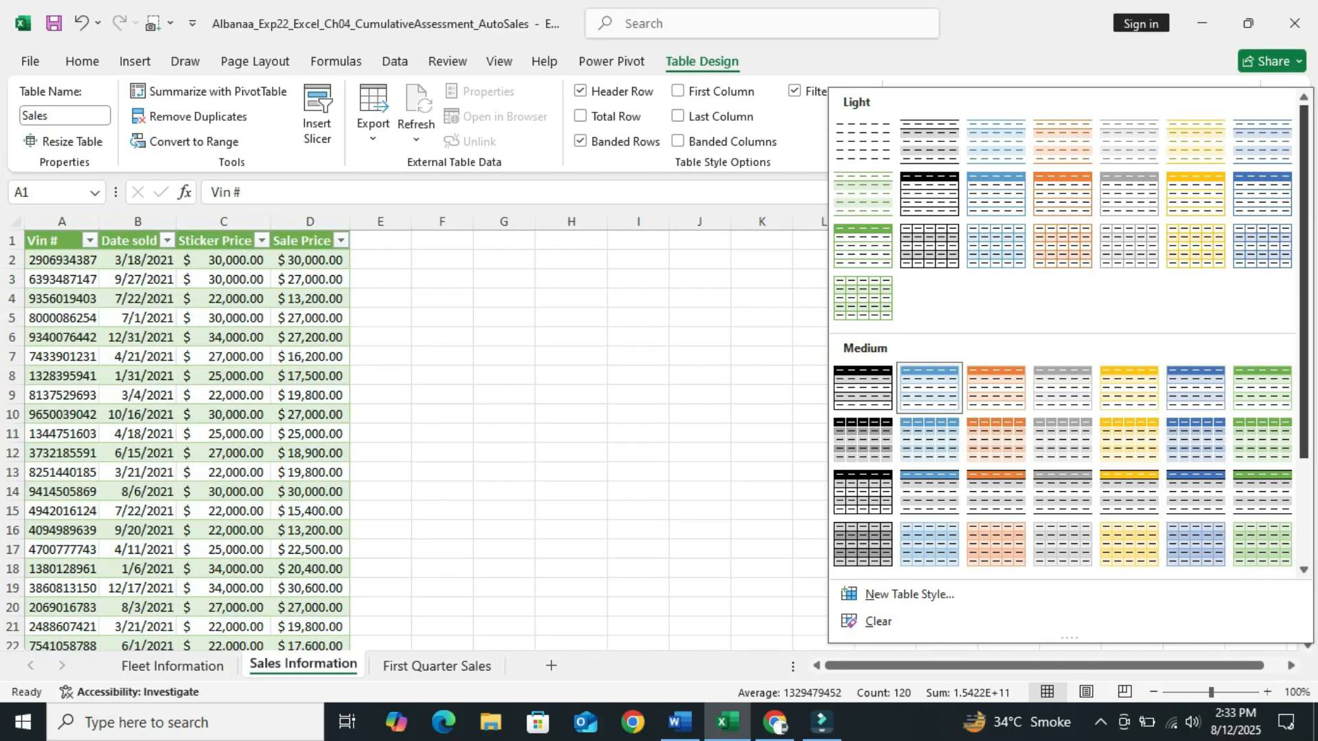
scroll(1064, 330, "down", 3)
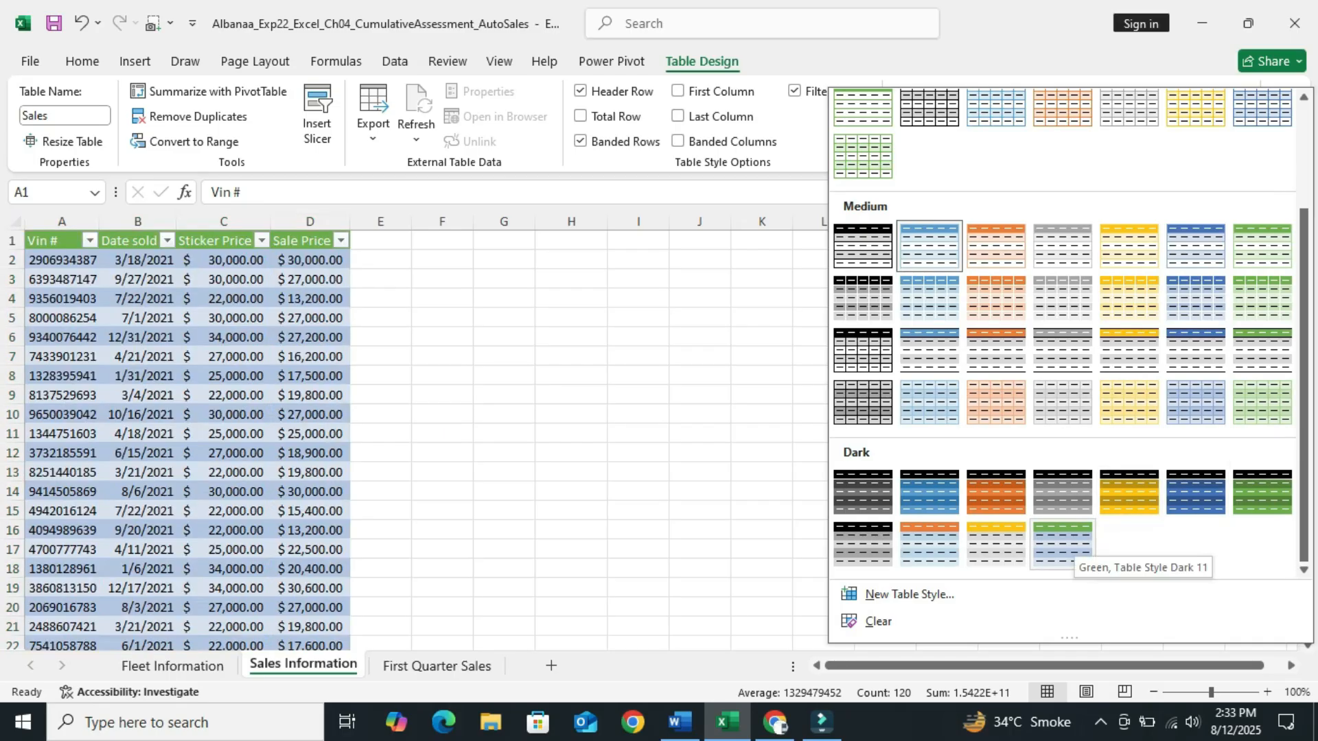
left_click(1062, 545)
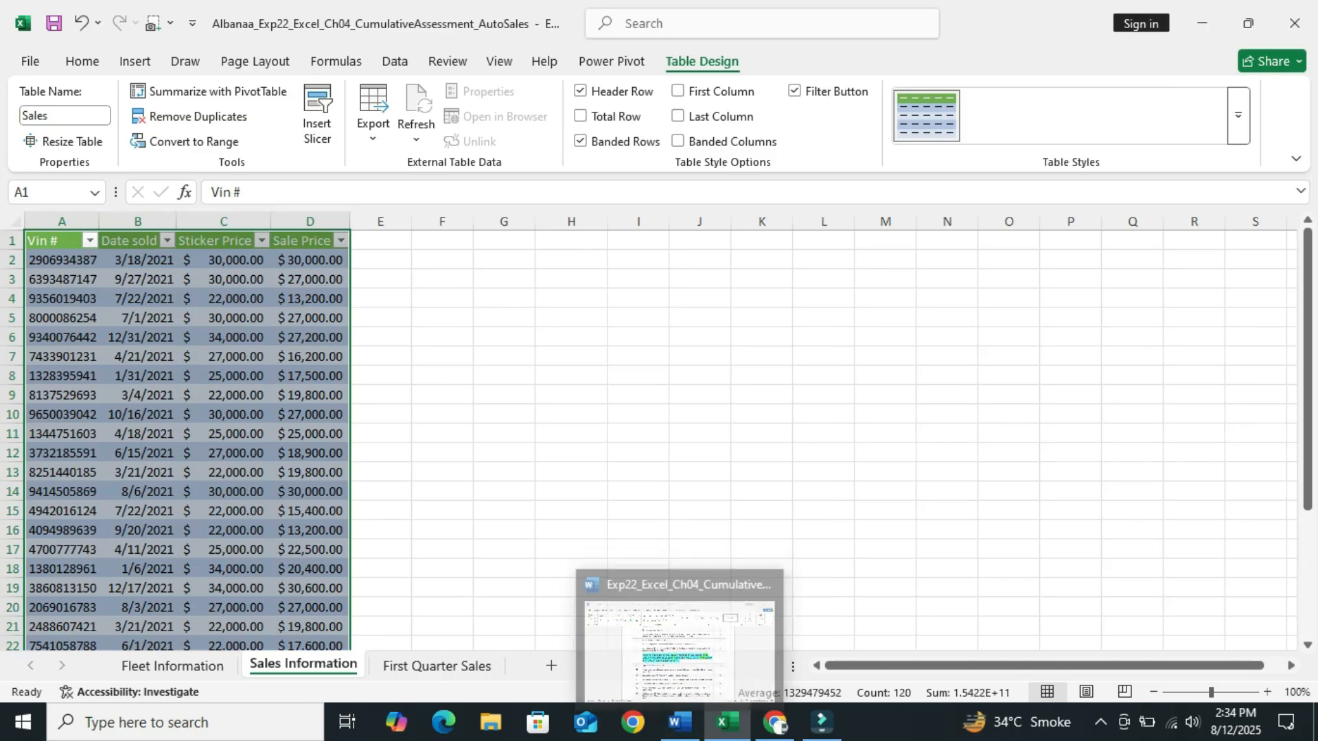
left_click(61, 414)
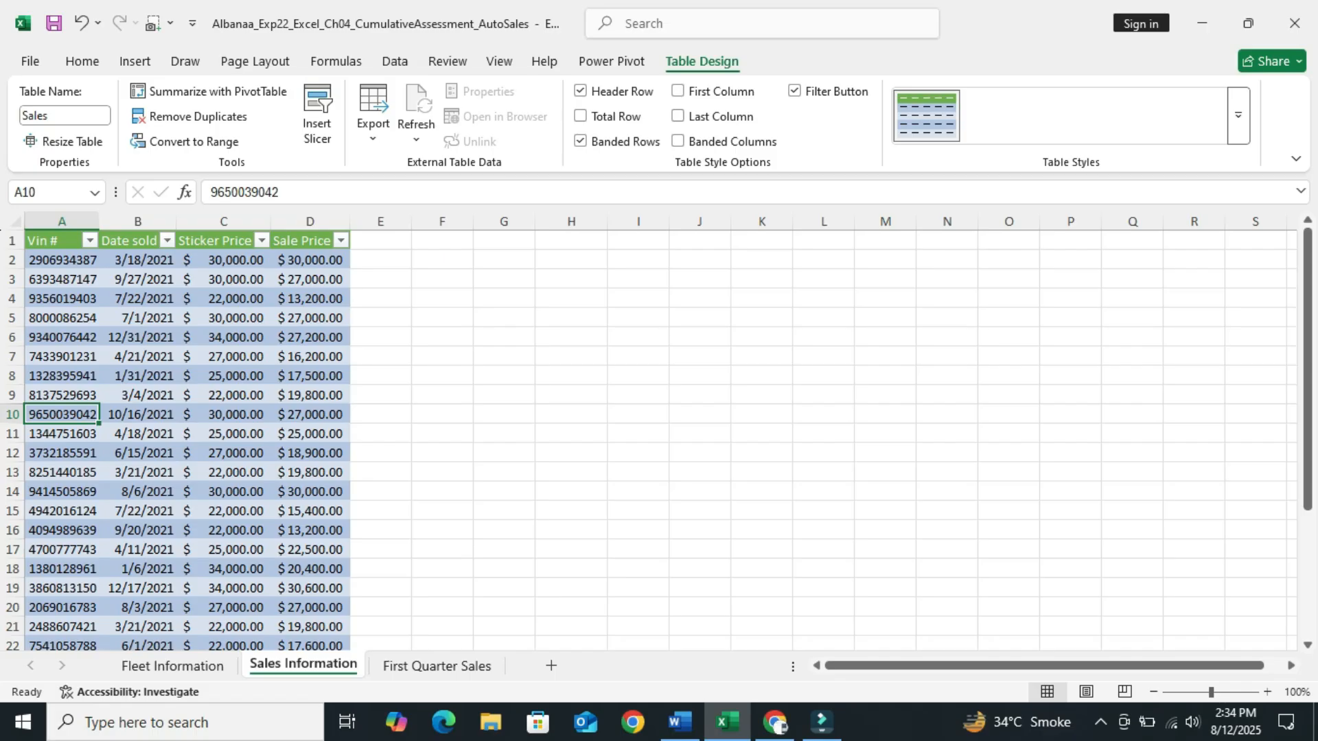
mouse_move(1308, 303)
left_mouse_down()
mouse_move(1308, 430)
mouse_move(1307, 303)
left_mouse_up()
- Switch to the Word instructions, reset the step 9 text to 9 pt and remove its highlighting
left_click(680, 722)
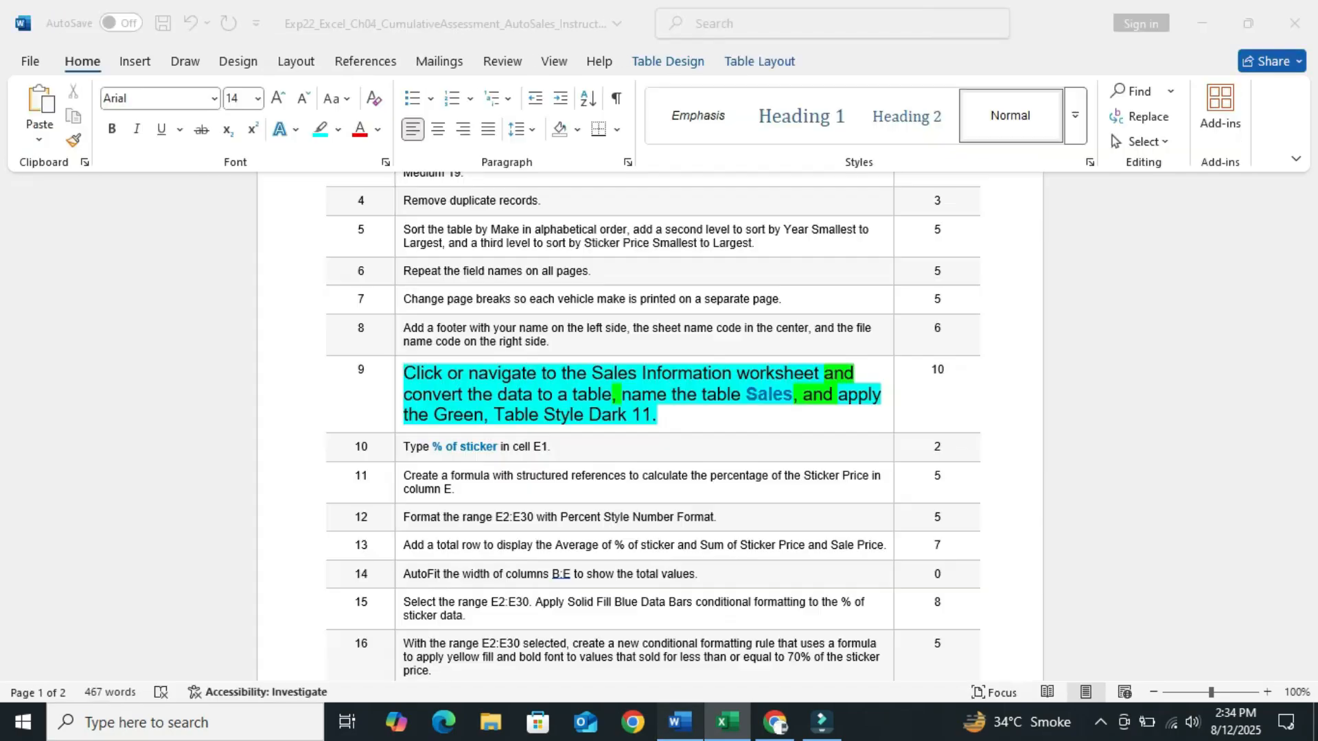
left_click_drag(657, 416, 405, 374)
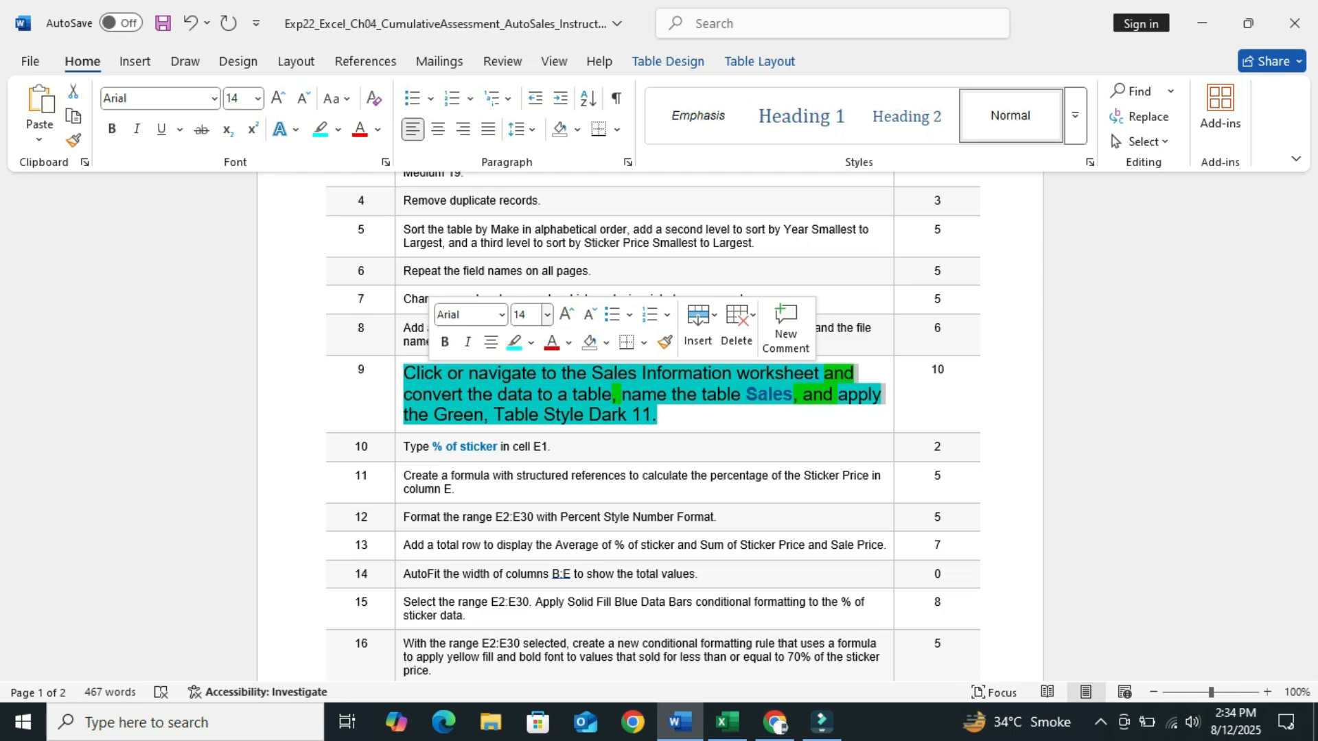
left_click(548, 315)
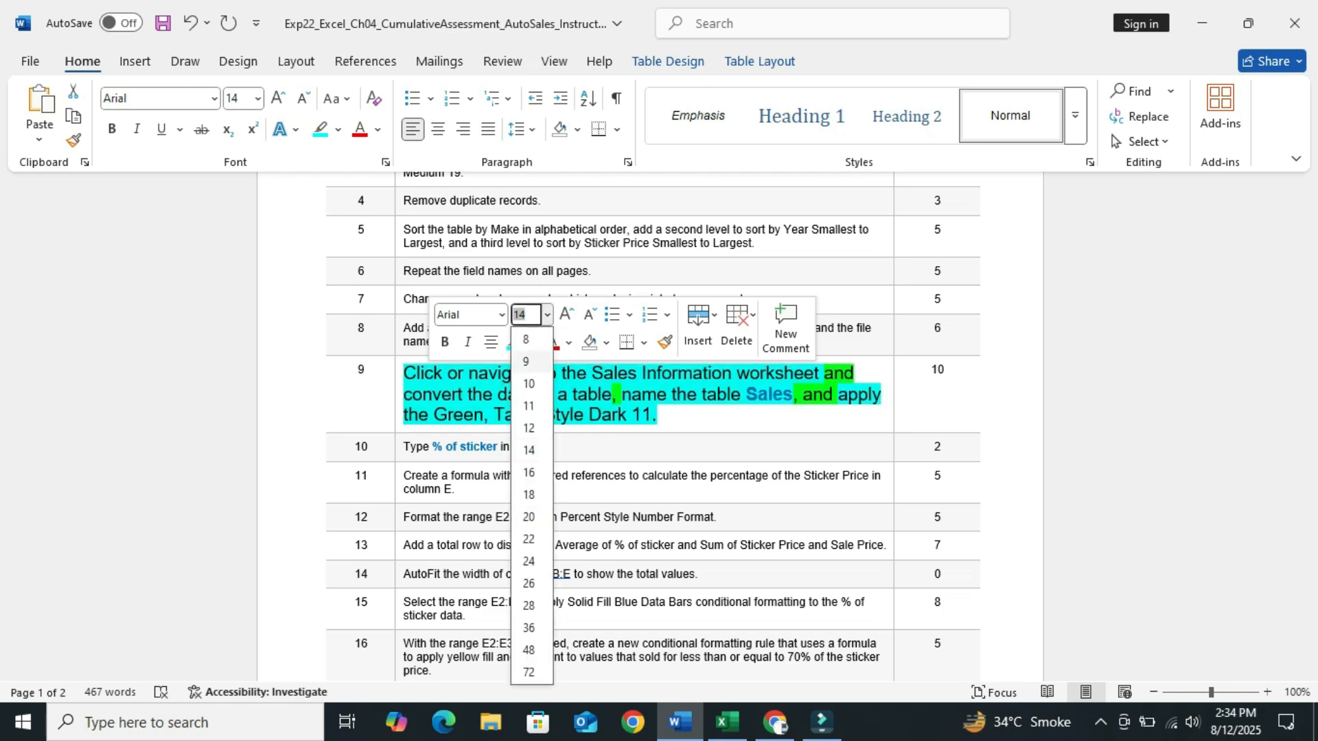
left_click(525, 362)
left_click(531, 342)
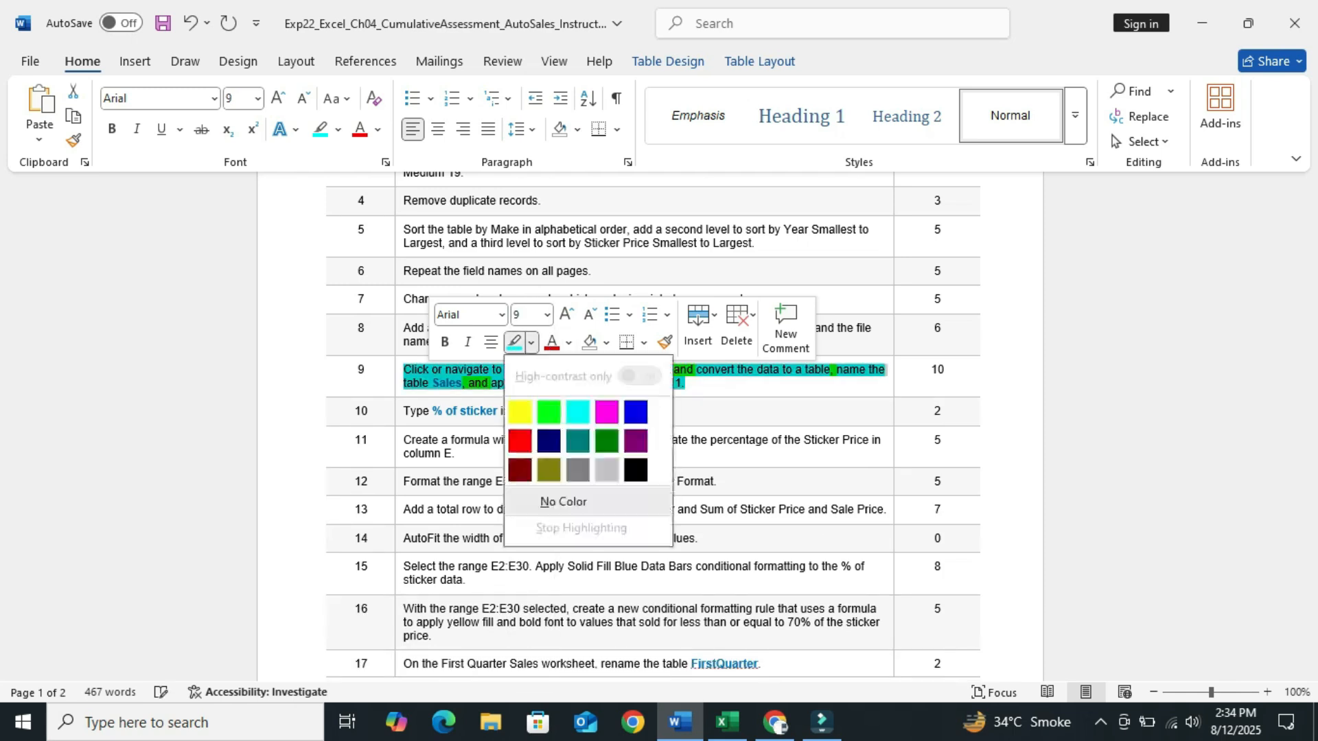
left_click(564, 502)
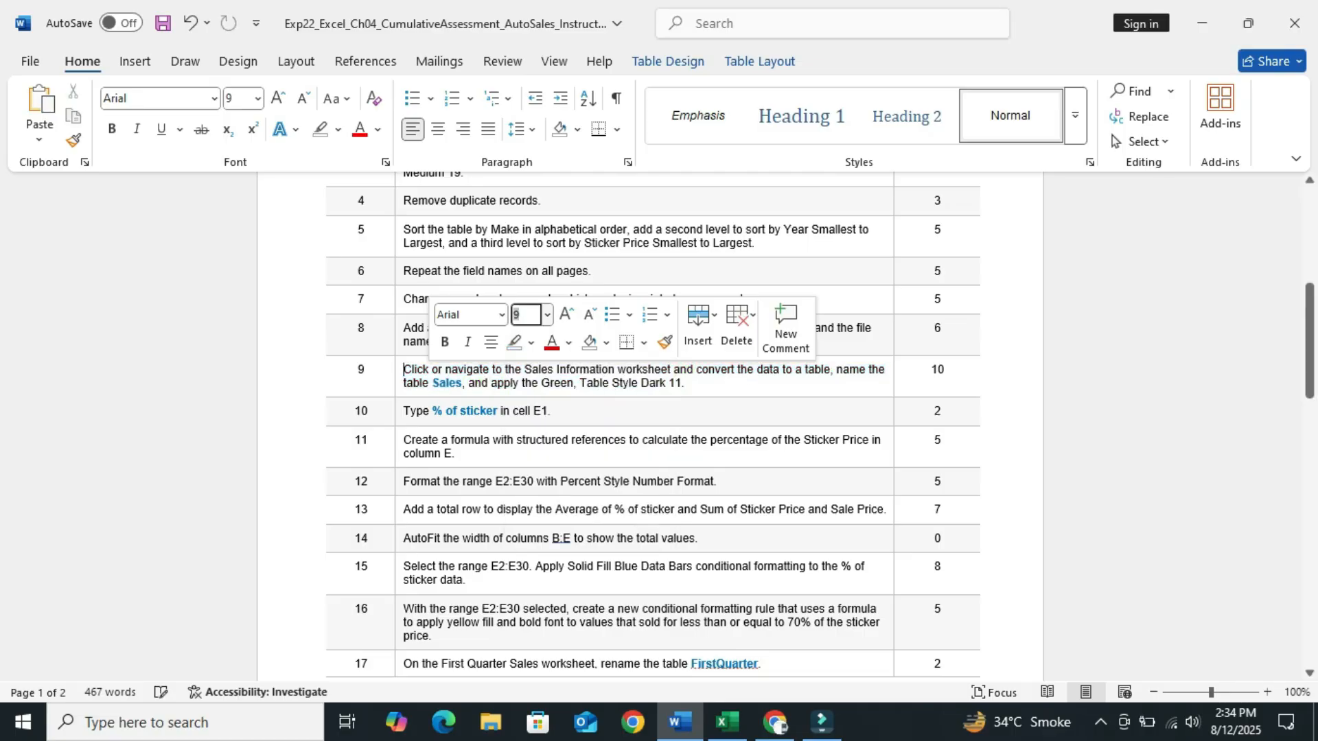
- Enlarge step 10, the instruction about cell E1, to 14 pt and highlight it in bright green
left_click_drag(553, 412, 404, 411)
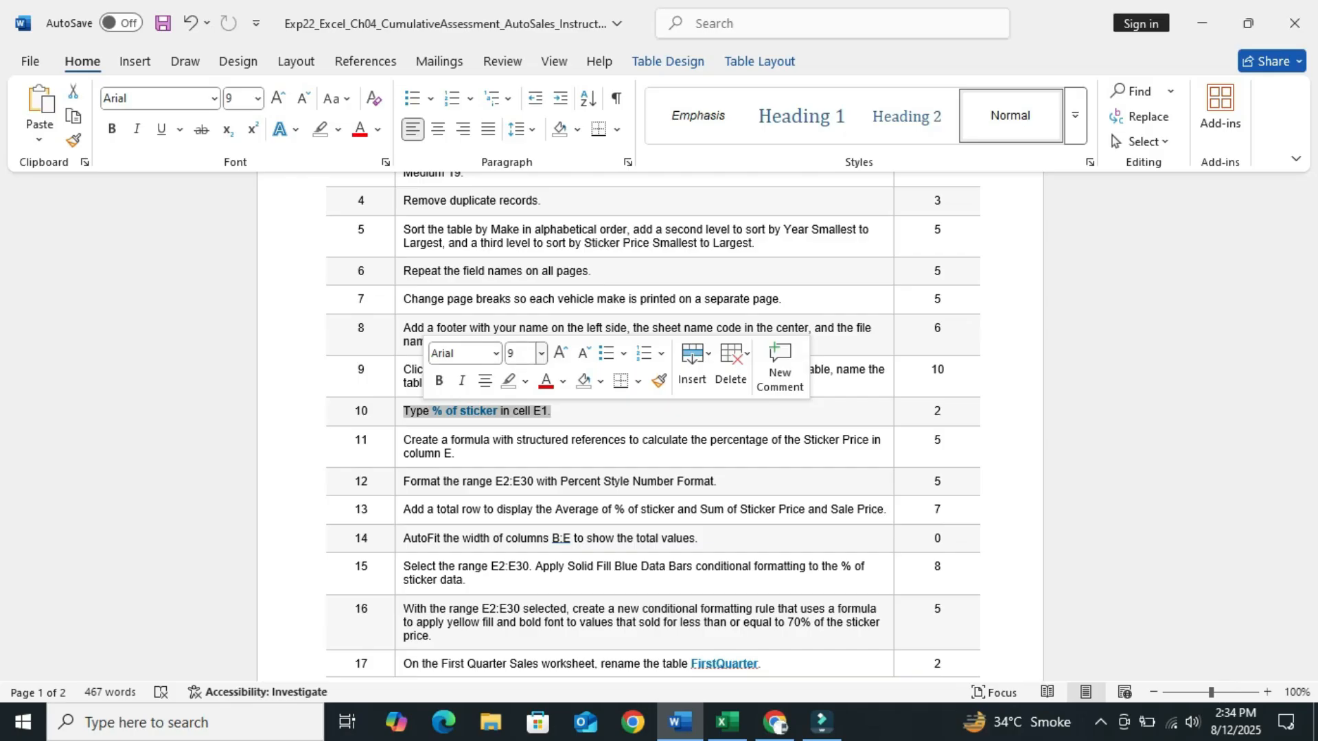
left_click(511, 353)
type("14")
key("Return")
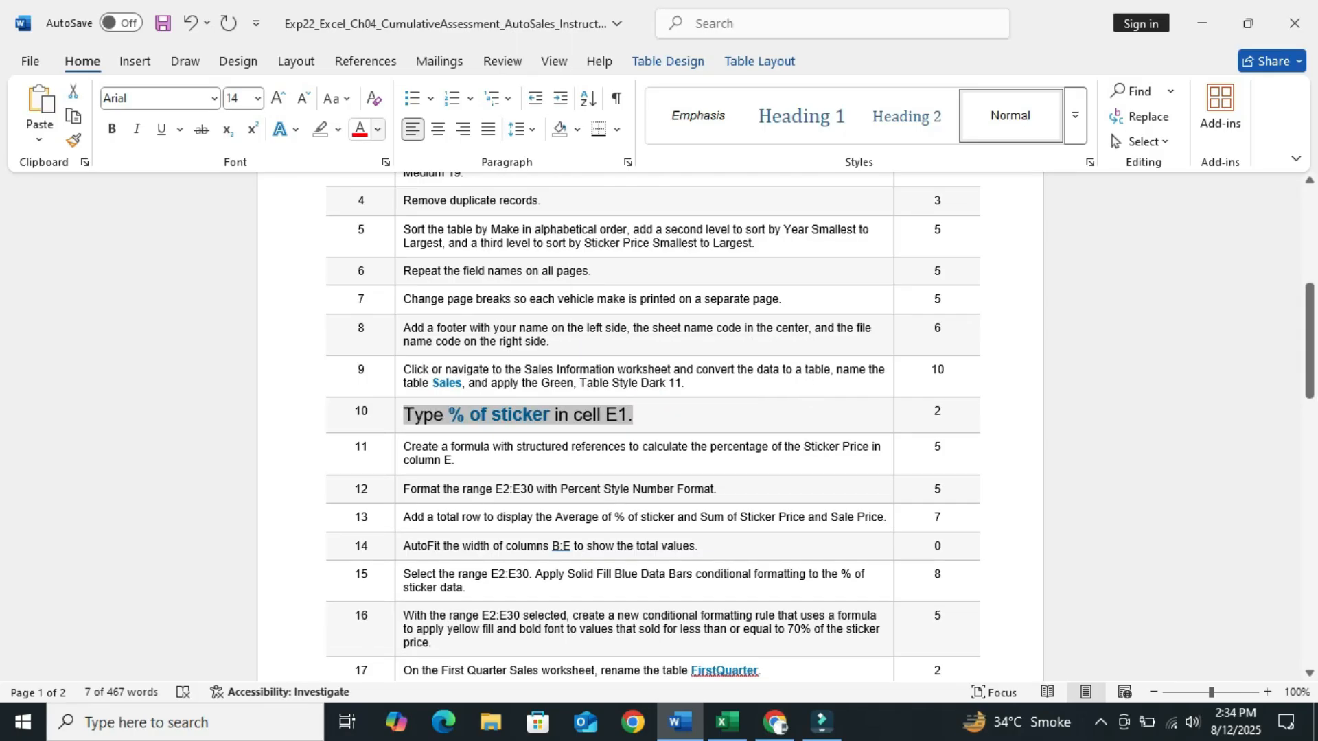
left_click(338, 129)
left_click(354, 199)
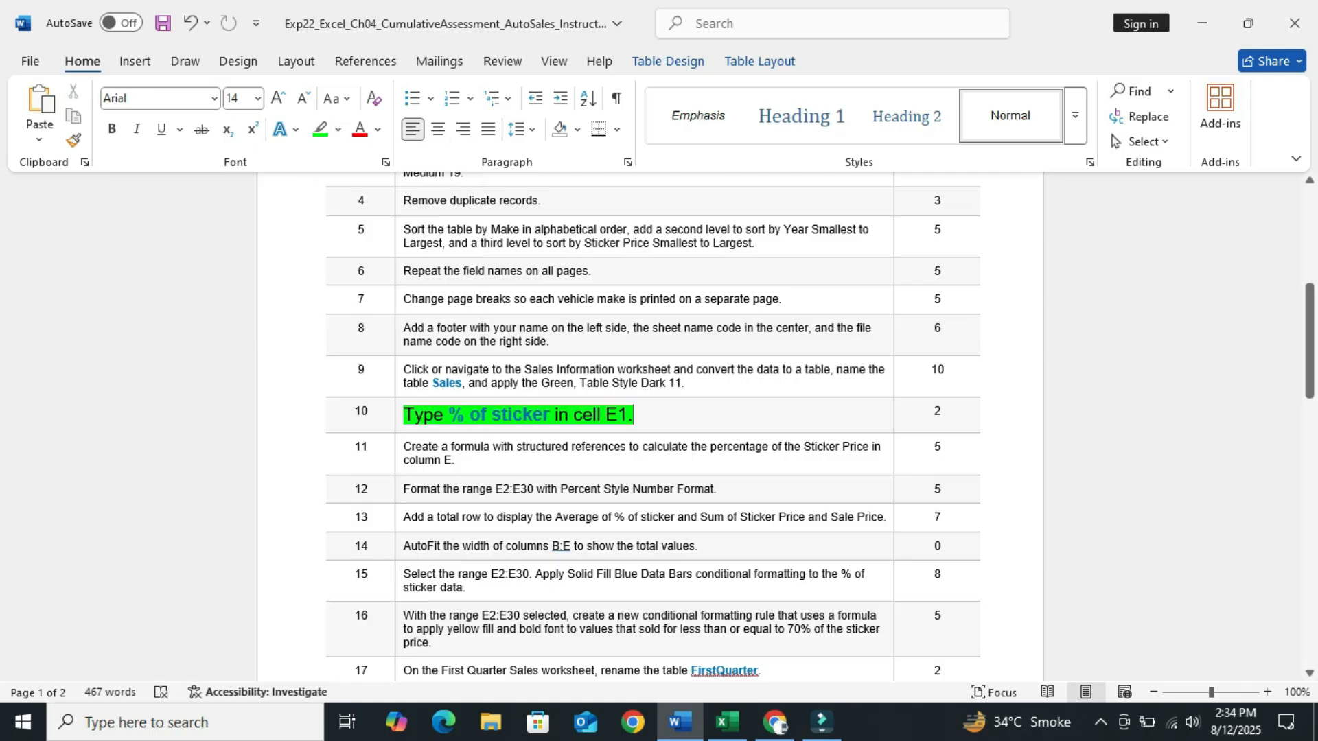
- Copy "% of sticker" from step 10 into cell E1 of the Excel workbook's Sales Information worksheet and widen column E to fit the heading
left_click_drag(448, 414, 554, 415)
key("ctrl+c")
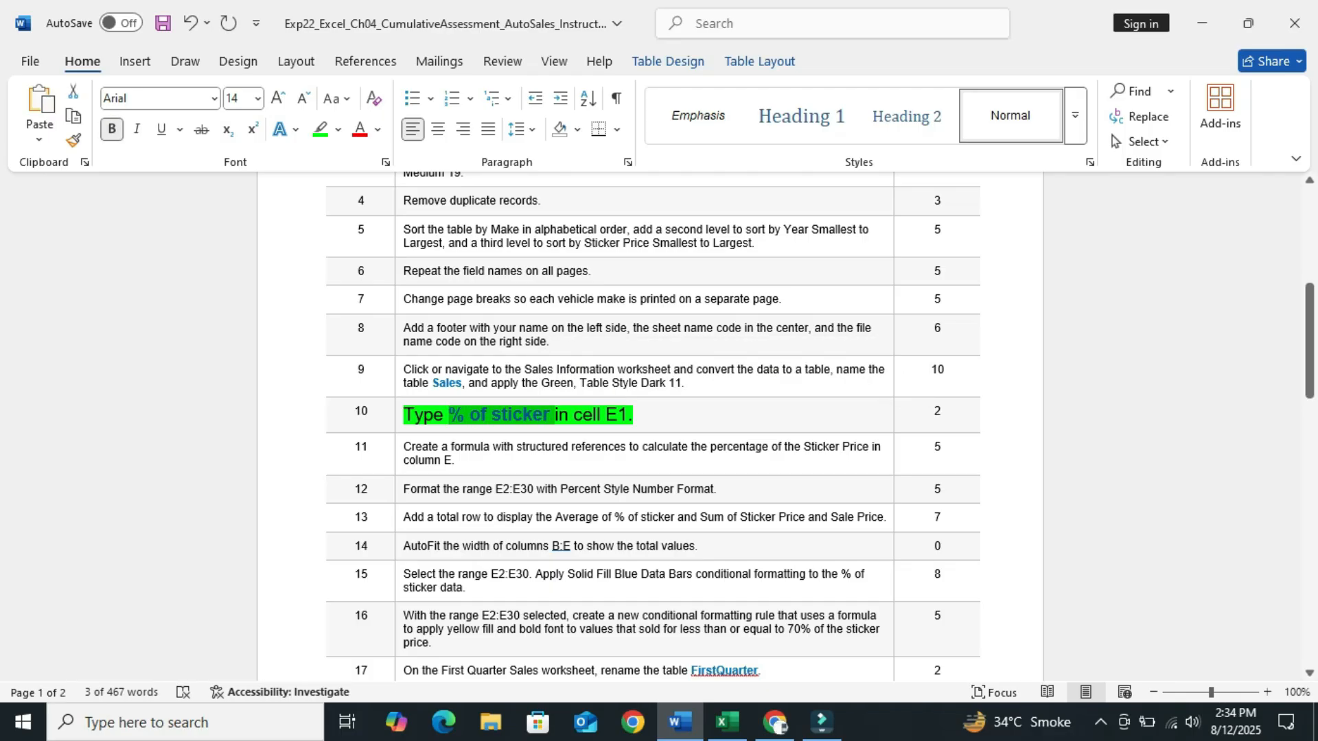
left_click(634, 415)
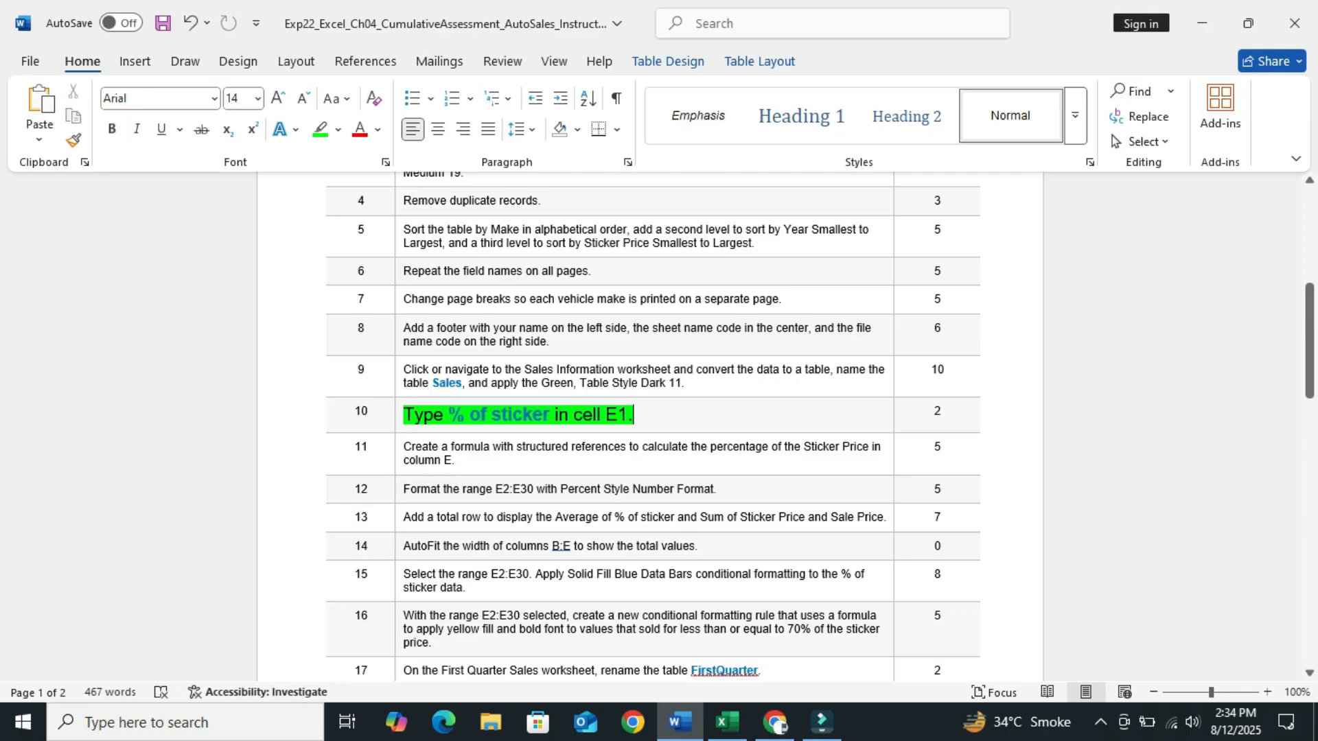
left_click(727, 722)
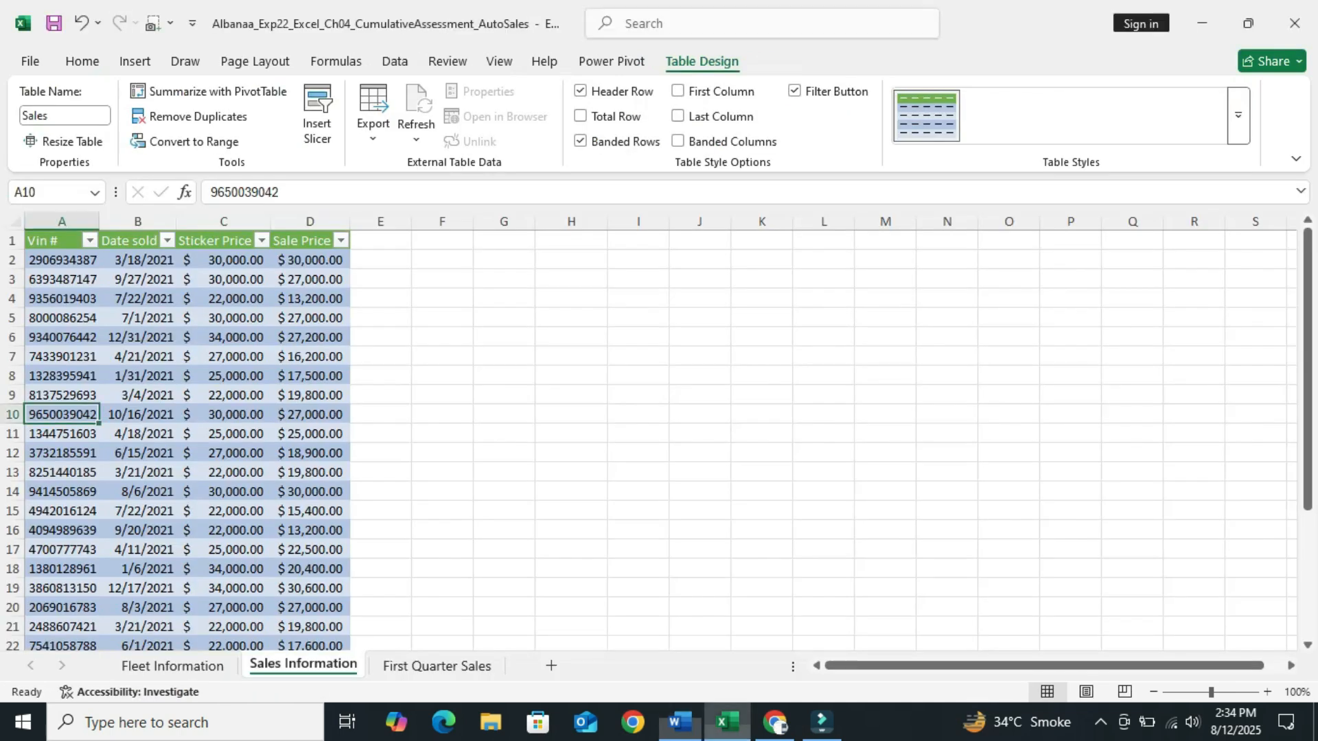
left_click(380, 241)
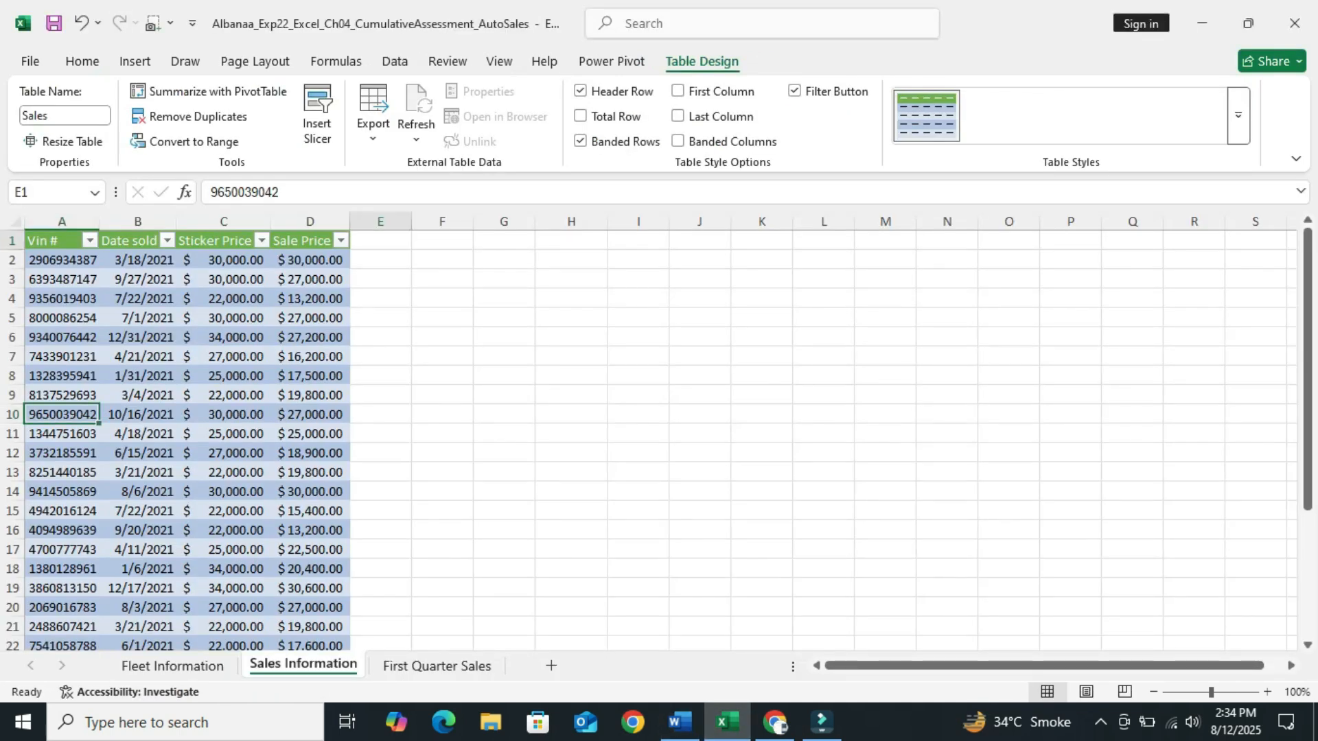
key("ctrl+v")
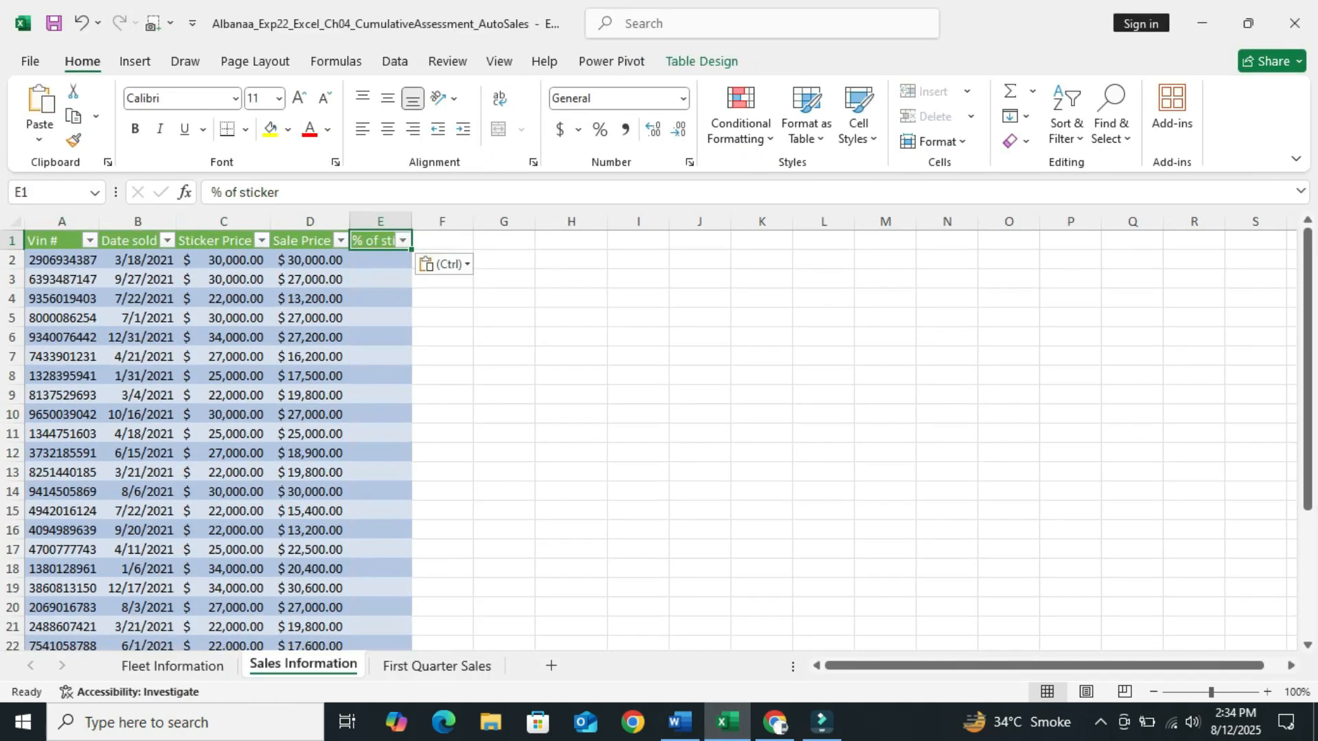
left_click_drag(412, 221, 443, 221)
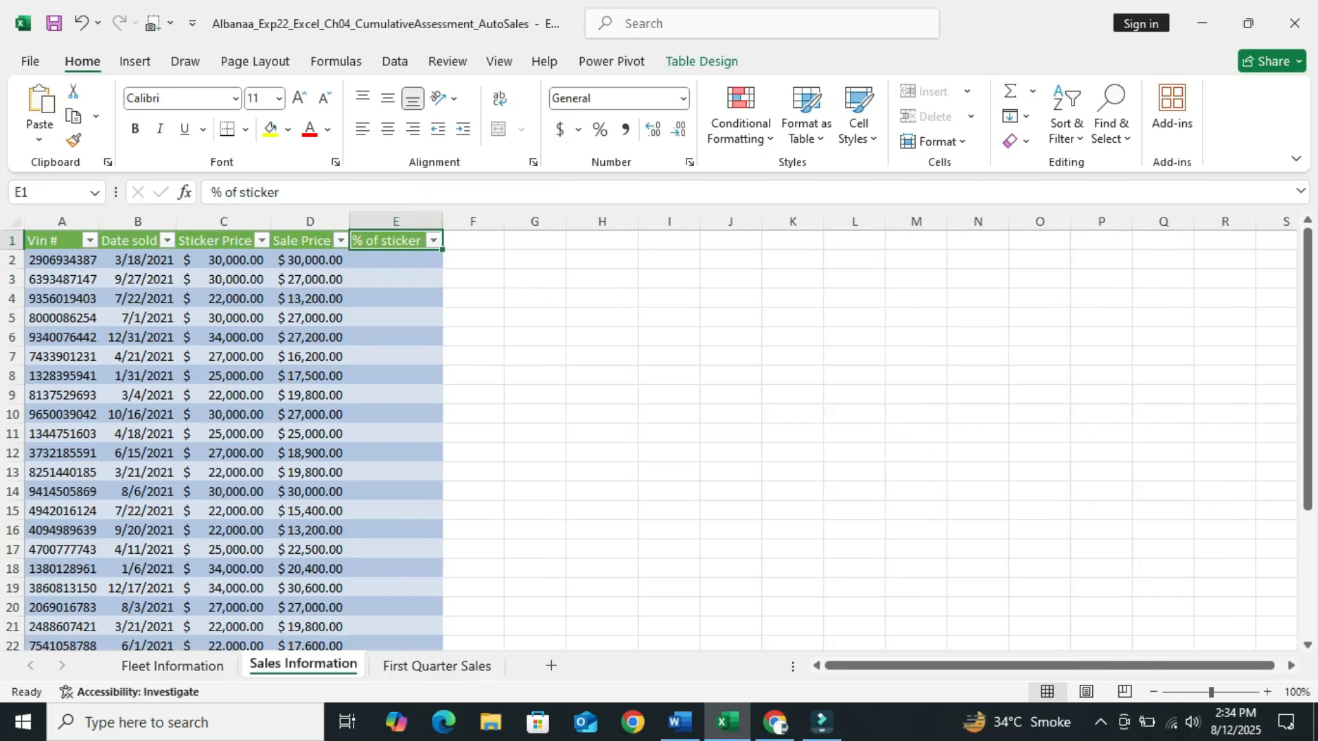
left_click(396, 337)
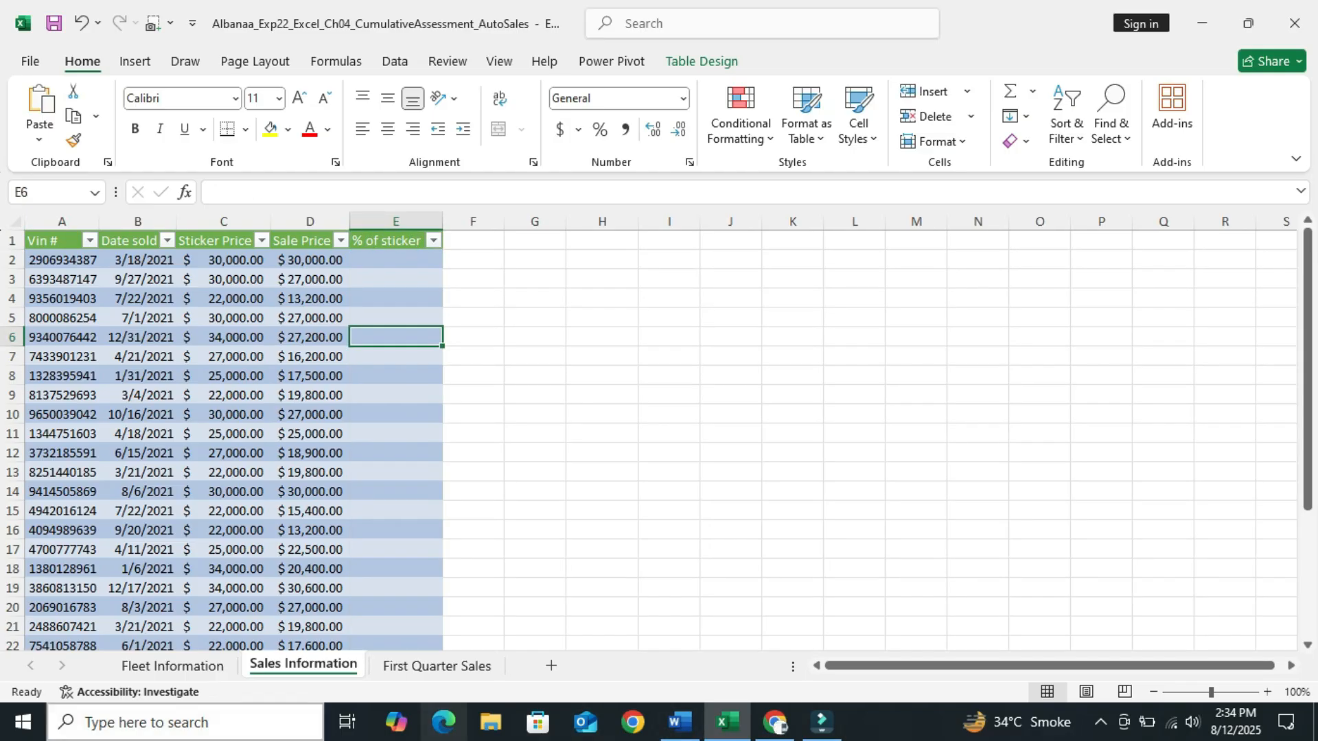
left_click(172, 667)
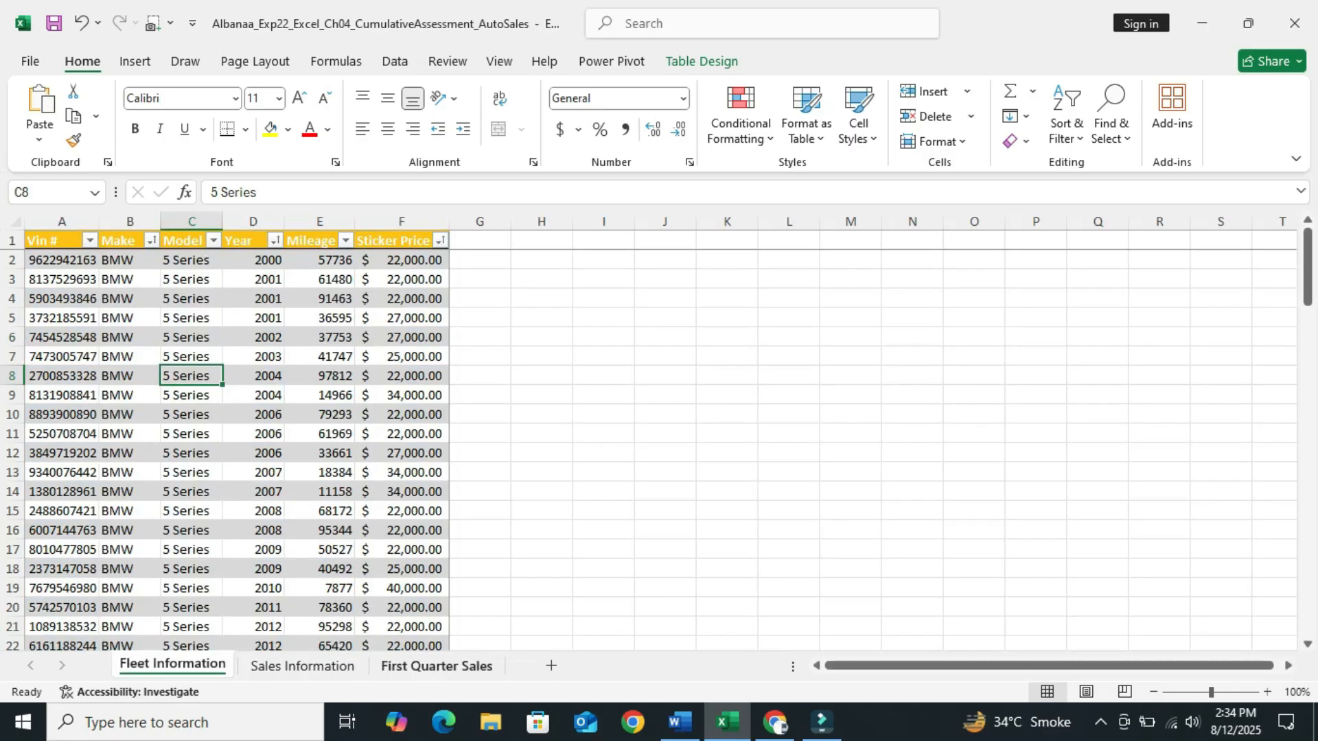
left_click(437, 666)
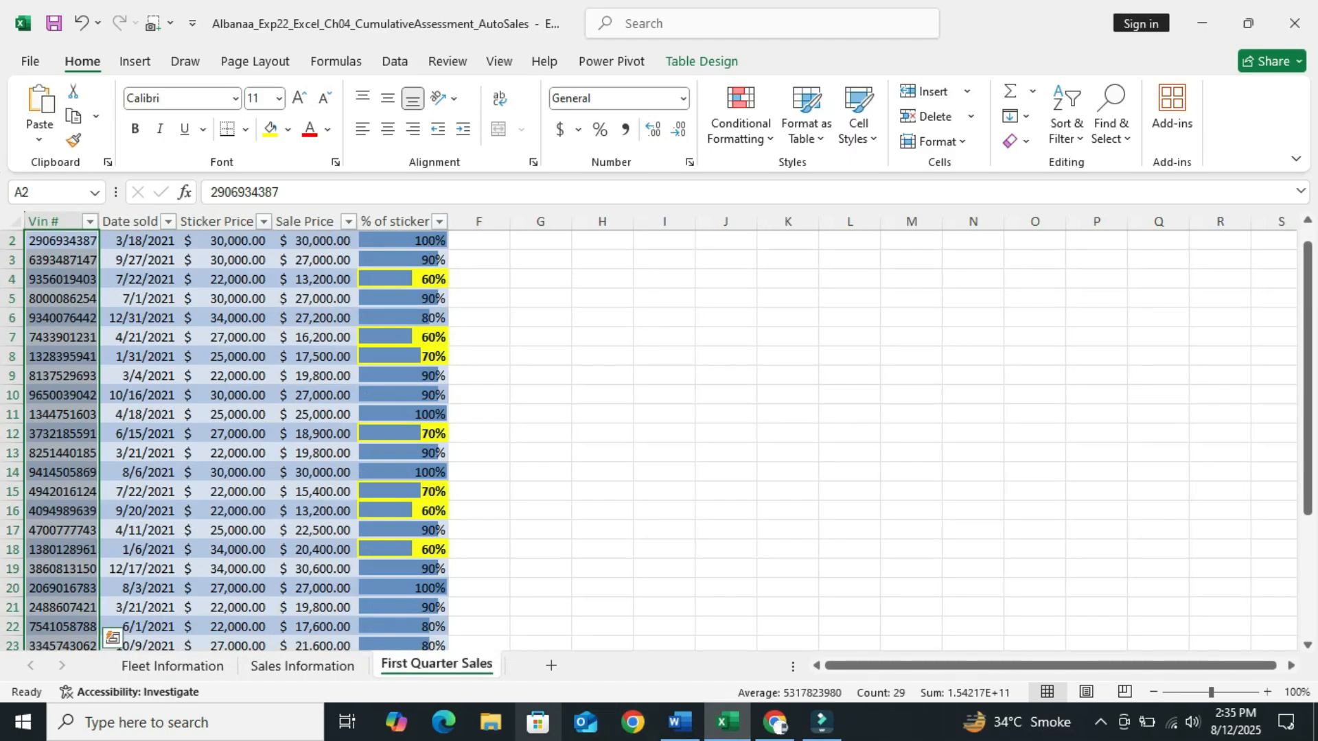
left_click(304, 667)
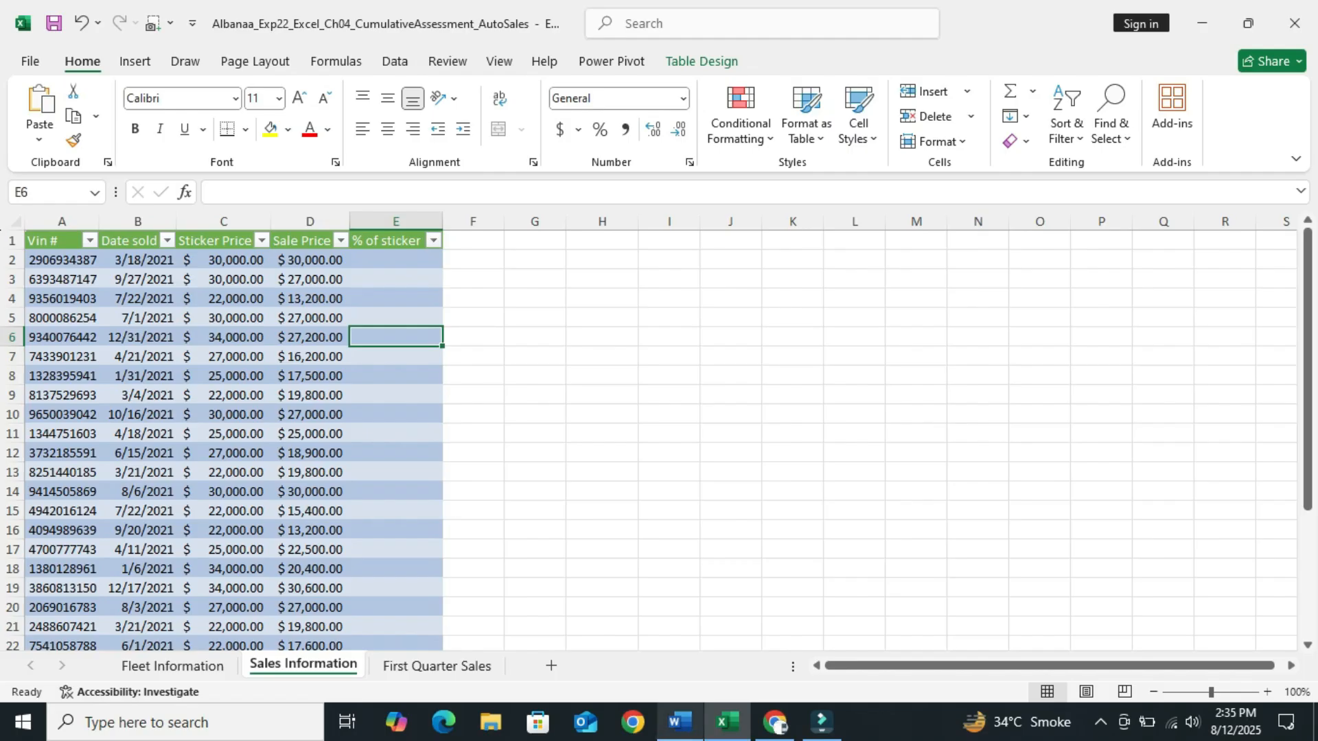
- Switch to the Word instructions, reset the step 10 text to 9 pt and remove its highlighting
left_click(679, 722)
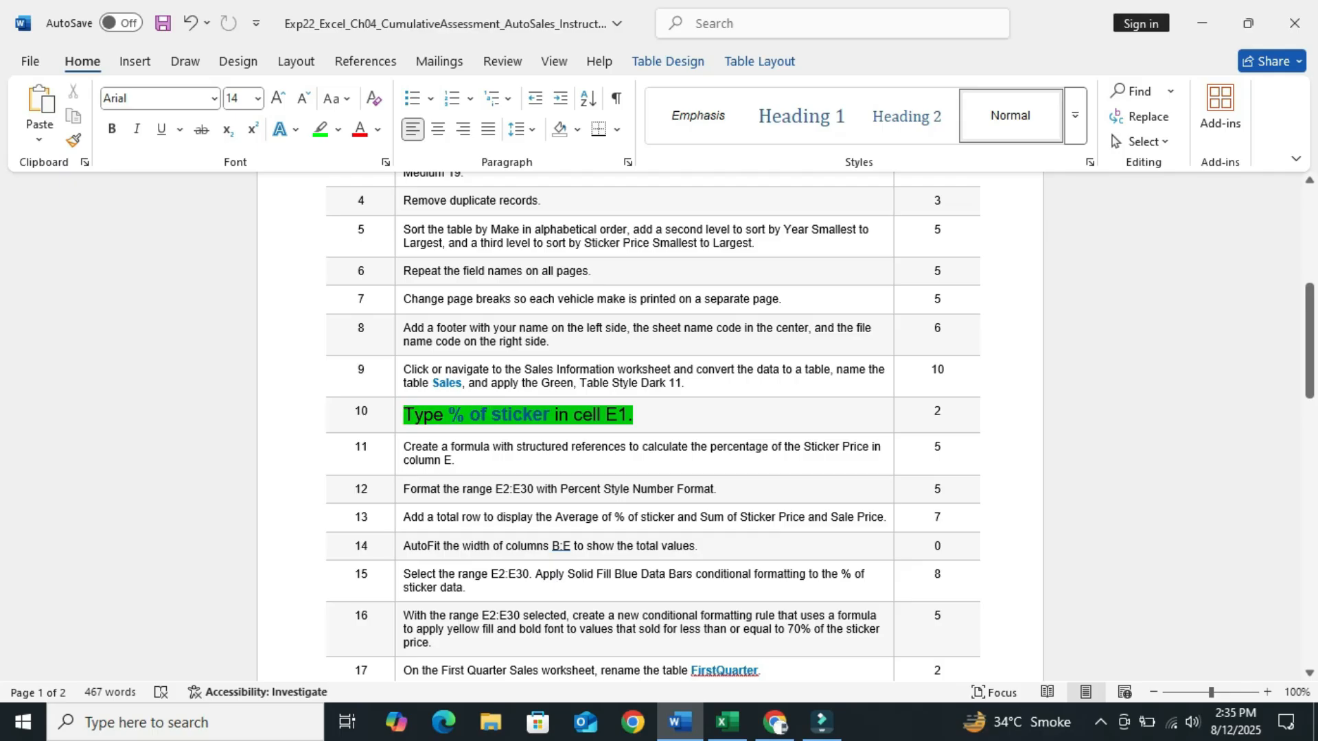
left_click(533, 356)
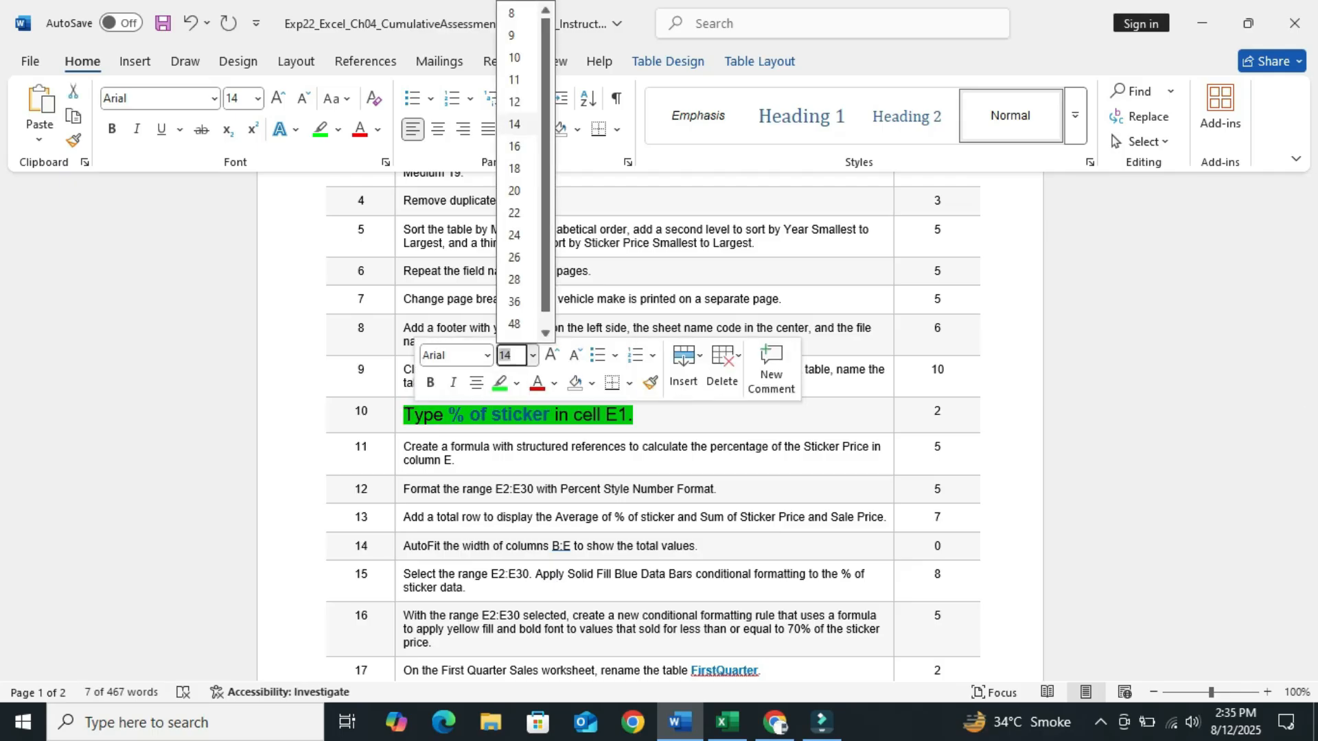
left_click(511, 35)
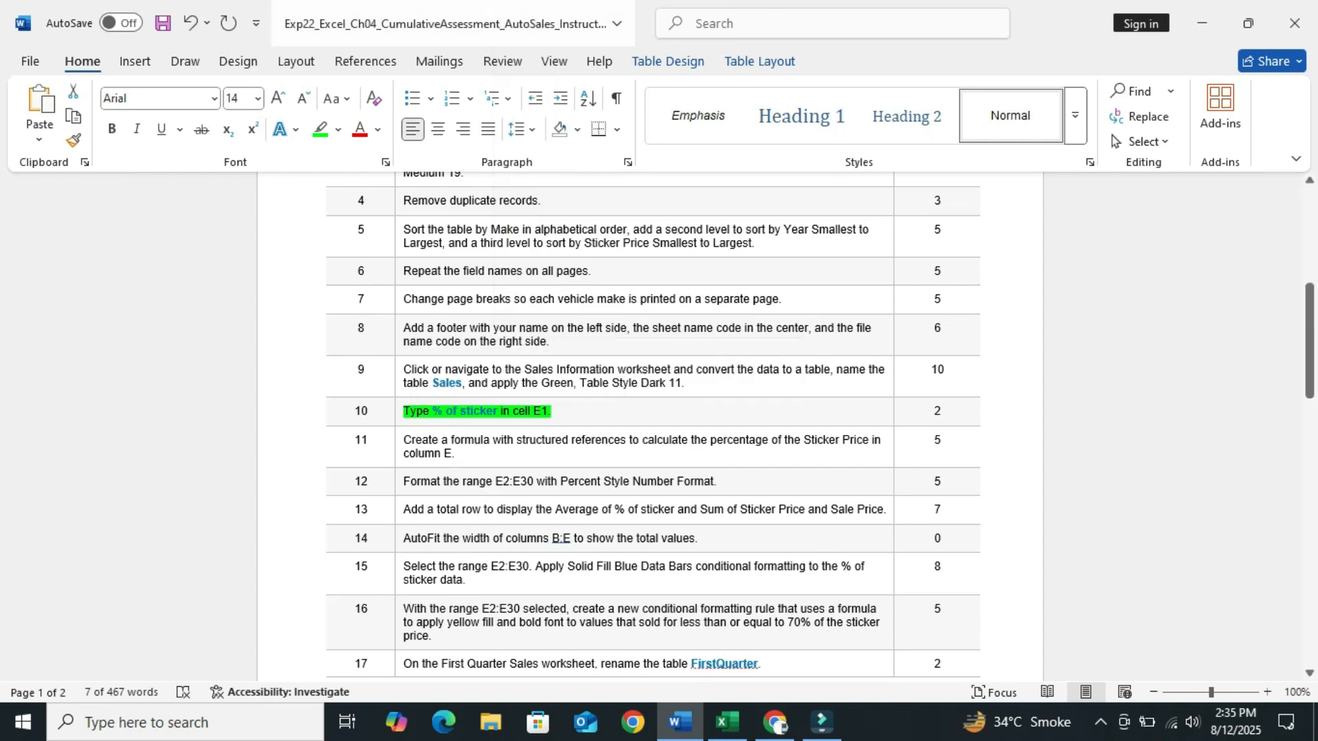
left_click(320, 129)
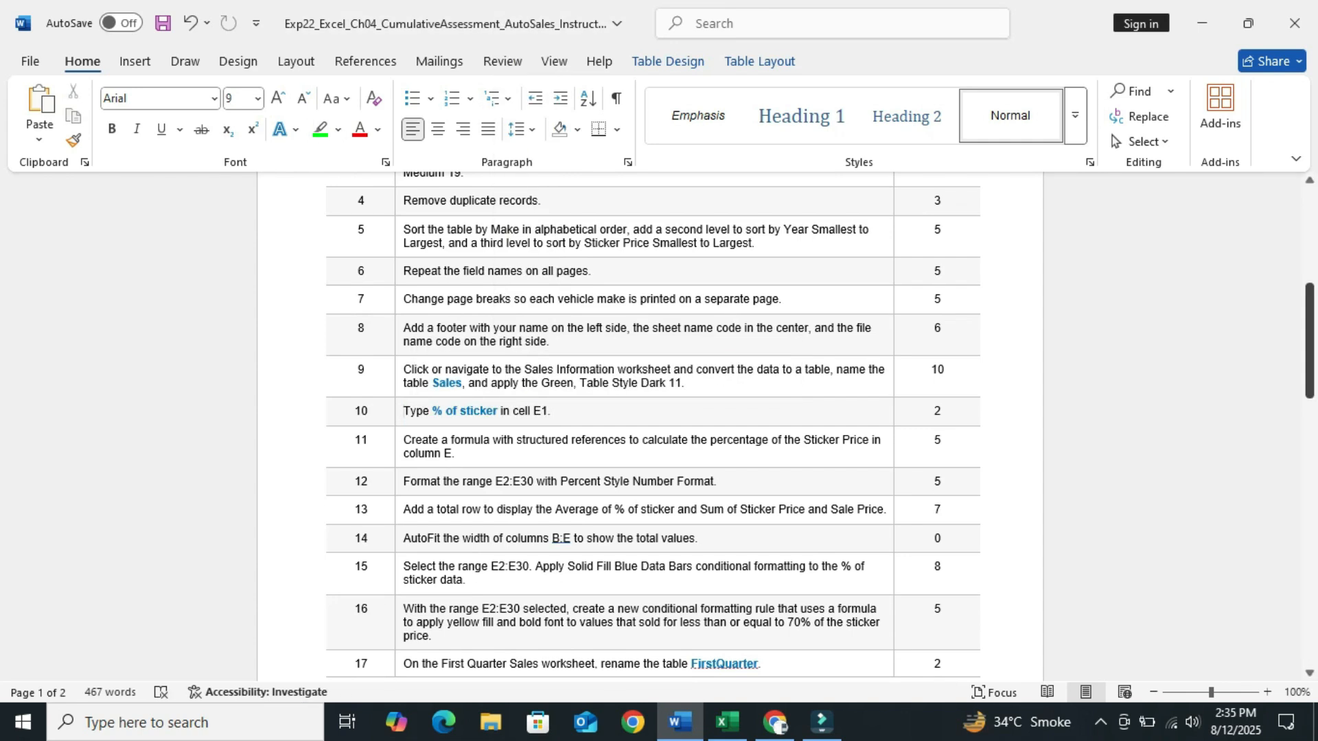
- Switch to the Excel workbook and look over the First Quarter Sales and Fleet Information worksheets, then return to Sales Information
left_click_drag(1310, 357, 1309, 263)
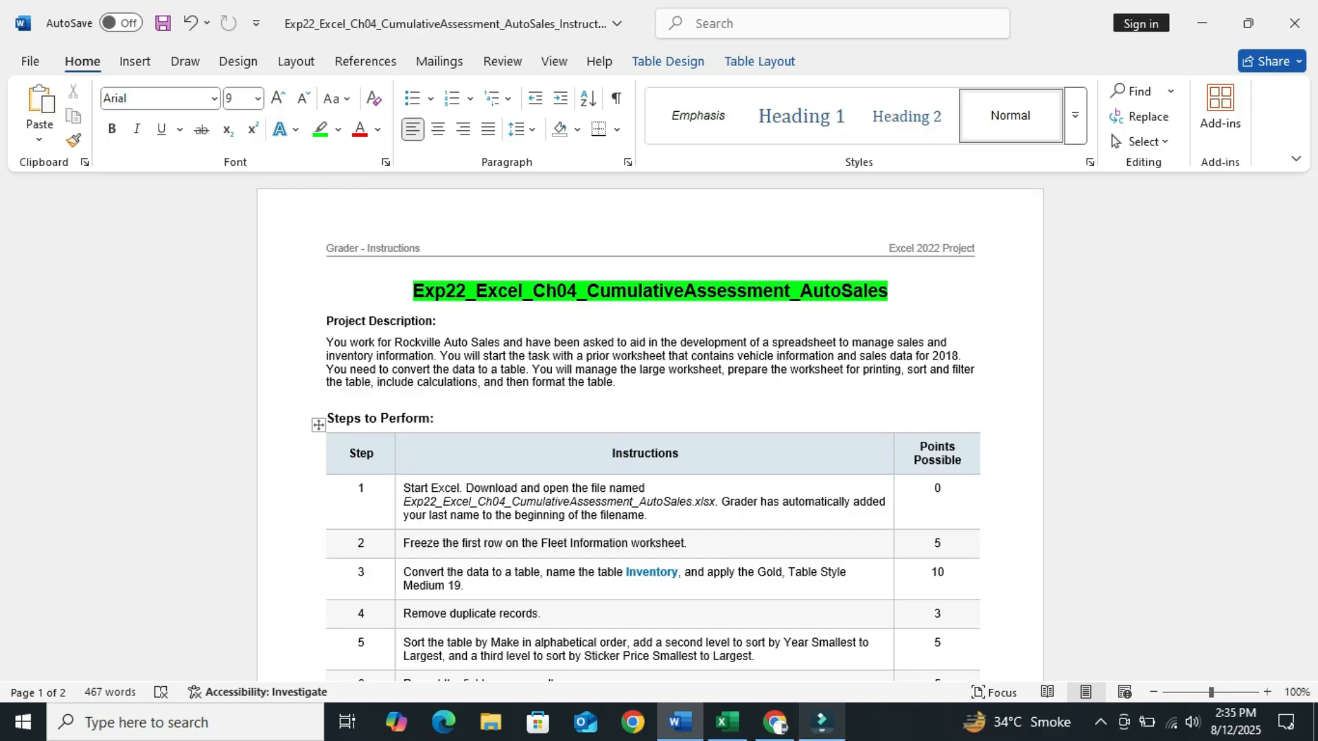
left_click(728, 722)
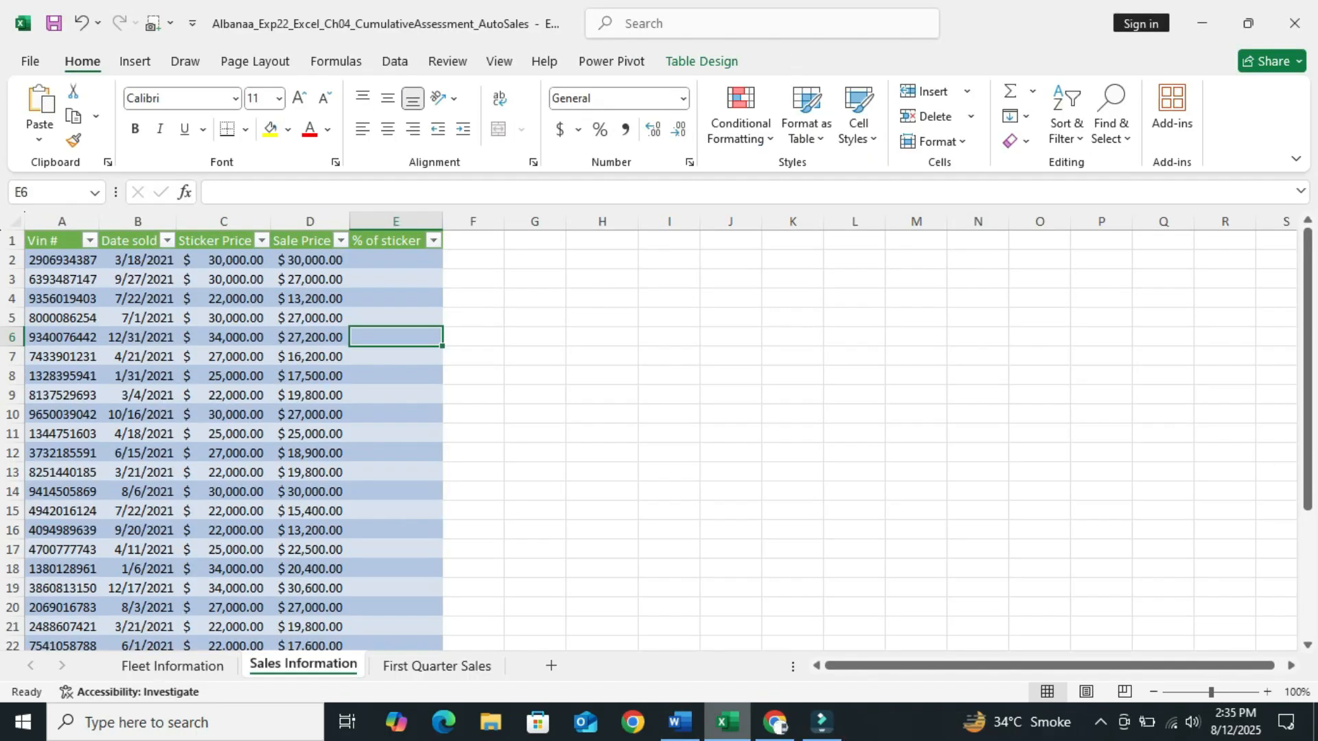
left_click(437, 666)
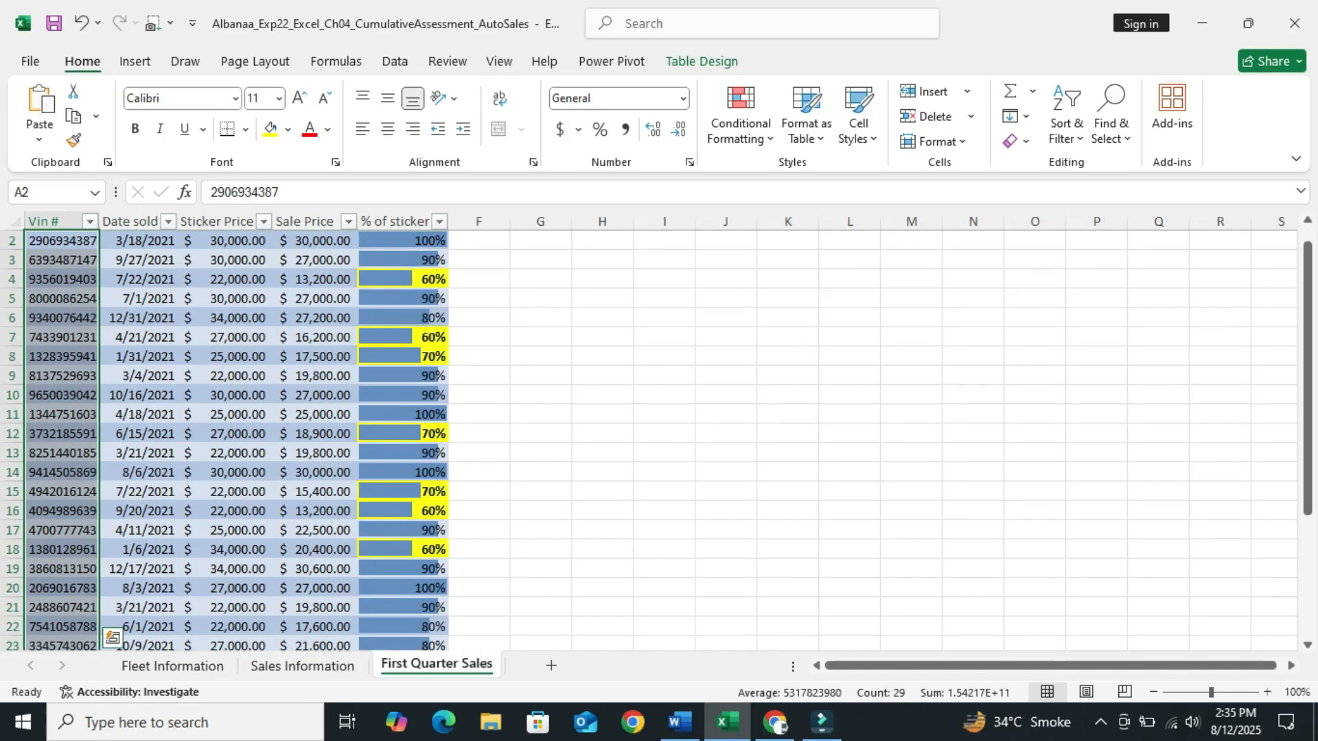
left_click(225, 530)
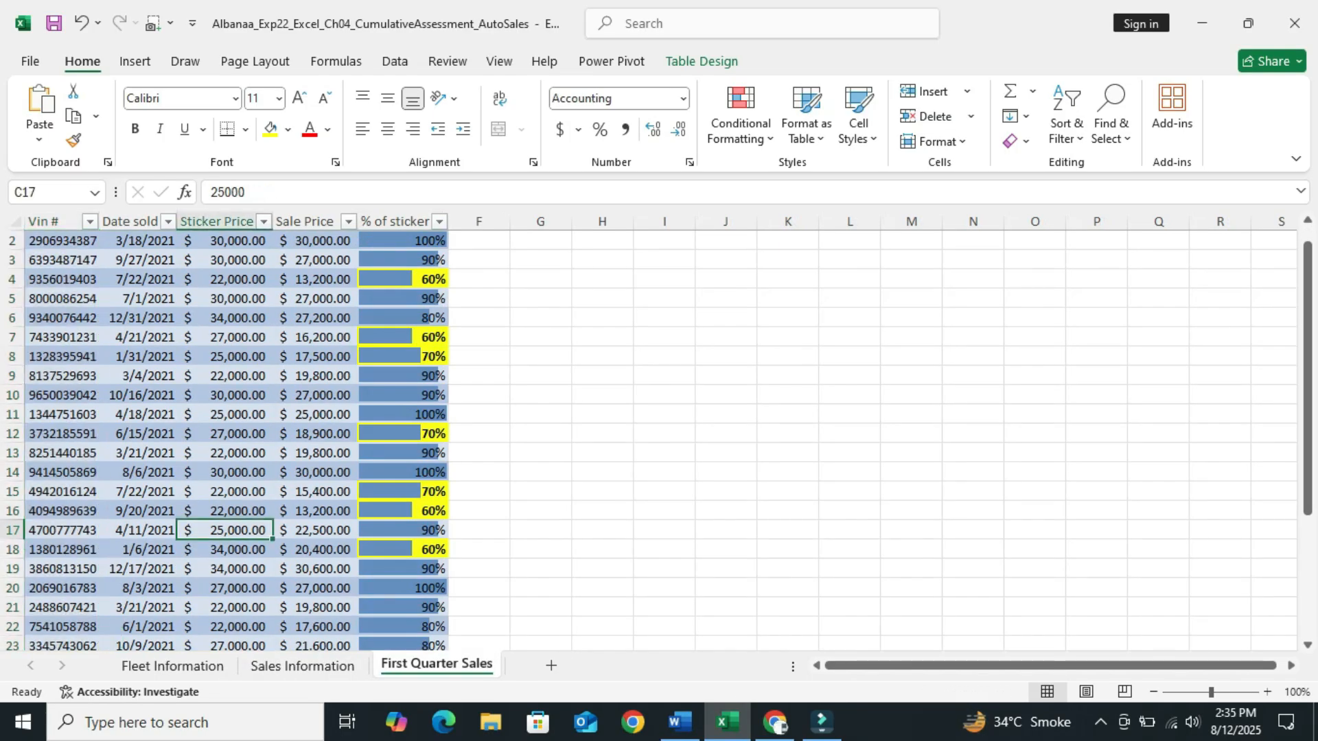
left_click(173, 665)
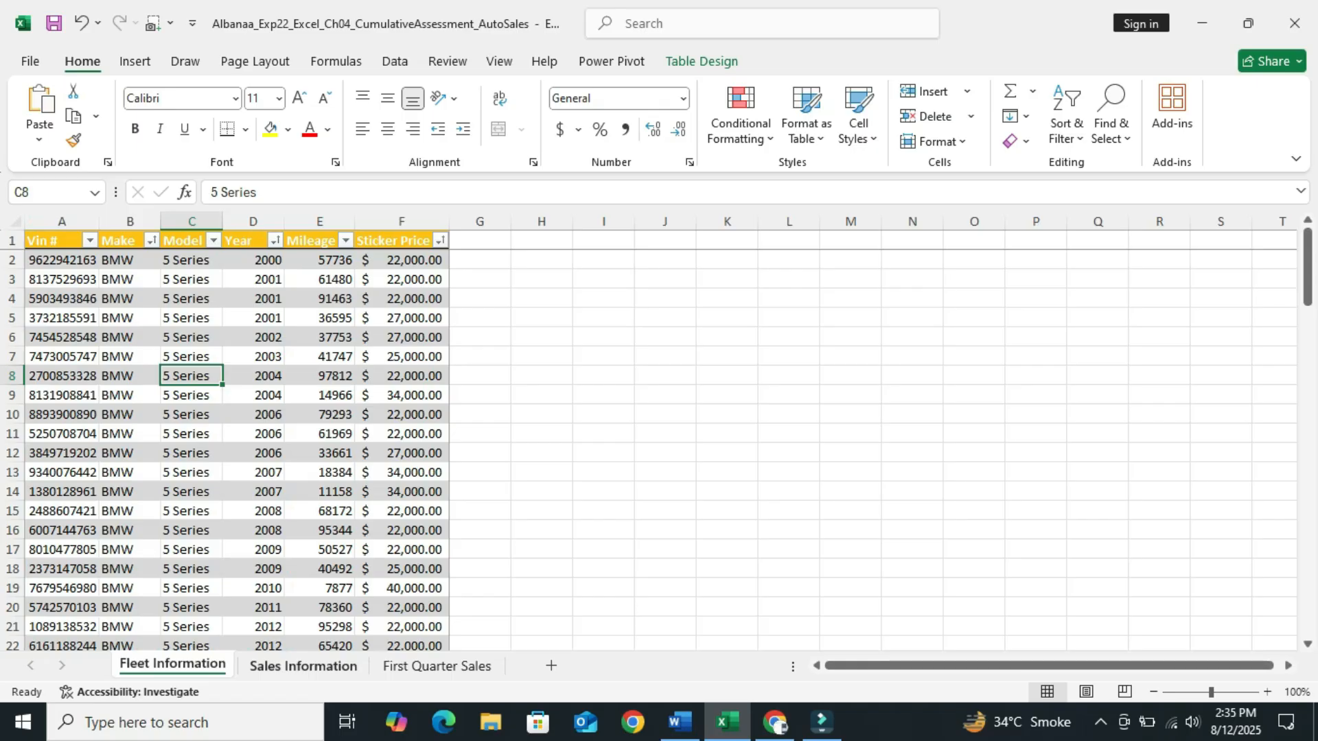
left_click(303, 666)
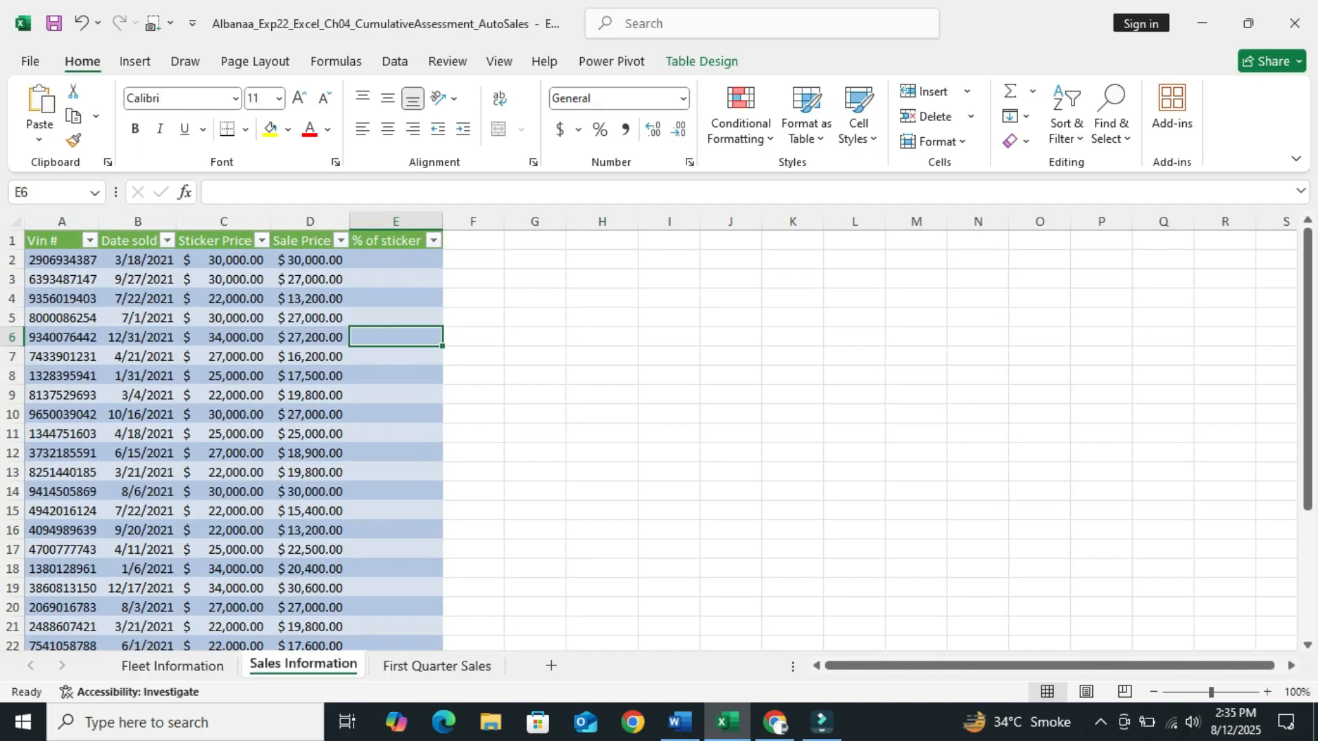